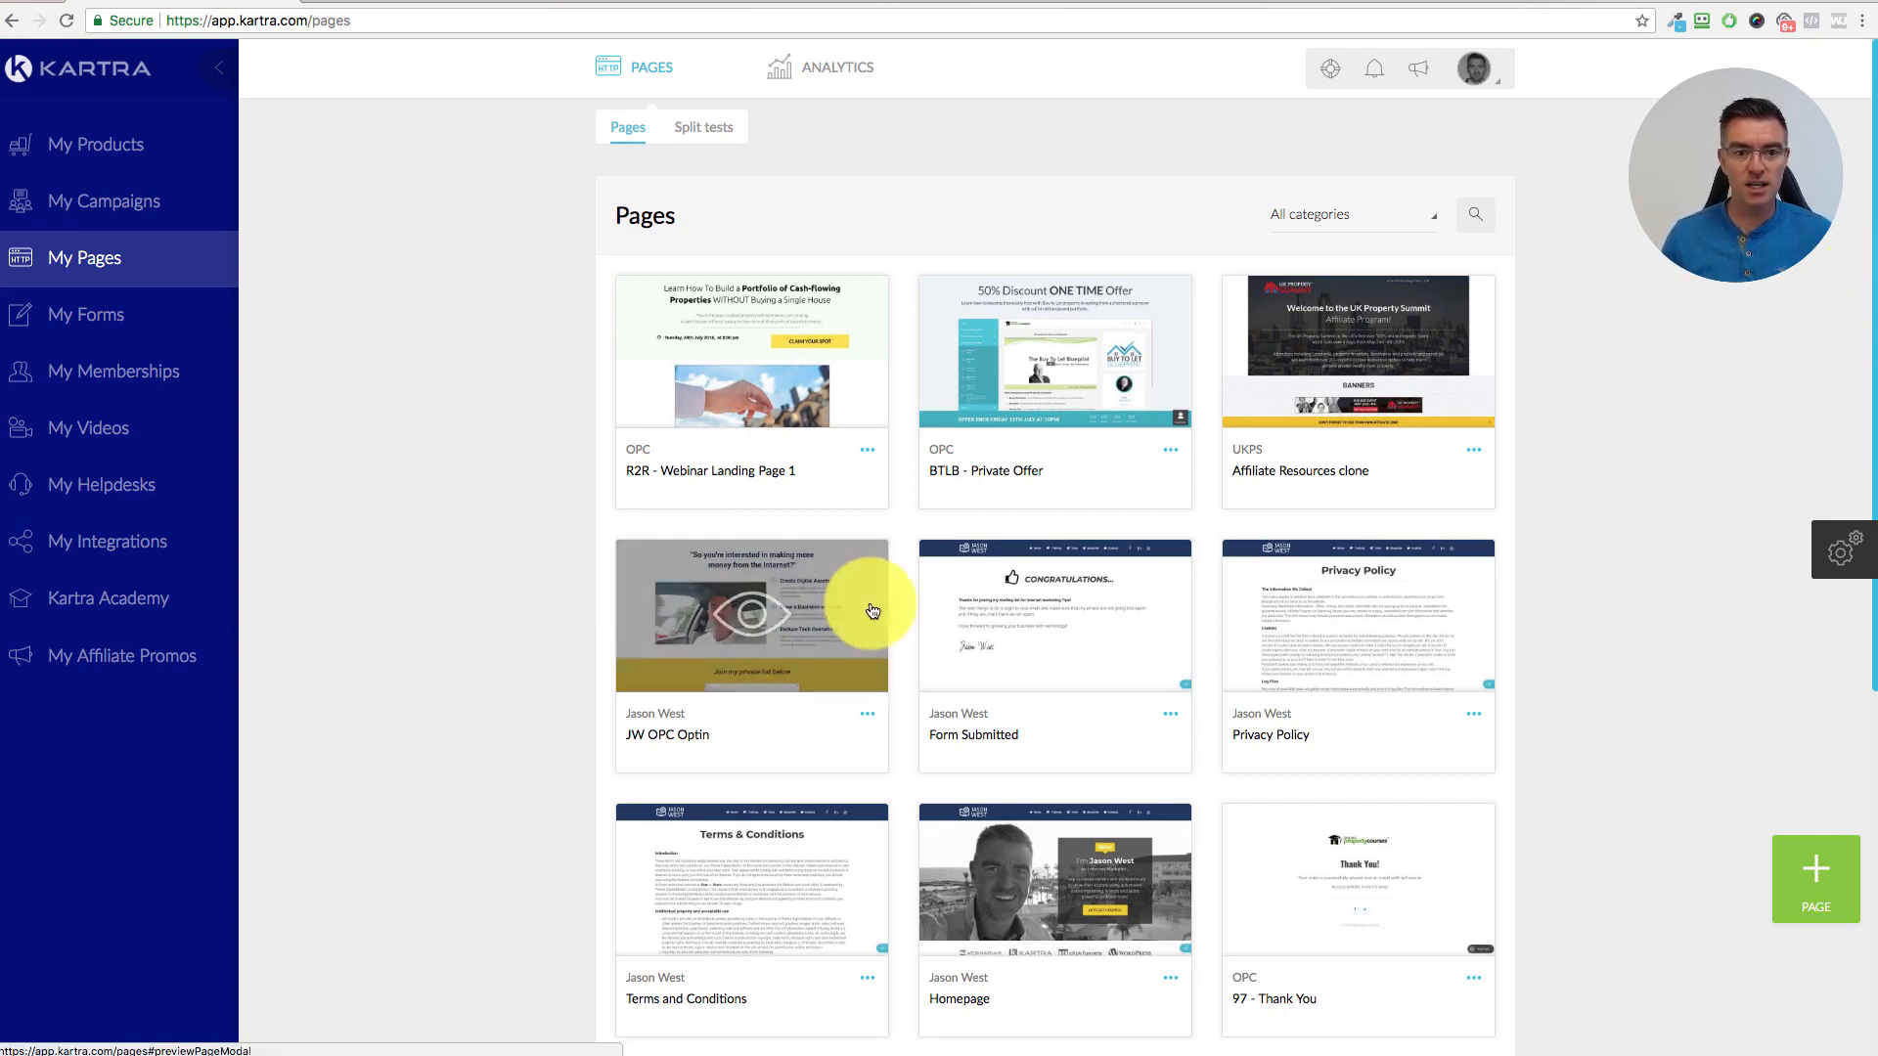
# - Start creating a new page in My Pages so that a template can be picked
pyautogui.scroll(-5, 1546, 577)
pyautogui.scroll(-1, 1362, 607)
pyautogui.scroll(6, 1334, 545)
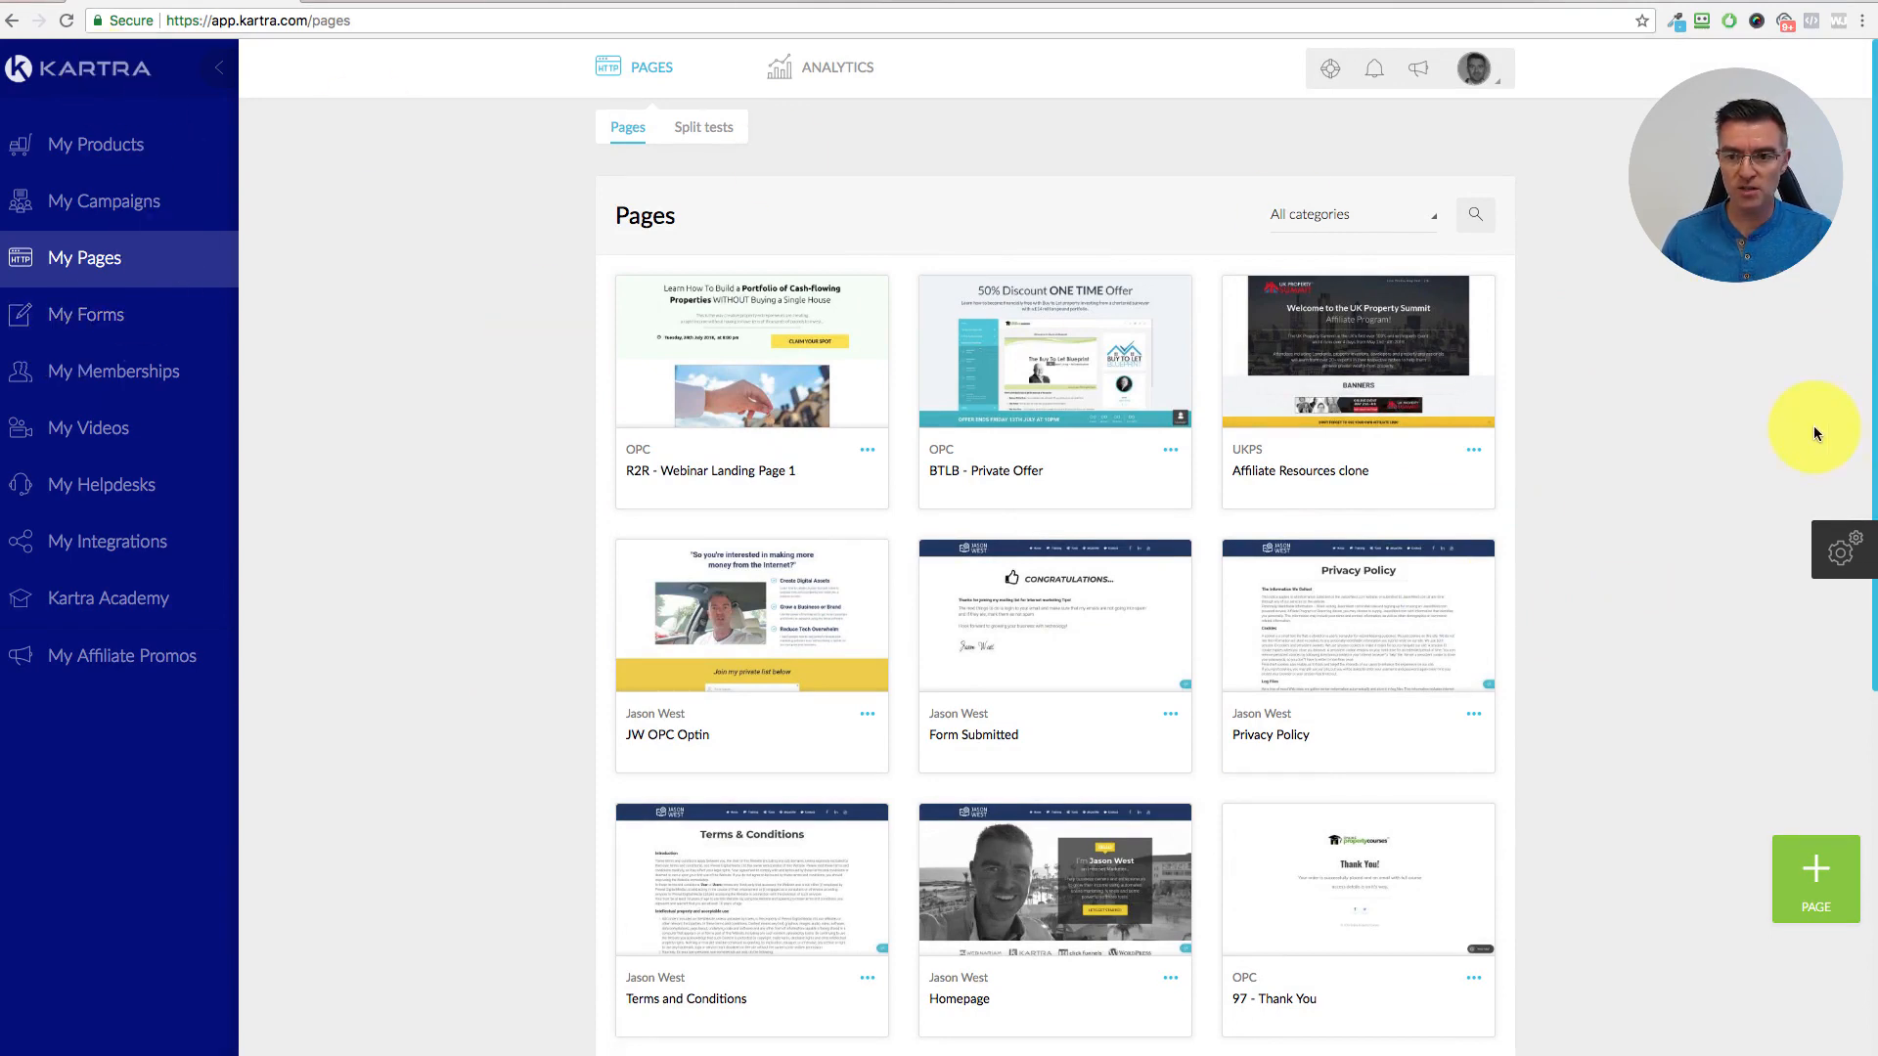
pyautogui.click(97, 261)
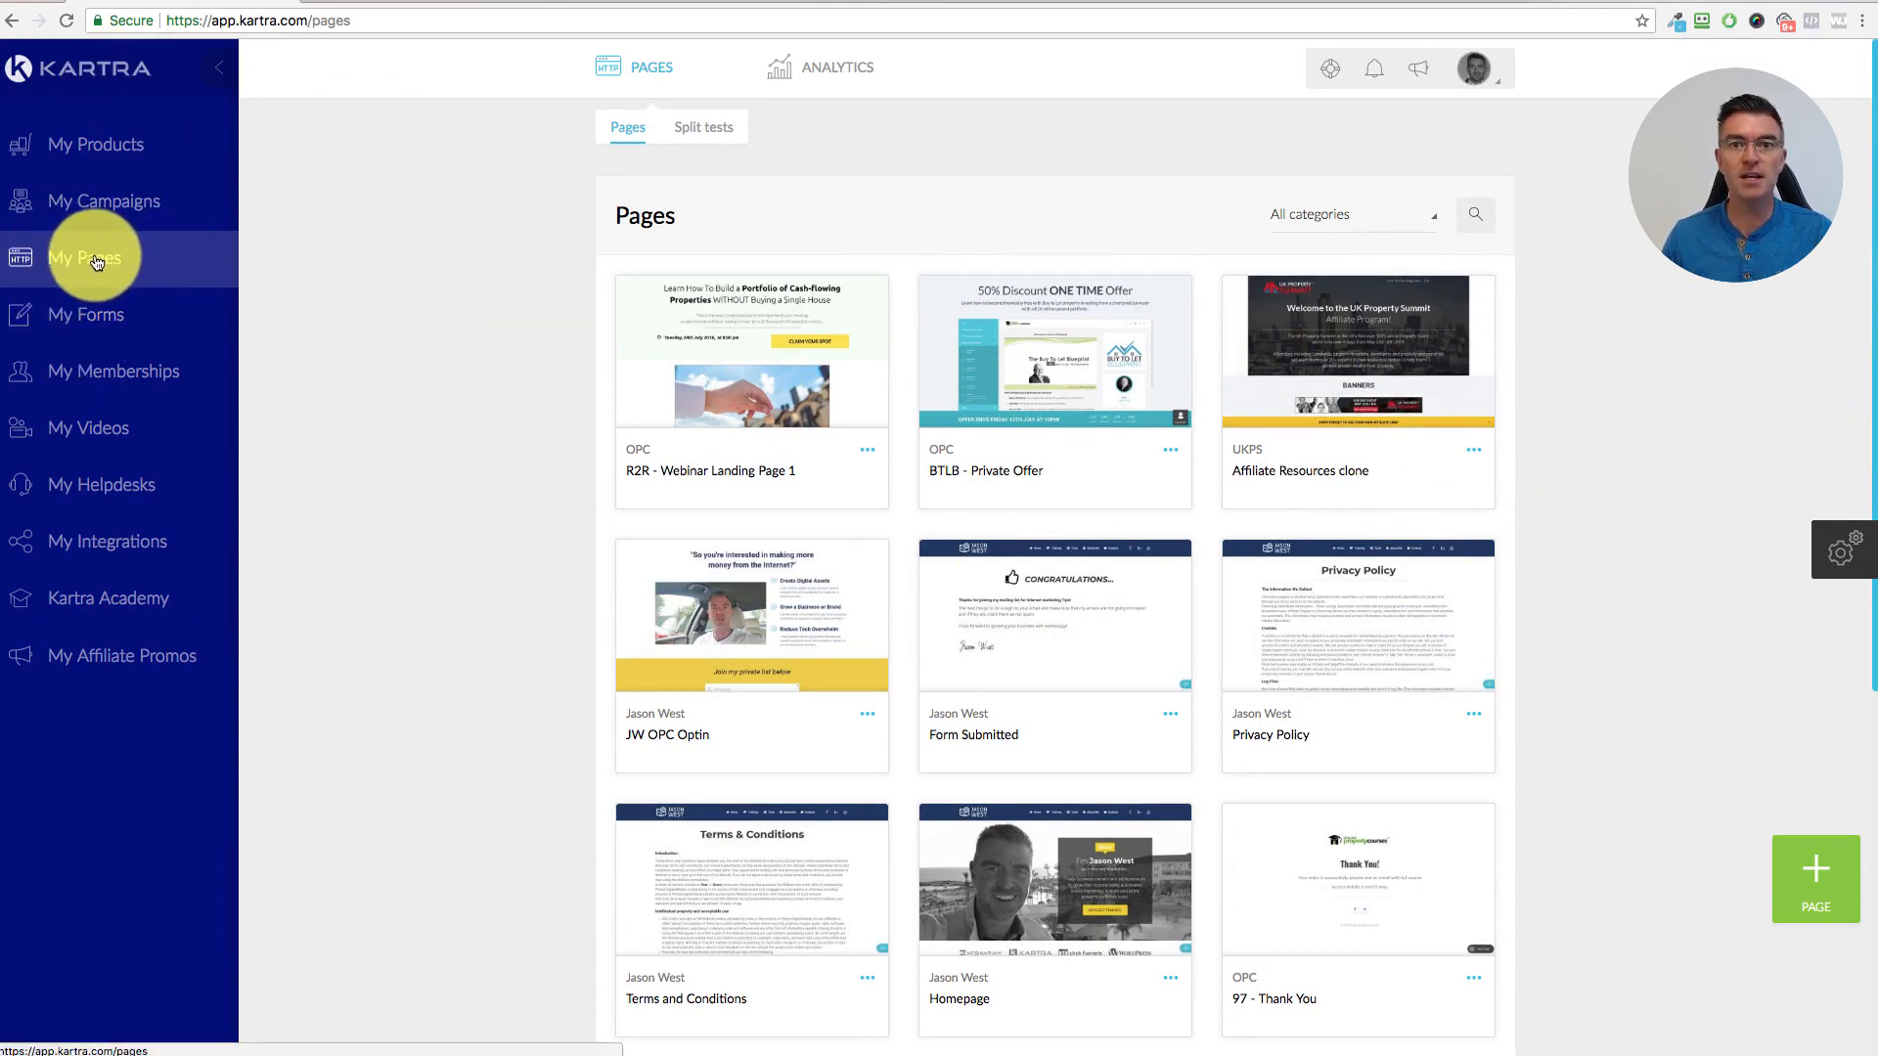
pyautogui.click(1821, 873)
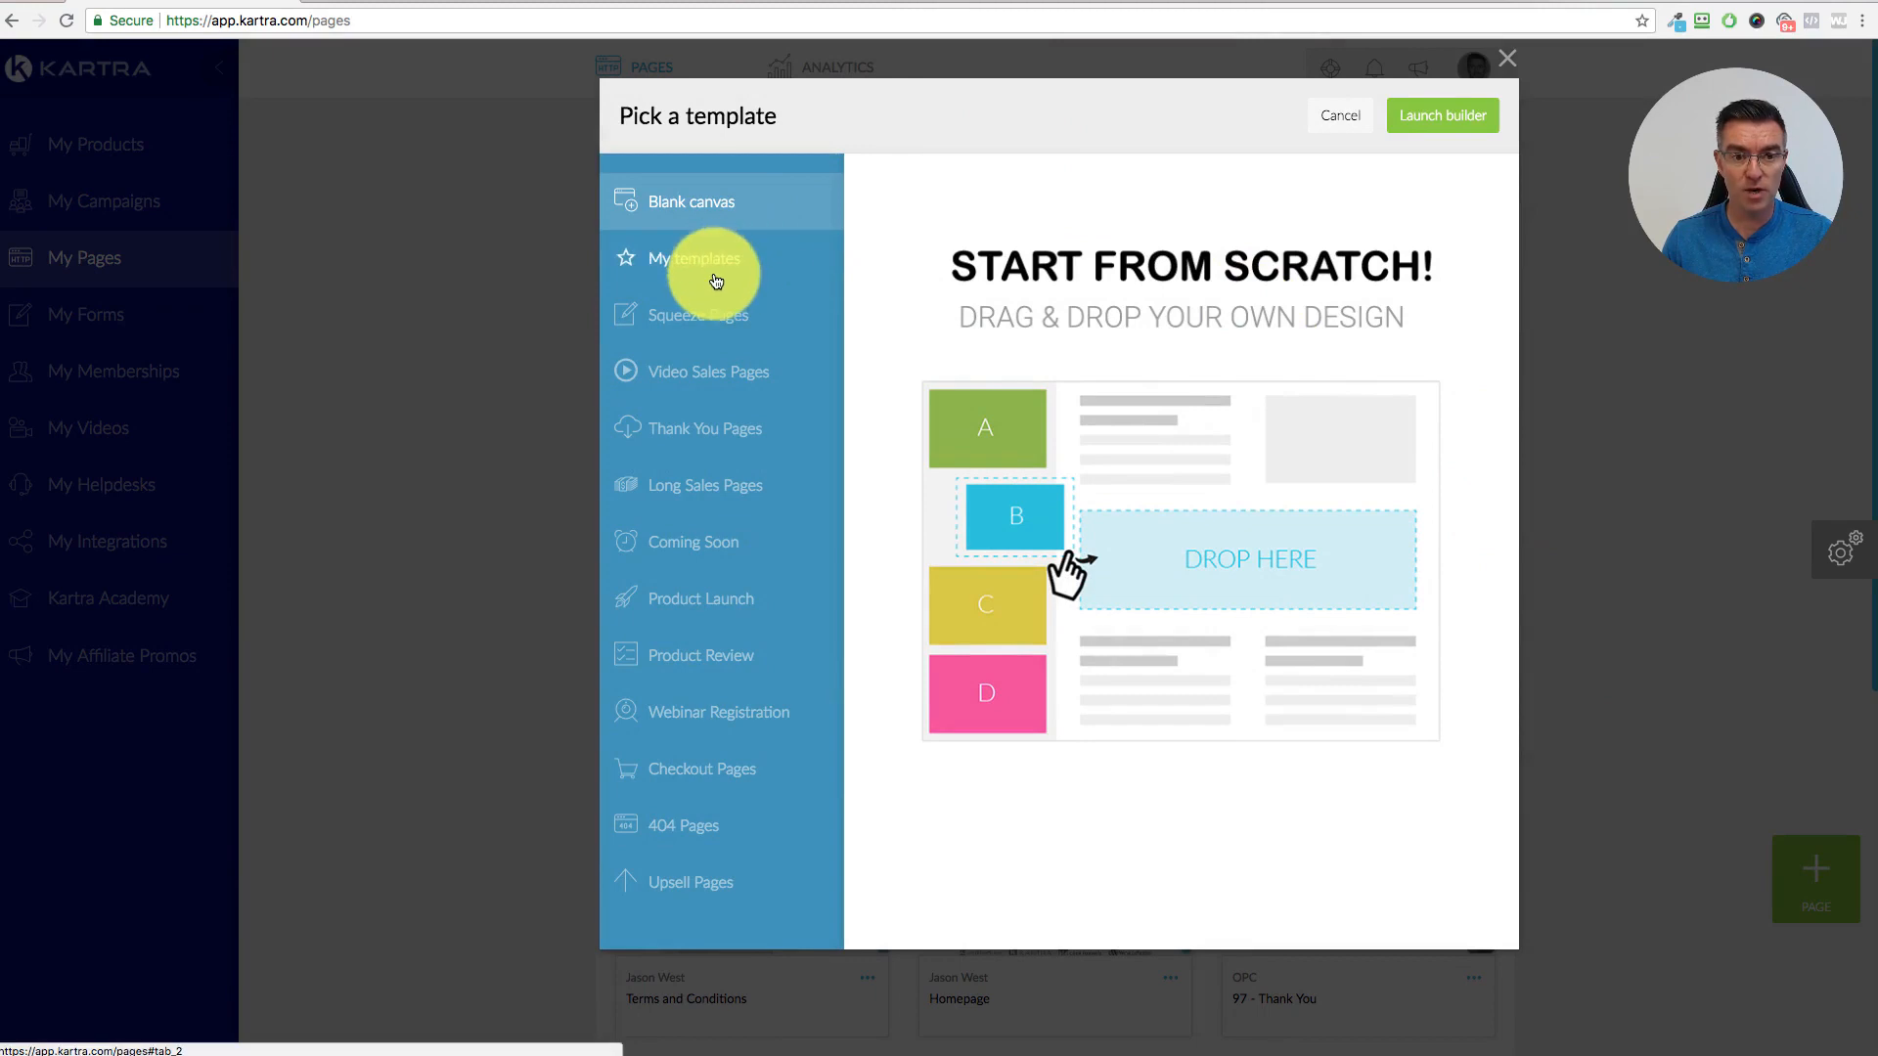
# - Look through the template categories, including Squeeze, Video Sales, Thank You, Long Sales, Coming Soon, Product Review and Webinar Registration
pyautogui.click(696, 315)
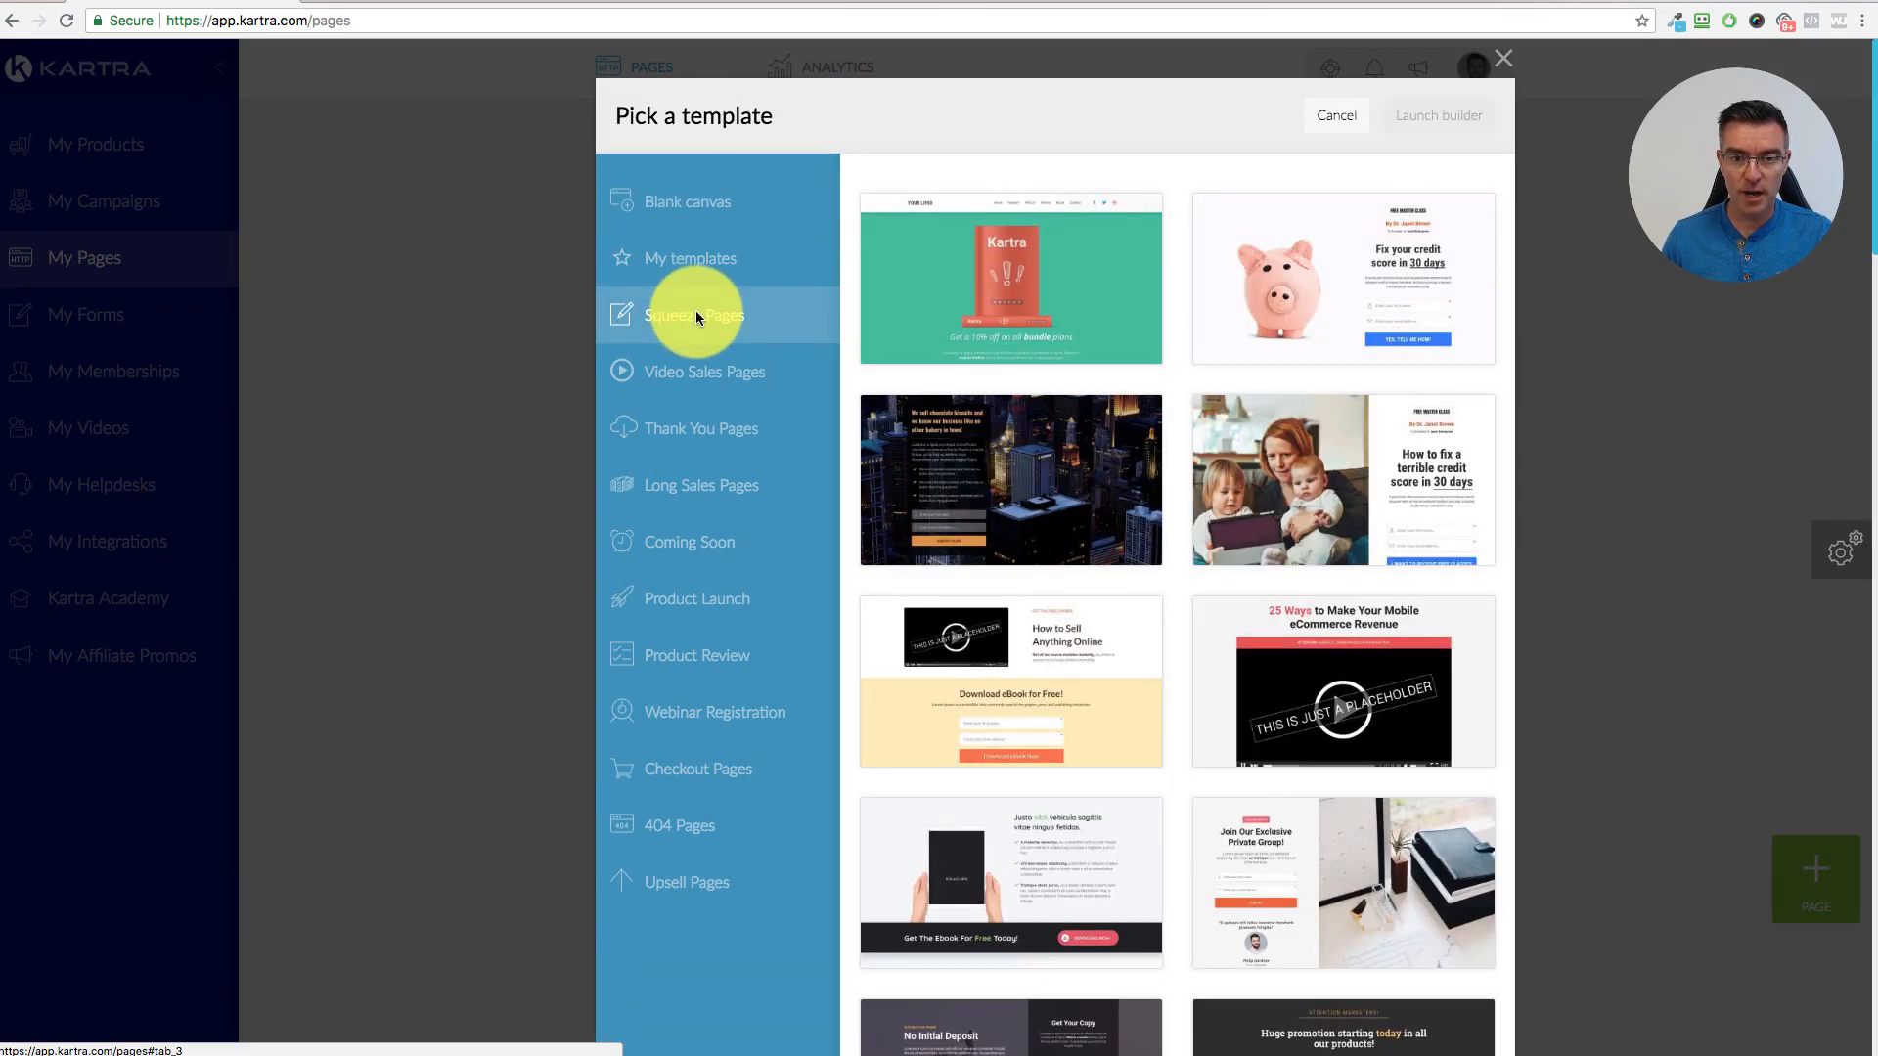
pyautogui.click(694, 381)
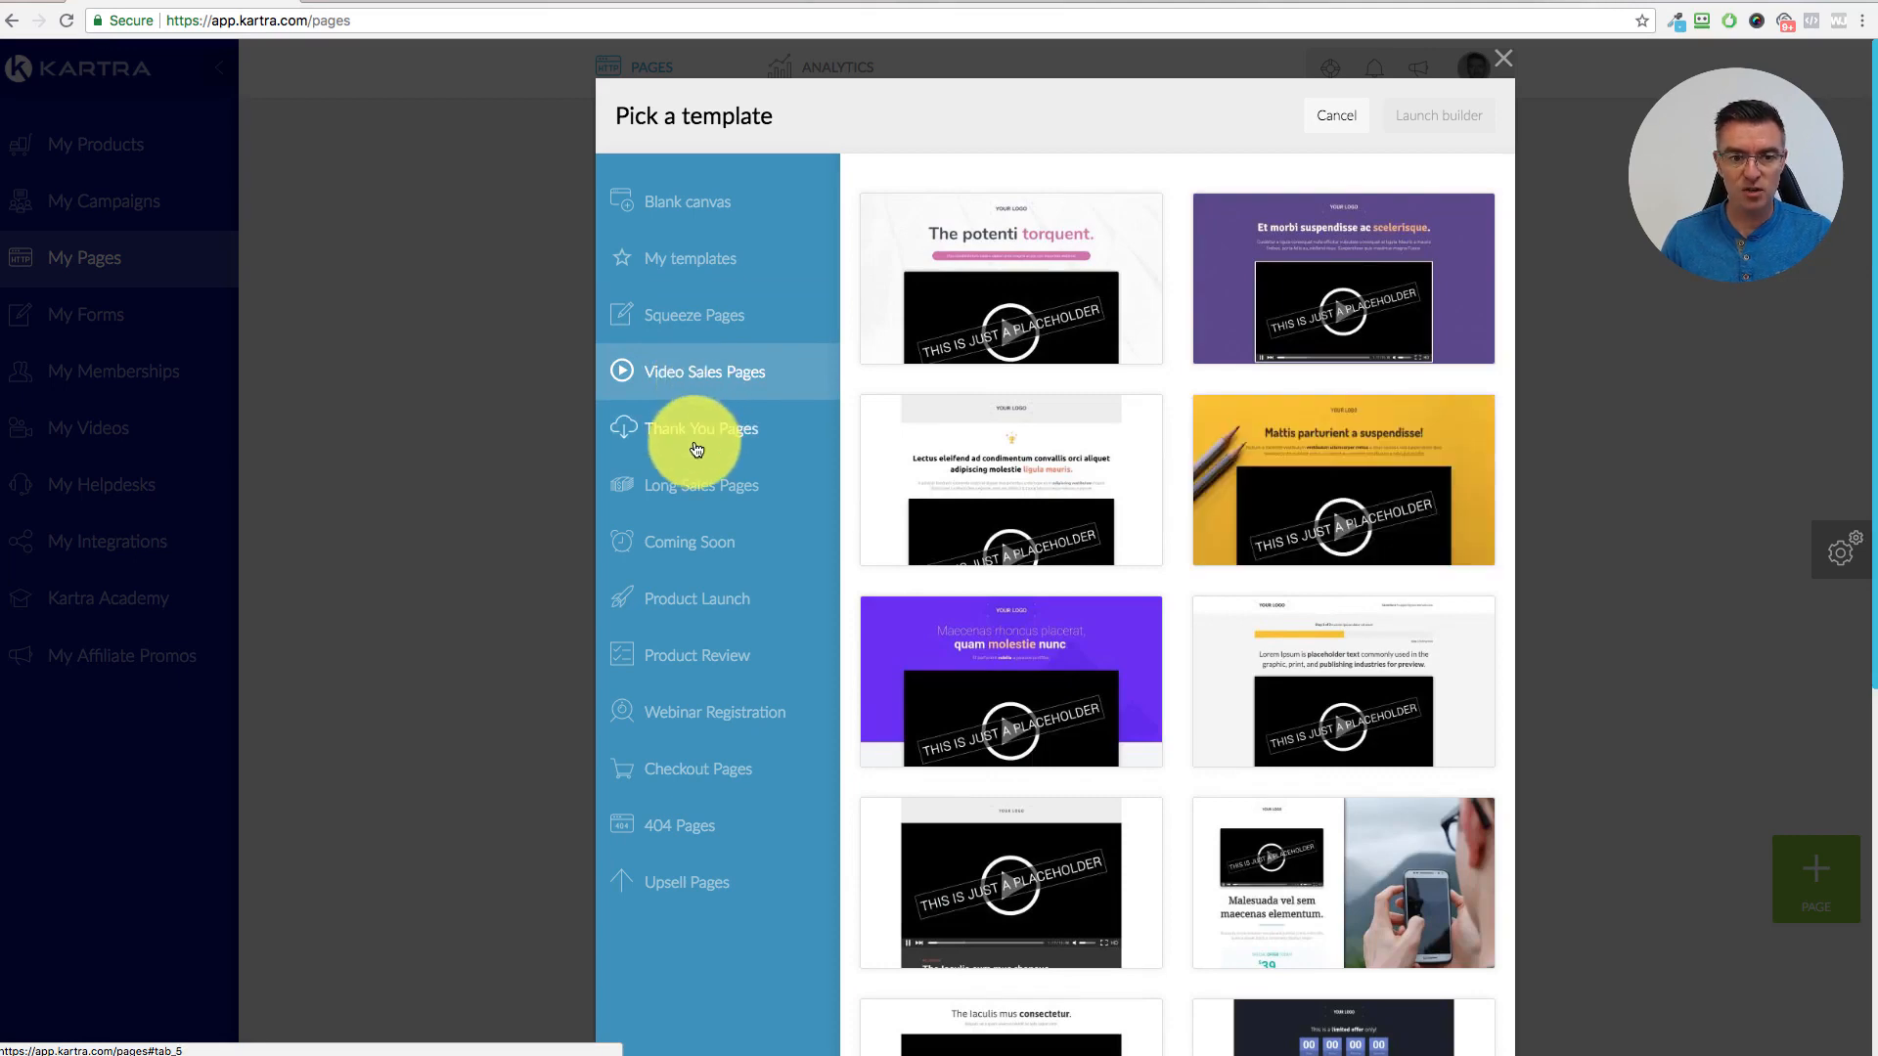
pyautogui.click(693, 433)
pyautogui.click(722, 487)
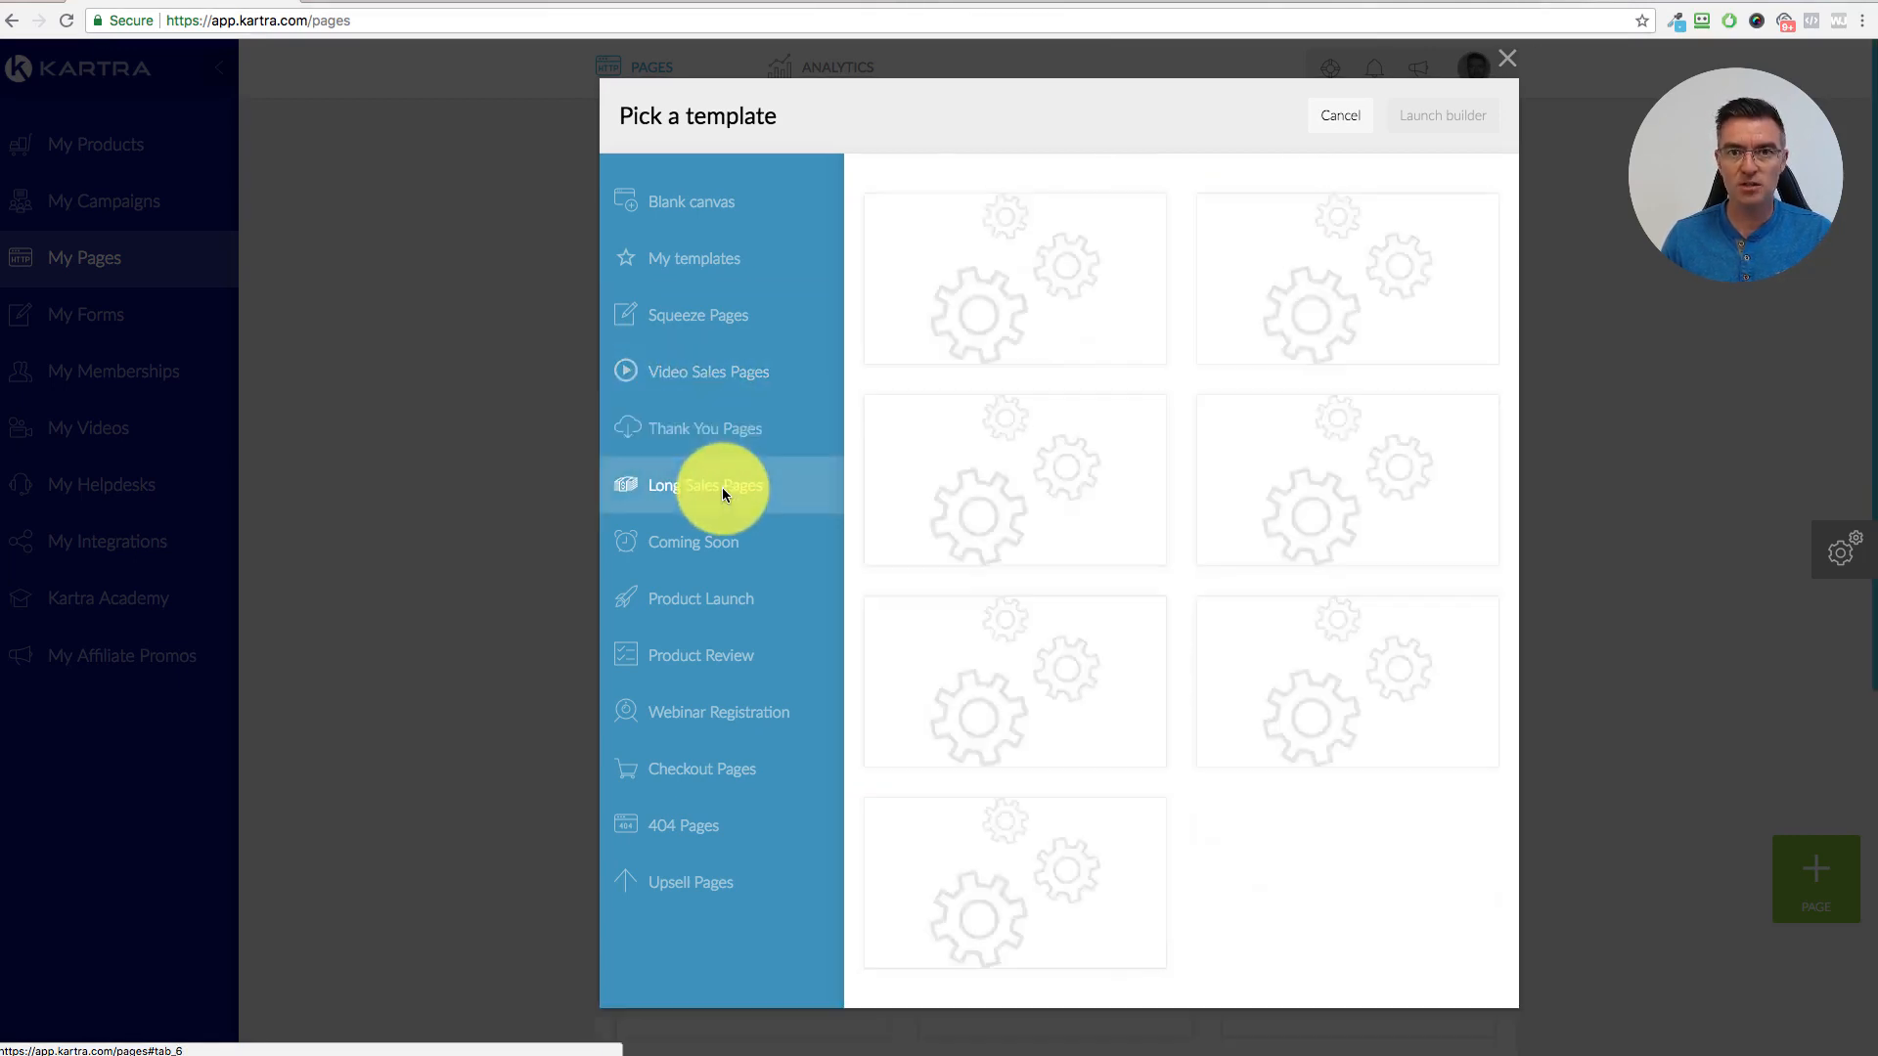
pyautogui.click(698, 536)
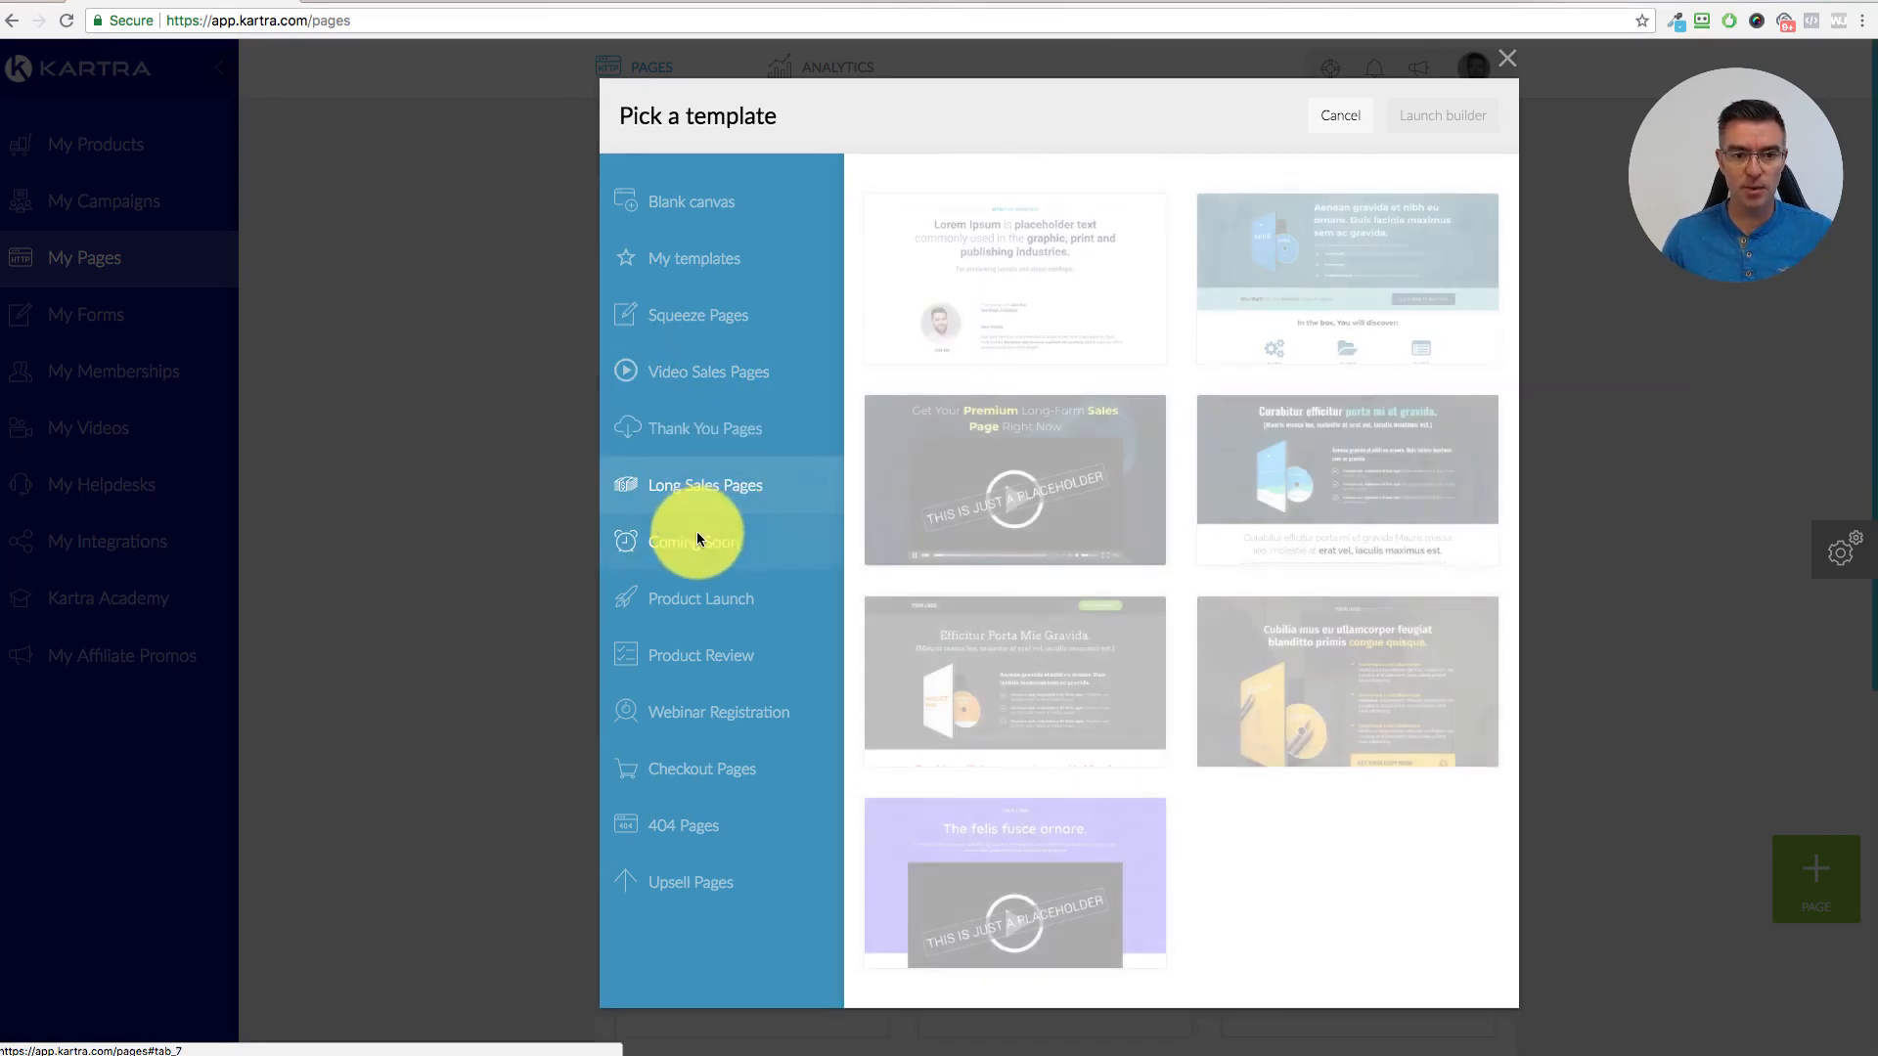
pyautogui.click(711, 662)
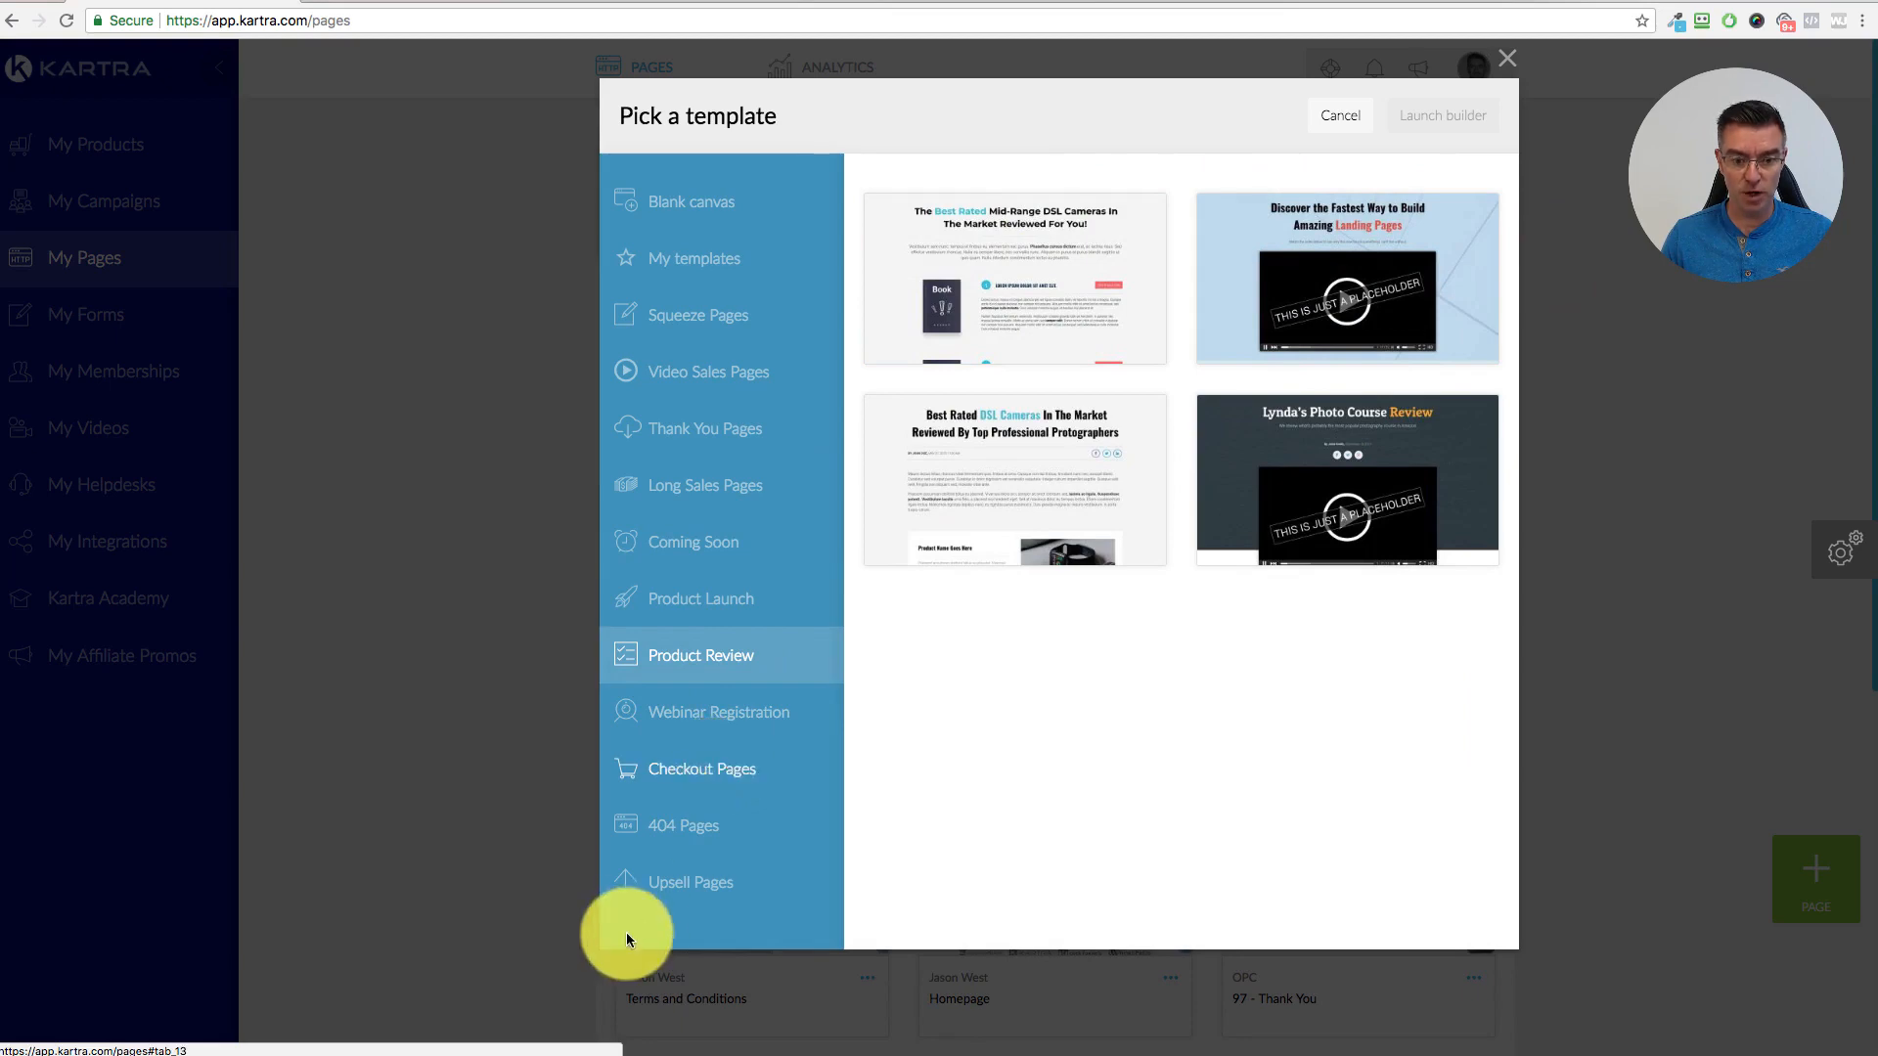
pyautogui.click(692, 710)
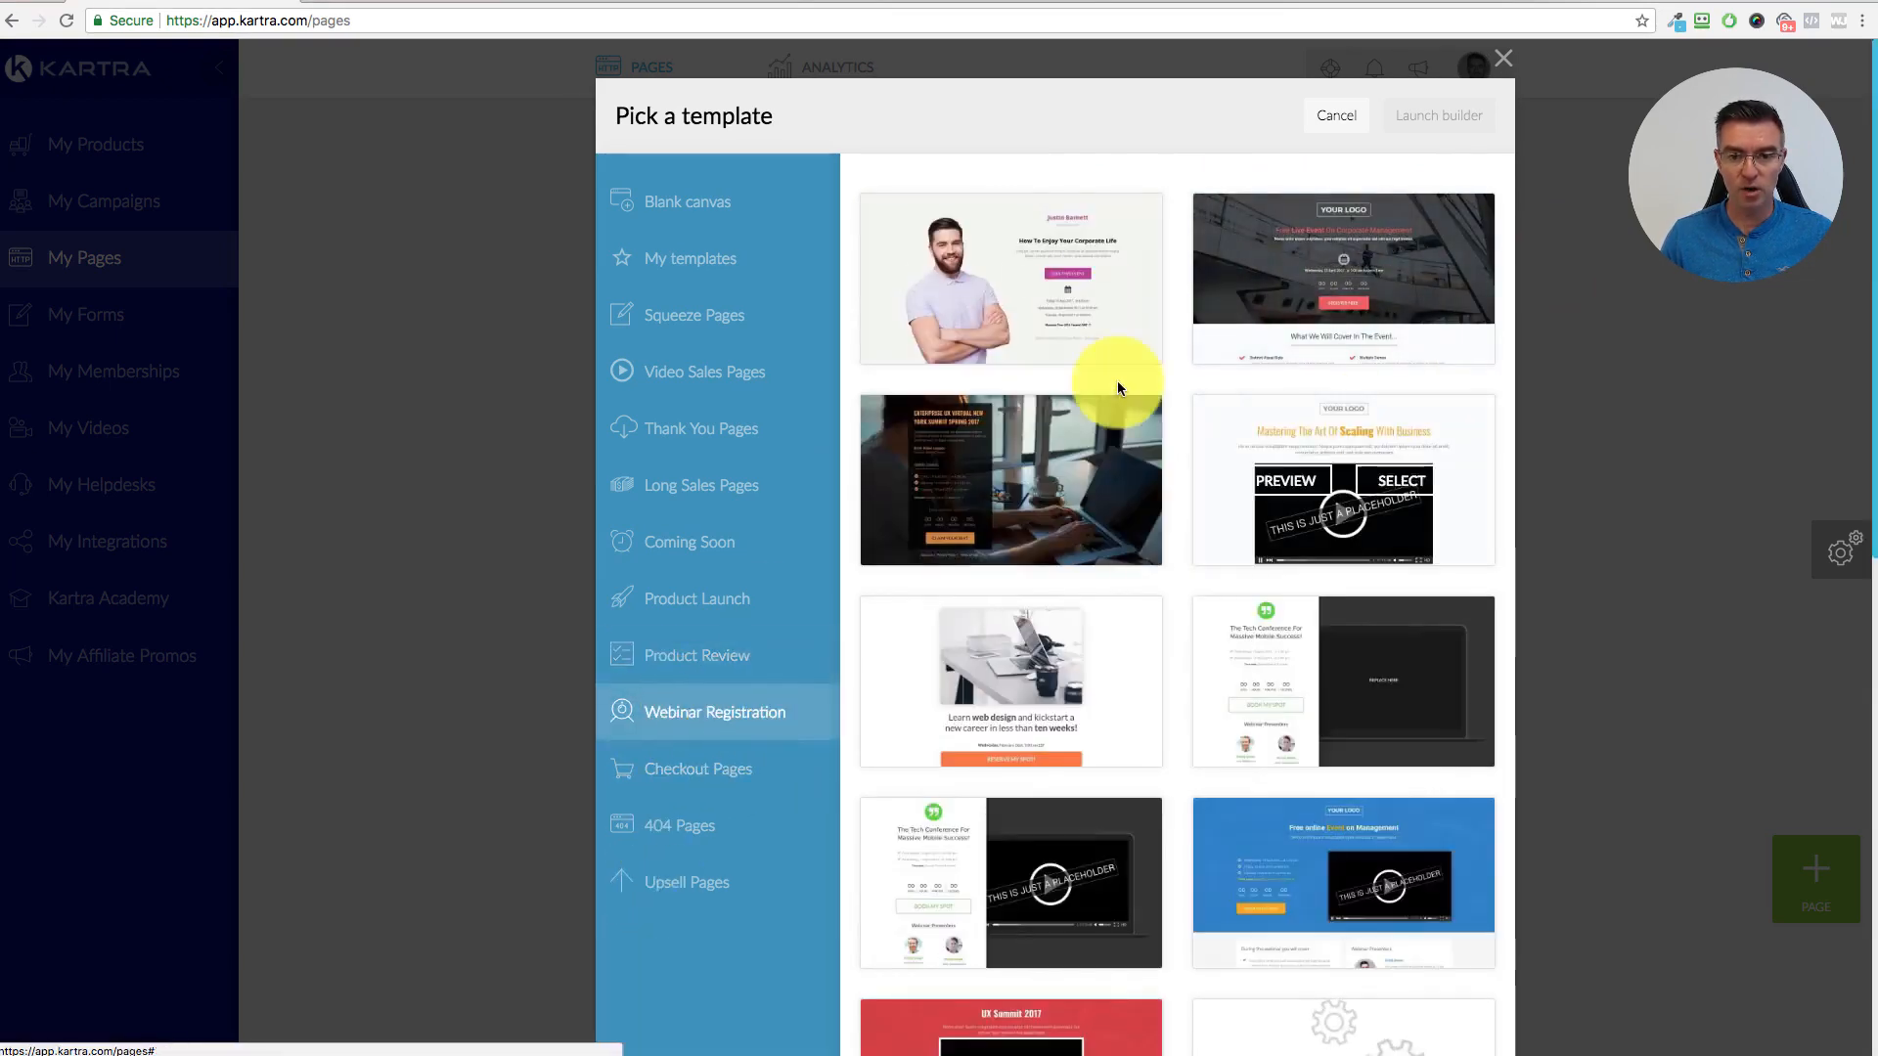
pyautogui.scroll(-7, 1119, 542)
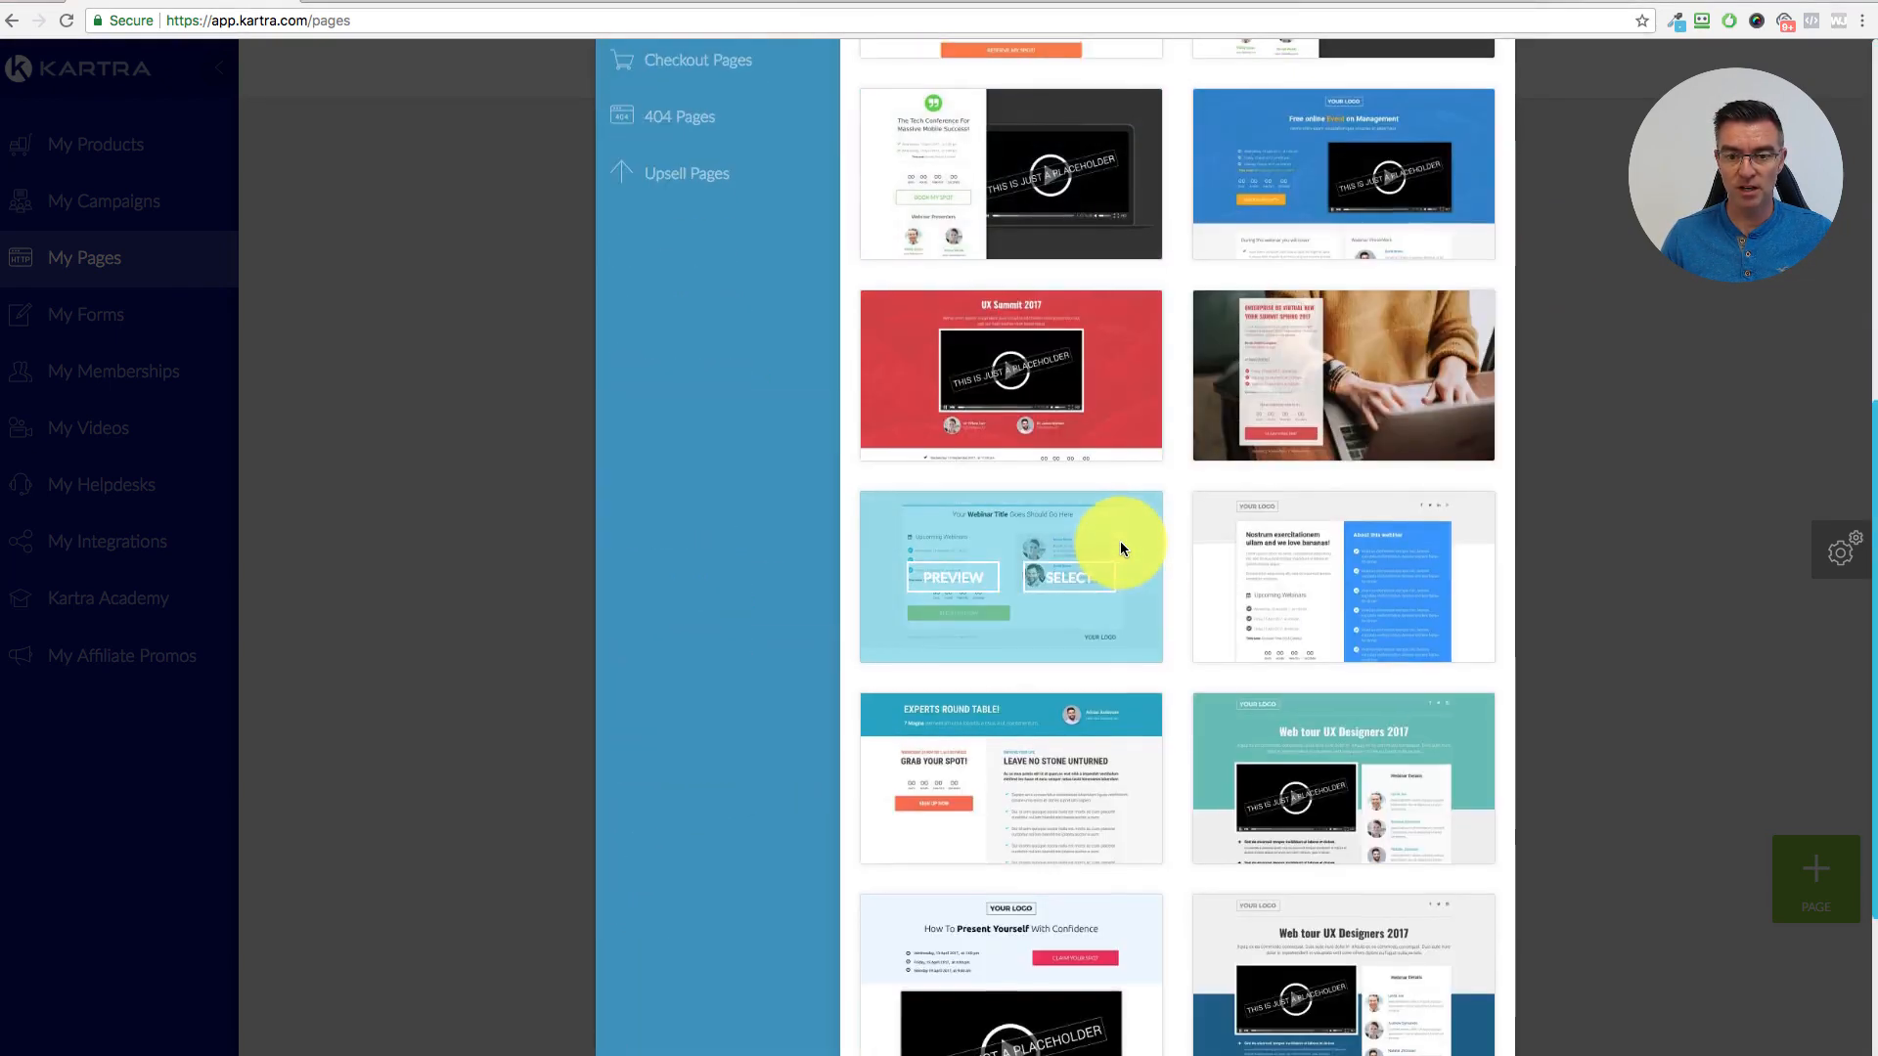
pyautogui.scroll(7, 1119, 542)
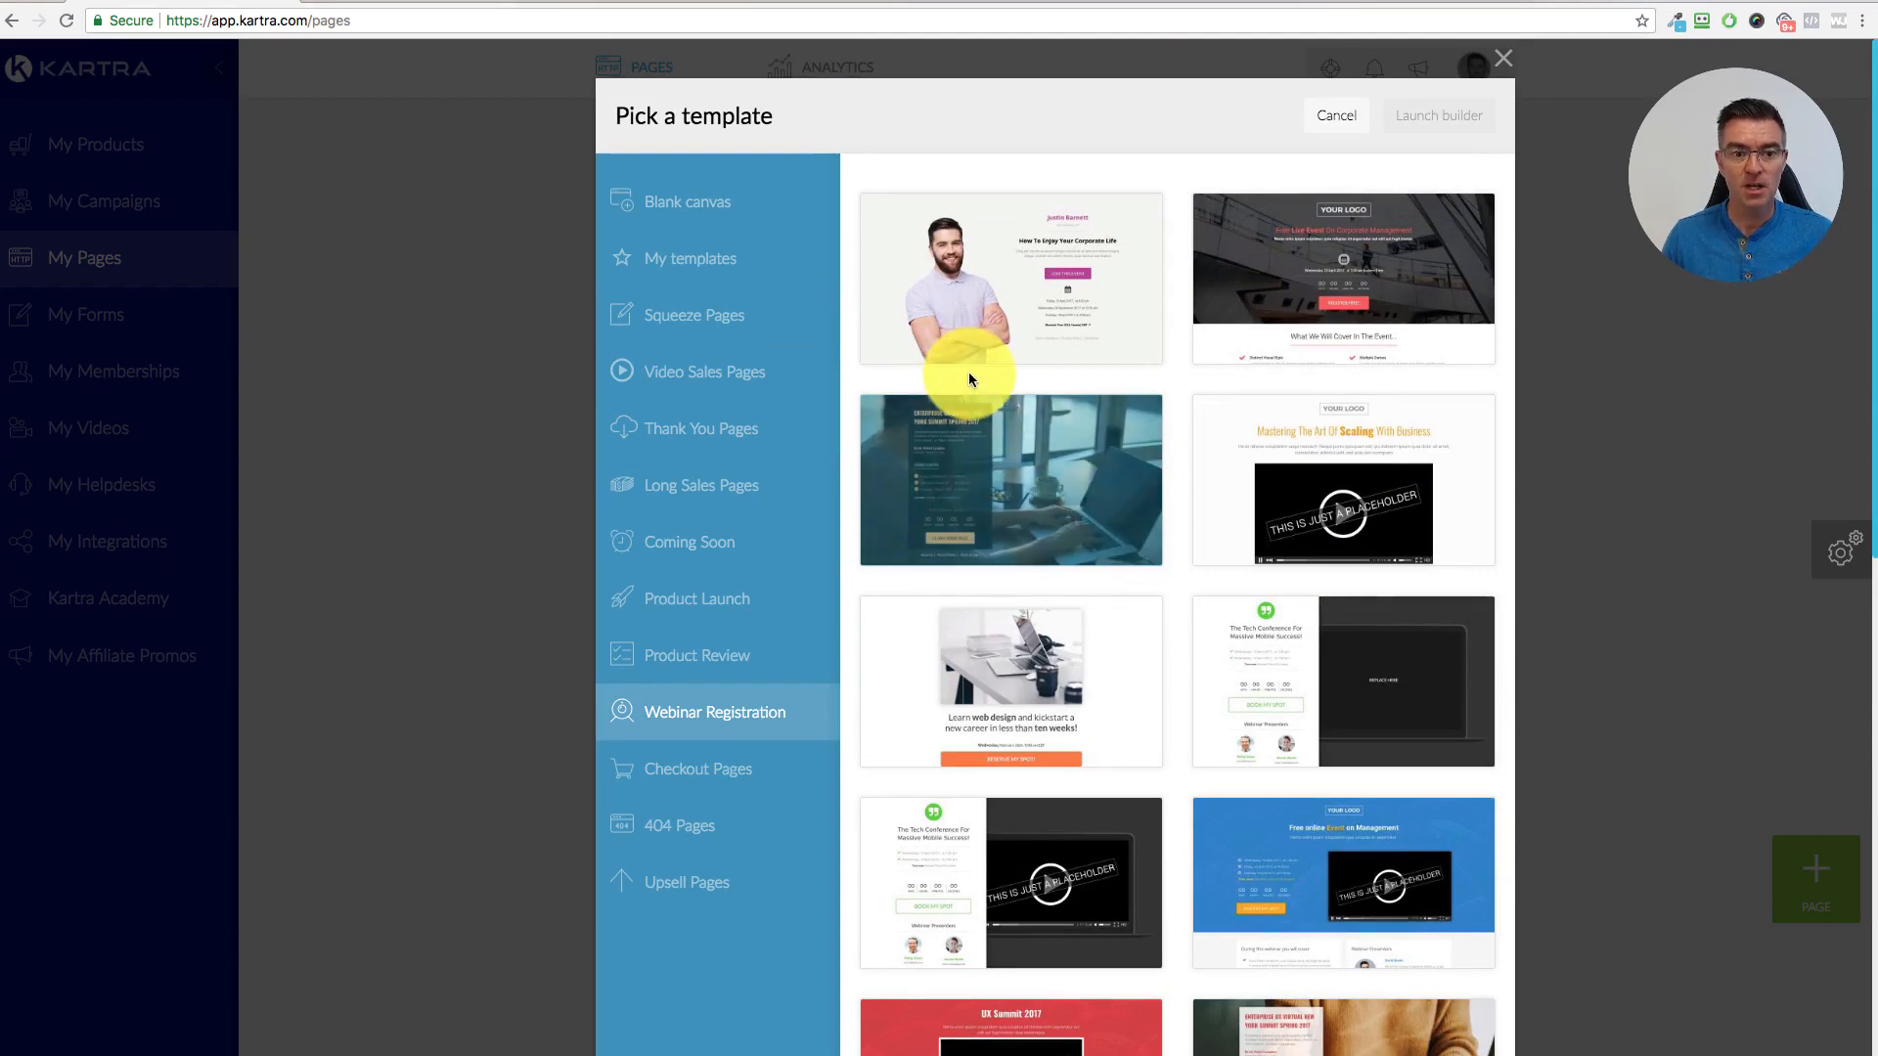
# - Return to the Squeeze Pages category and examine the range of its templates
pyautogui.click(665, 307)
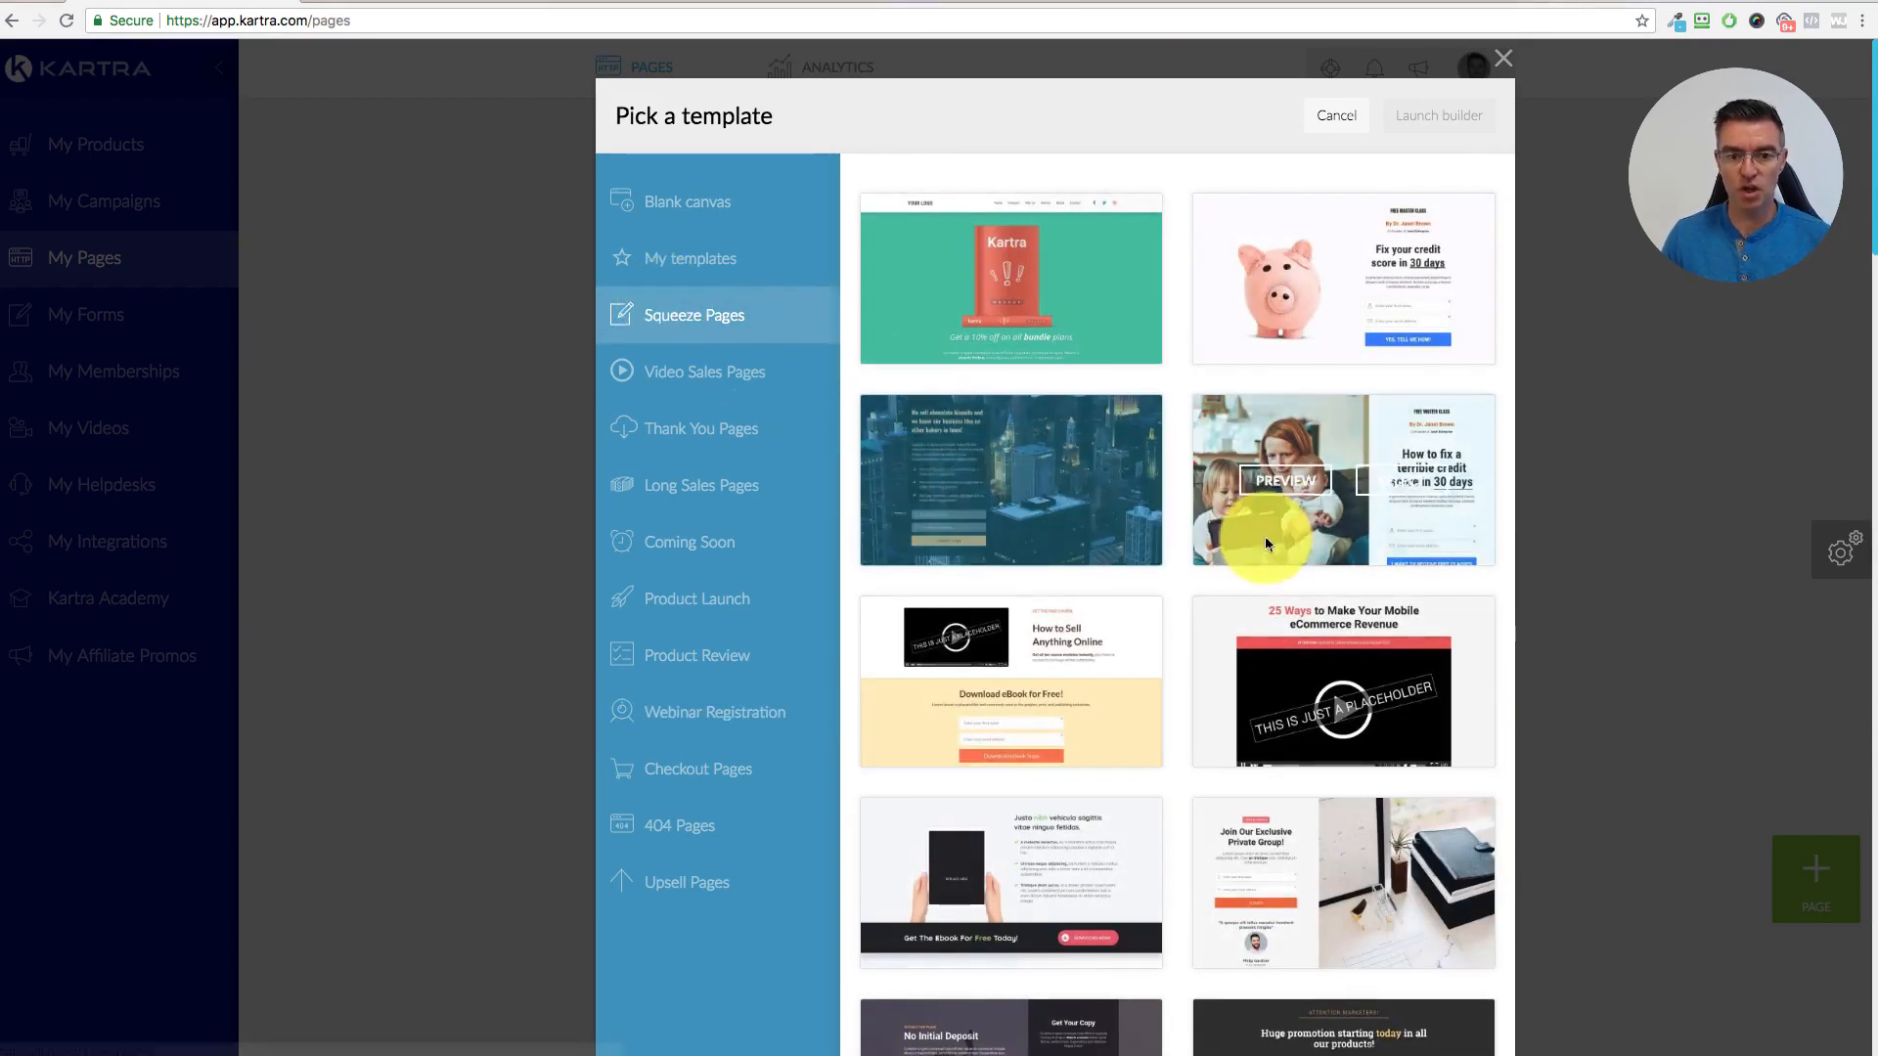
pyautogui.scroll(-5, 1391, 601)
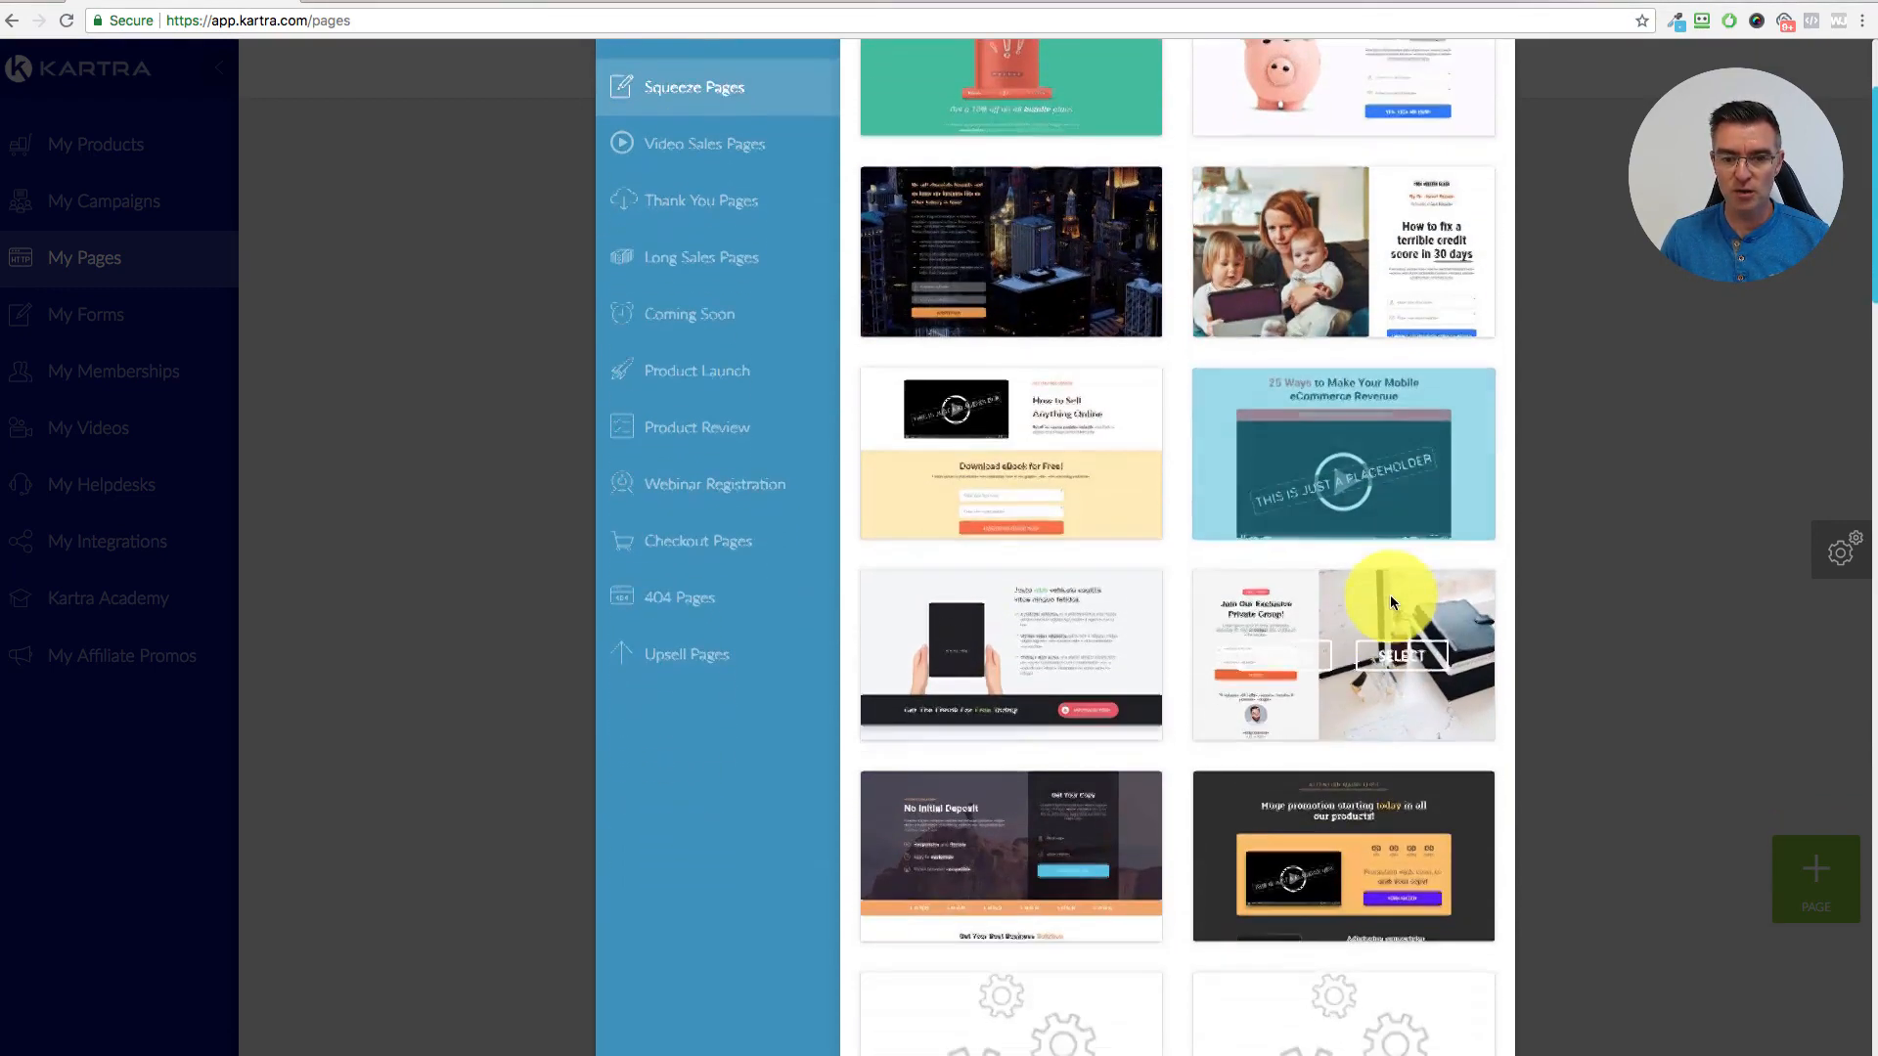
pyautogui.scroll(-5, 1391, 601)
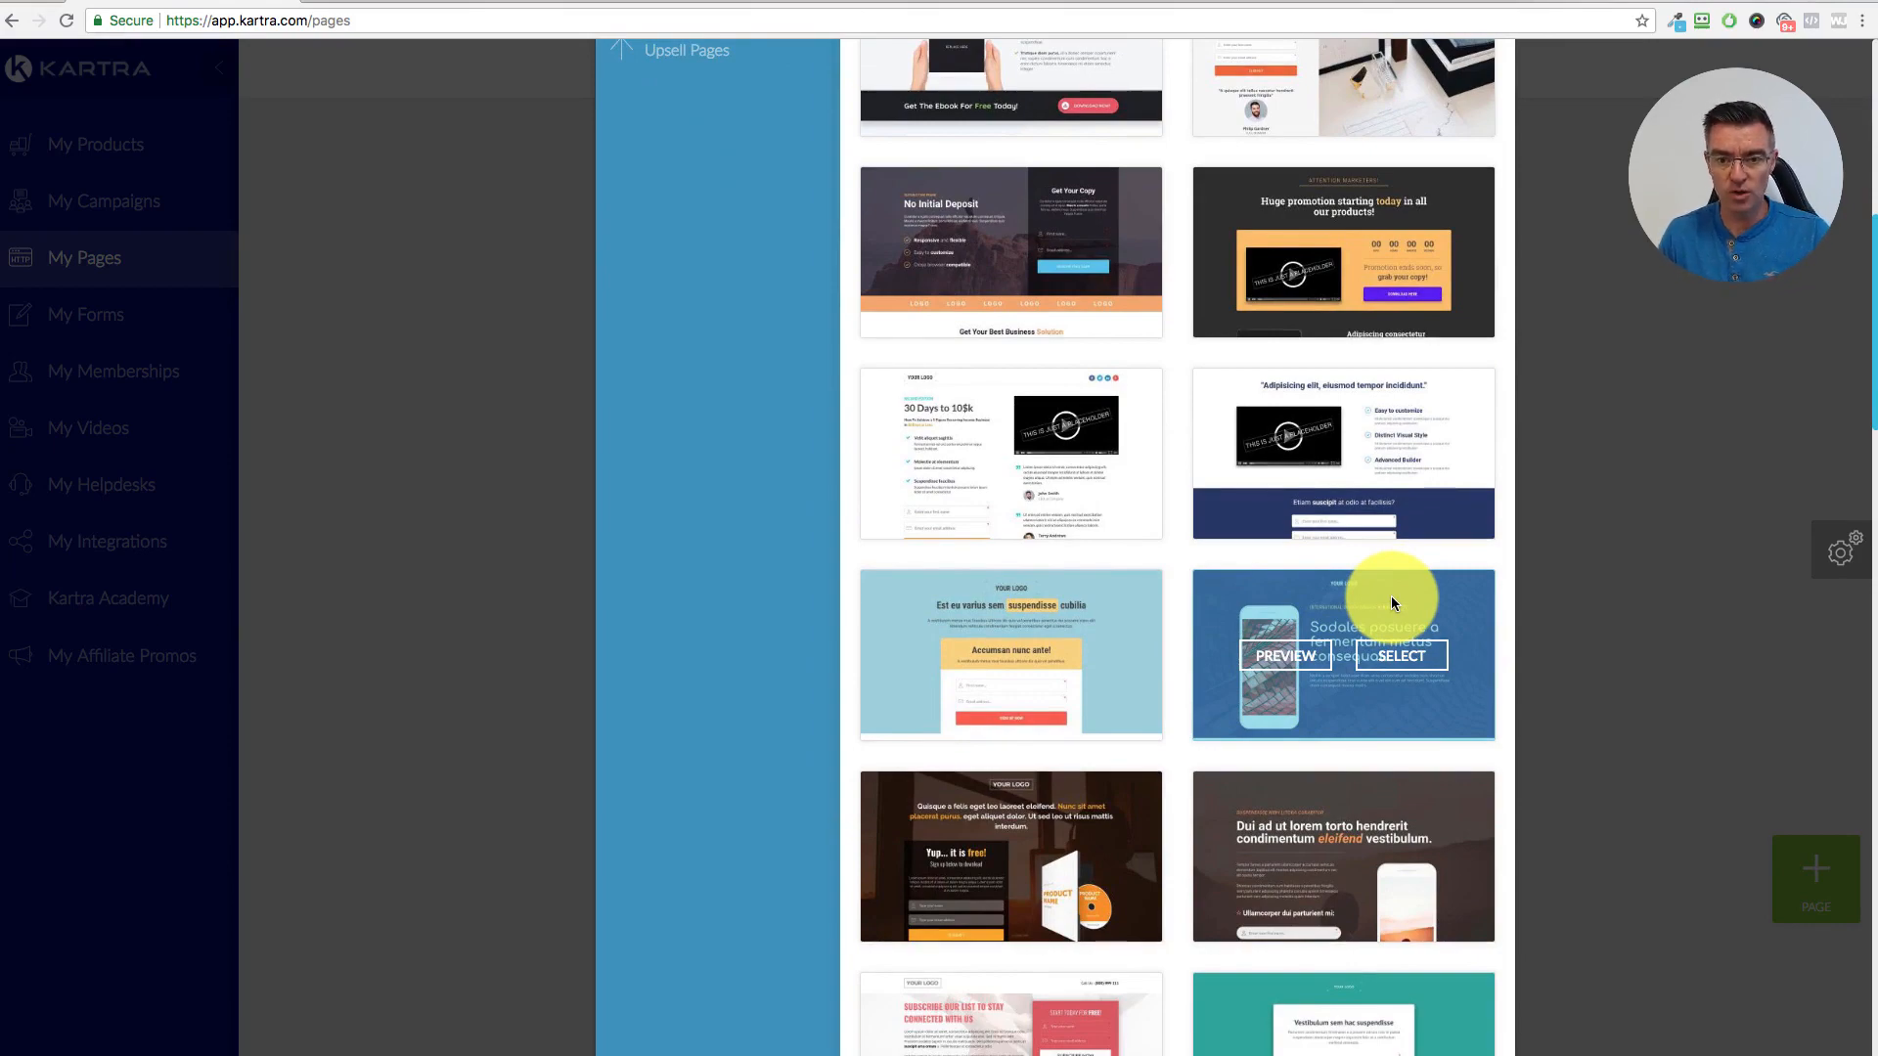
pyautogui.scroll(-3, 1385, 601)
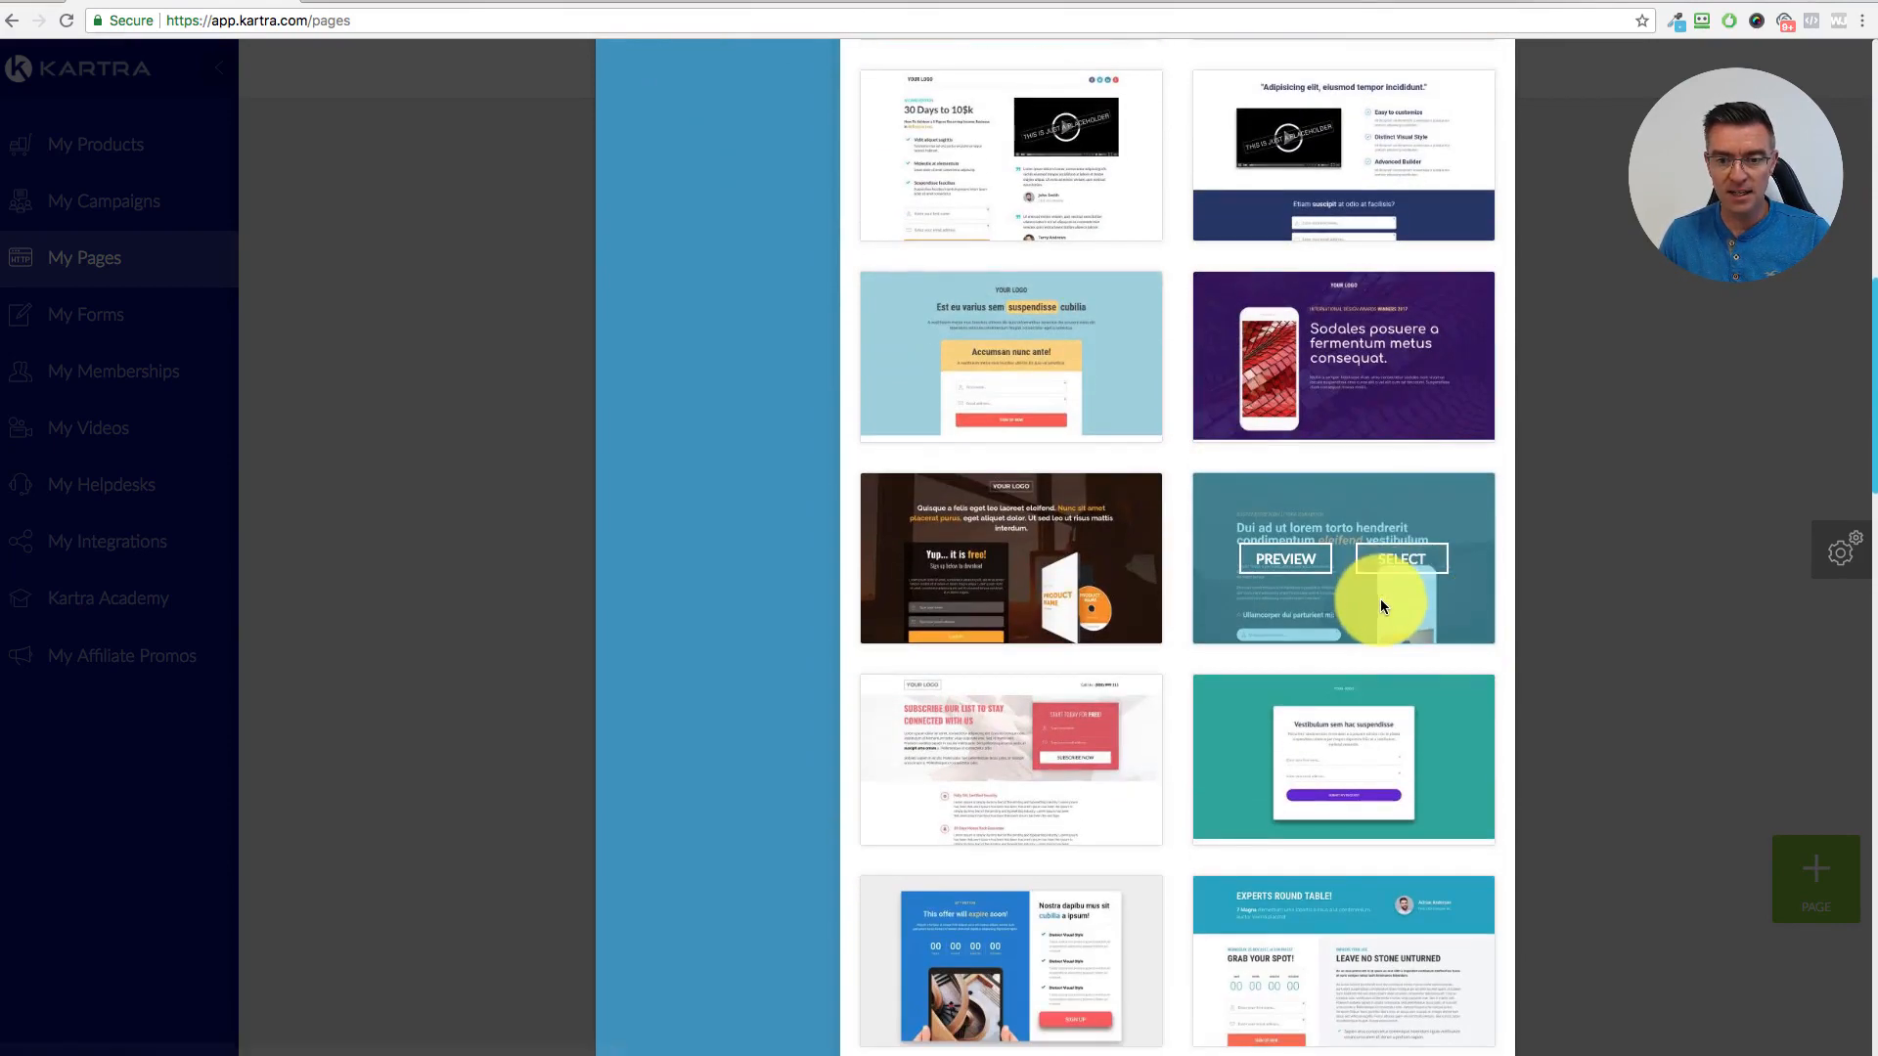
pyautogui.scroll(3, 1285, 569)
pyautogui.scroll(-3, 1272, 584)
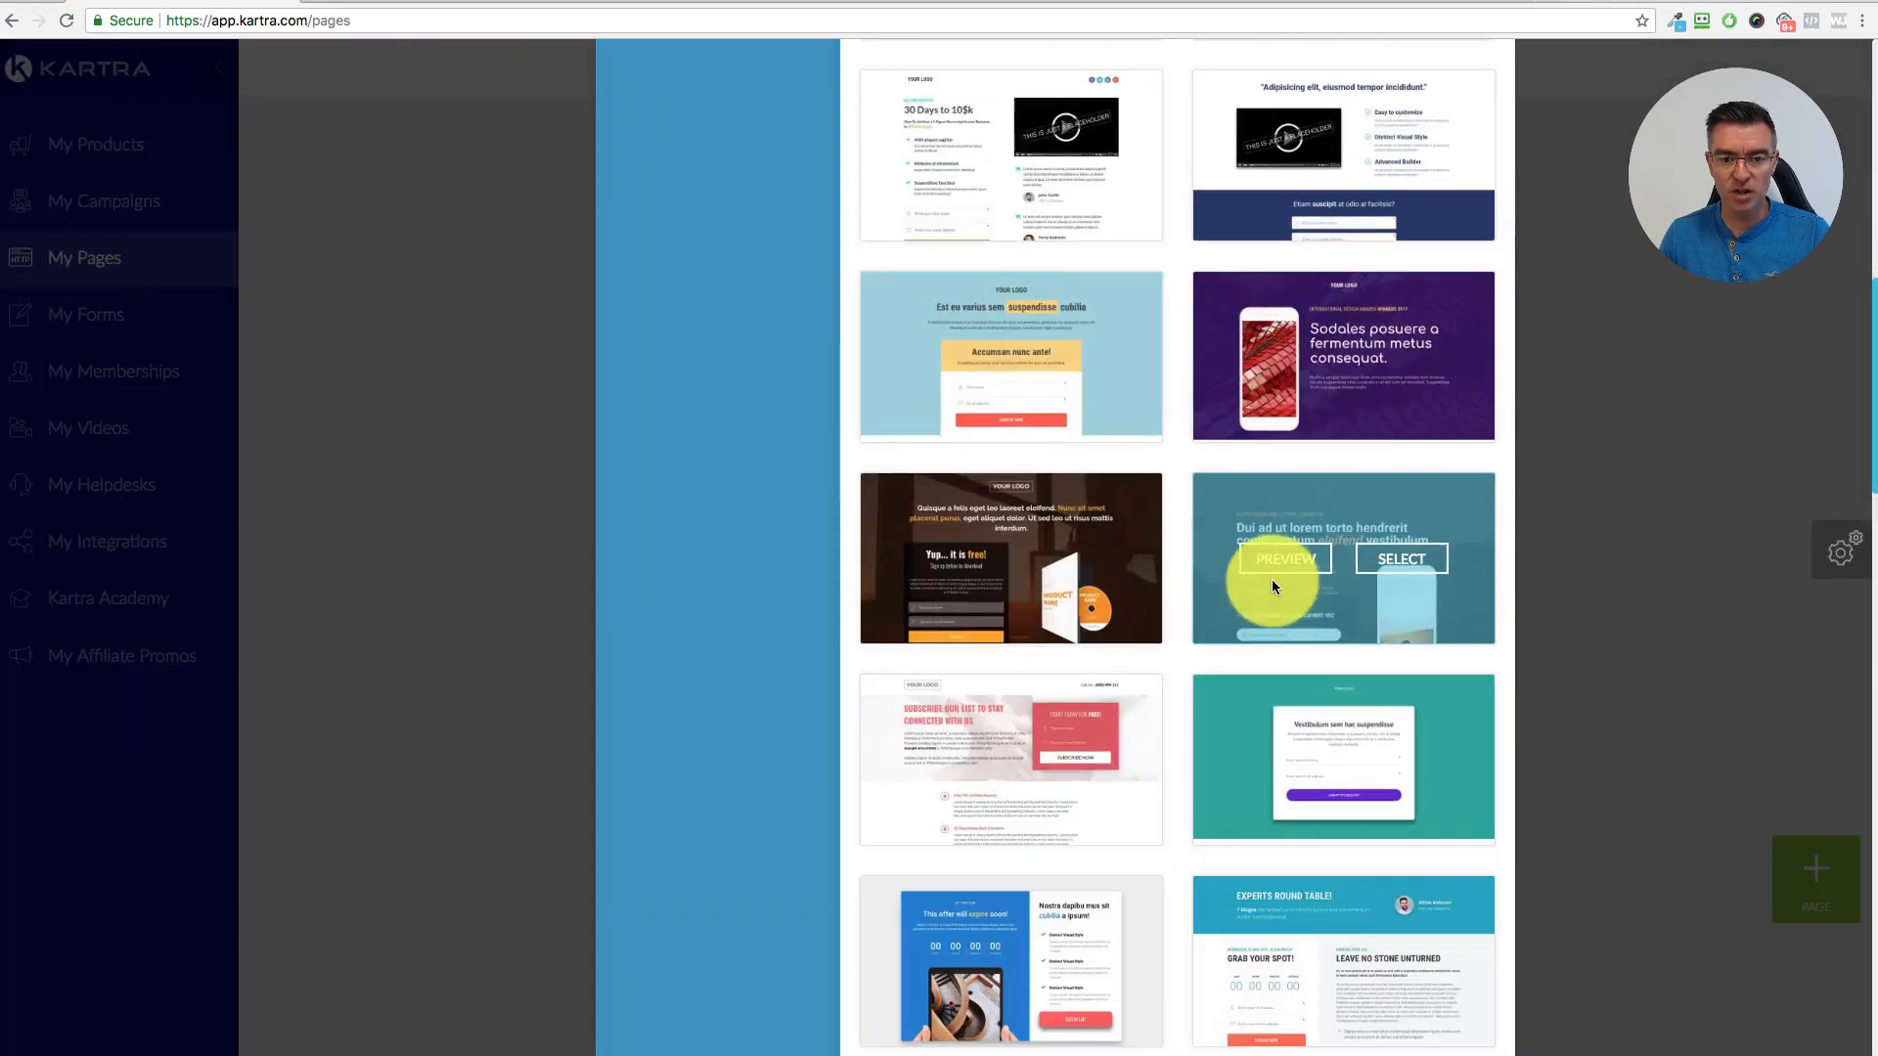
pyautogui.scroll(2, 1341, 591)
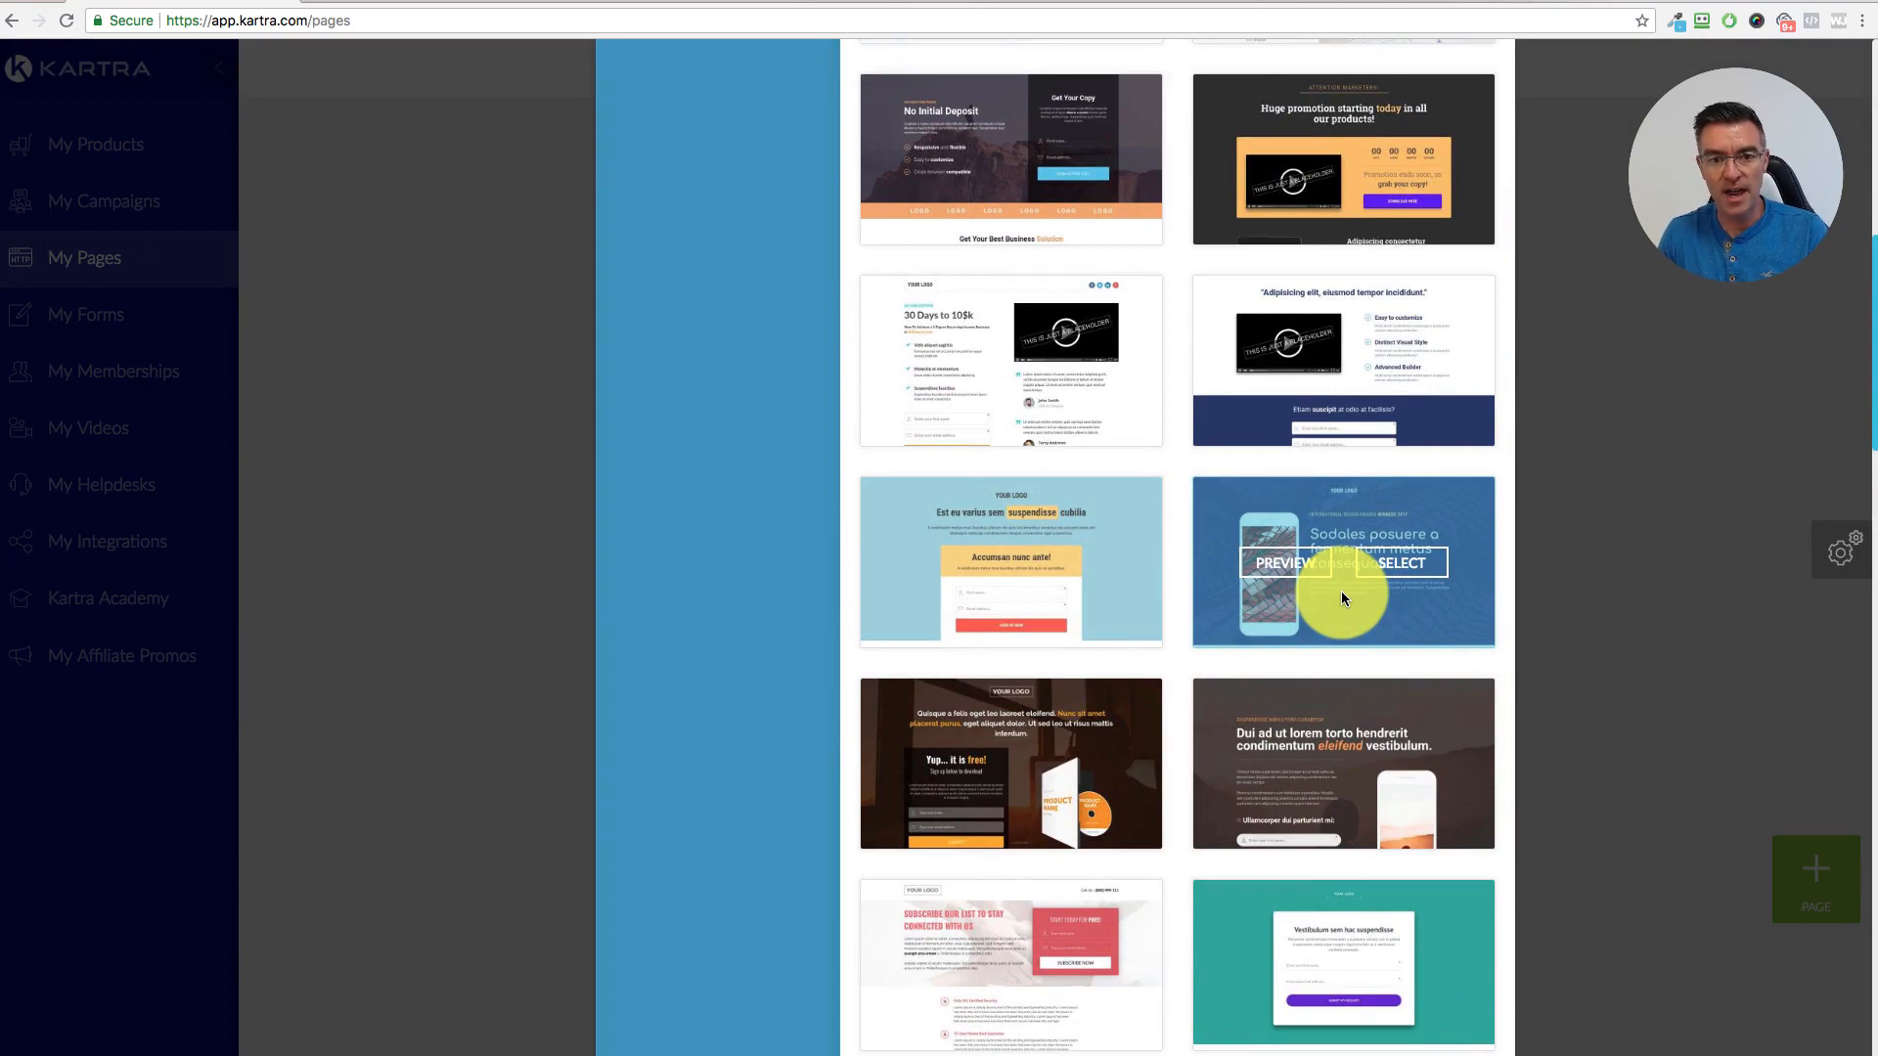
pyautogui.scroll(7, 1341, 591)
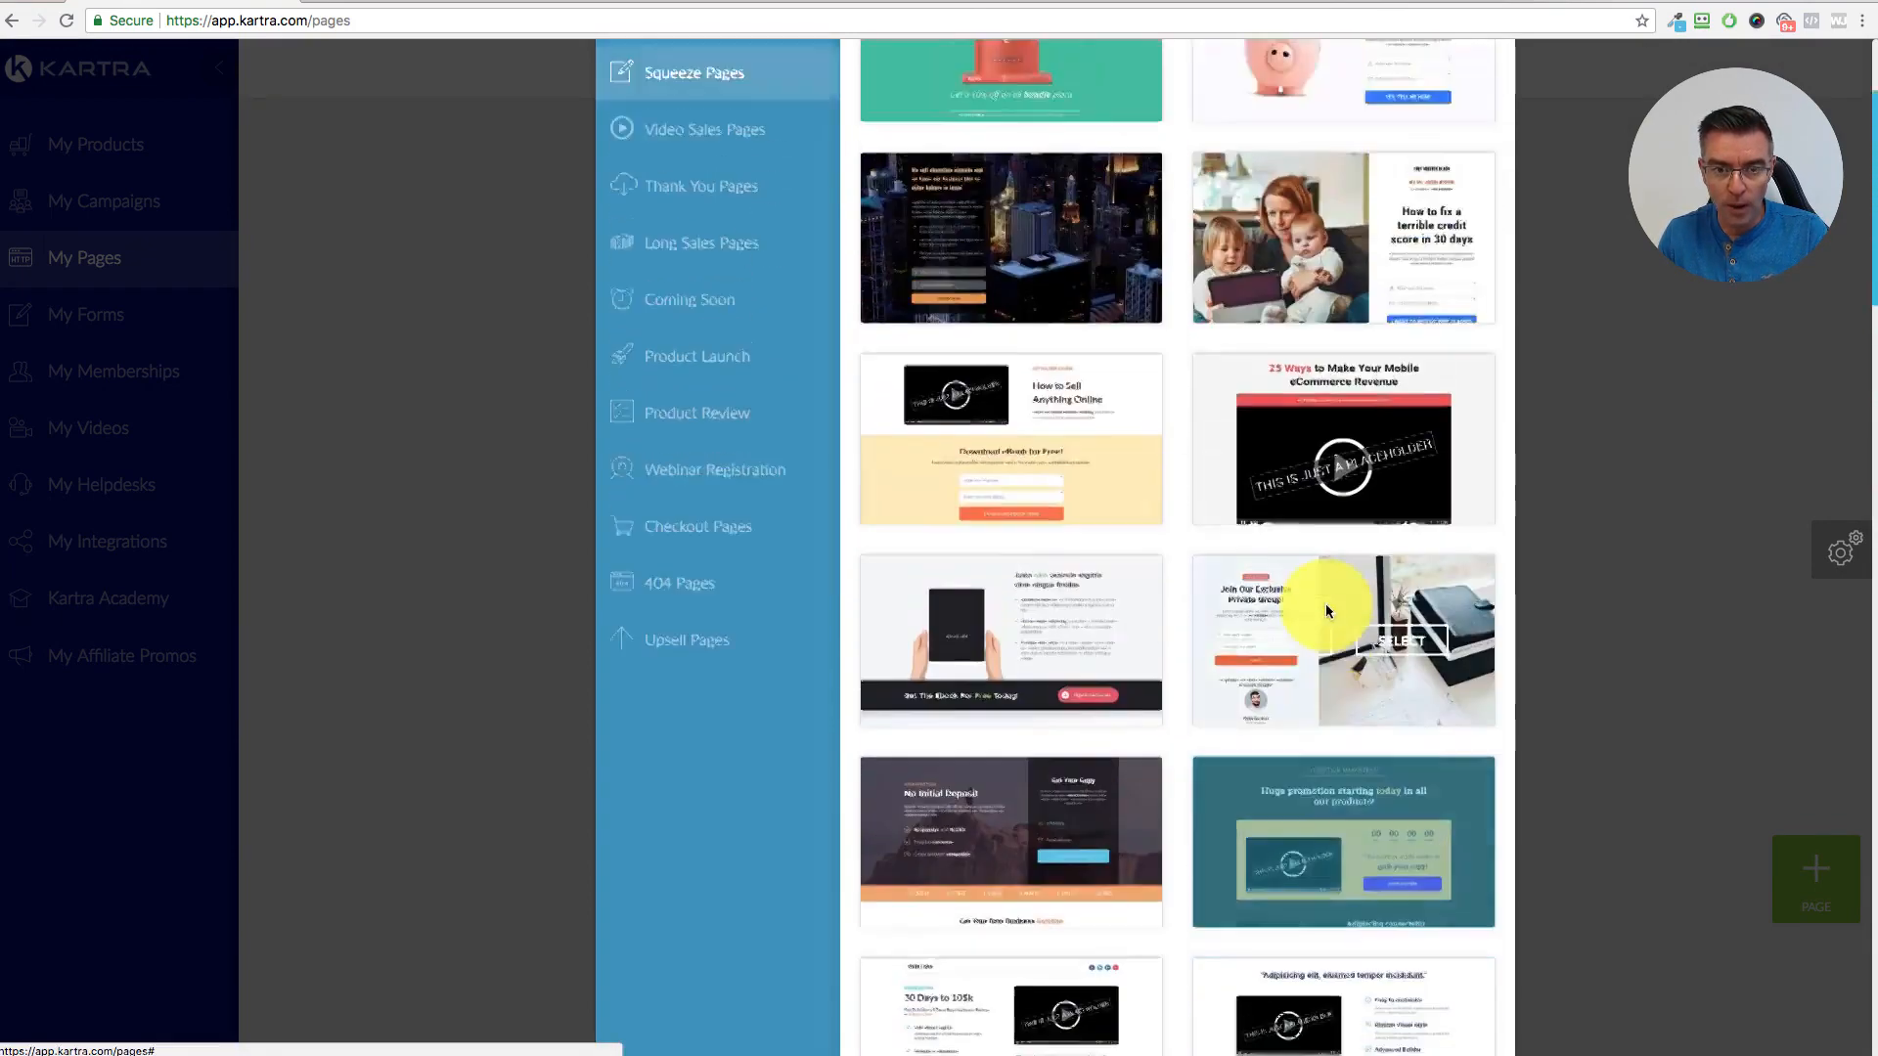
pyautogui.scroll(3, 1326, 611)
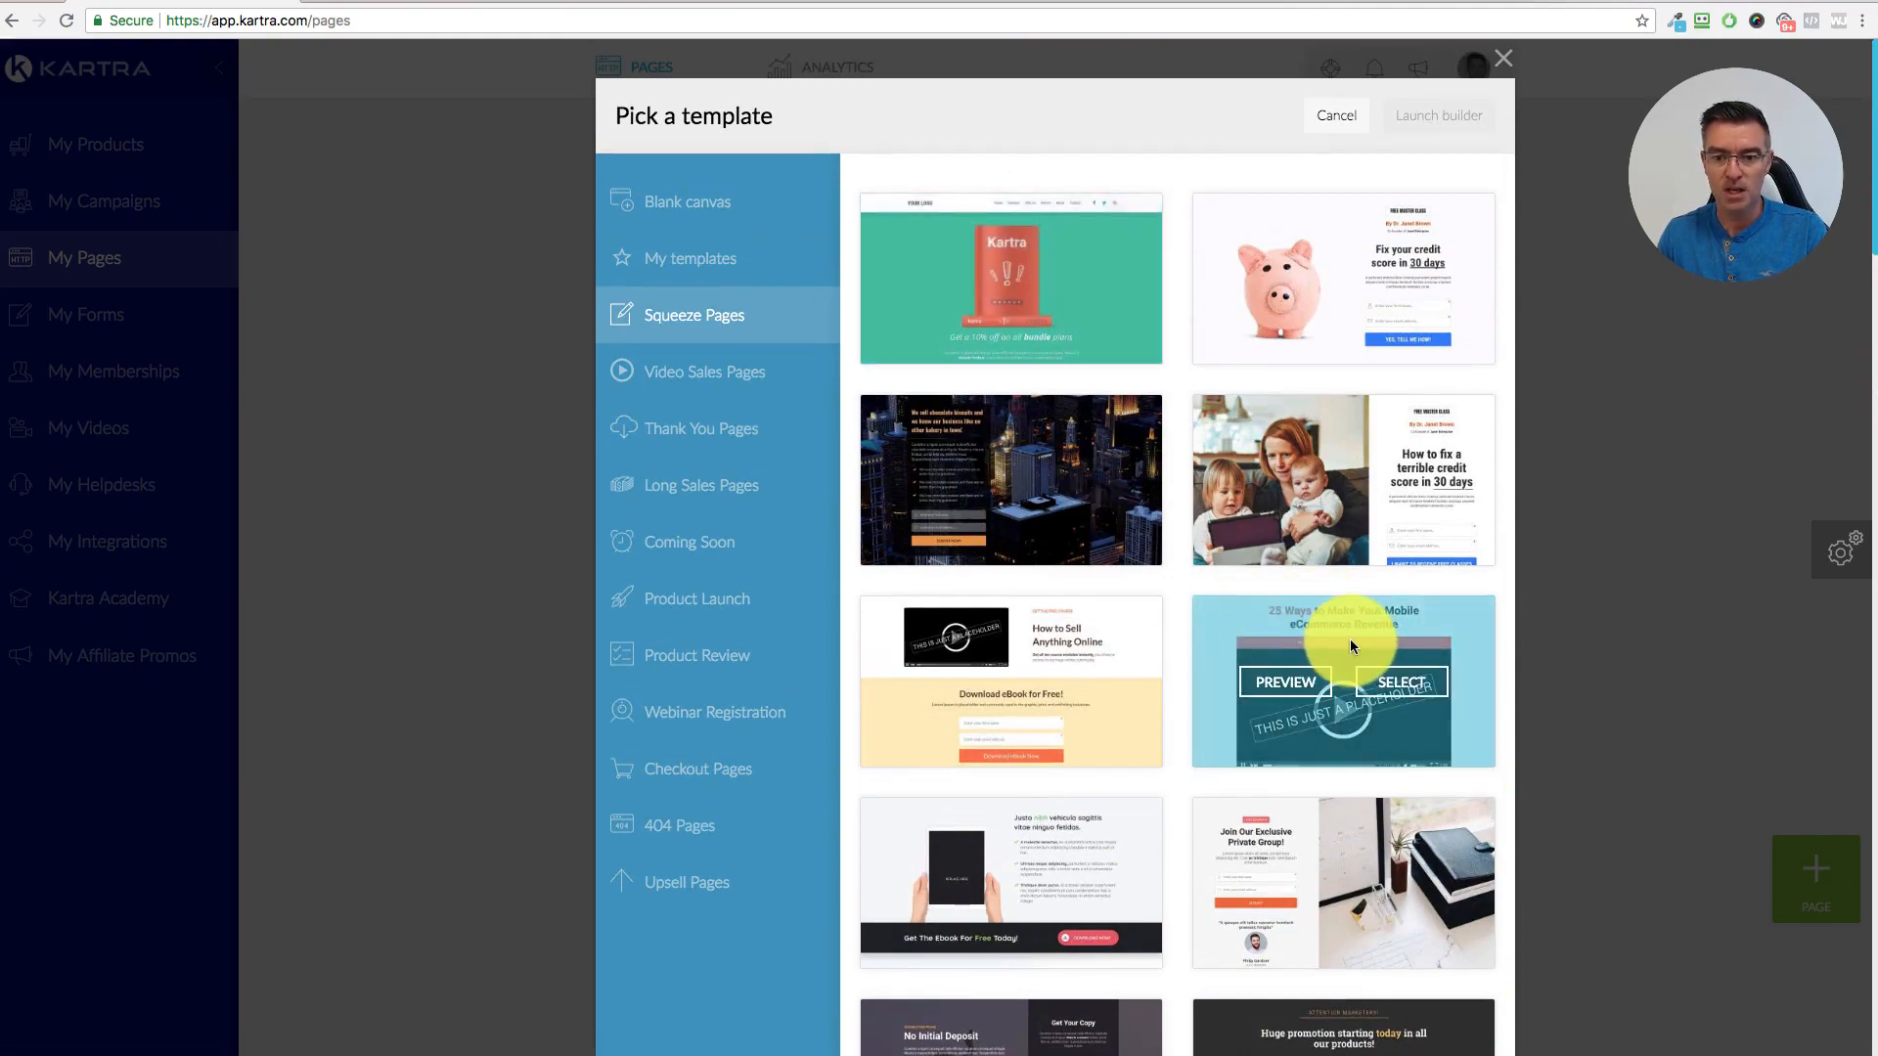
# - Preview the squeeze page template headed "Adipisicing elit, eiusmod tempor incididunt.", examine its full layout and close the preview
pyautogui.scroll(-8, 1350, 638)
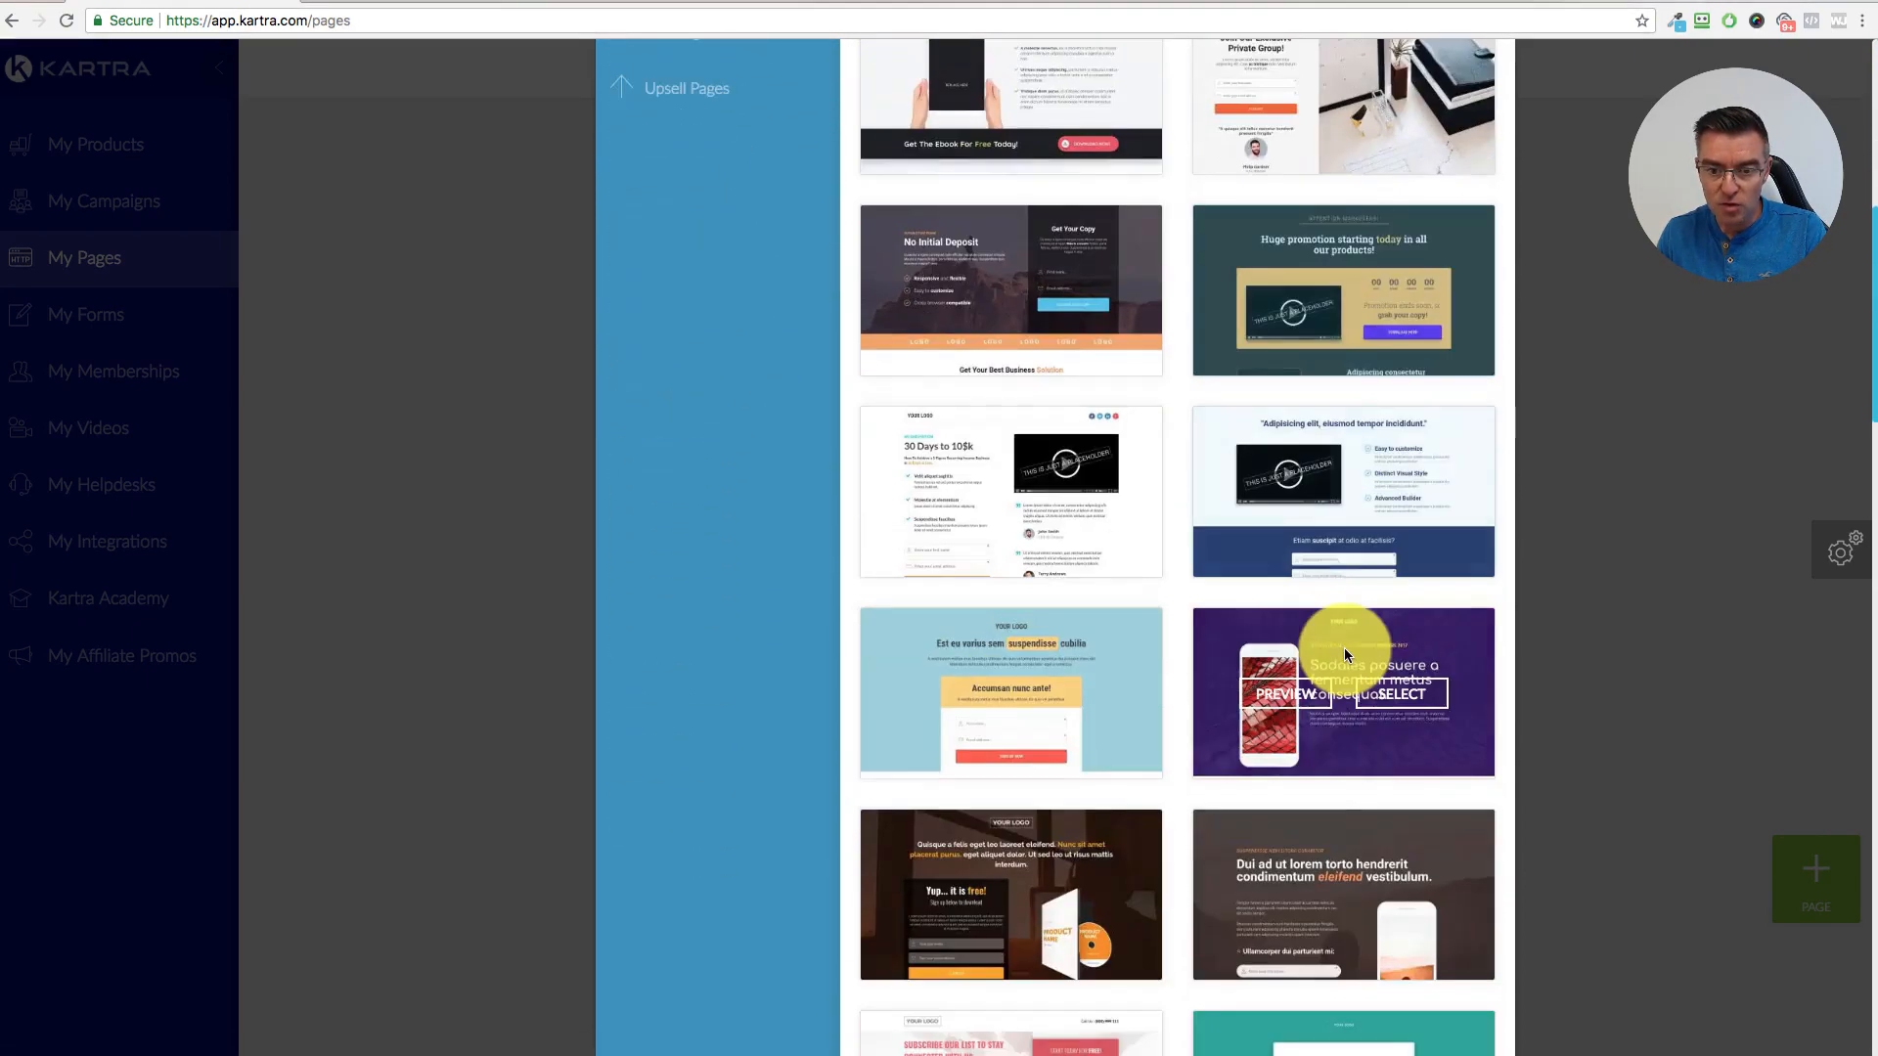
pyautogui.scroll(-1, 1442, 484)
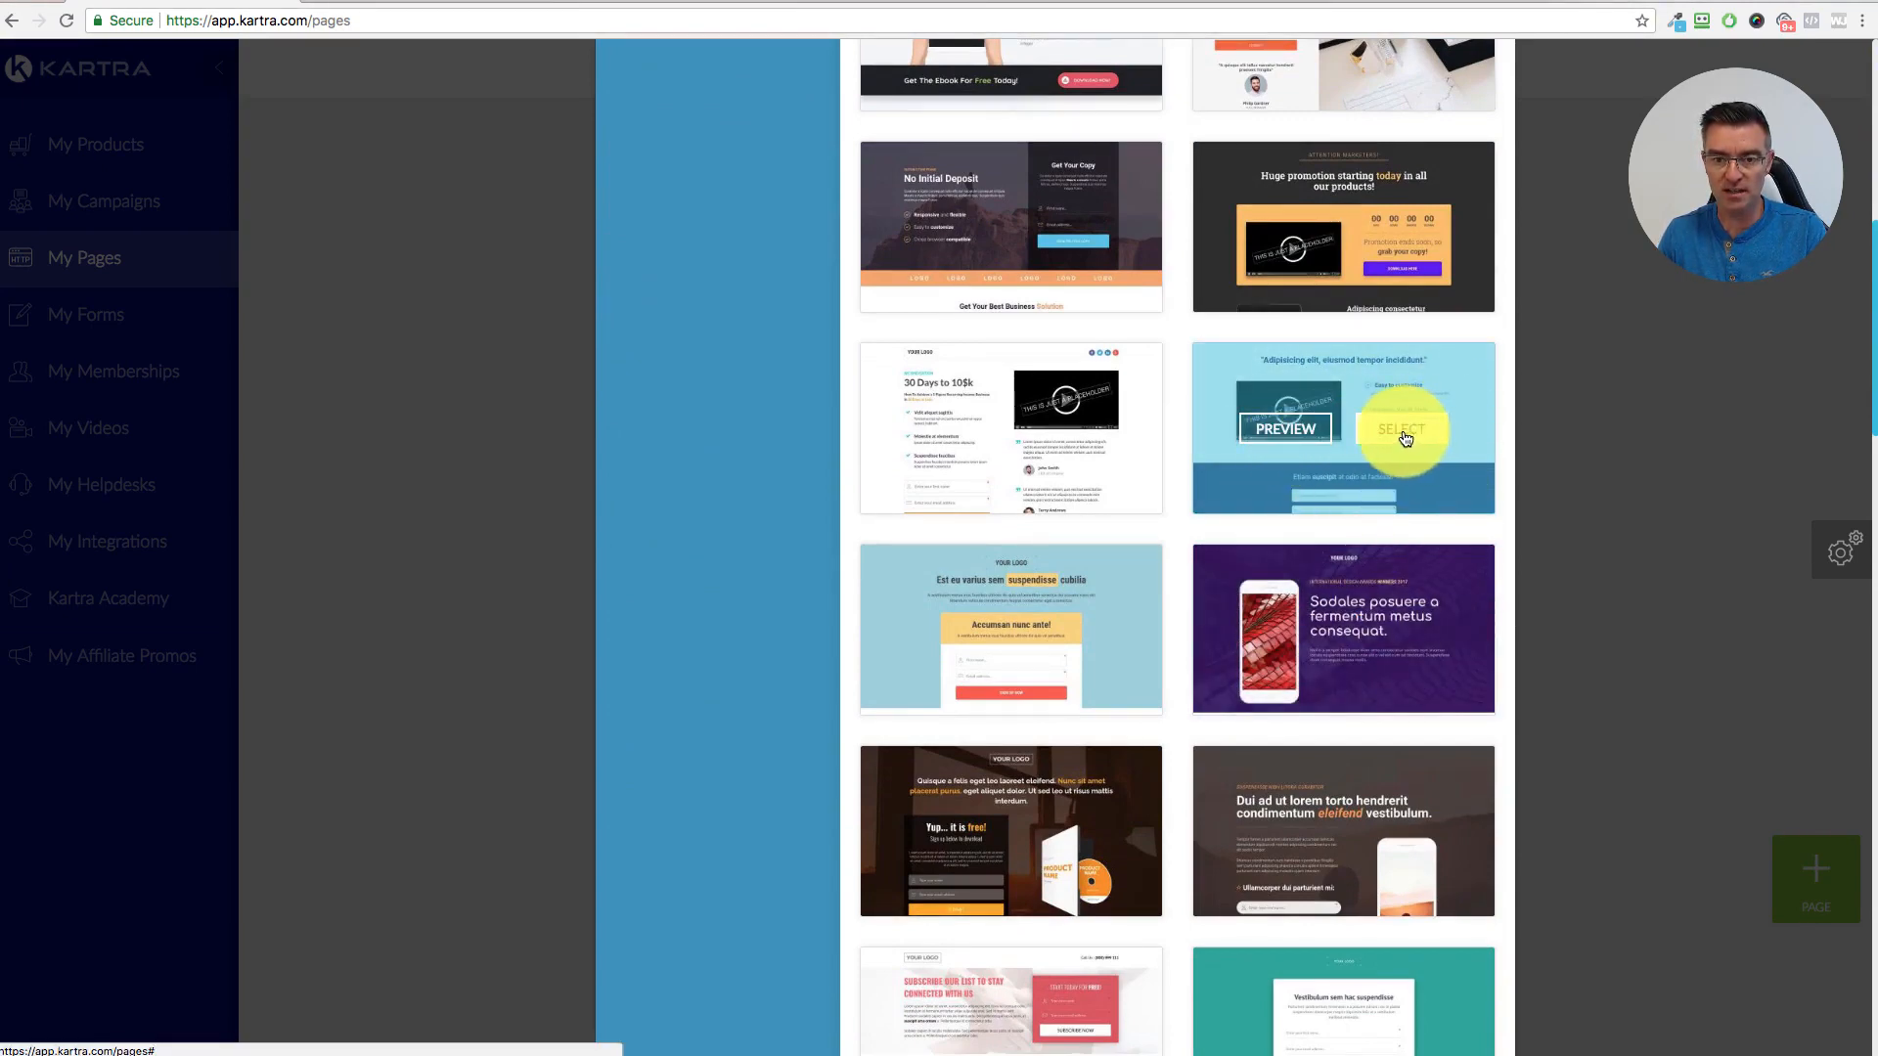
pyautogui.click(1304, 440)
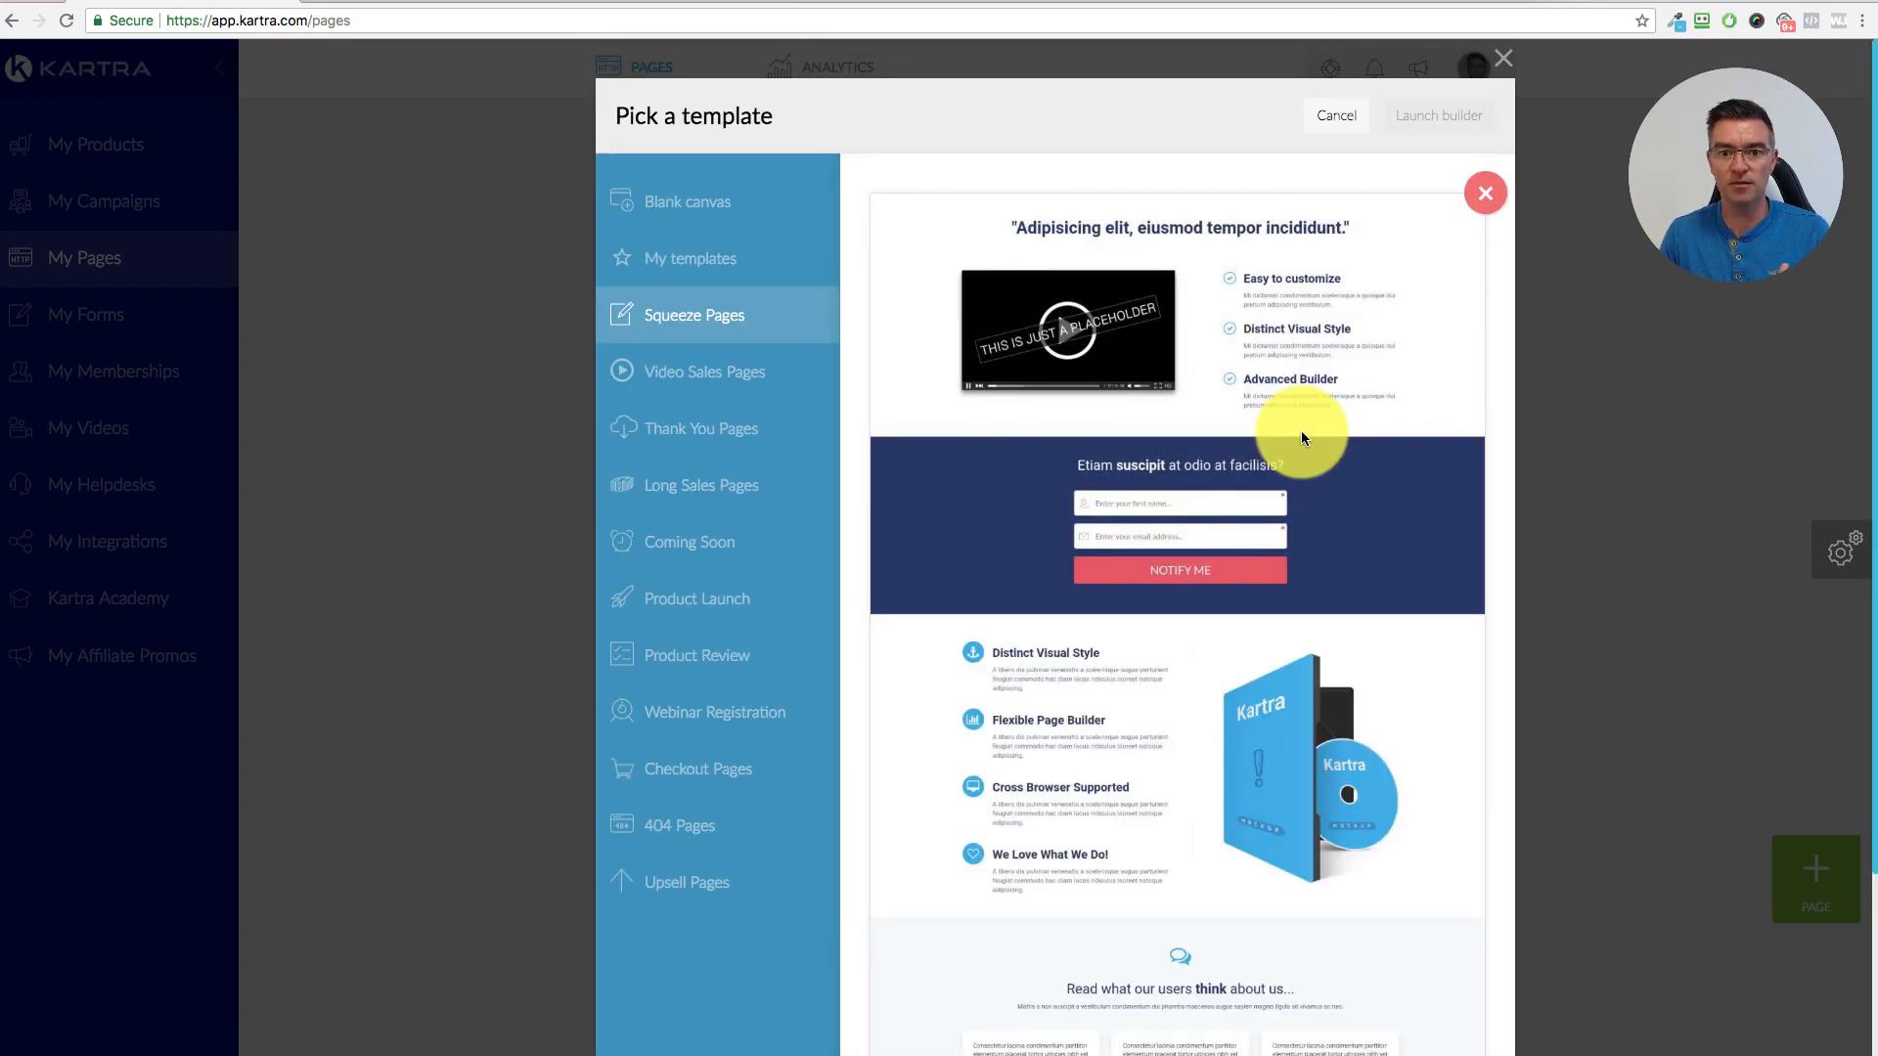
pyautogui.scroll(-3, 1332, 501)
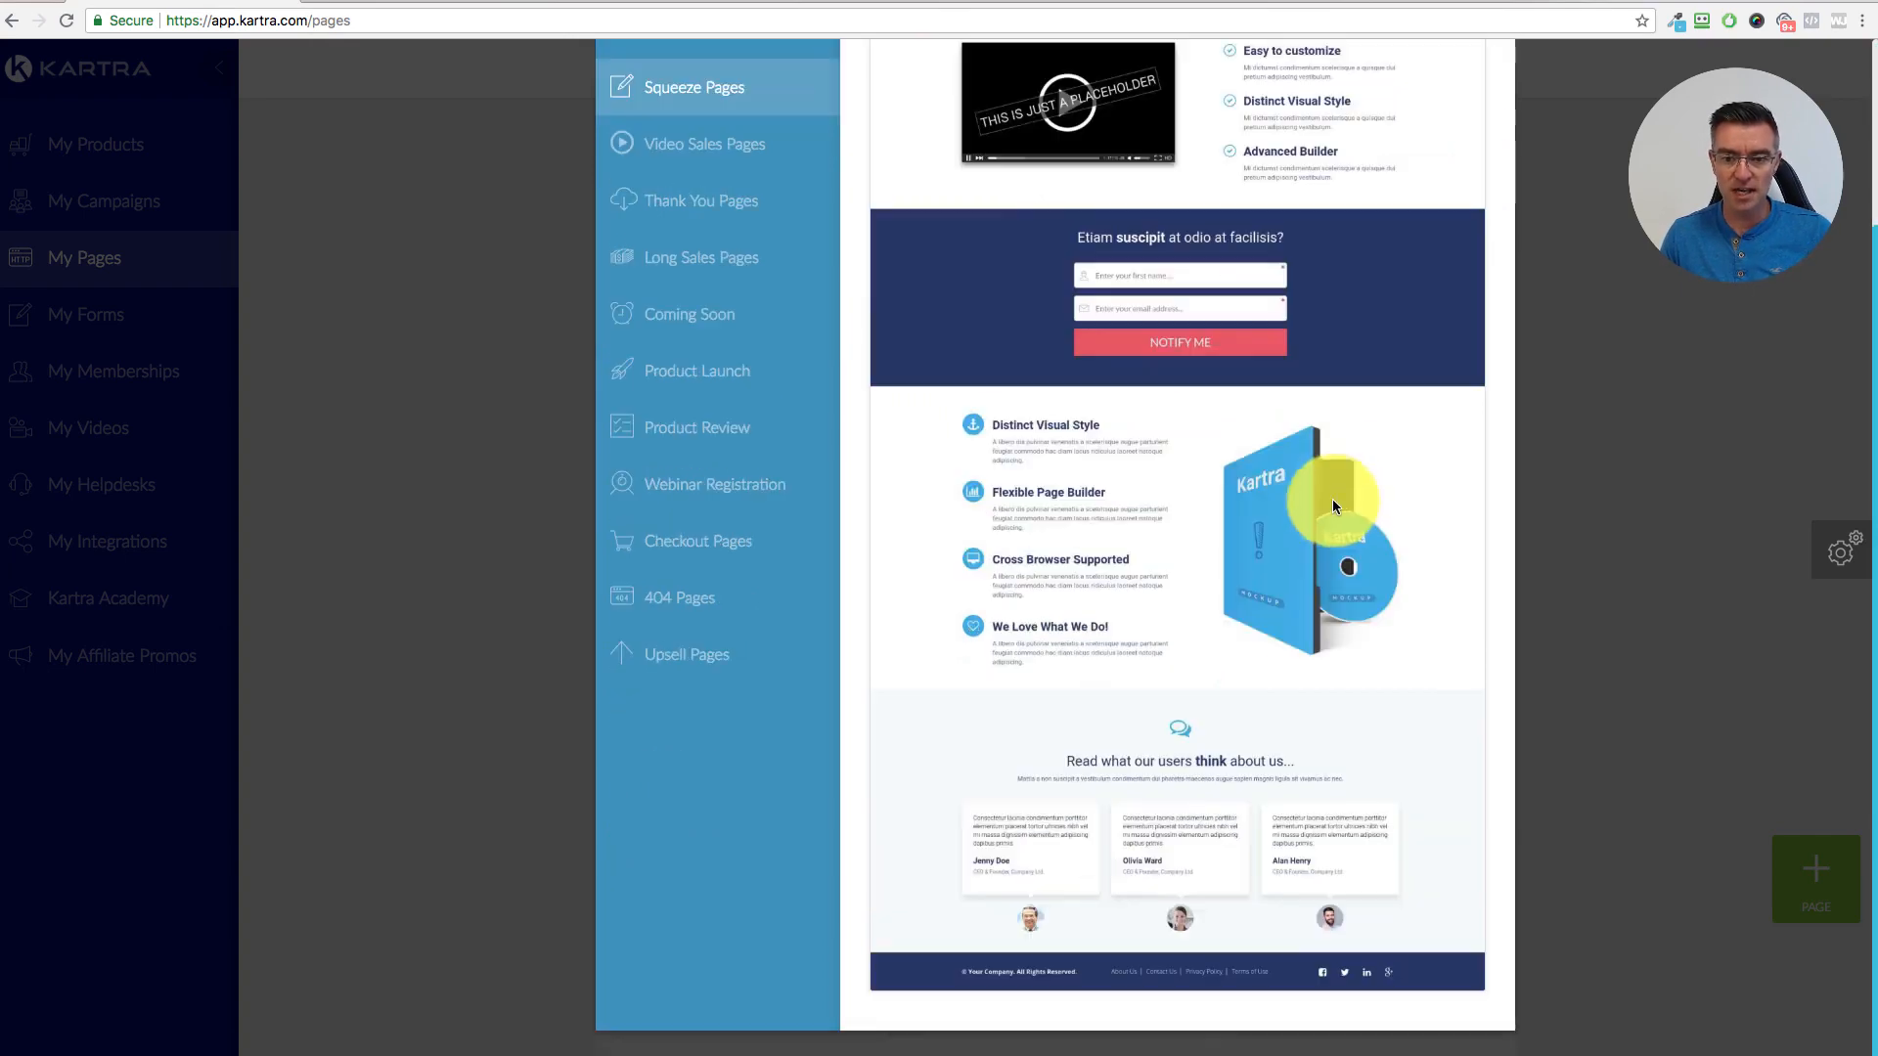
pyautogui.scroll(2, 1335, 499)
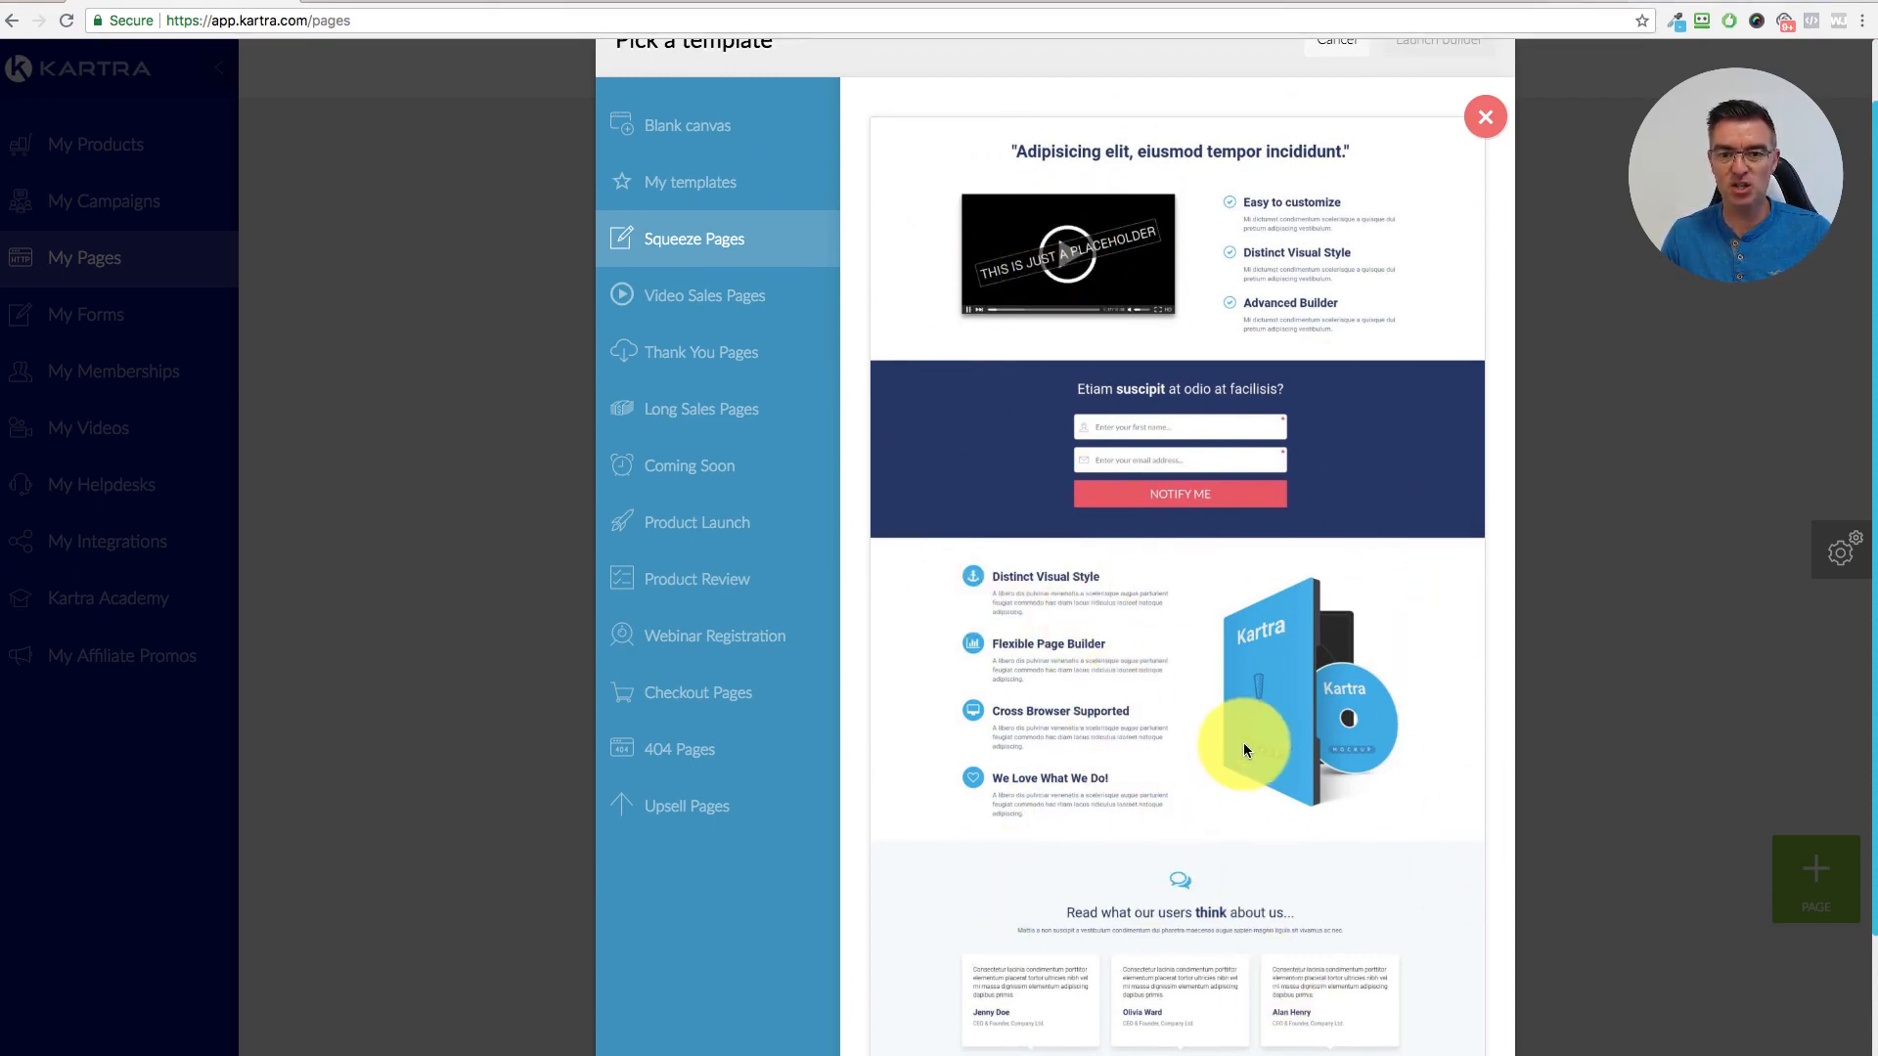
pyautogui.click(1485, 118)
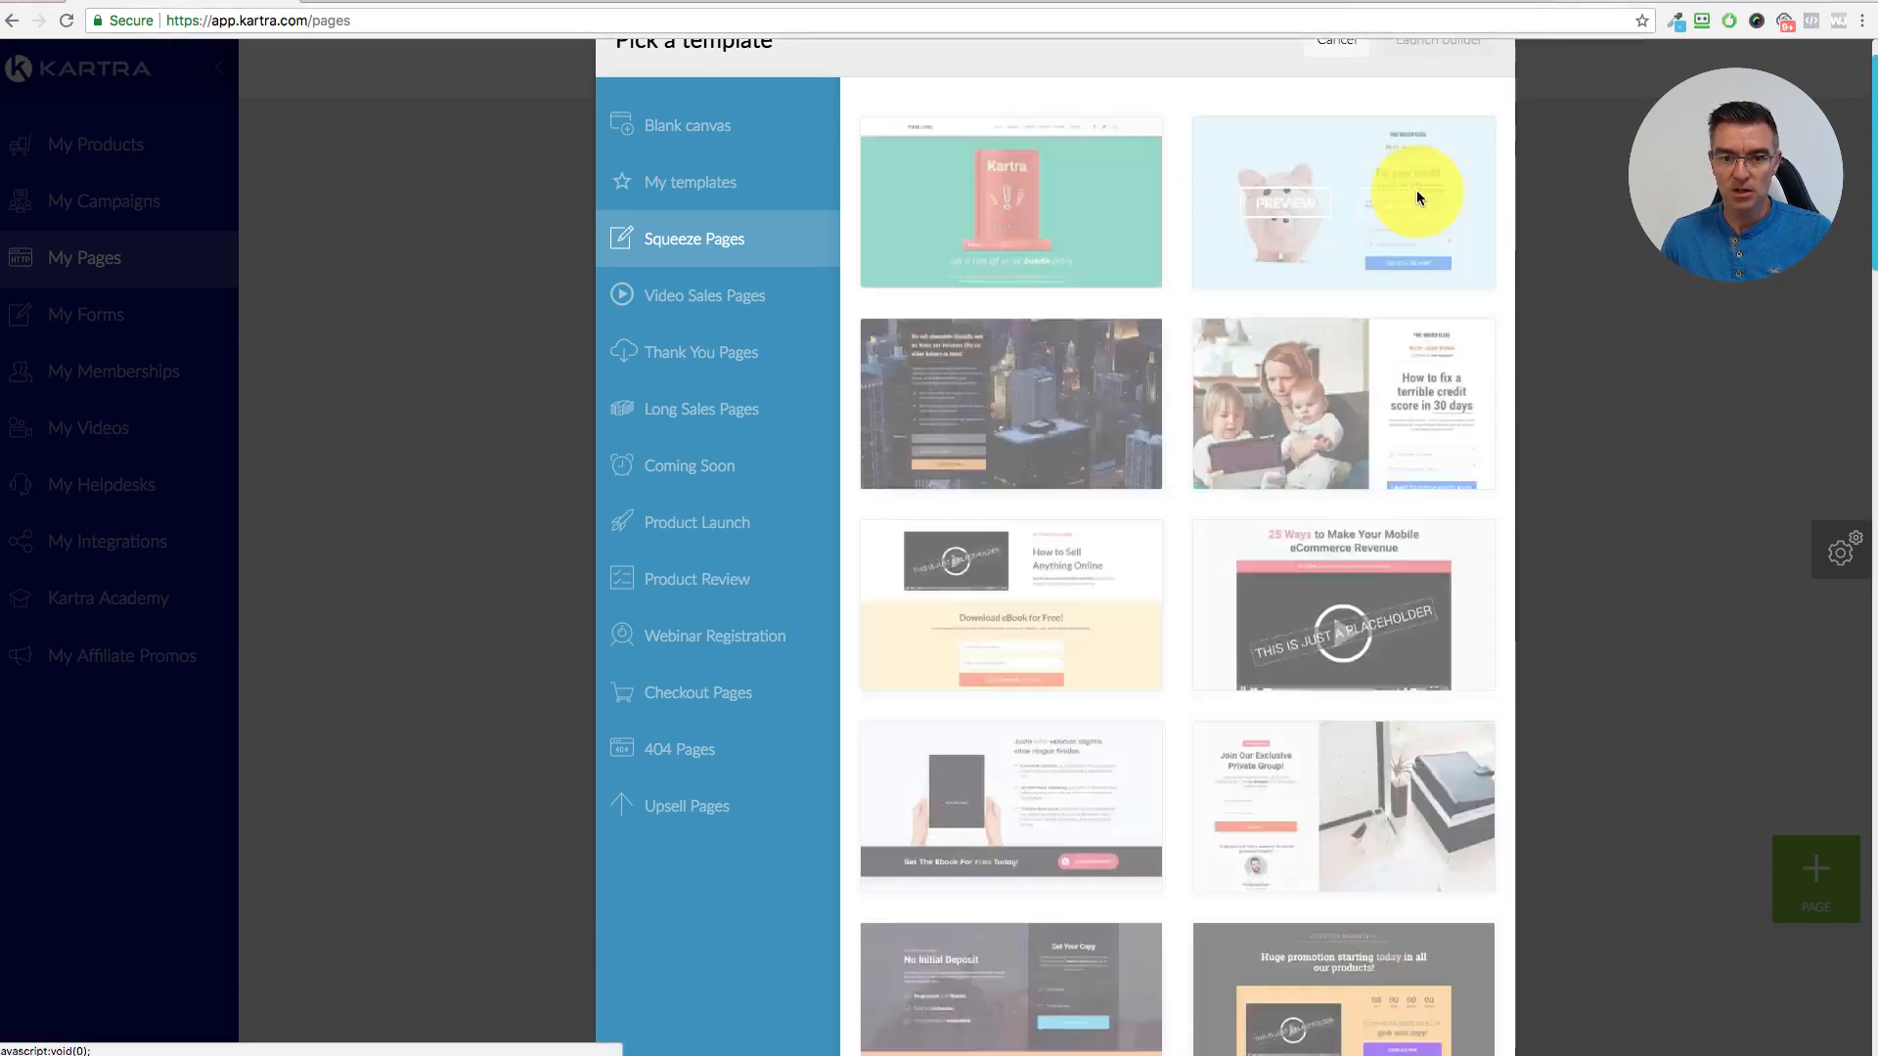
# - Select the squeeze page template headed "Adipisicing elit, eiusmod tempor incididunt." for the new page
pyautogui.moveTo(1332, 532)
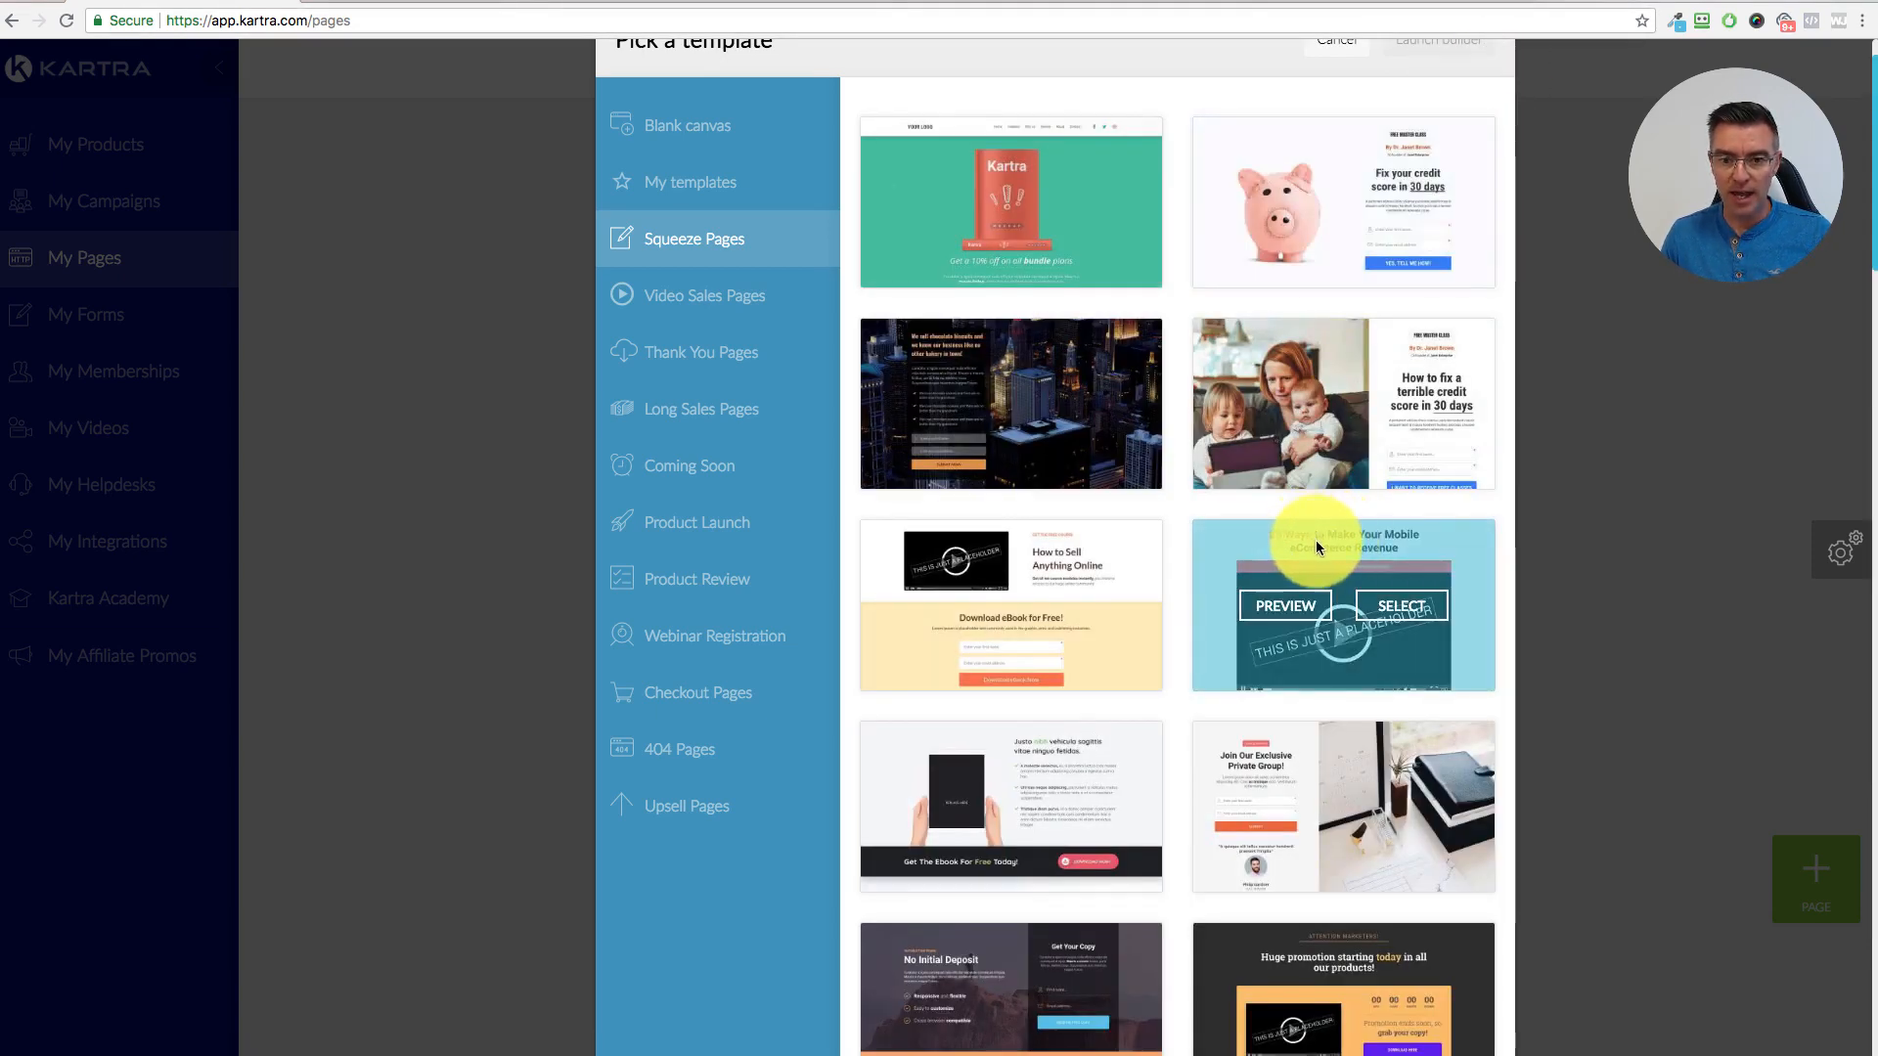
pyautogui.scroll(-3, 1317, 540)
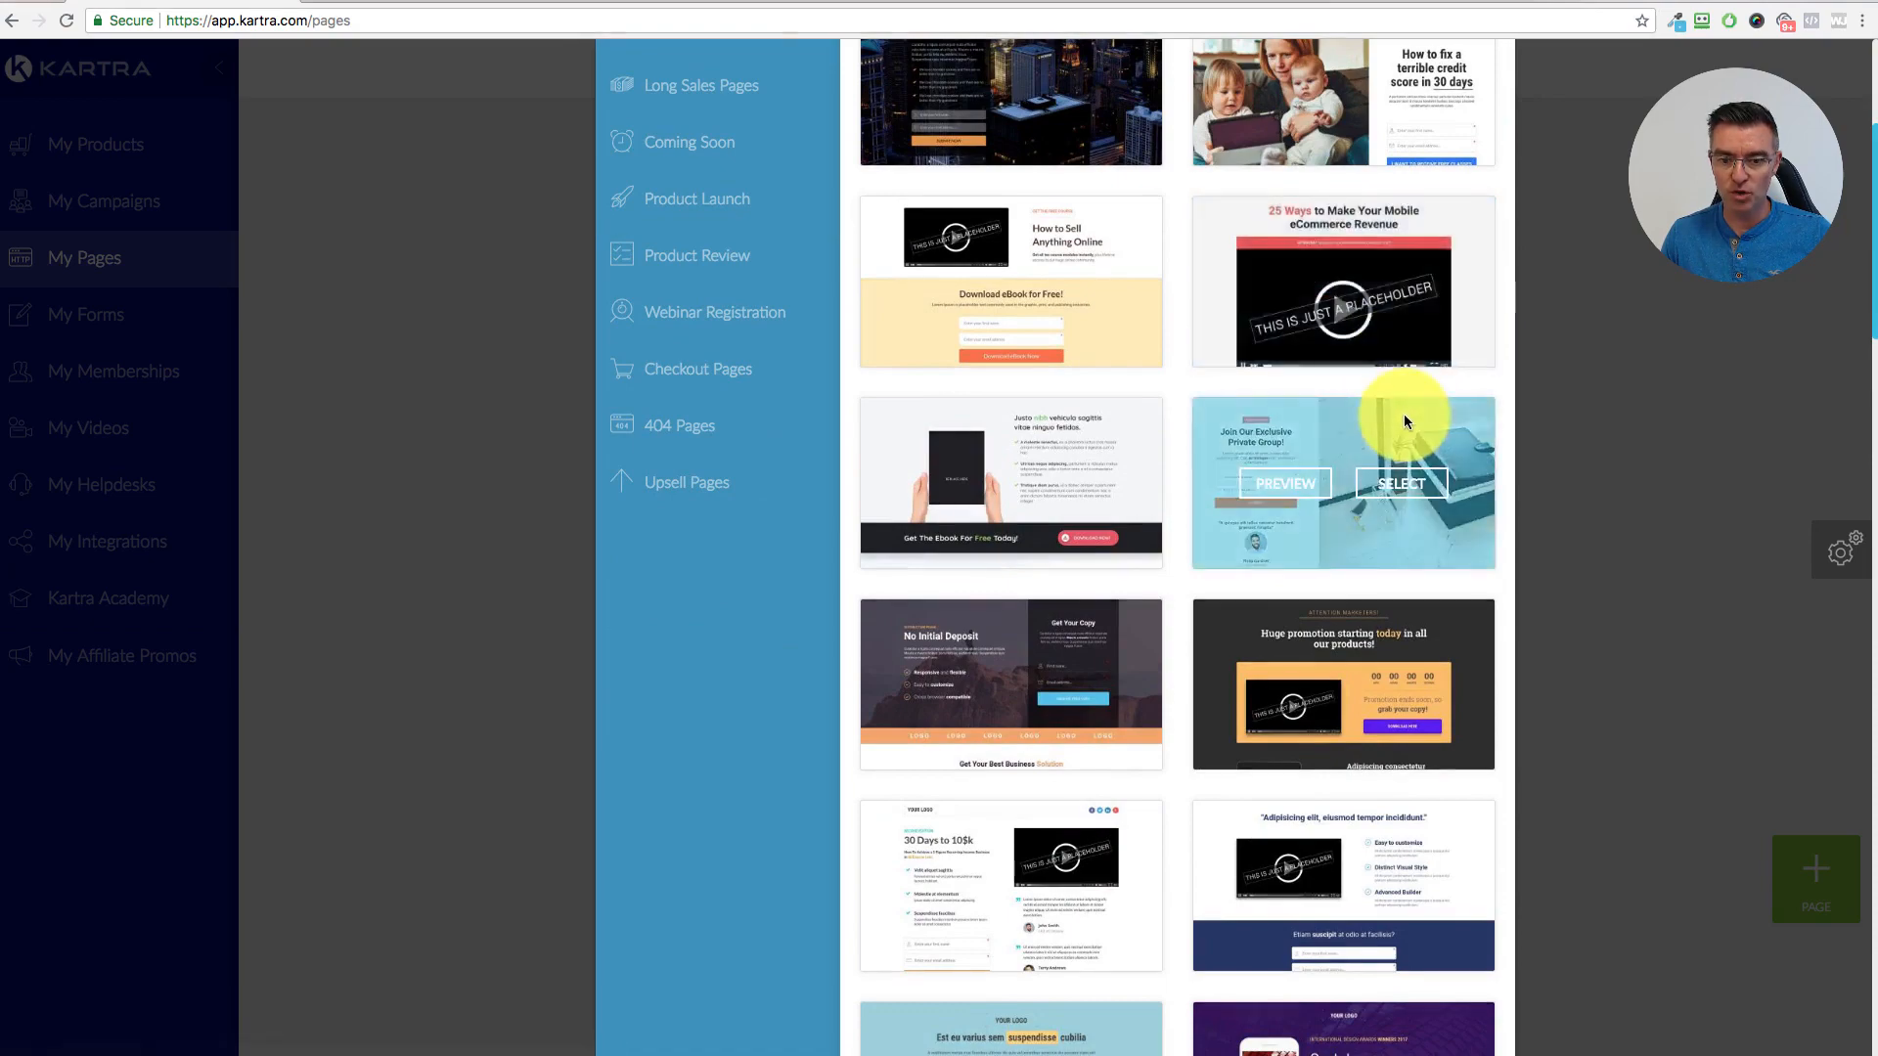
pyautogui.scroll(-3, 1405, 413)
pyautogui.click(1399, 620)
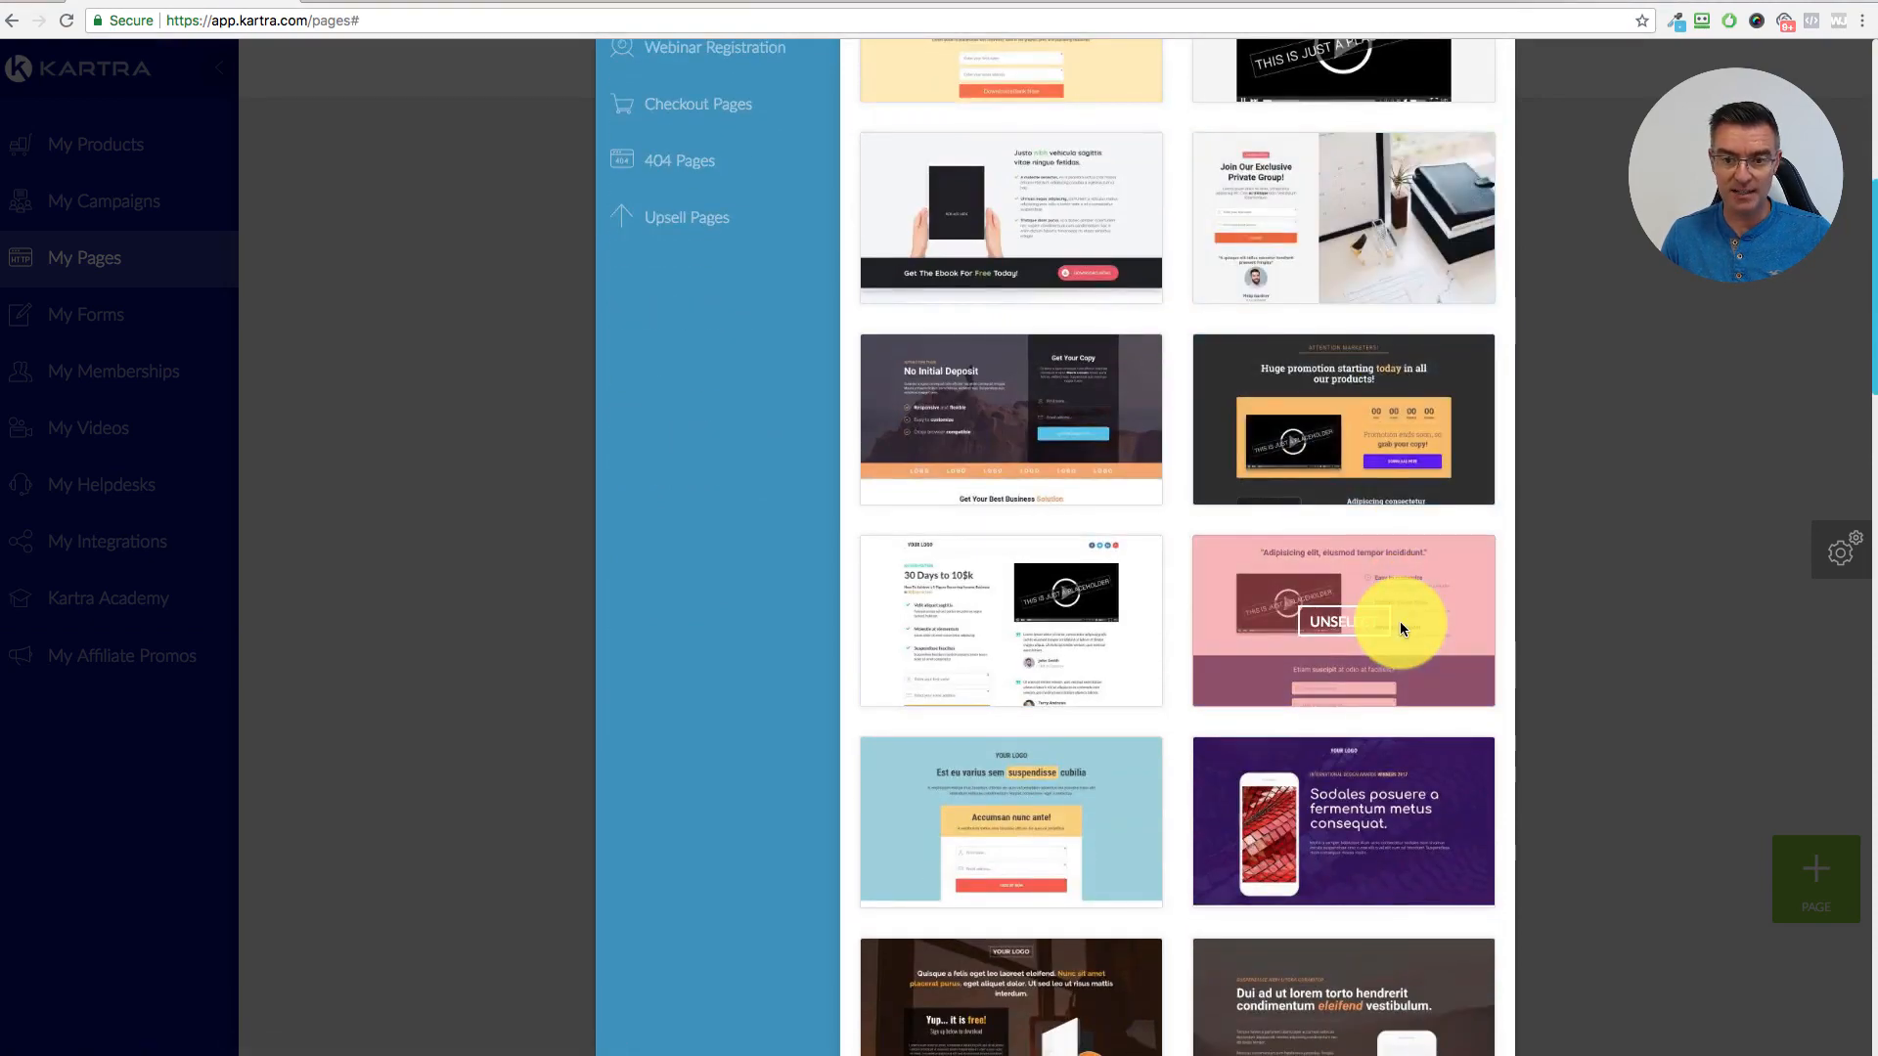
pyautogui.scroll(7, 1428, 614)
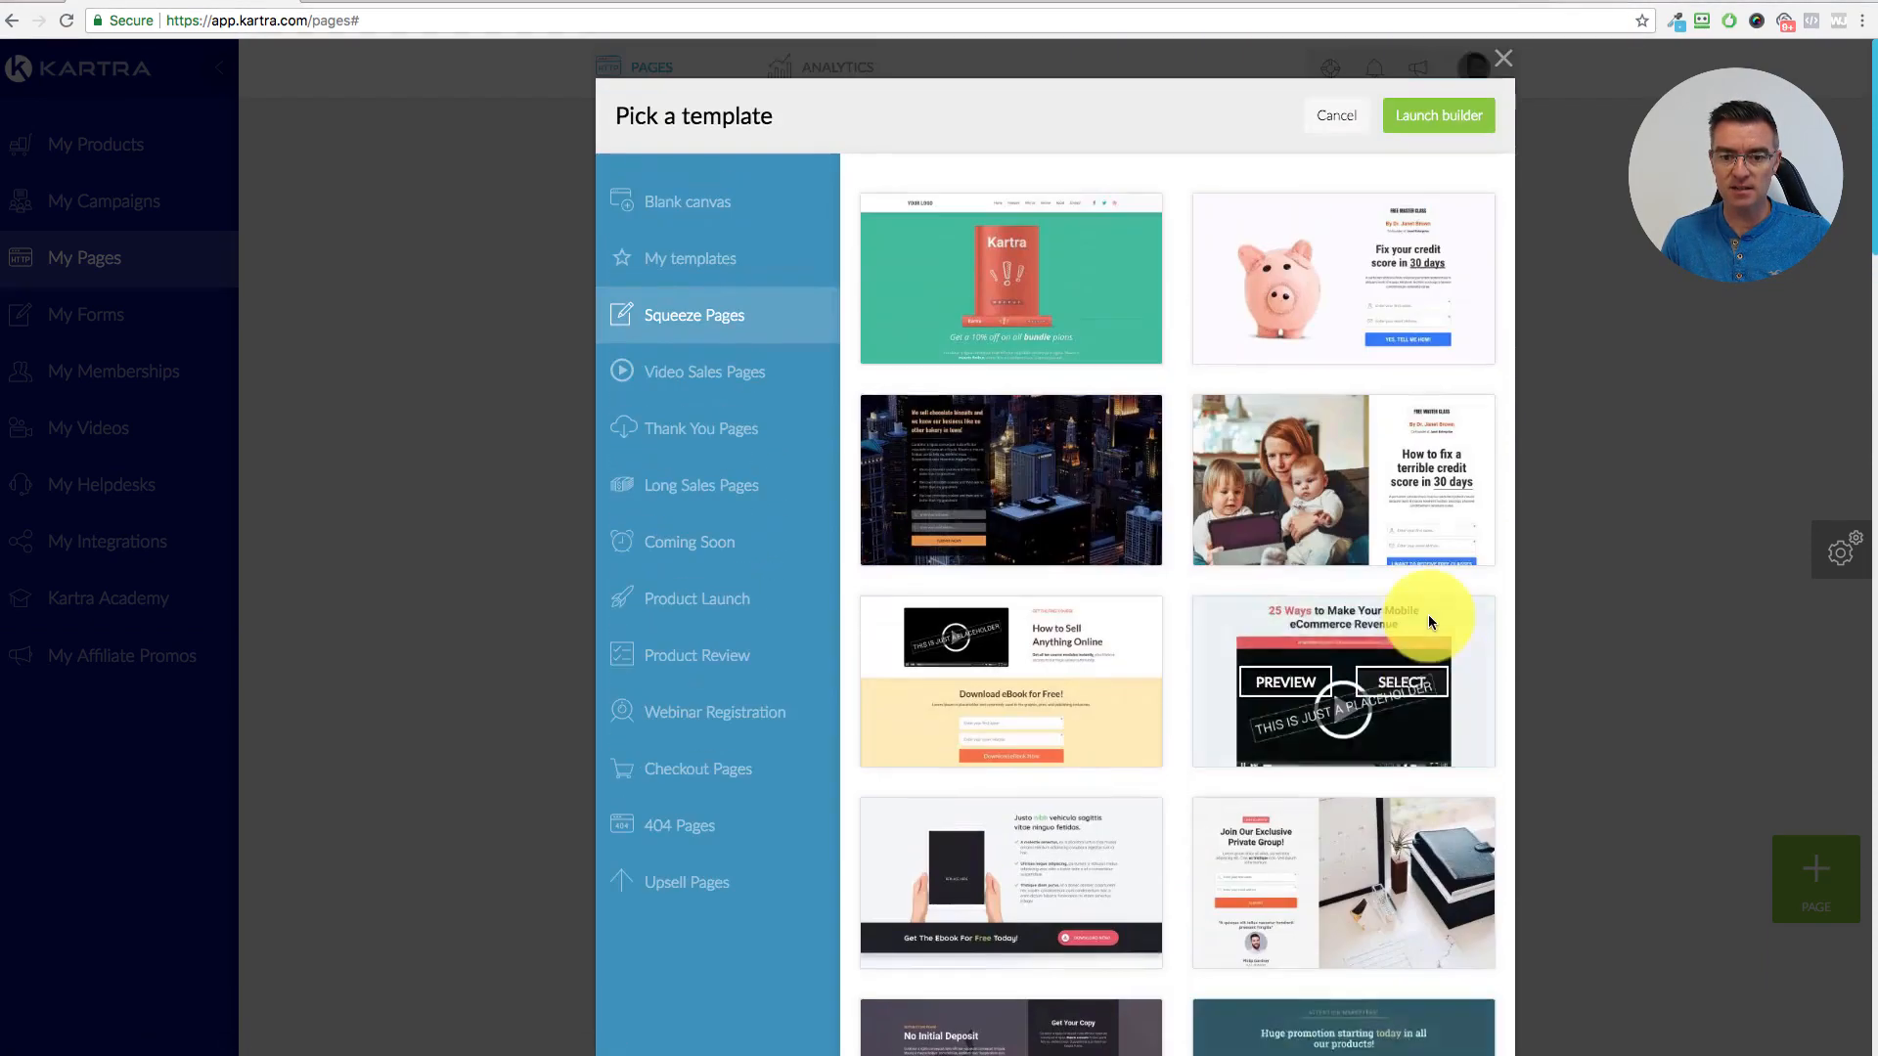
# - Launch the builder with the selected template and name the new page My Free Ebook
pyautogui.click(1451, 117)
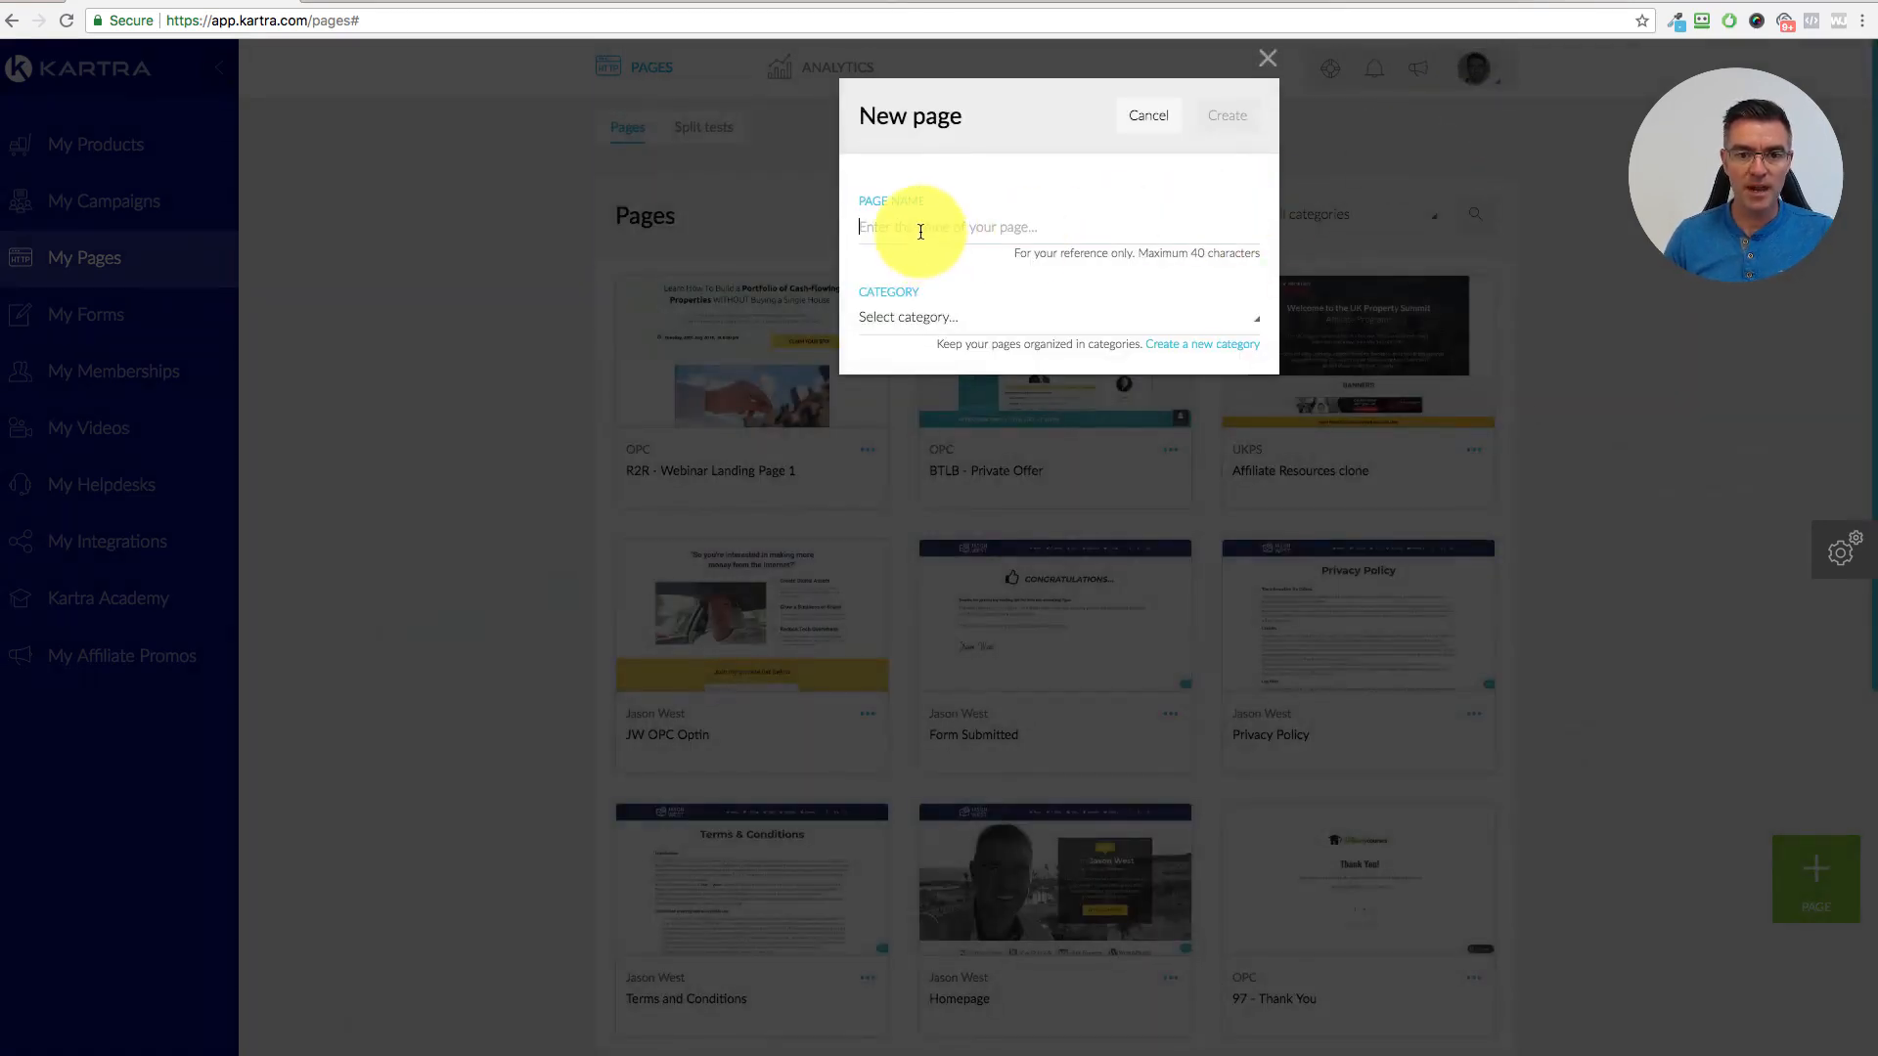
pyautogui.write('My Free E')
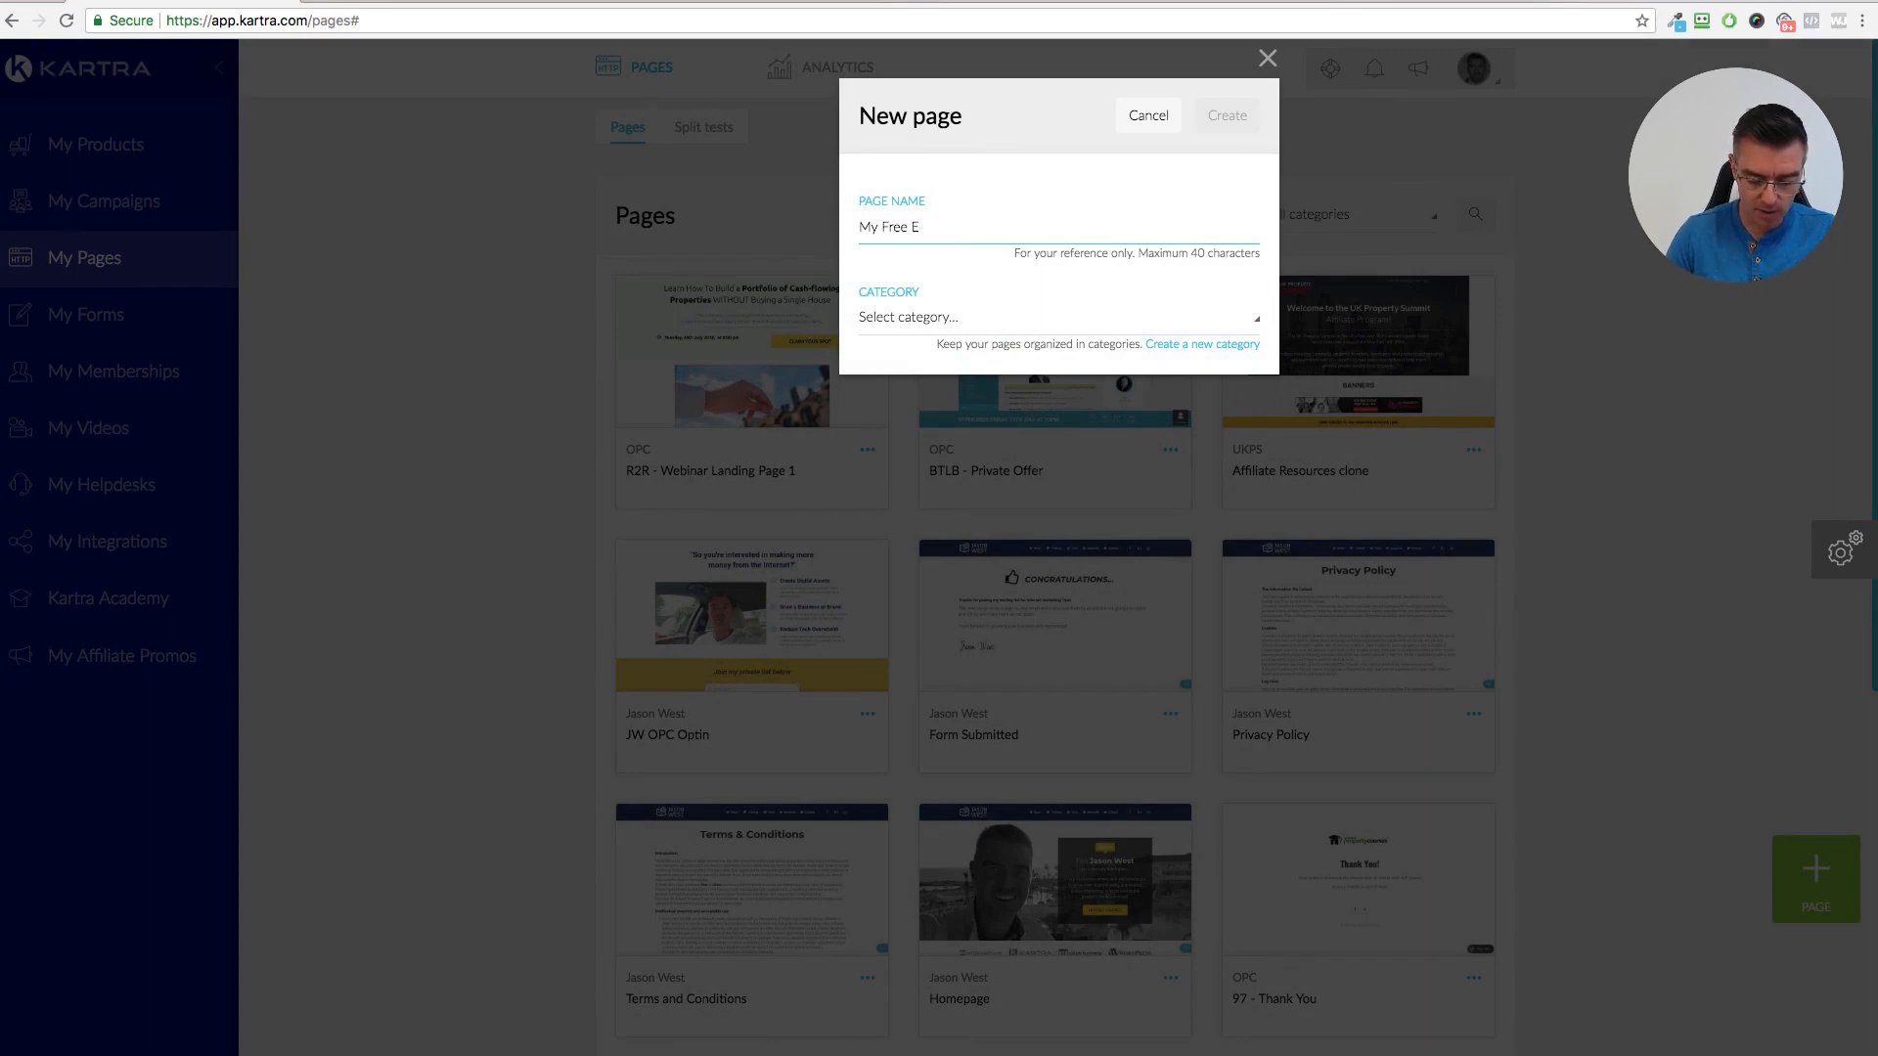
pyautogui.write('book')
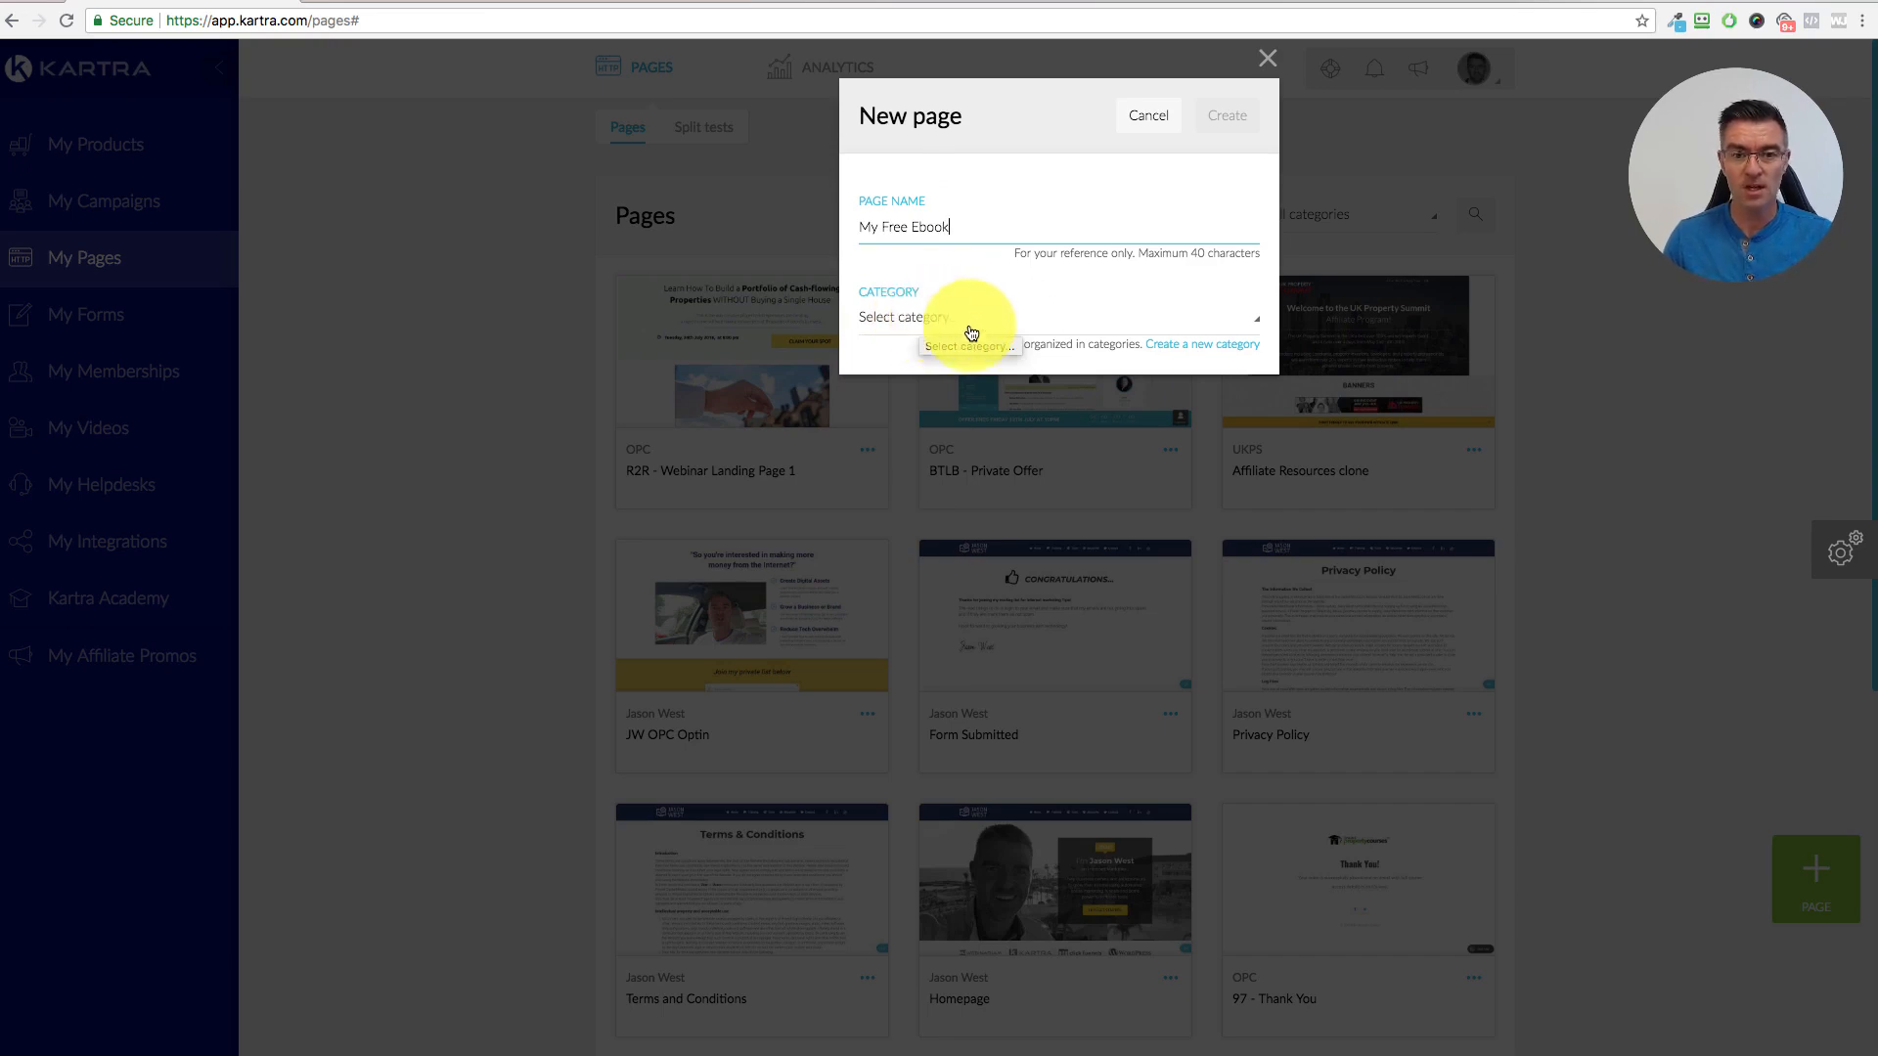
# - Create a new page category named Kartra Demos
pyautogui.click(1171, 347)
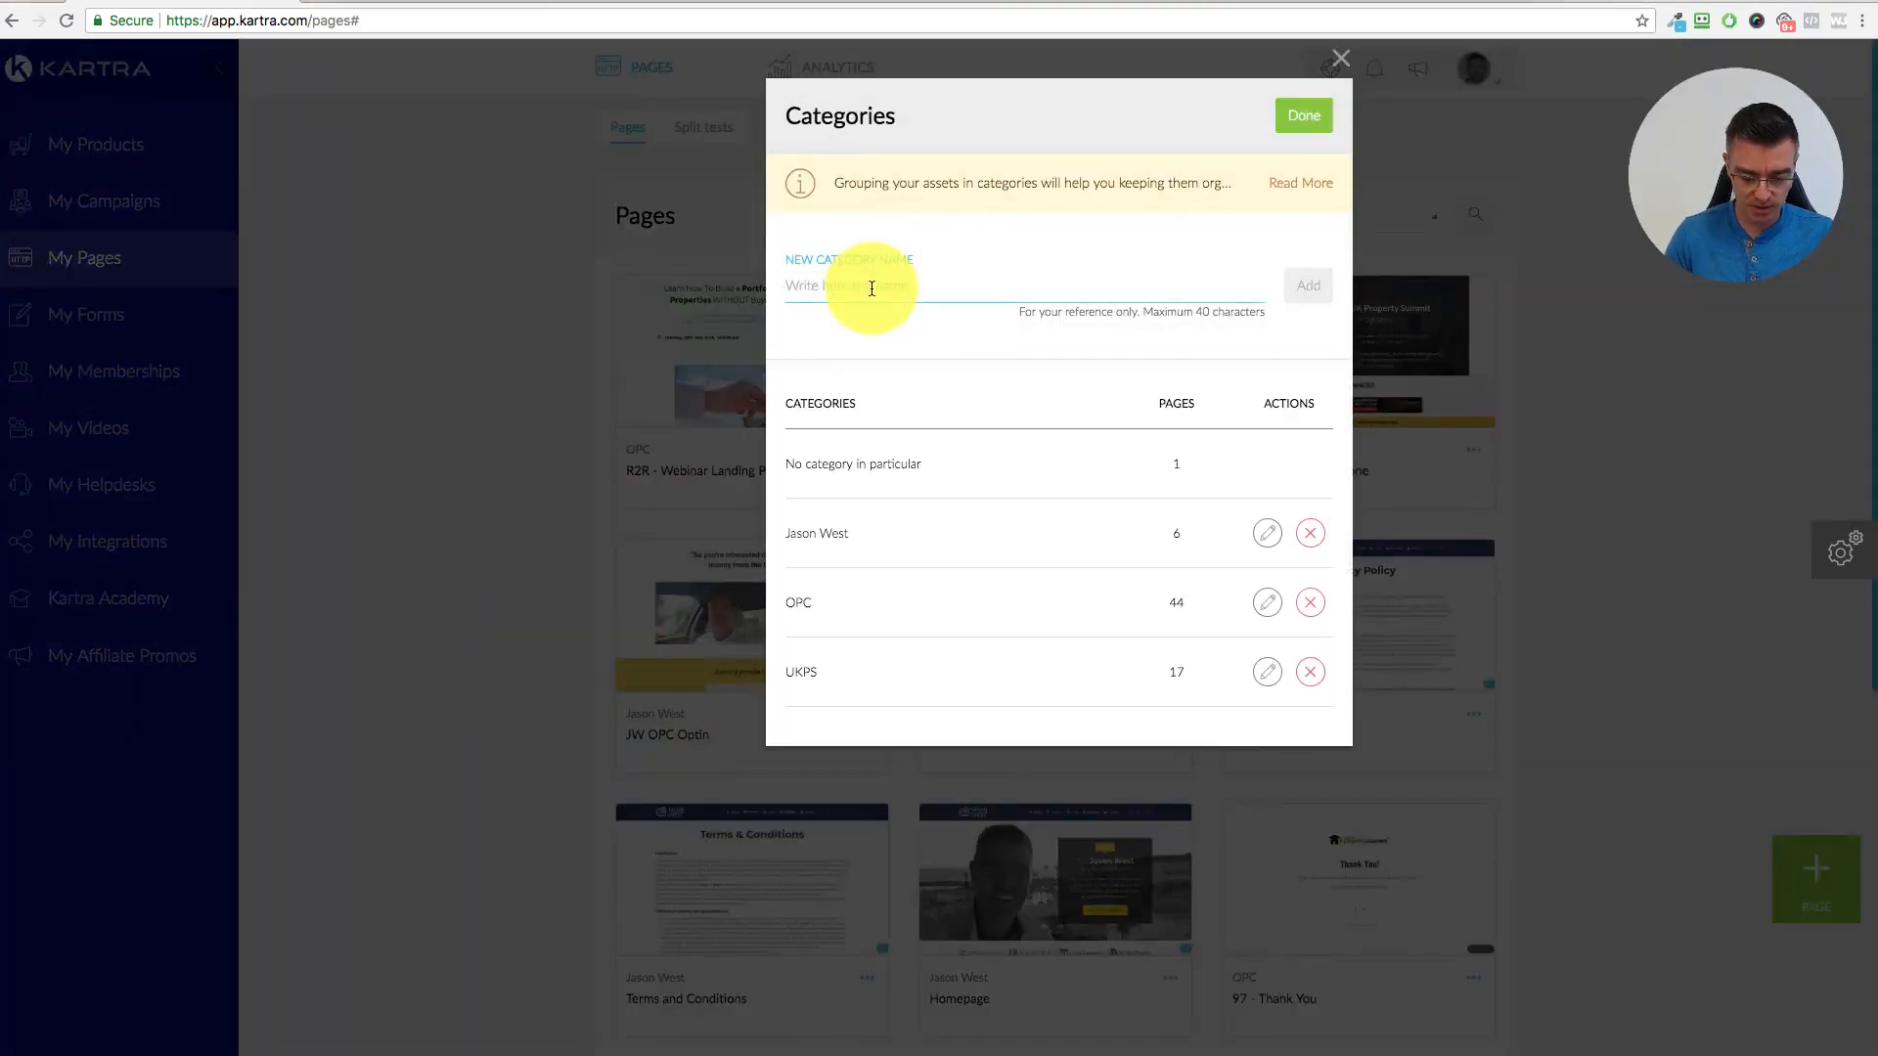
pyautogui.write('Kartra Demos')
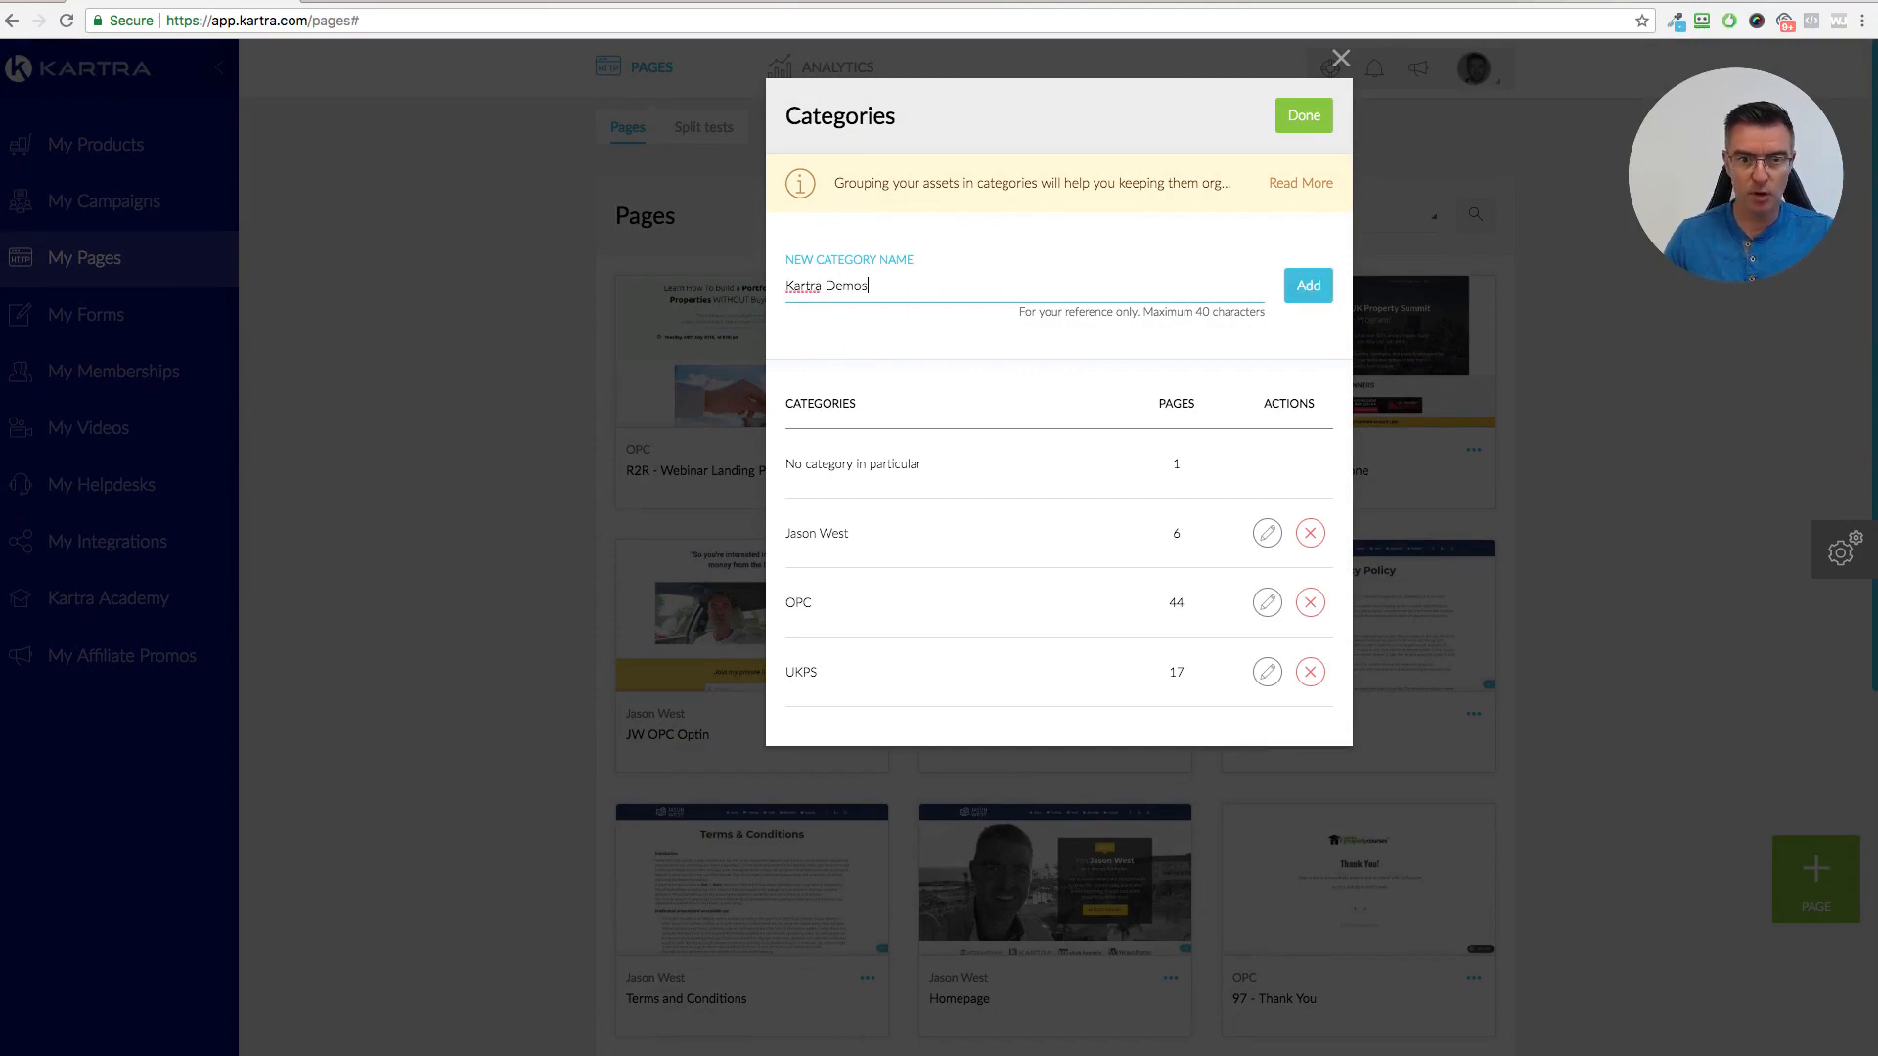
pyautogui.click(1275, 299)
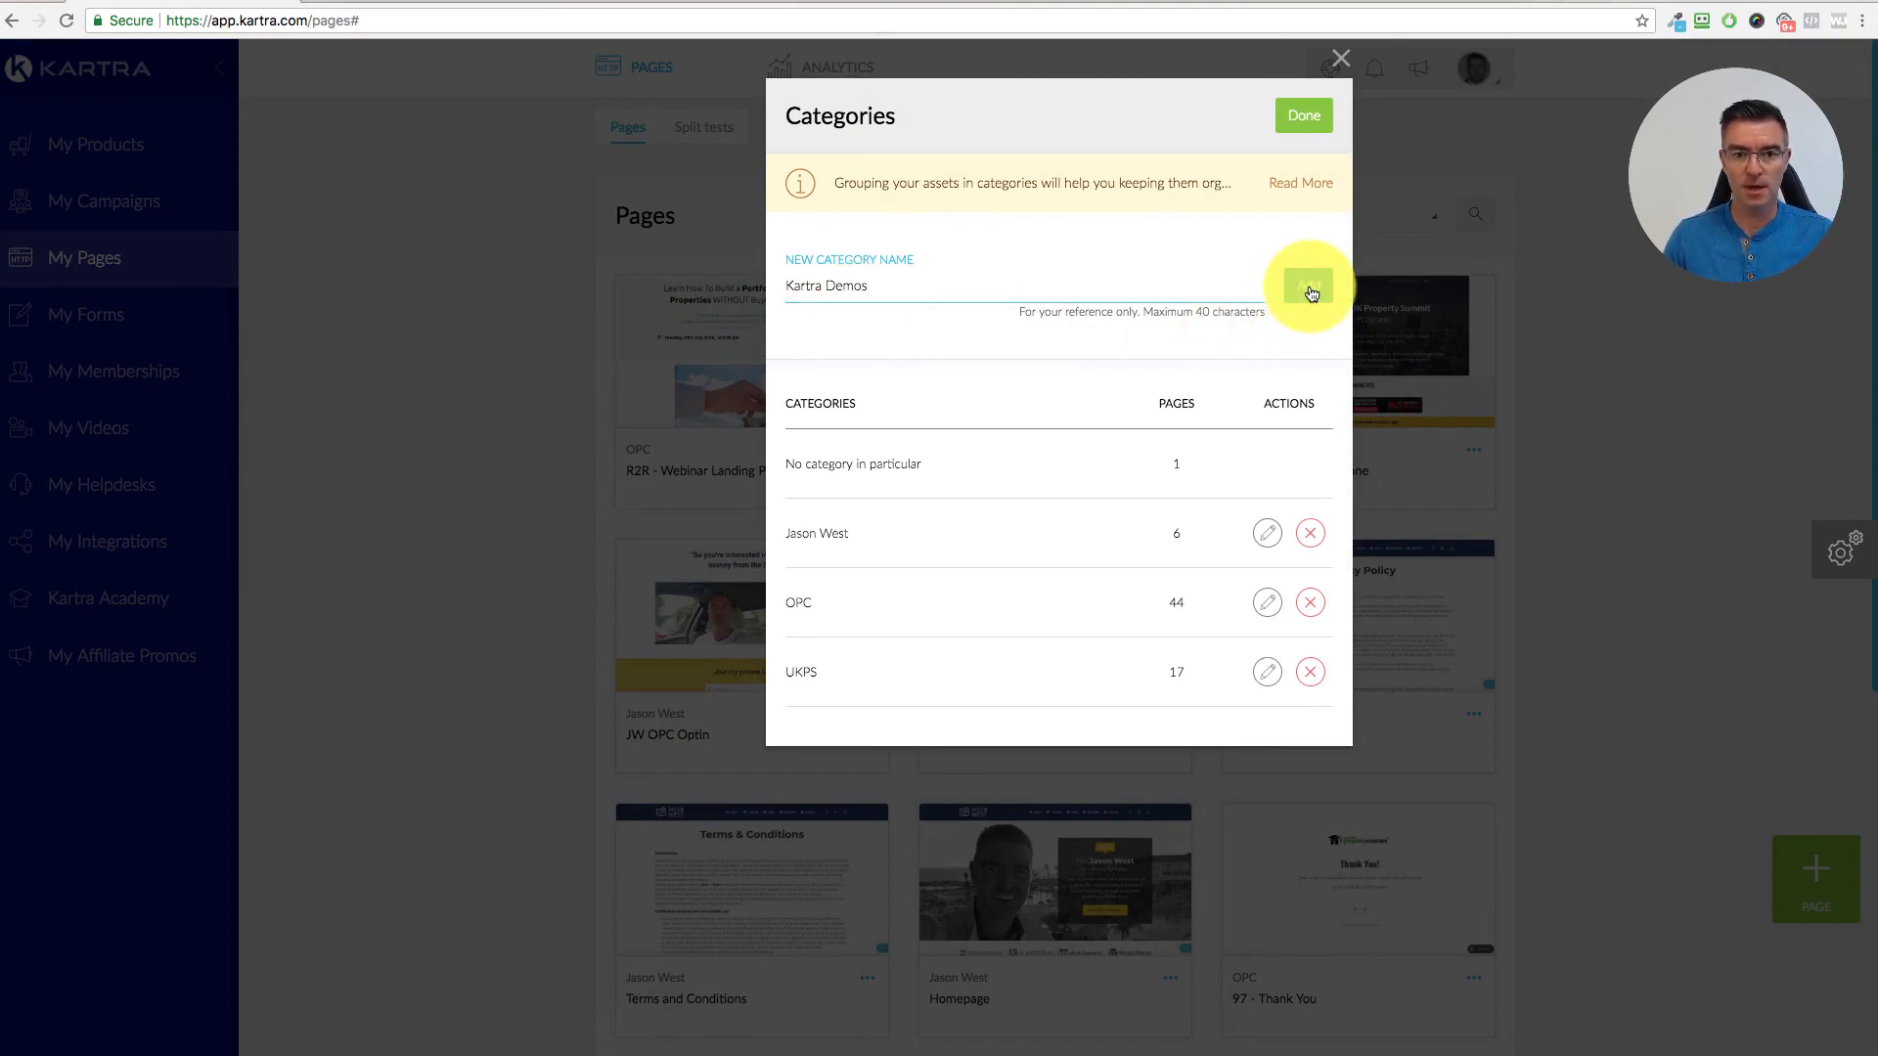
# - Add the Kartra Demos category, assign it to the My Free Ebook page and create the page
pyautogui.click(1305, 285)
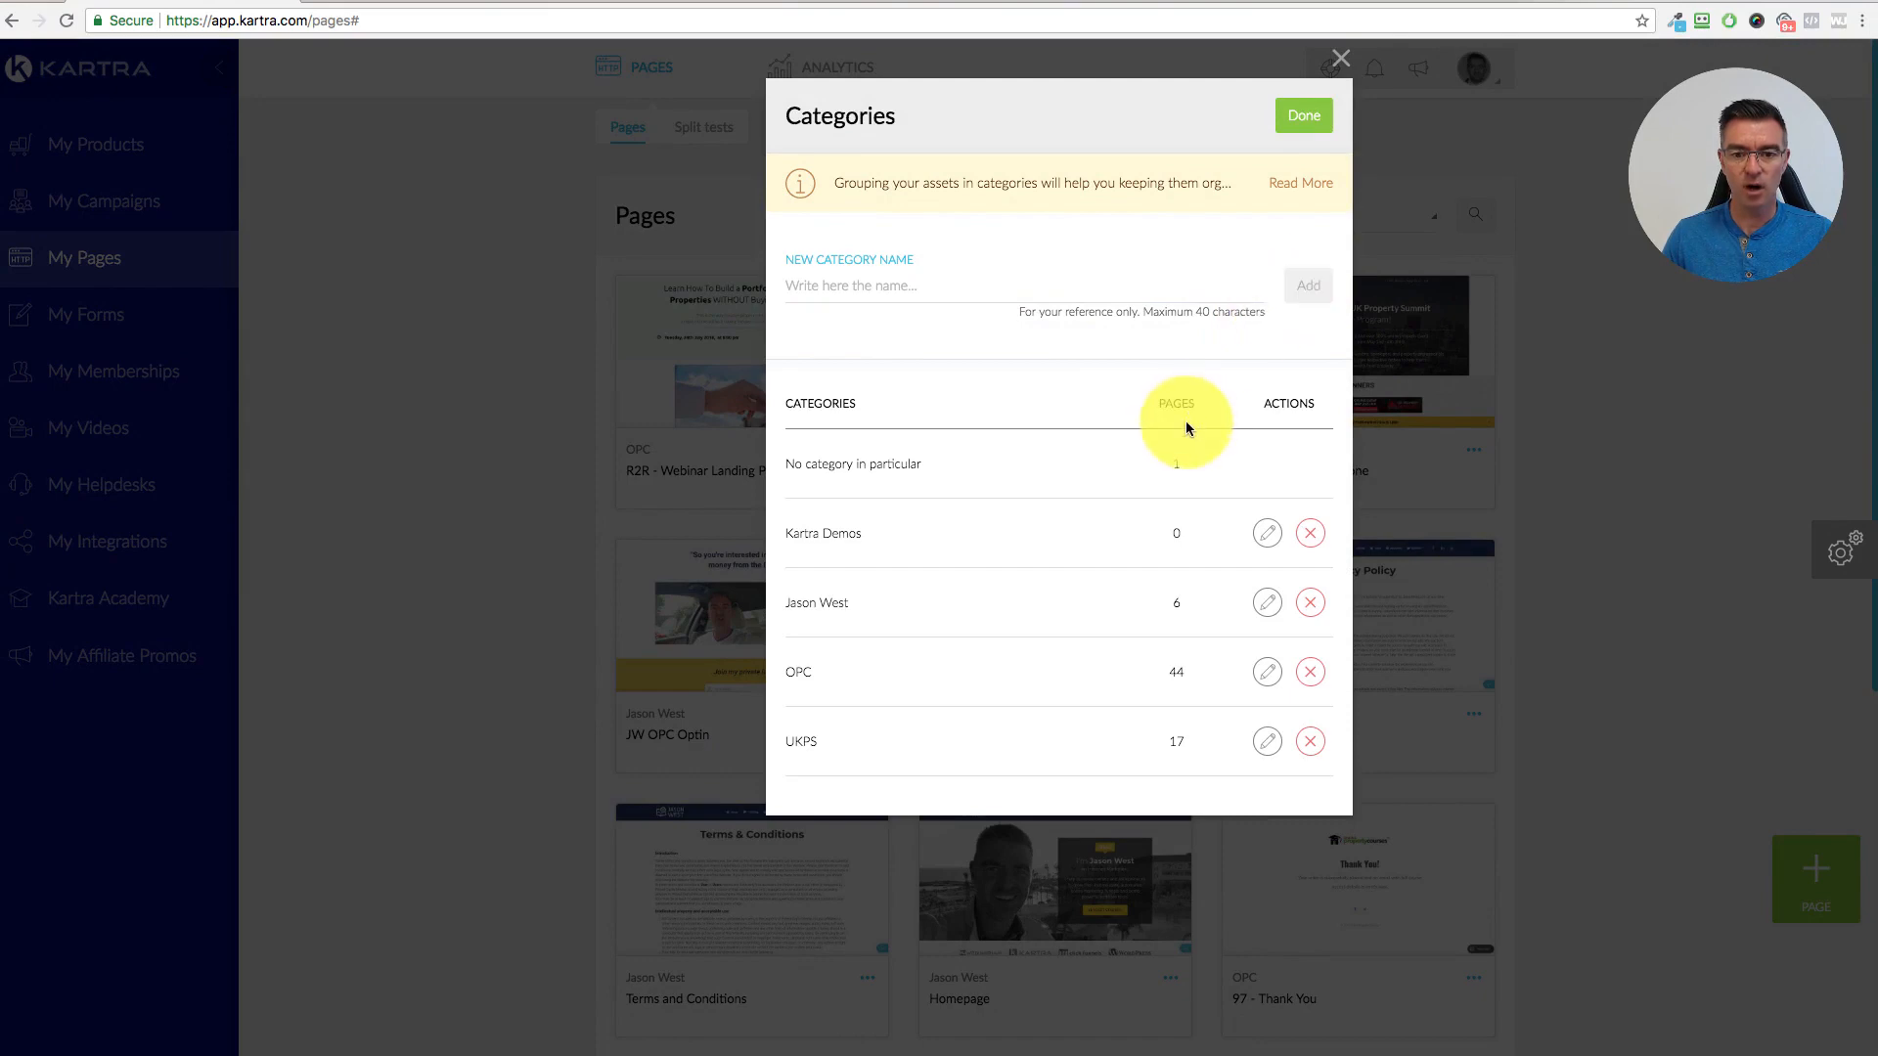
pyautogui.click(1307, 117)
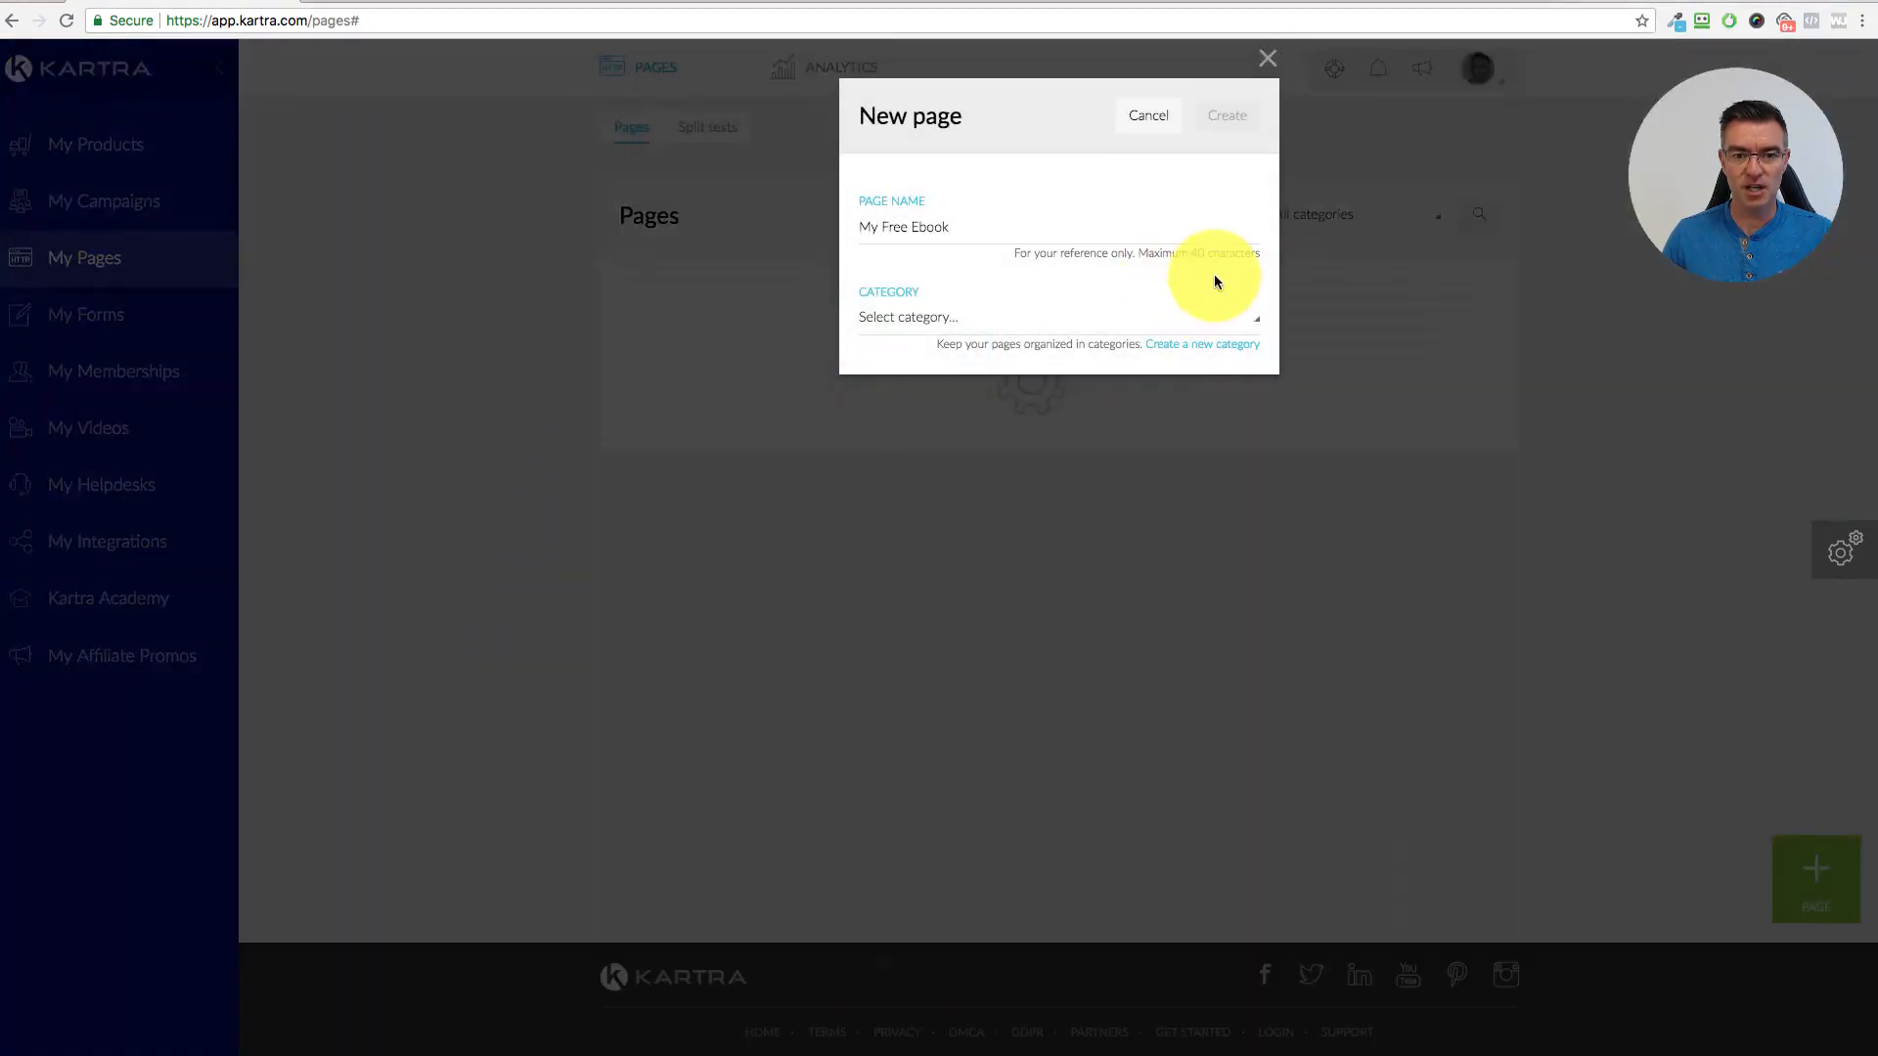
pyautogui.click(986, 321)
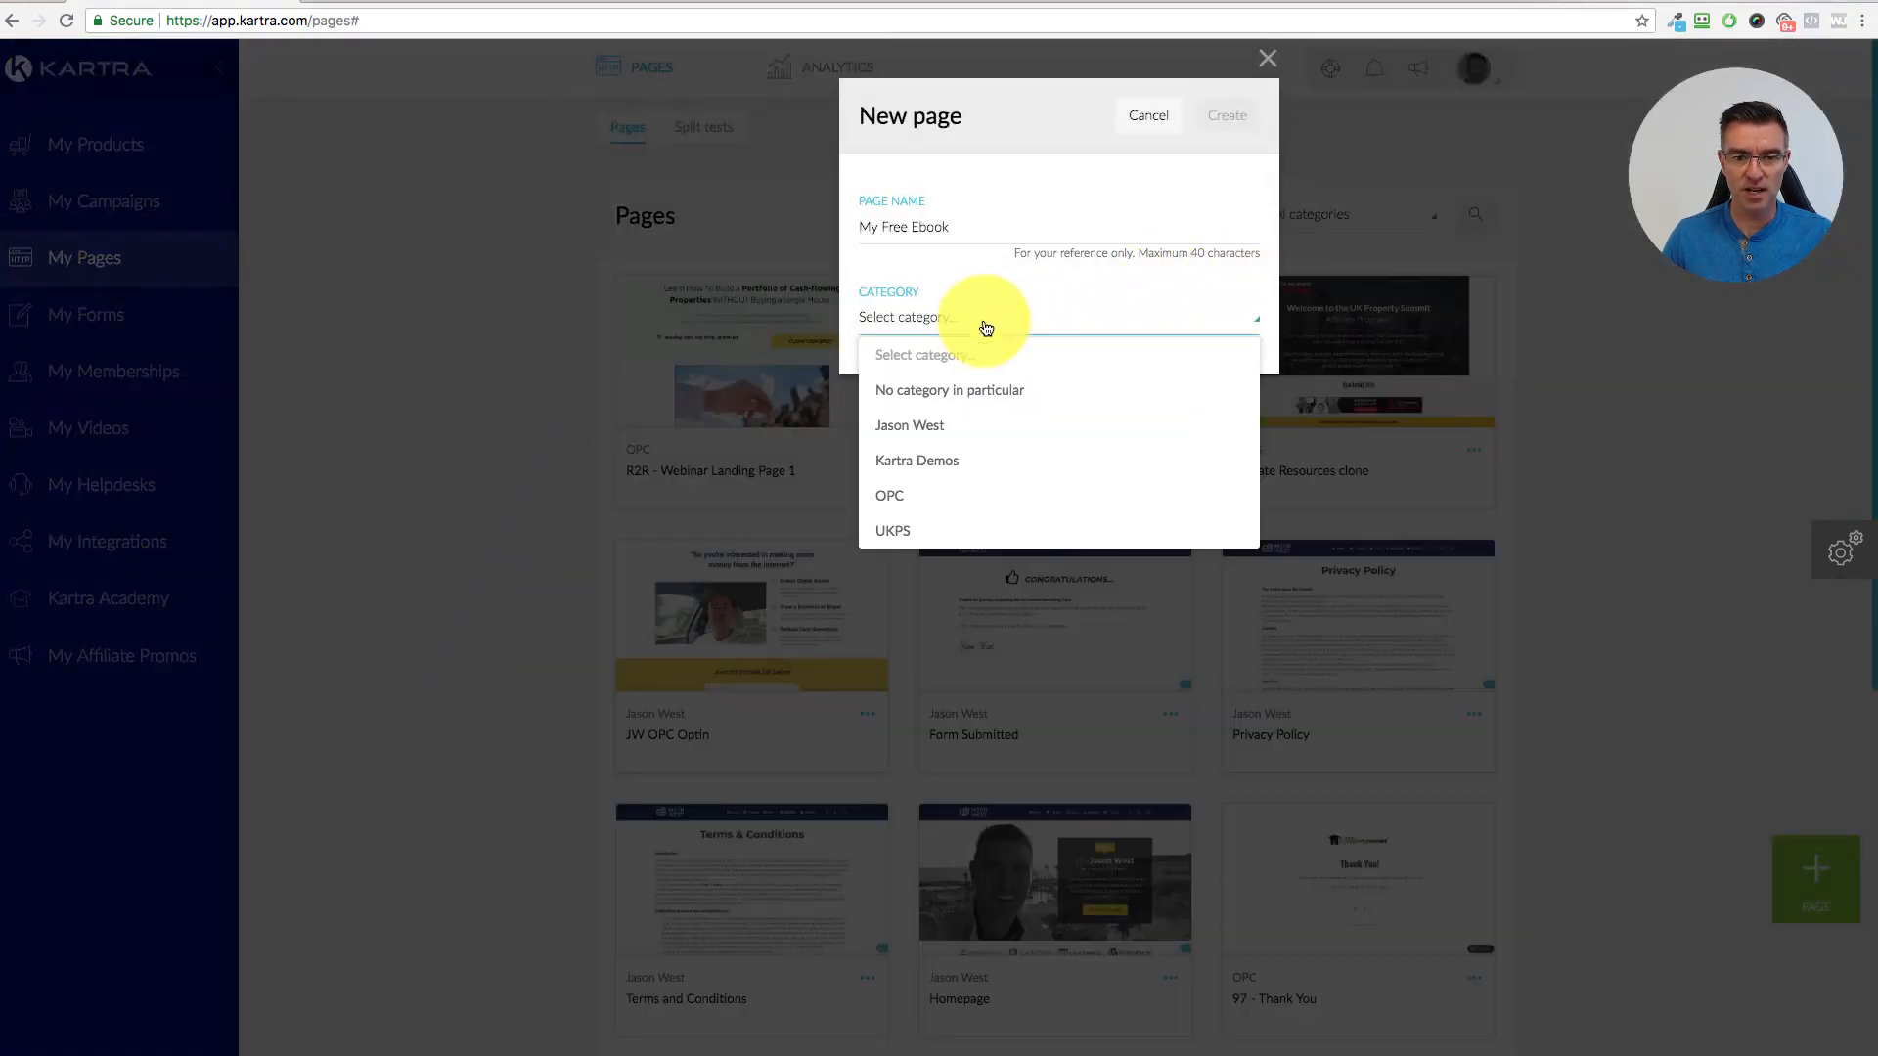
pyautogui.click(915, 461)
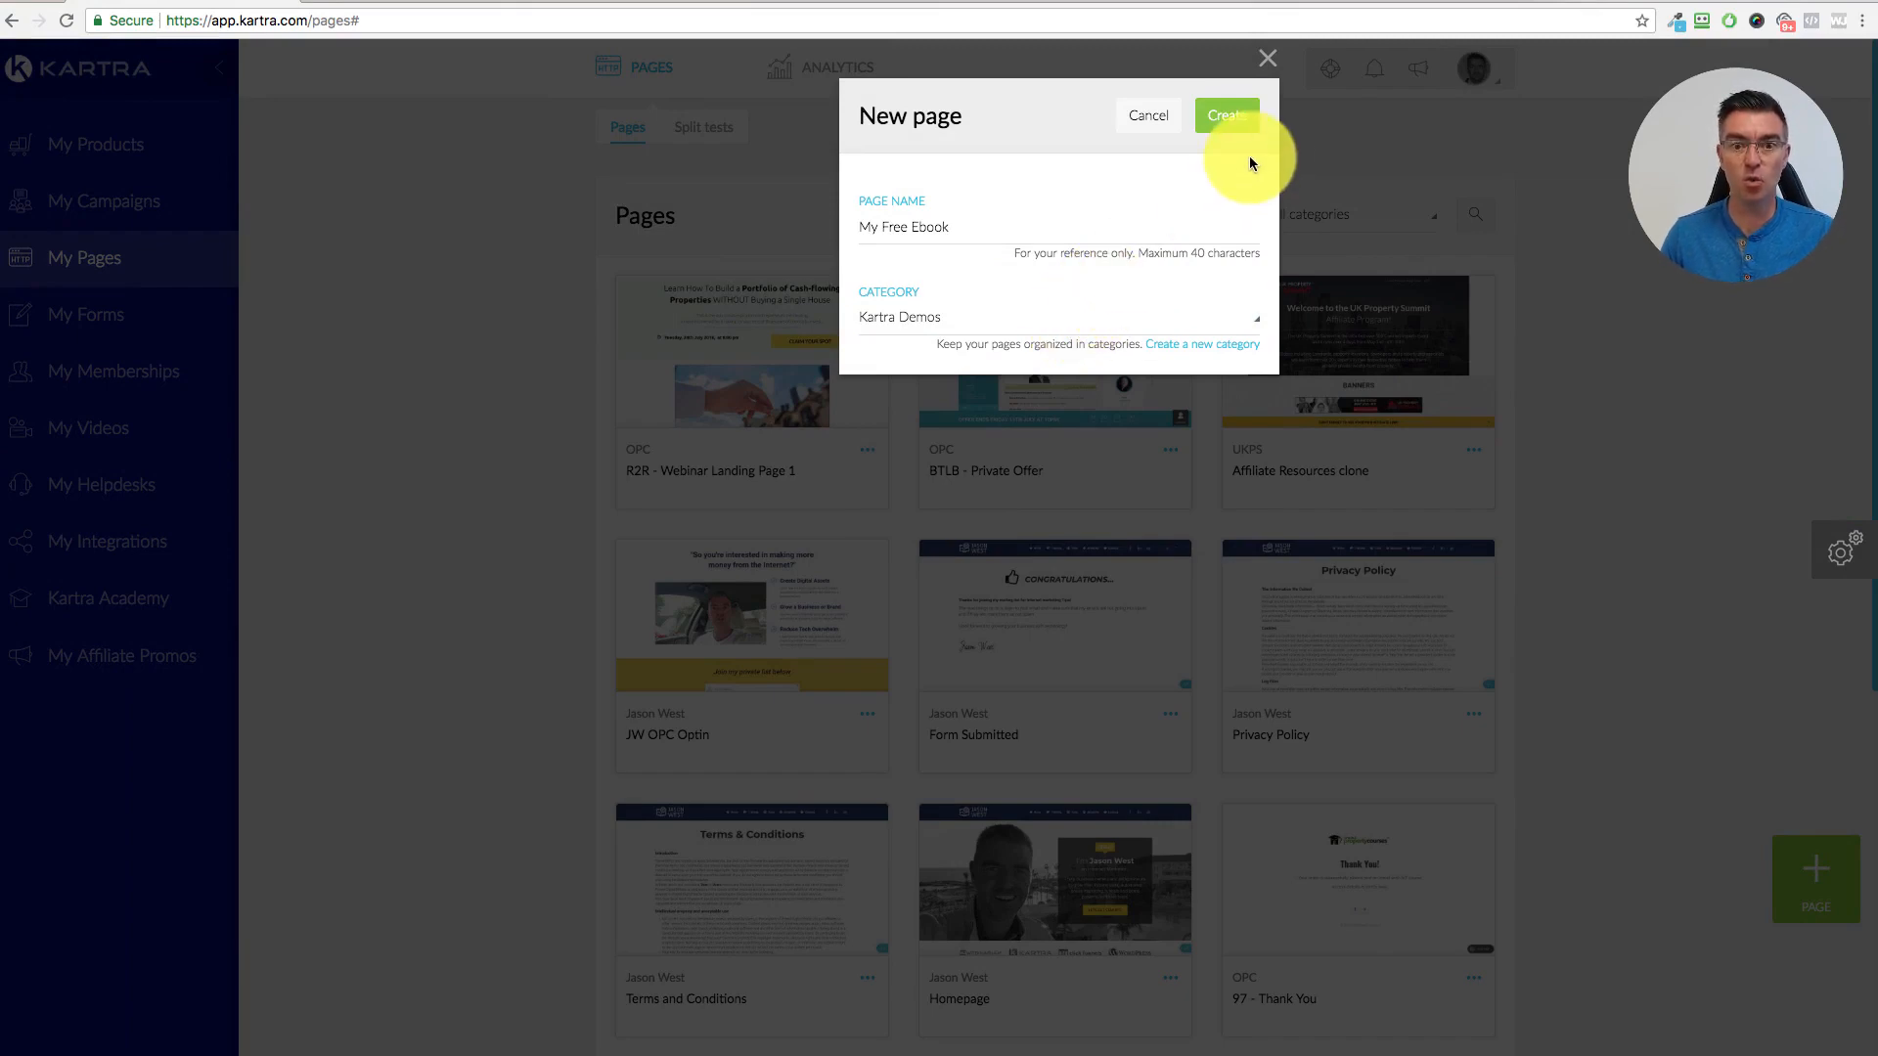
pyautogui.click(1241, 113)
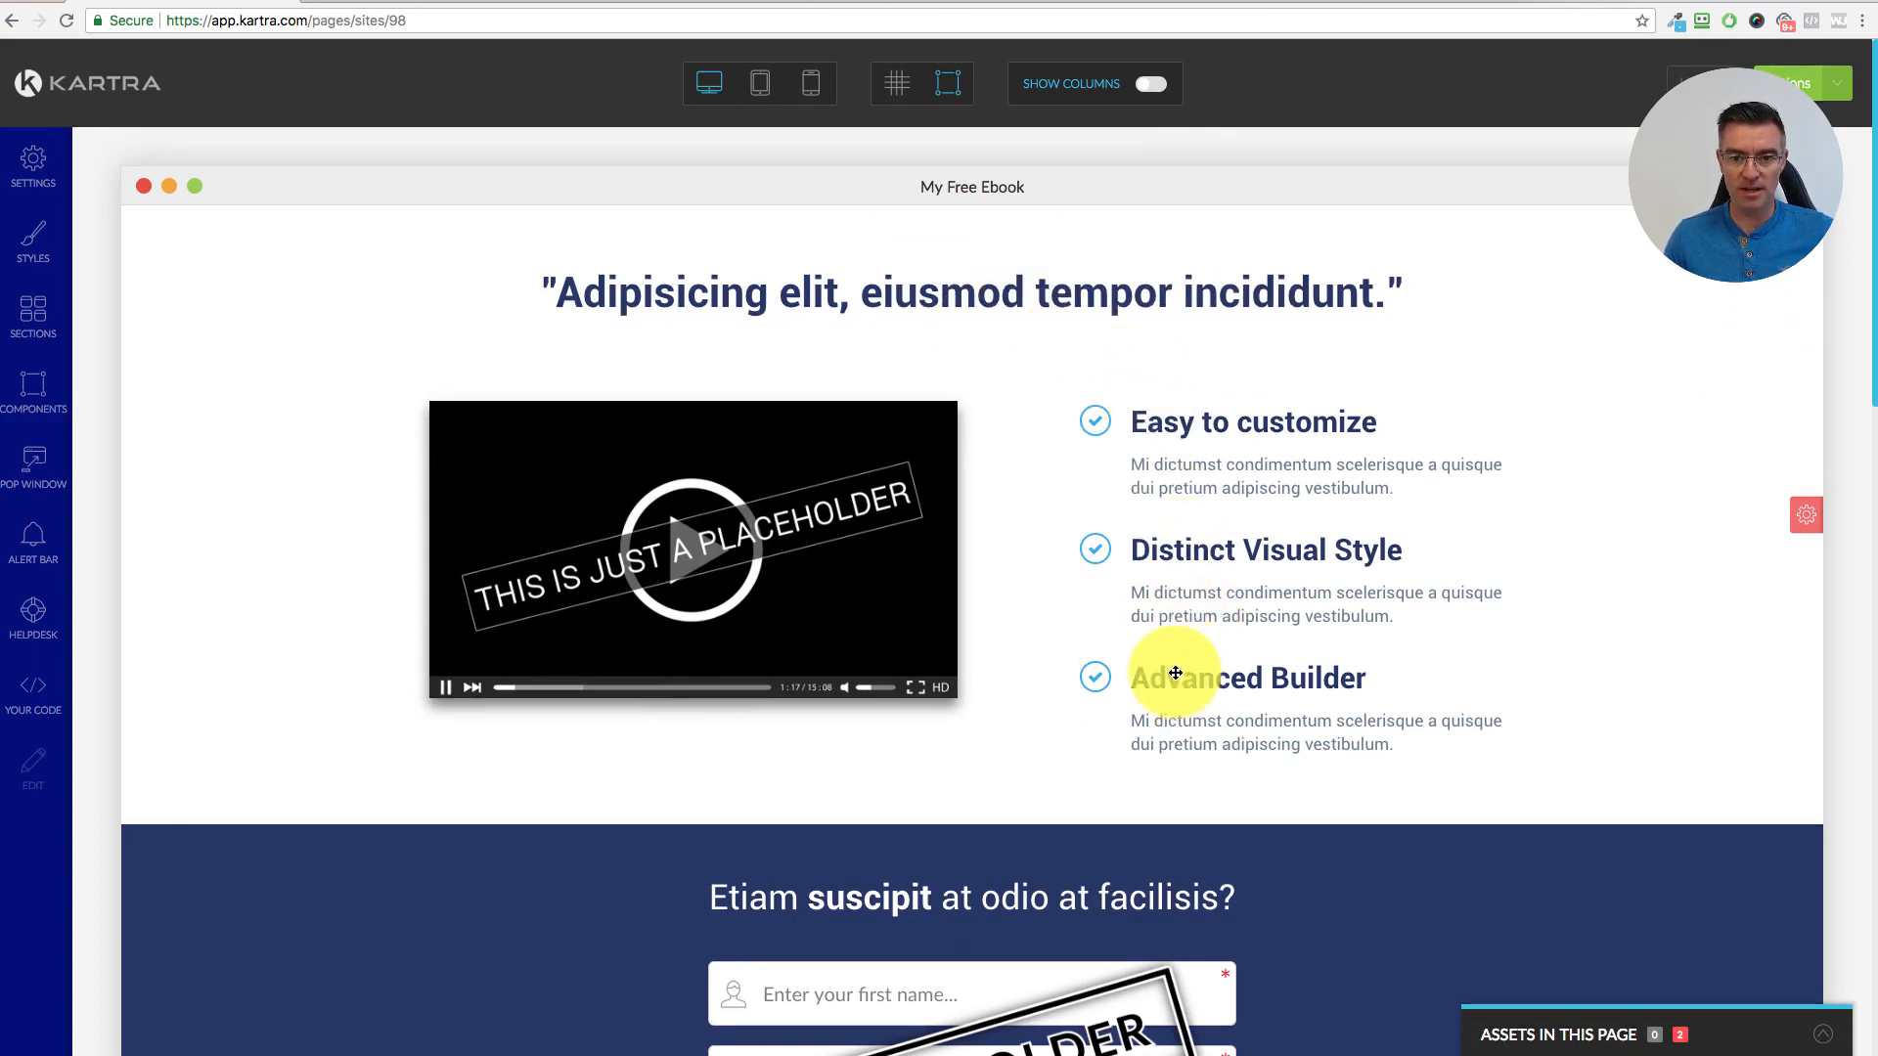
# - Replace the page's main headline text with "Download My Super Duper Free Ebook"
pyautogui.click(952, 85)
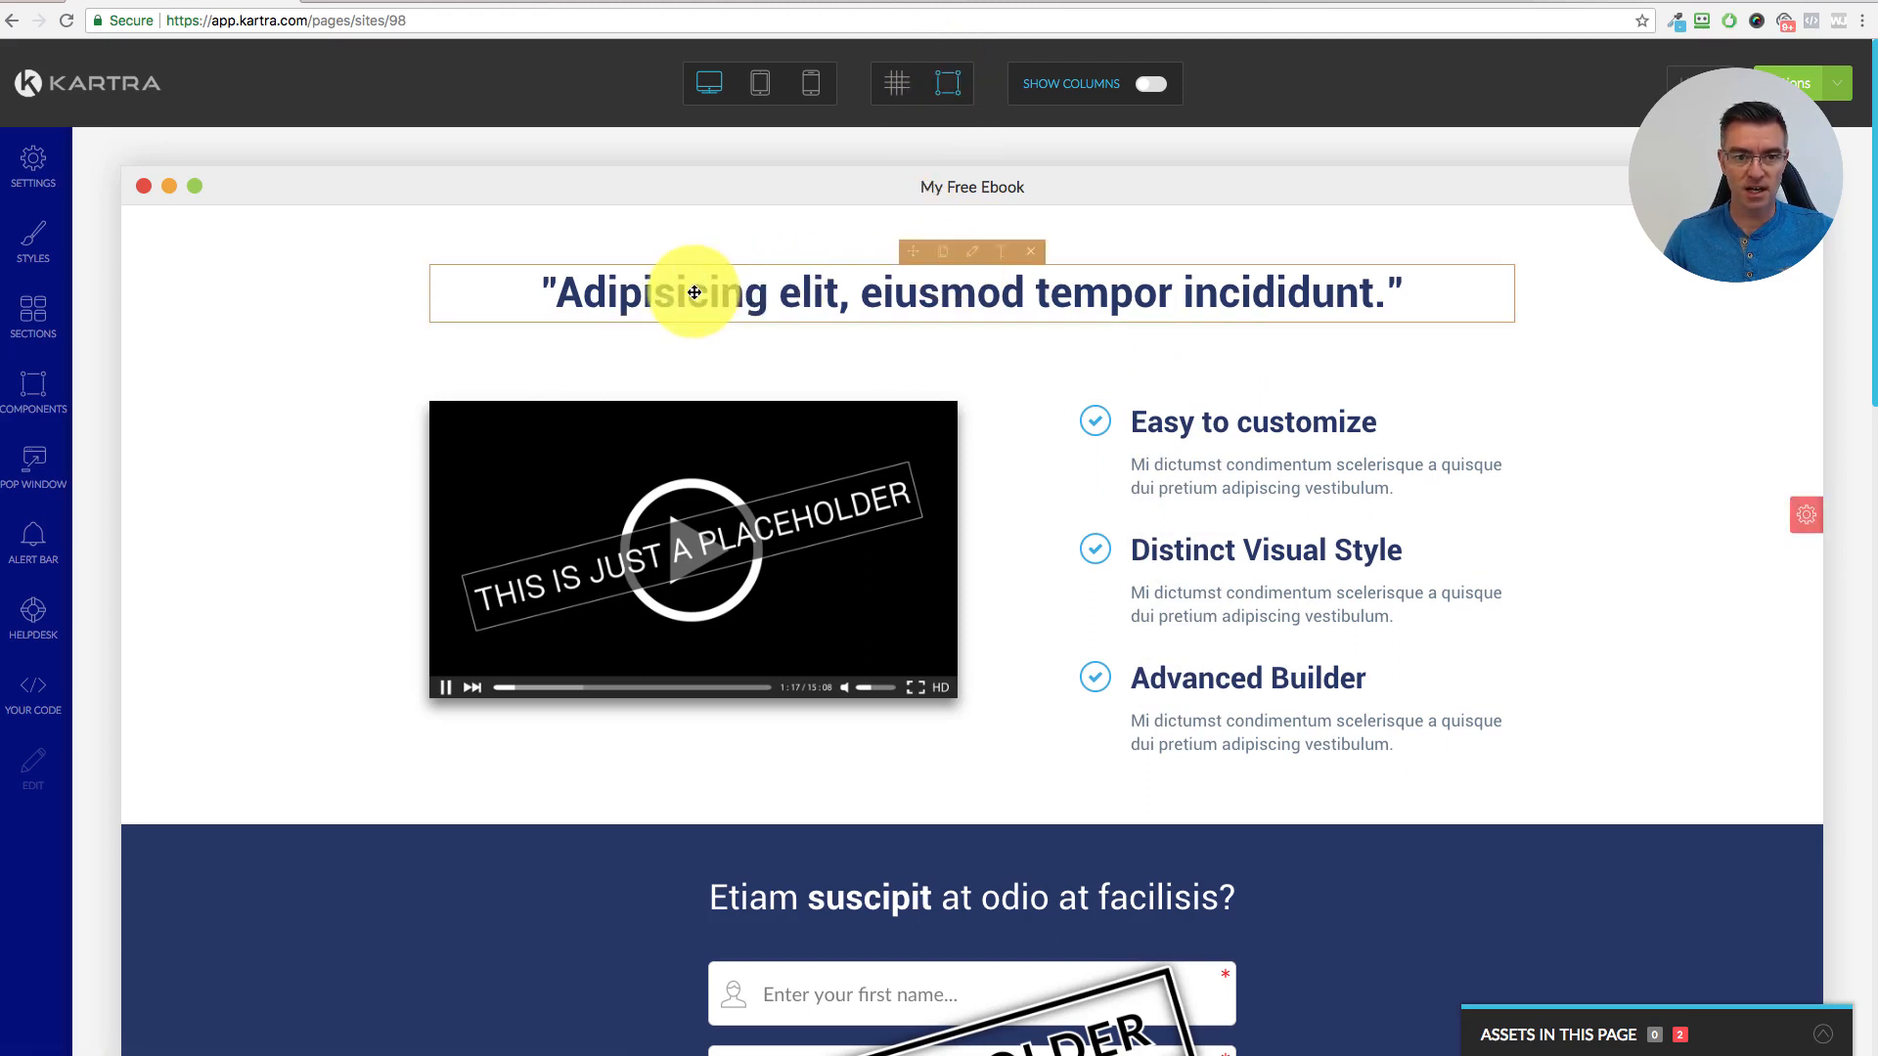
pyautogui.click(1002, 252)
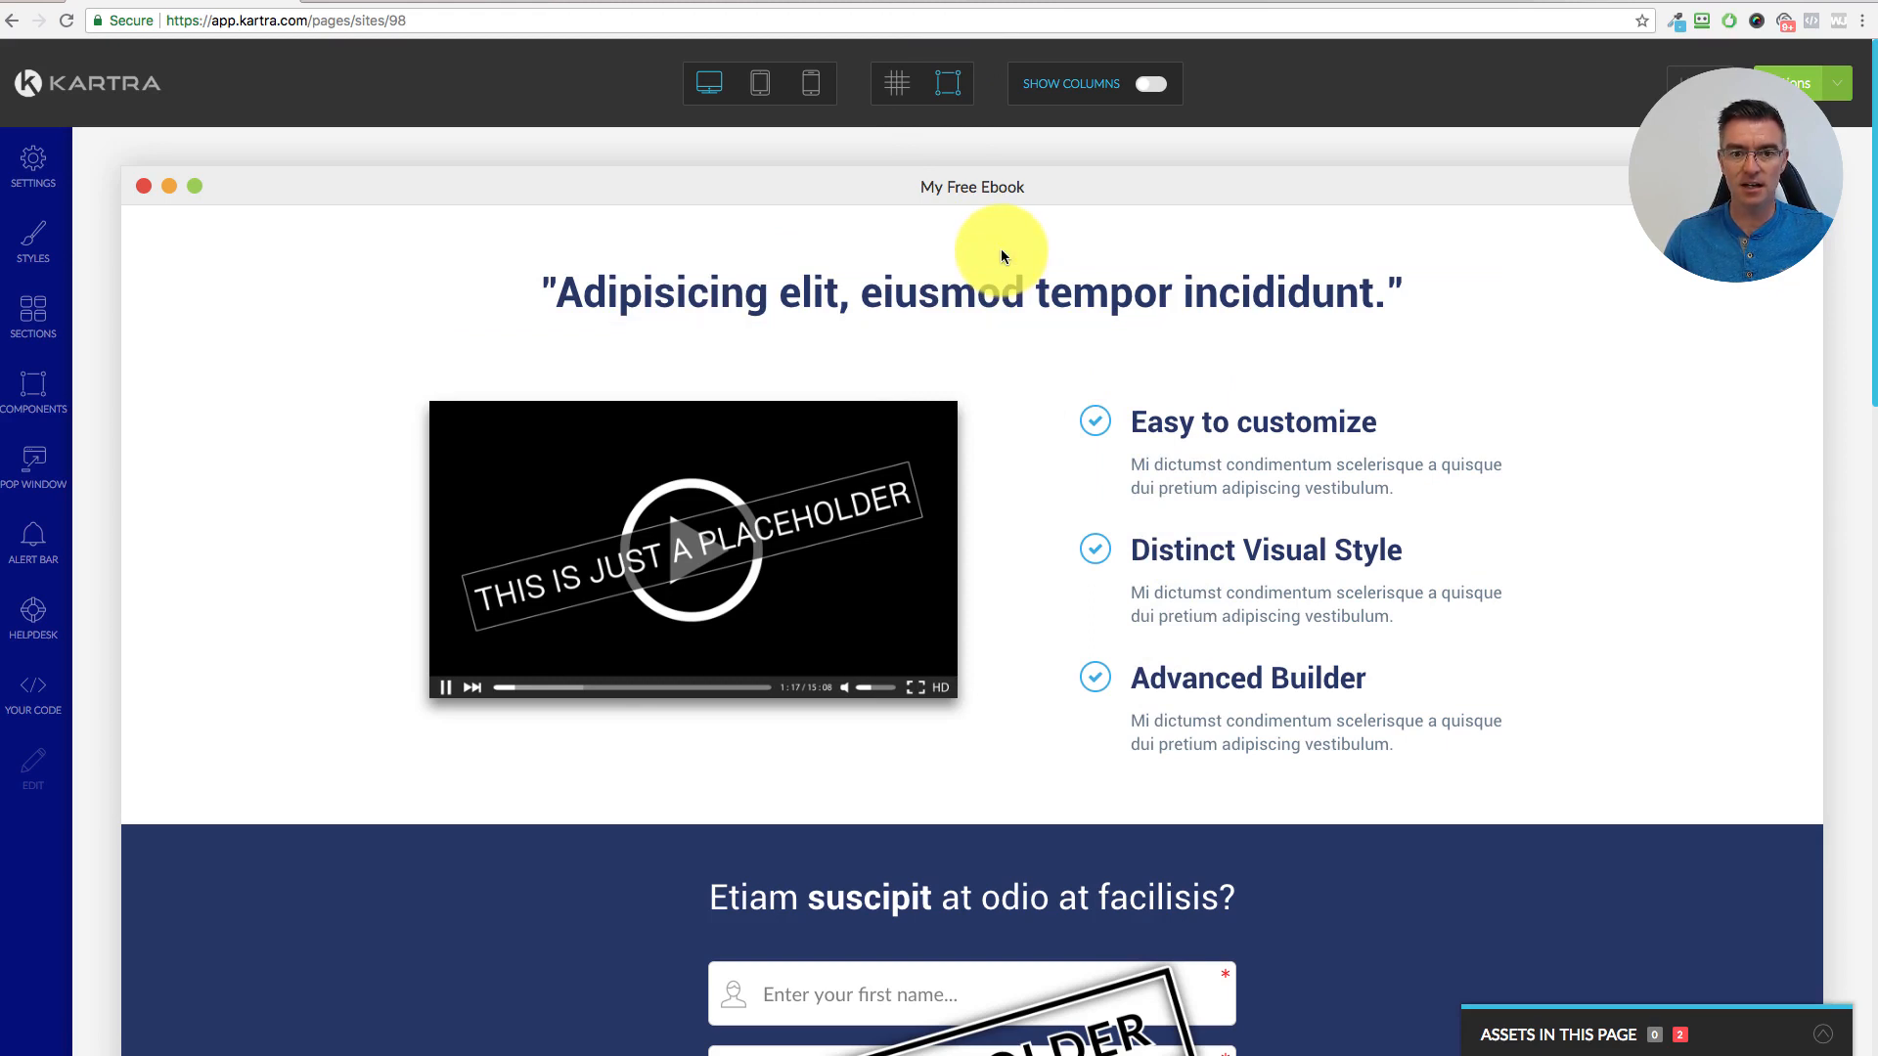
pyautogui.click(544, 285)
pyautogui.moveTo(548, 284); pyautogui.dragTo(1431, 279)
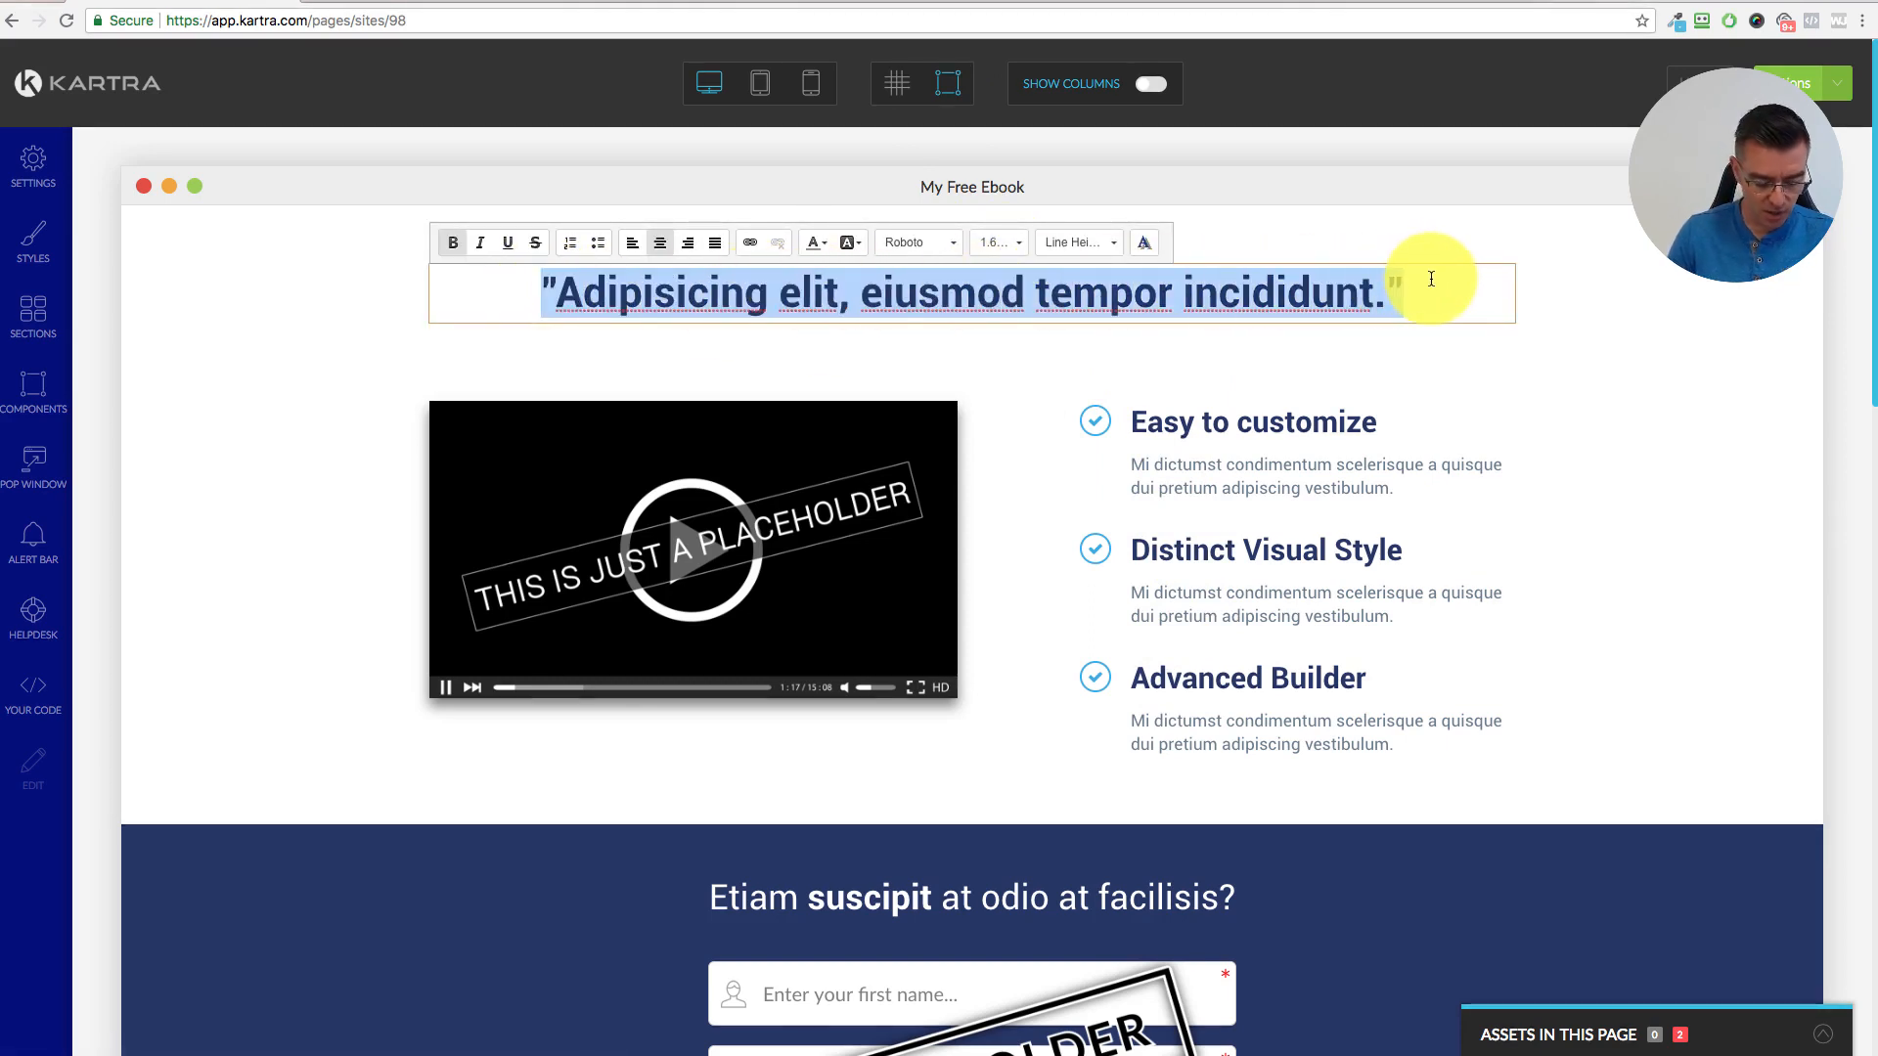
pyautogui.write('Downl')
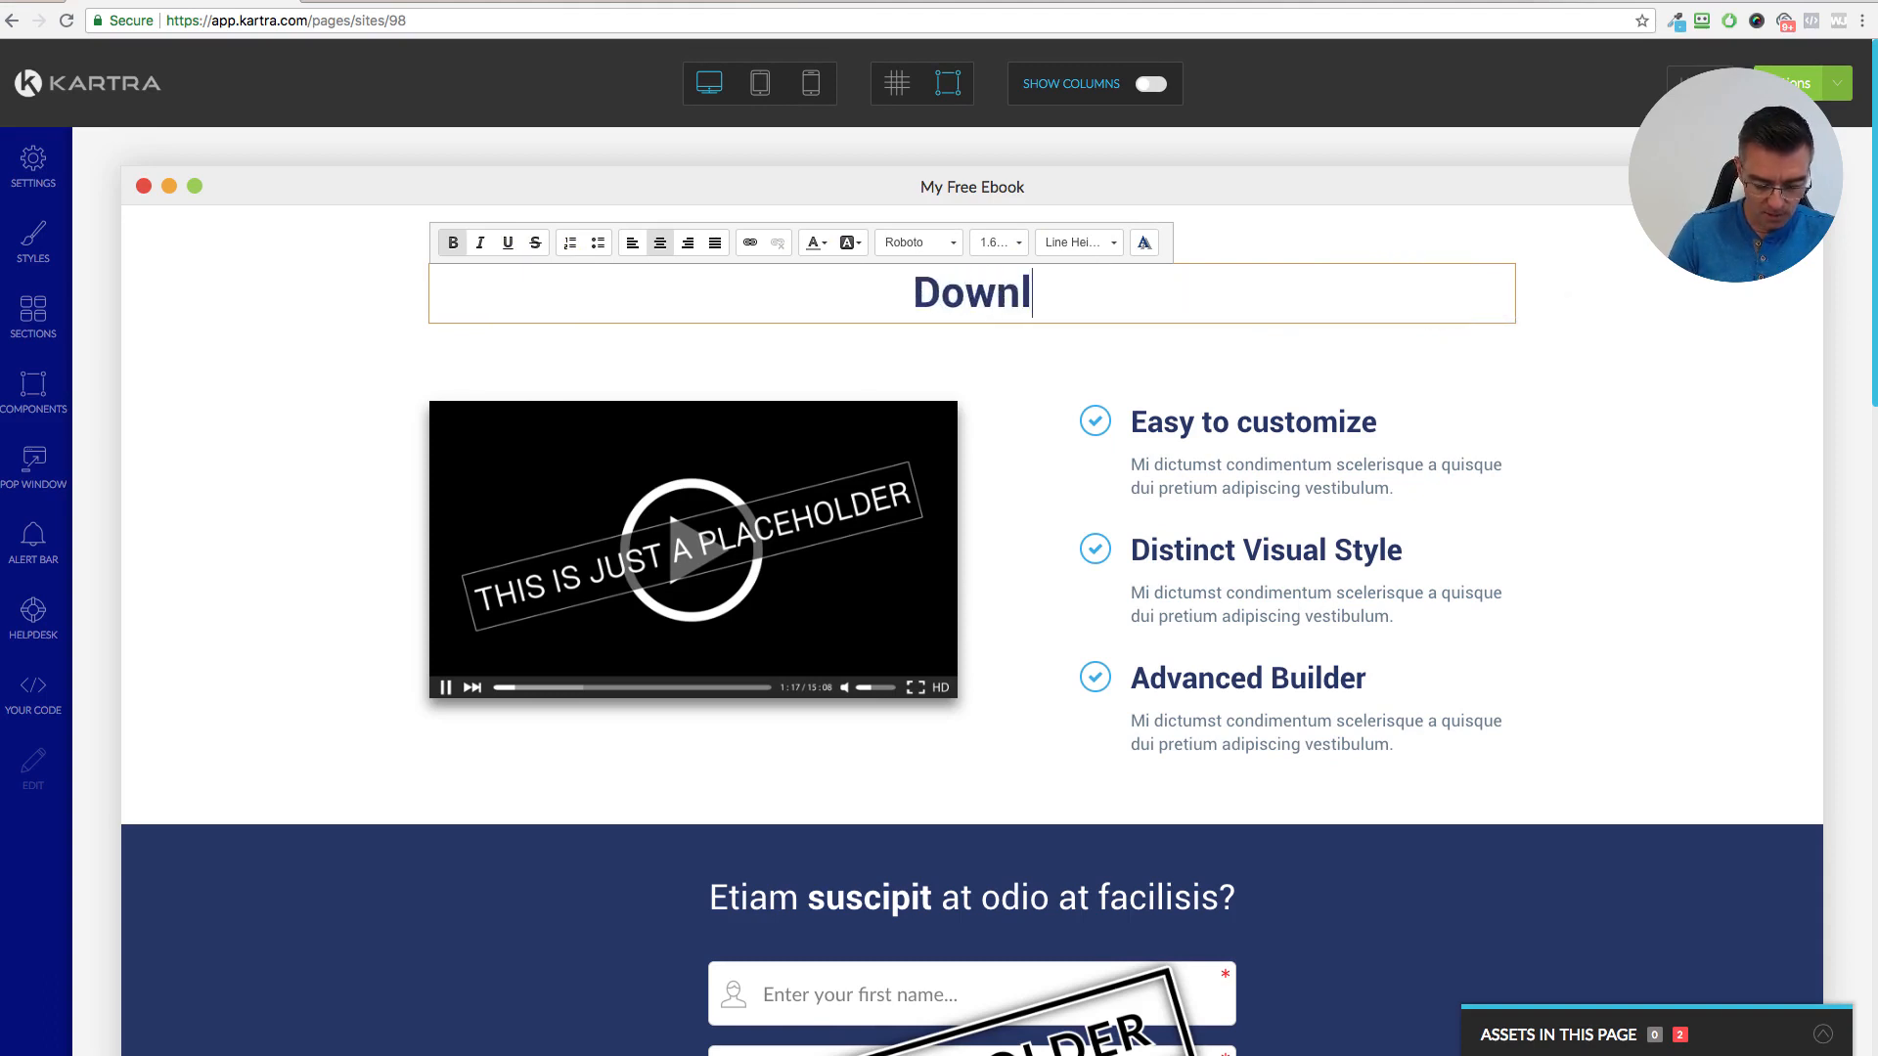
pyautogui.write('oad My Super ')
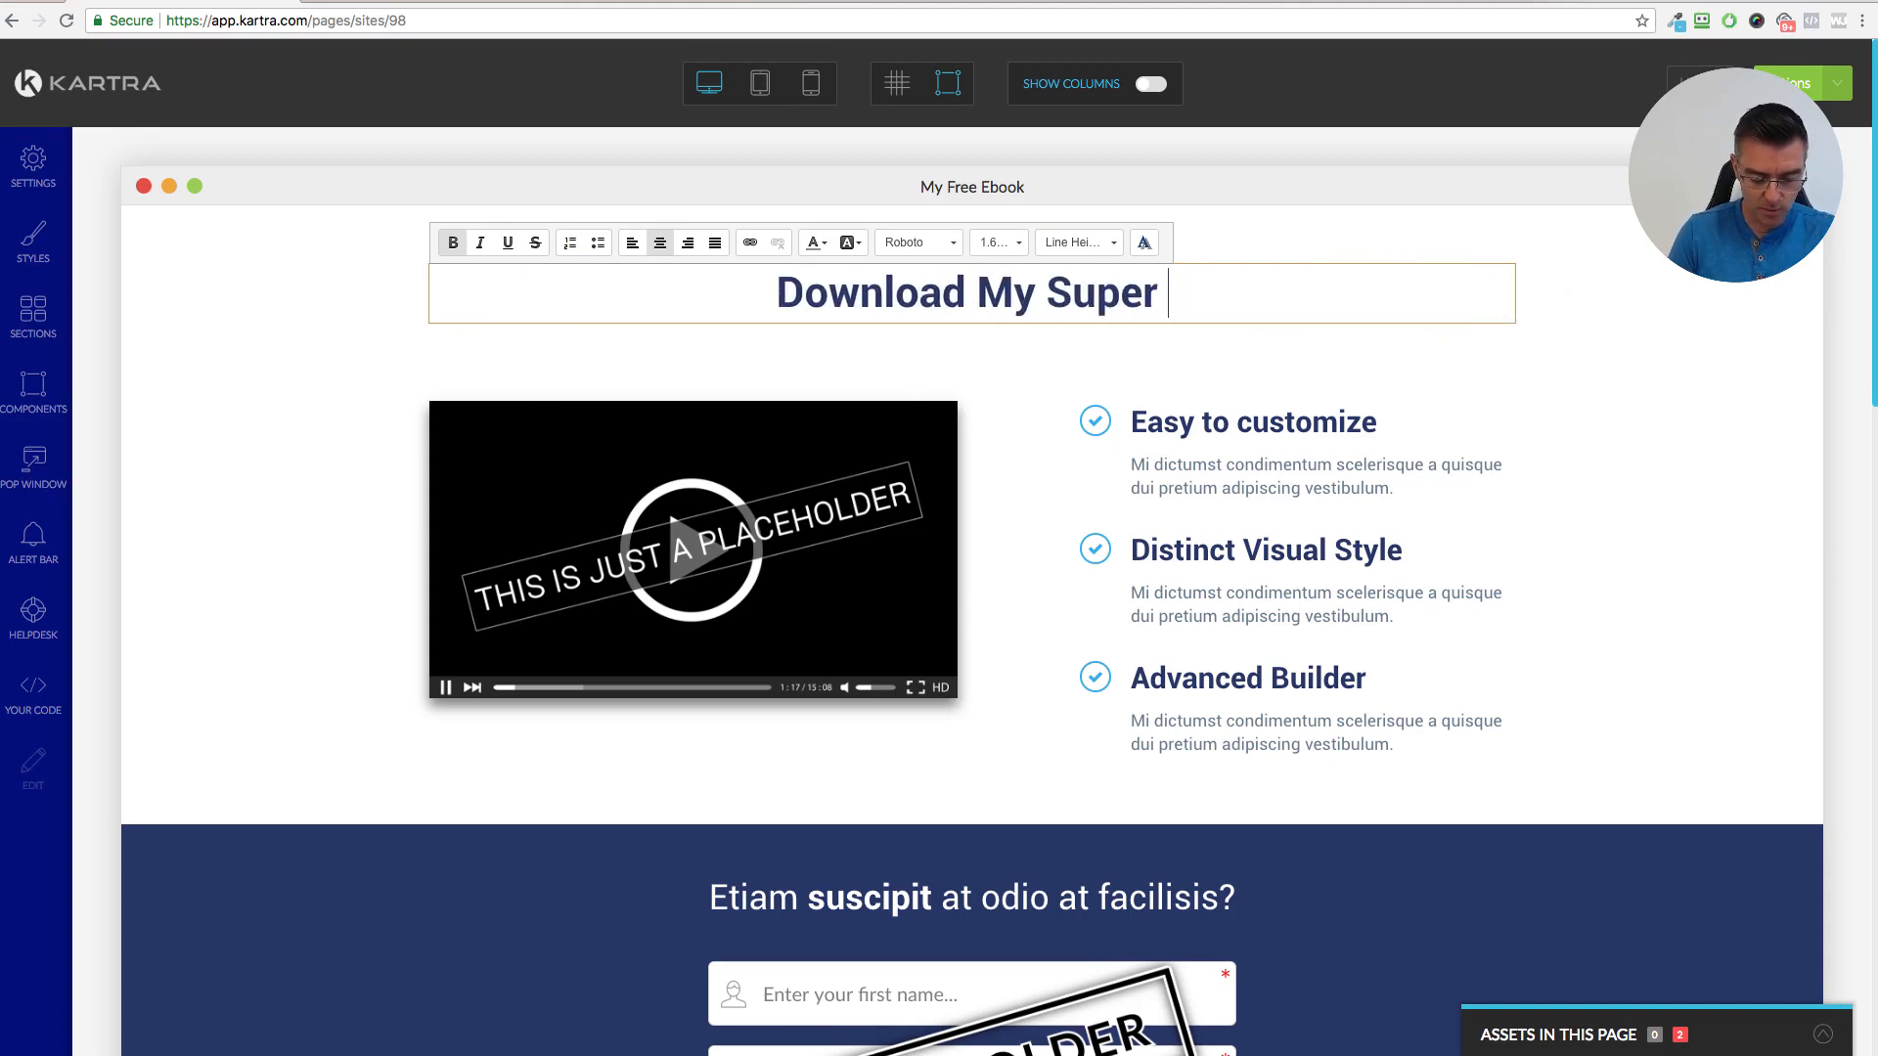
pyautogui.write('Duper Free Em')
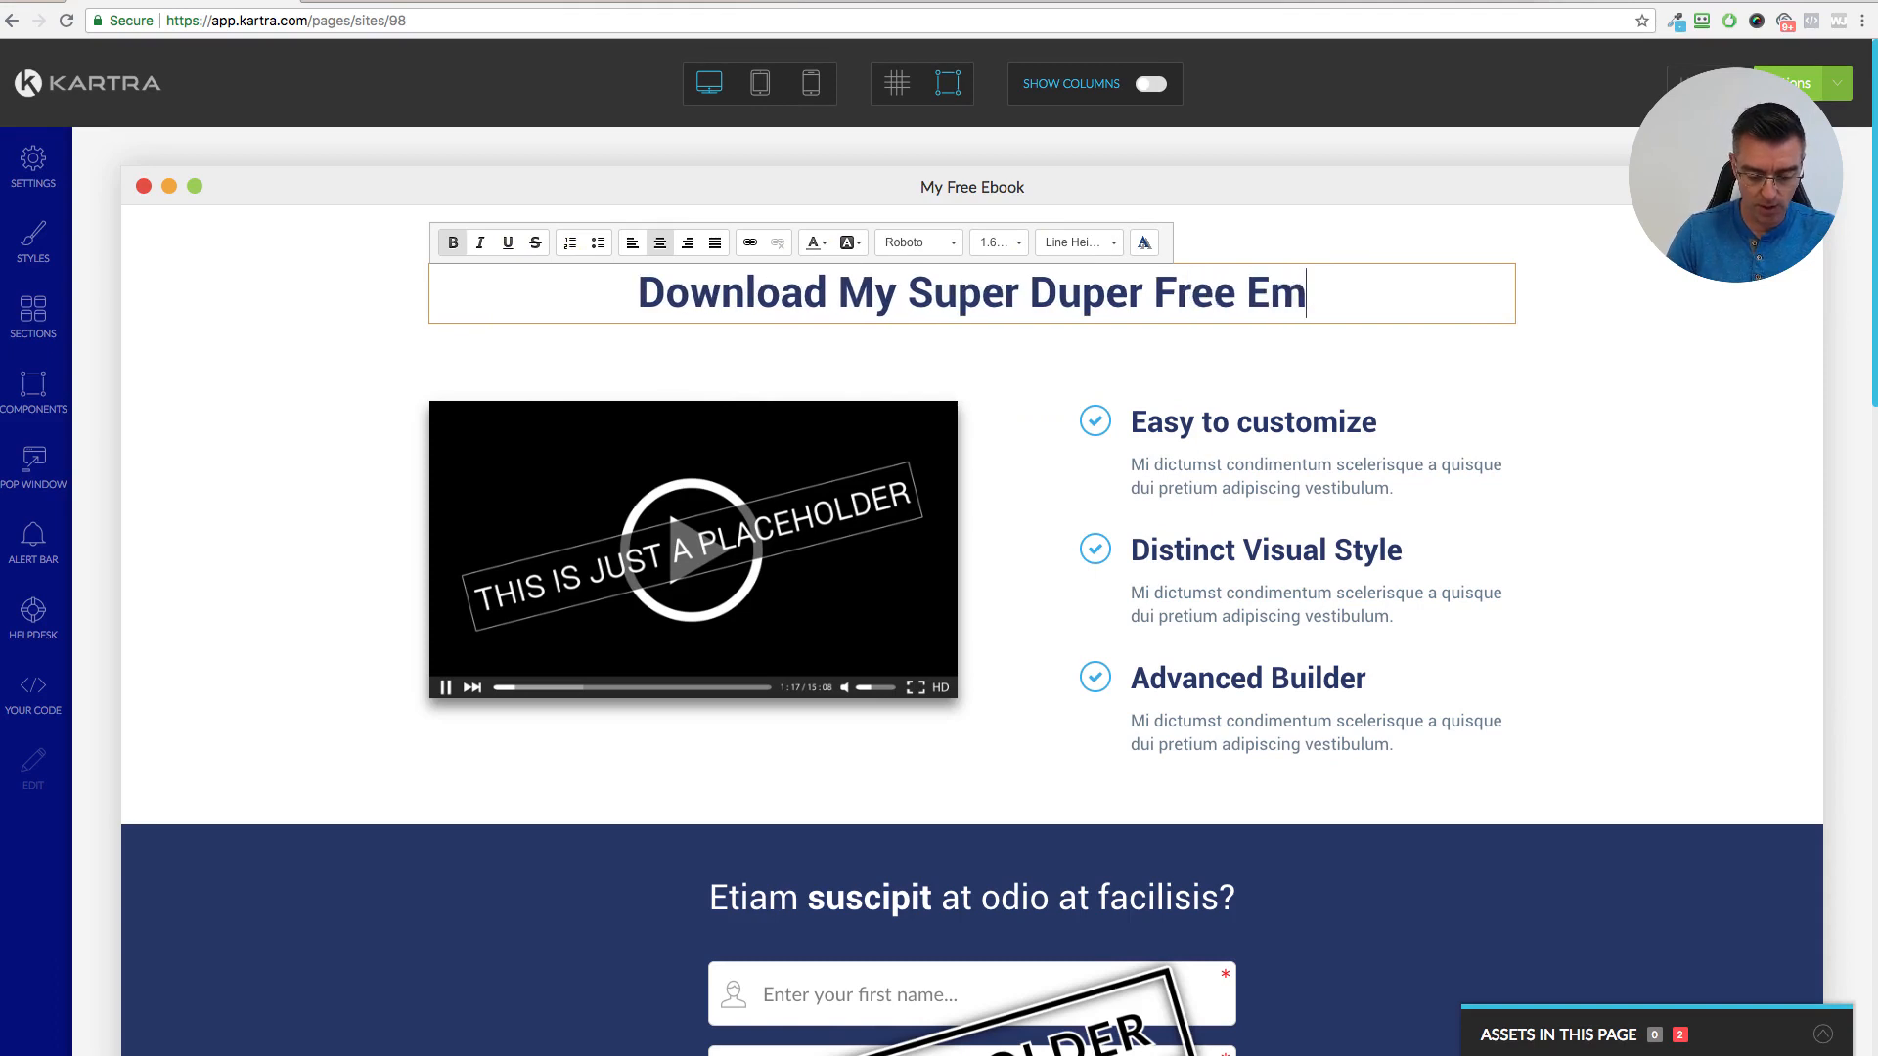
pyautogui.press('BackSpace')
pyautogui.write('book')
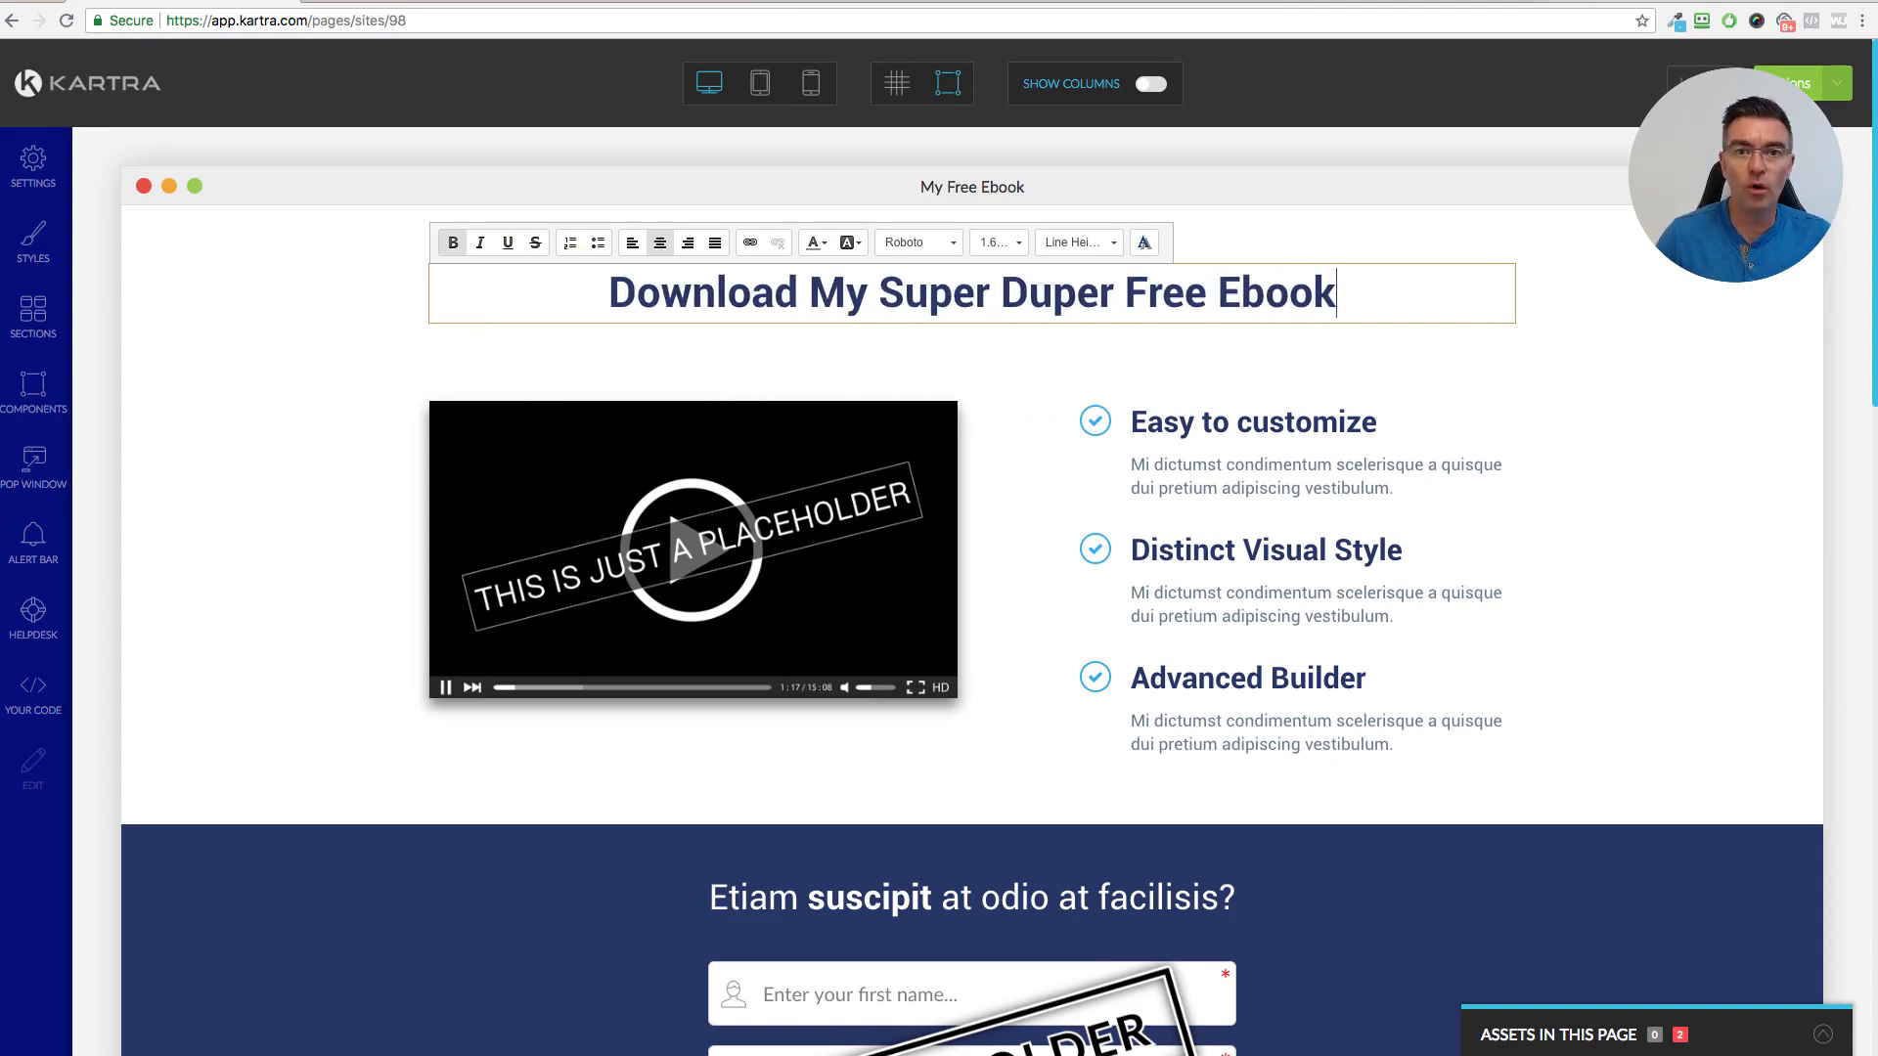
pyautogui.click(1634, 323)
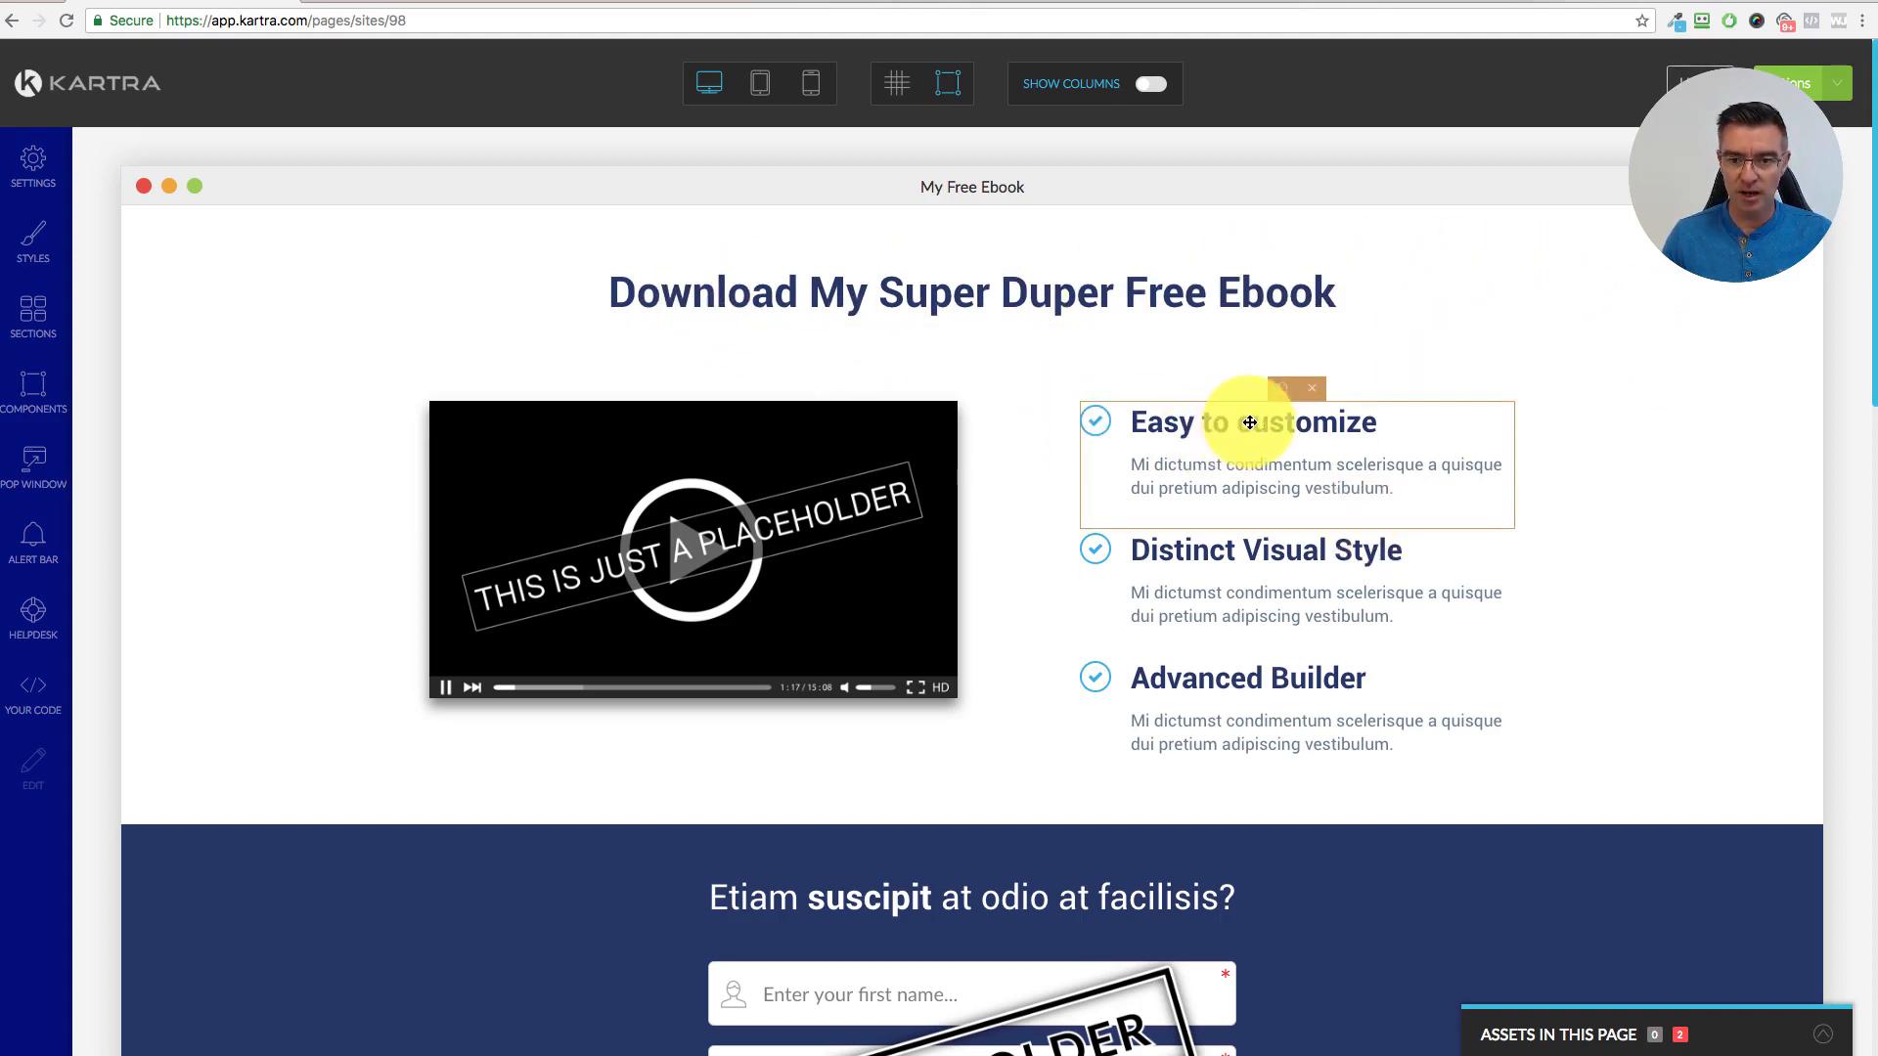
# - Append the sample text "zfzz" to the "Easy to customize" heading in the feature list
pyautogui.click(1324, 398)
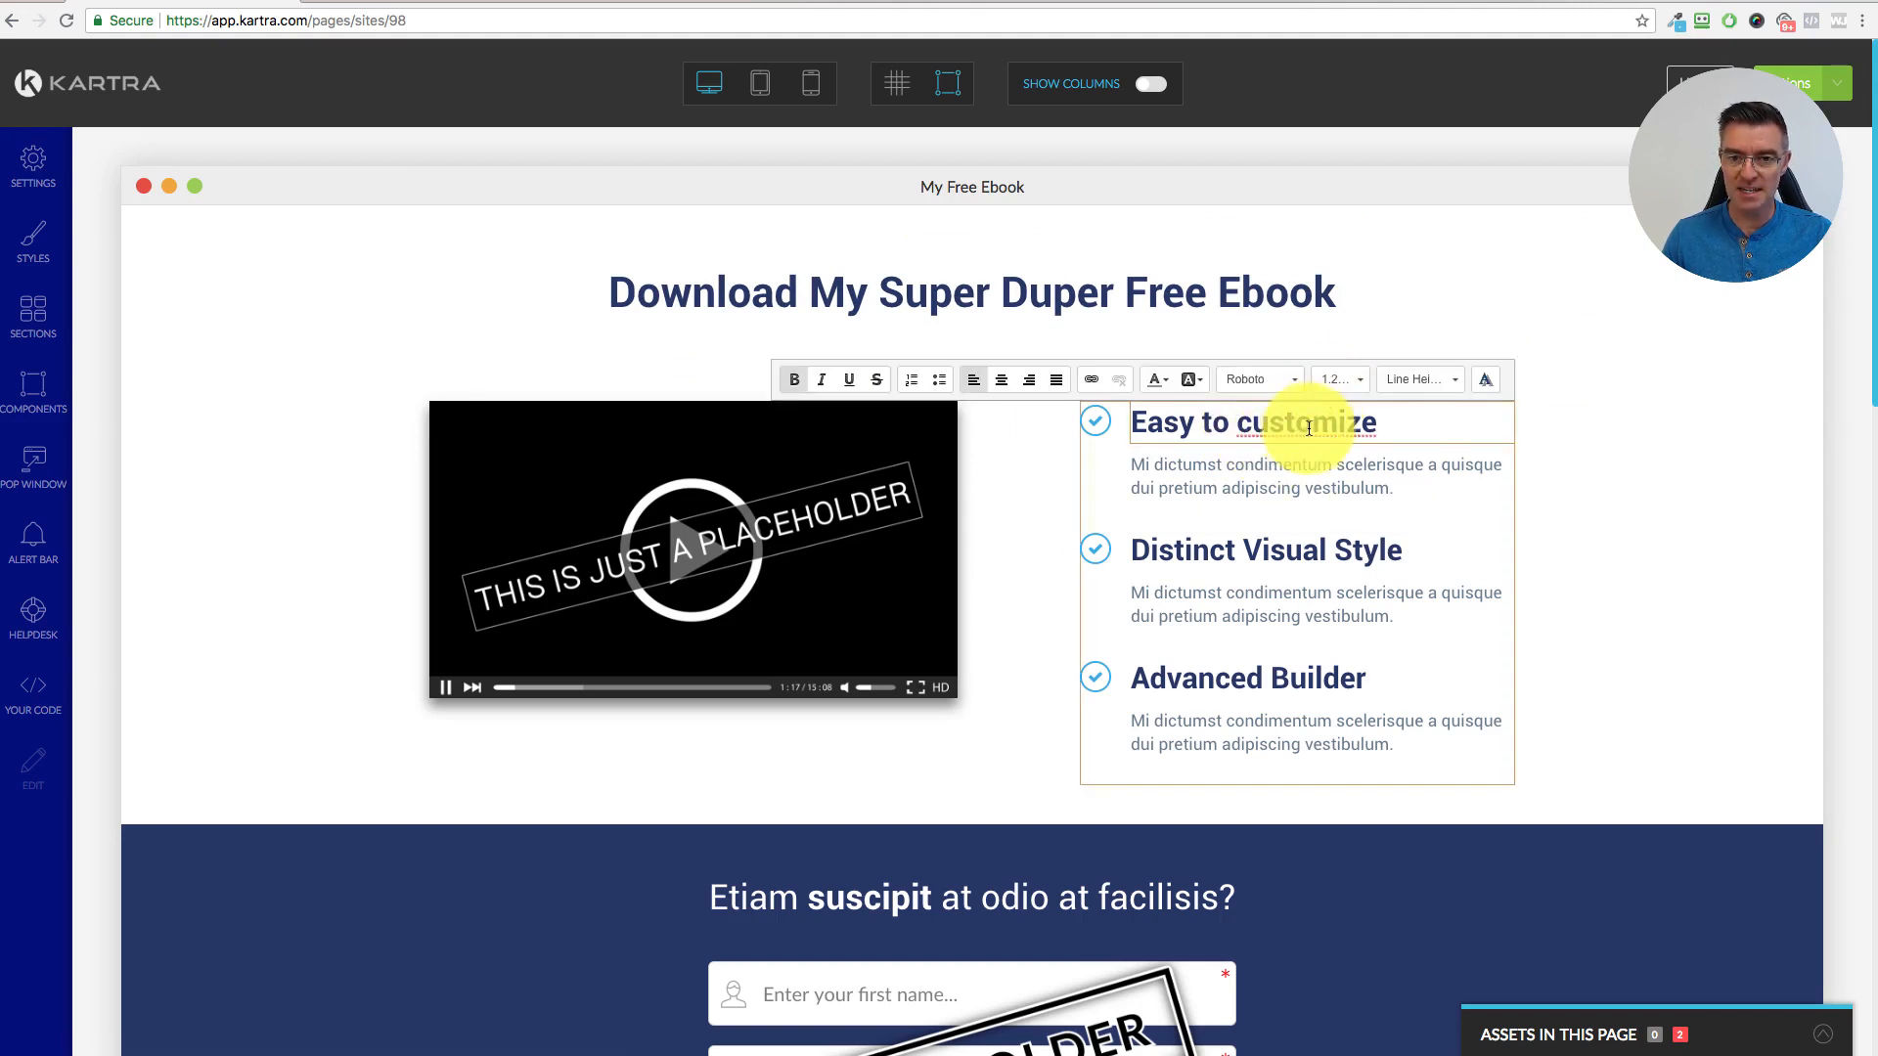
pyautogui.click(1382, 423)
pyautogui.write('zfzz')
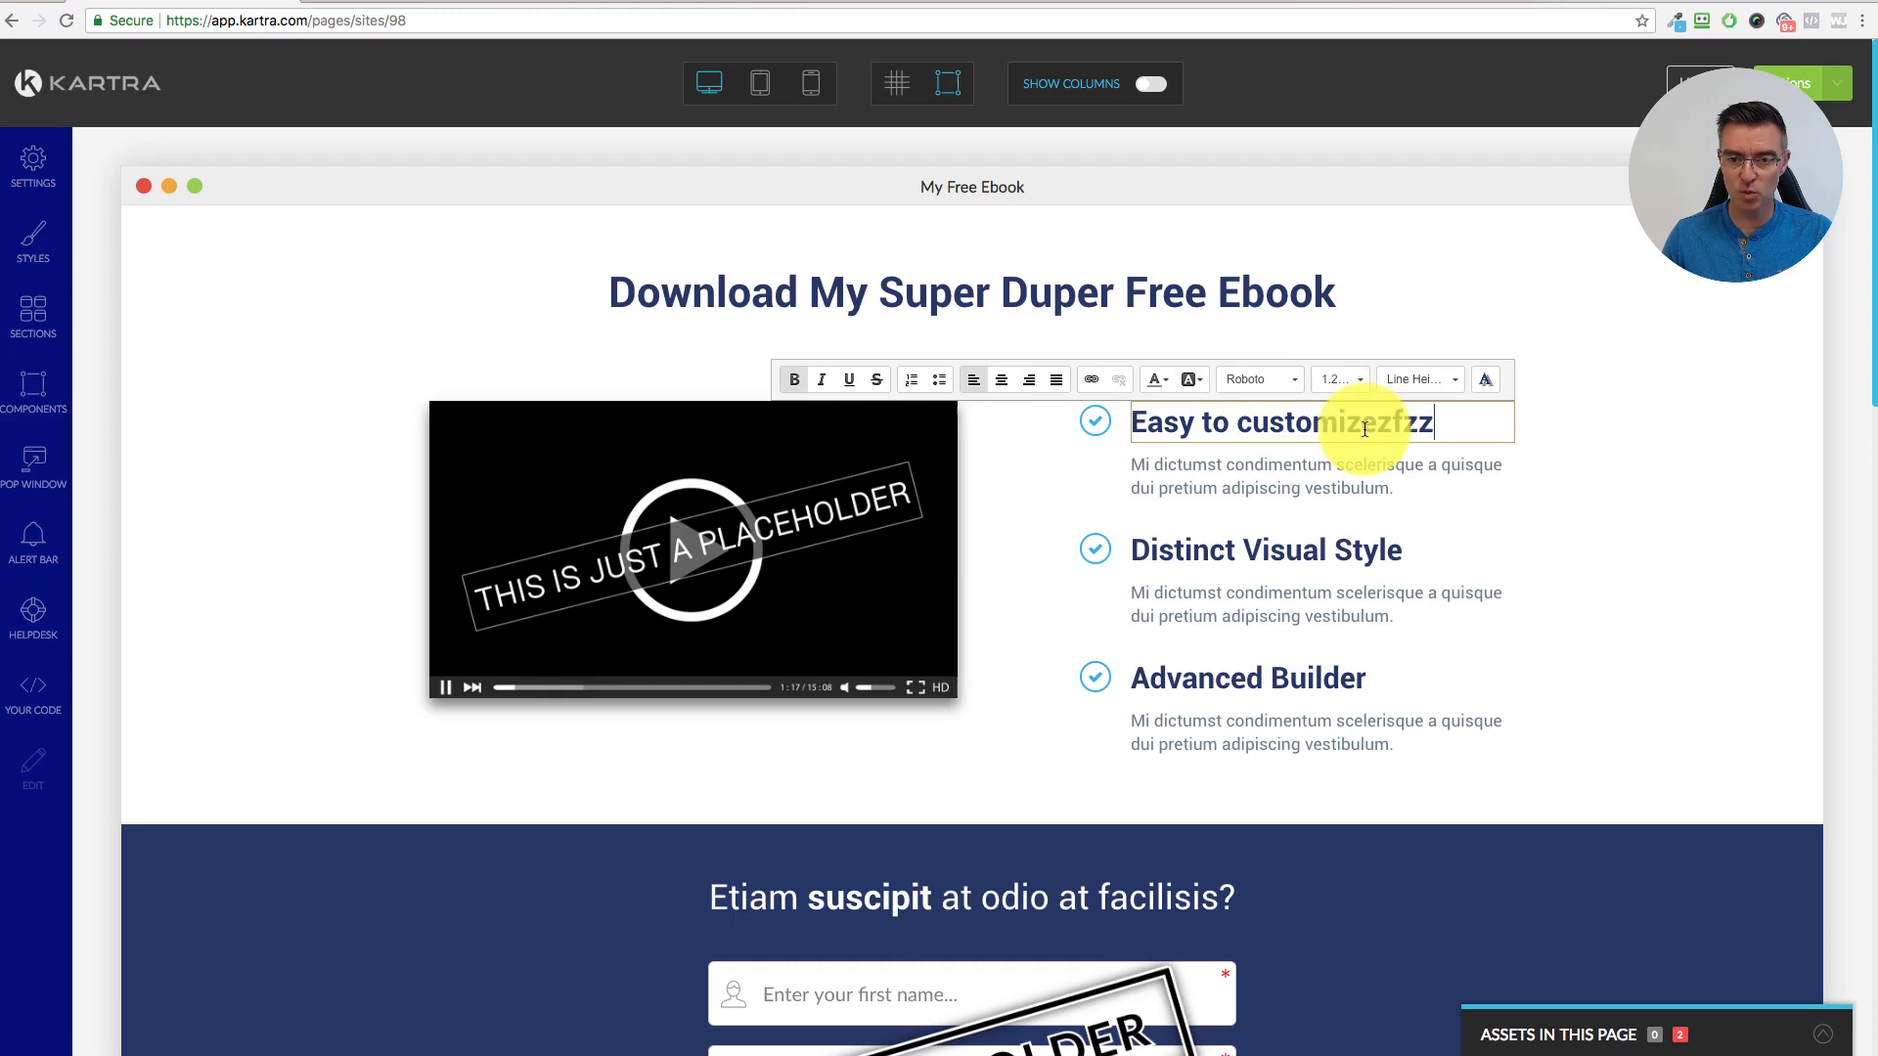
pyautogui.click(1293, 472)
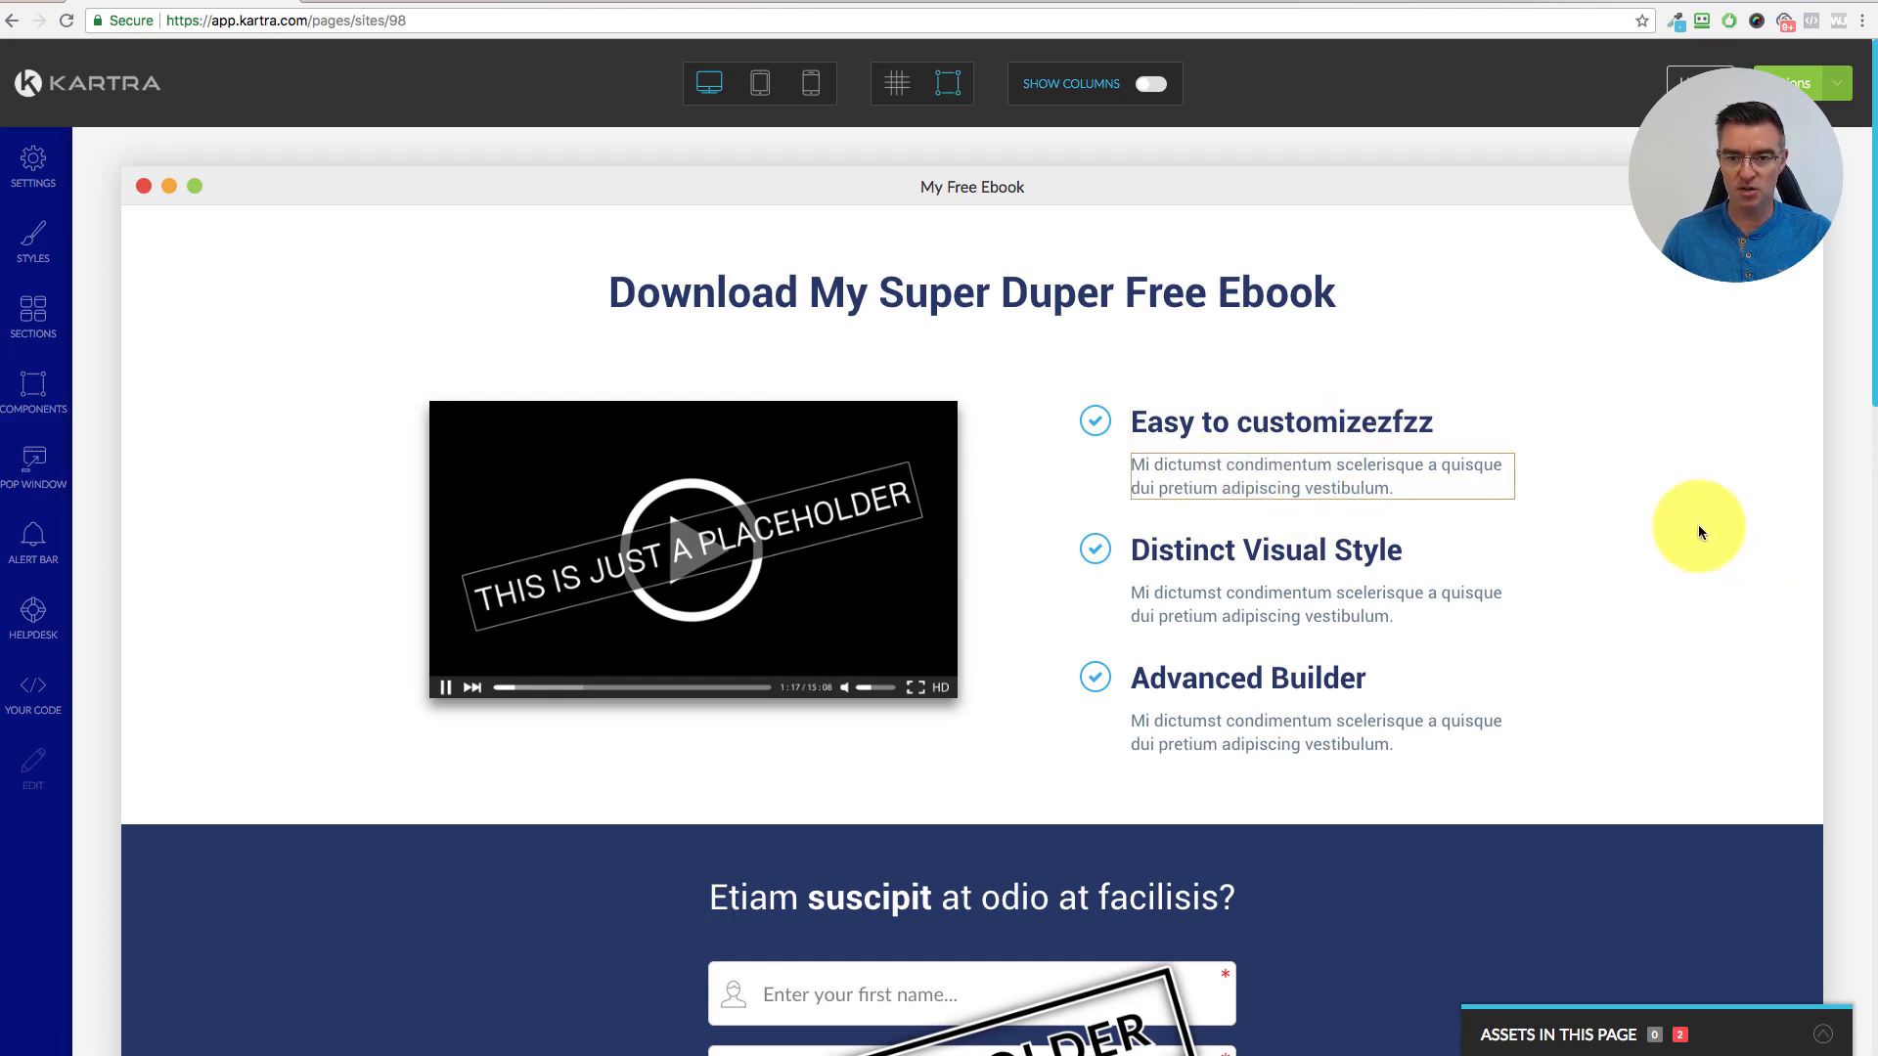
# - Delete the video placeholder beside the feature list and insert an image component in its place
pyautogui.moveTo(702, 528)
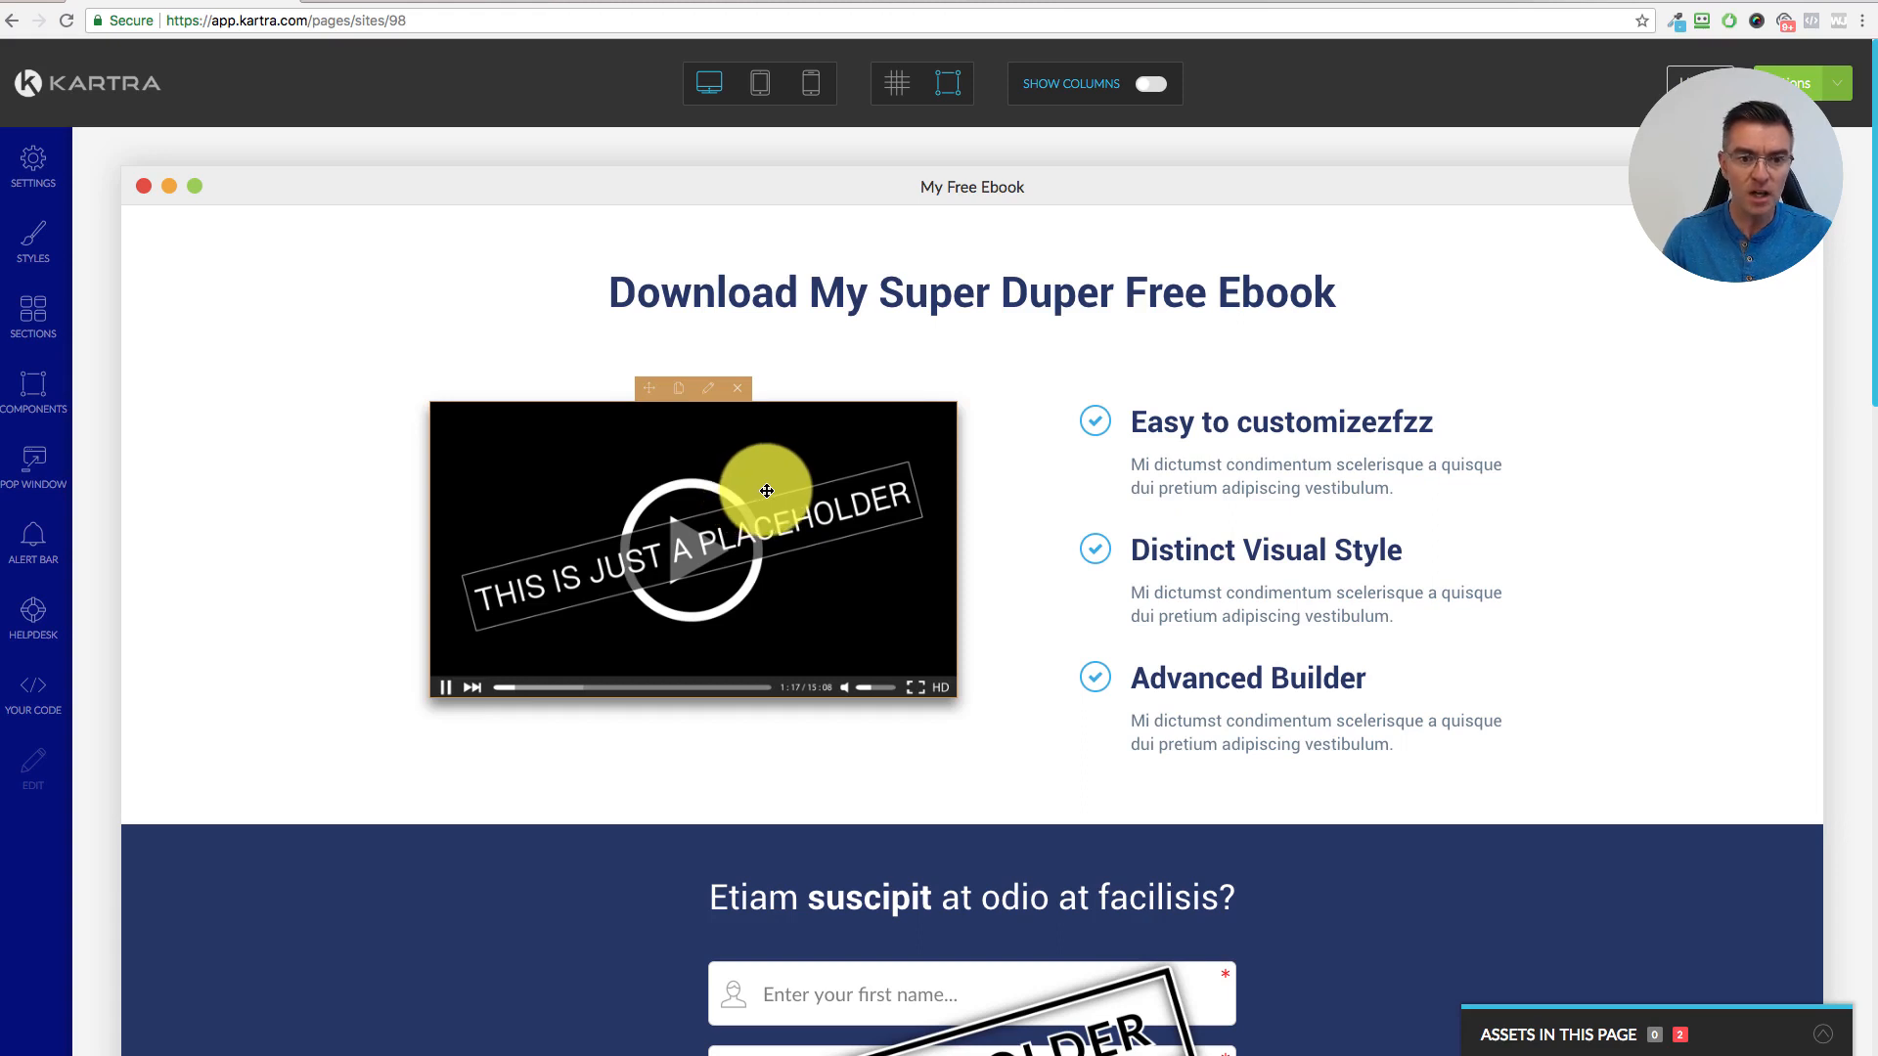
pyautogui.click(740, 391)
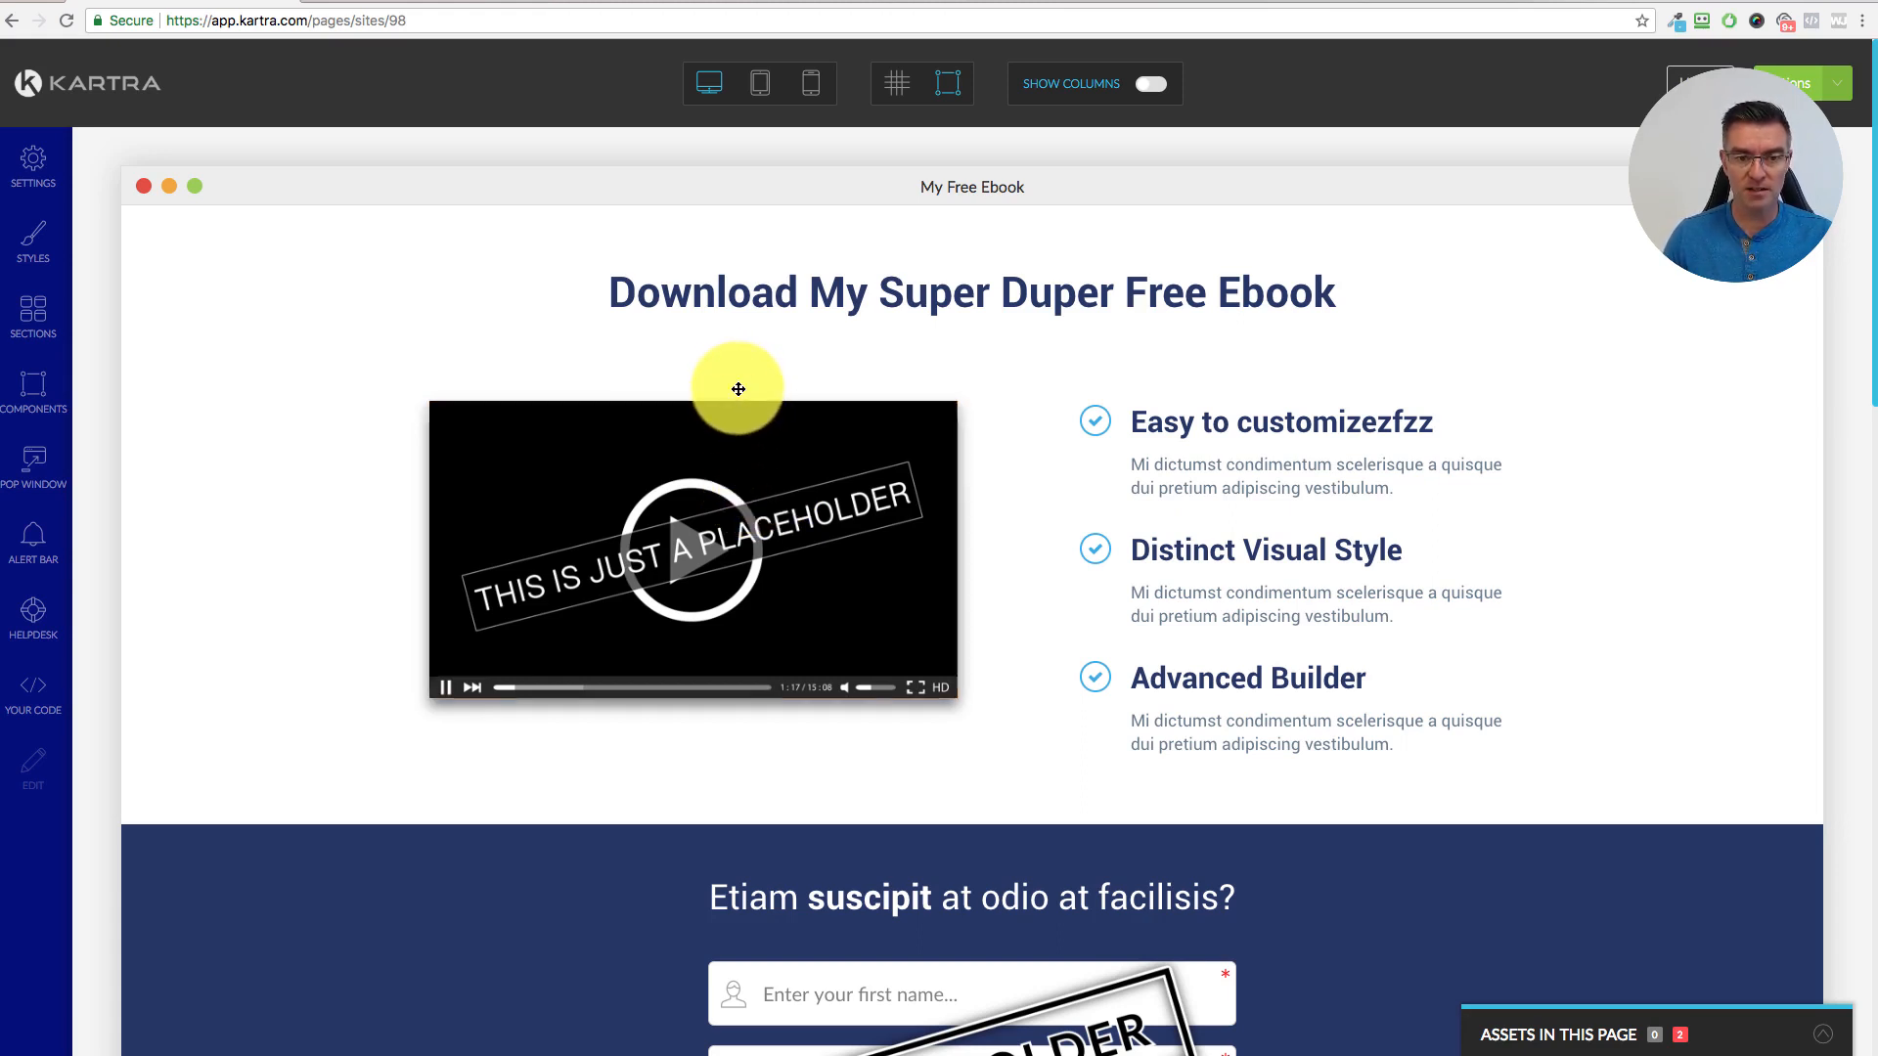
pyautogui.click(35, 397)
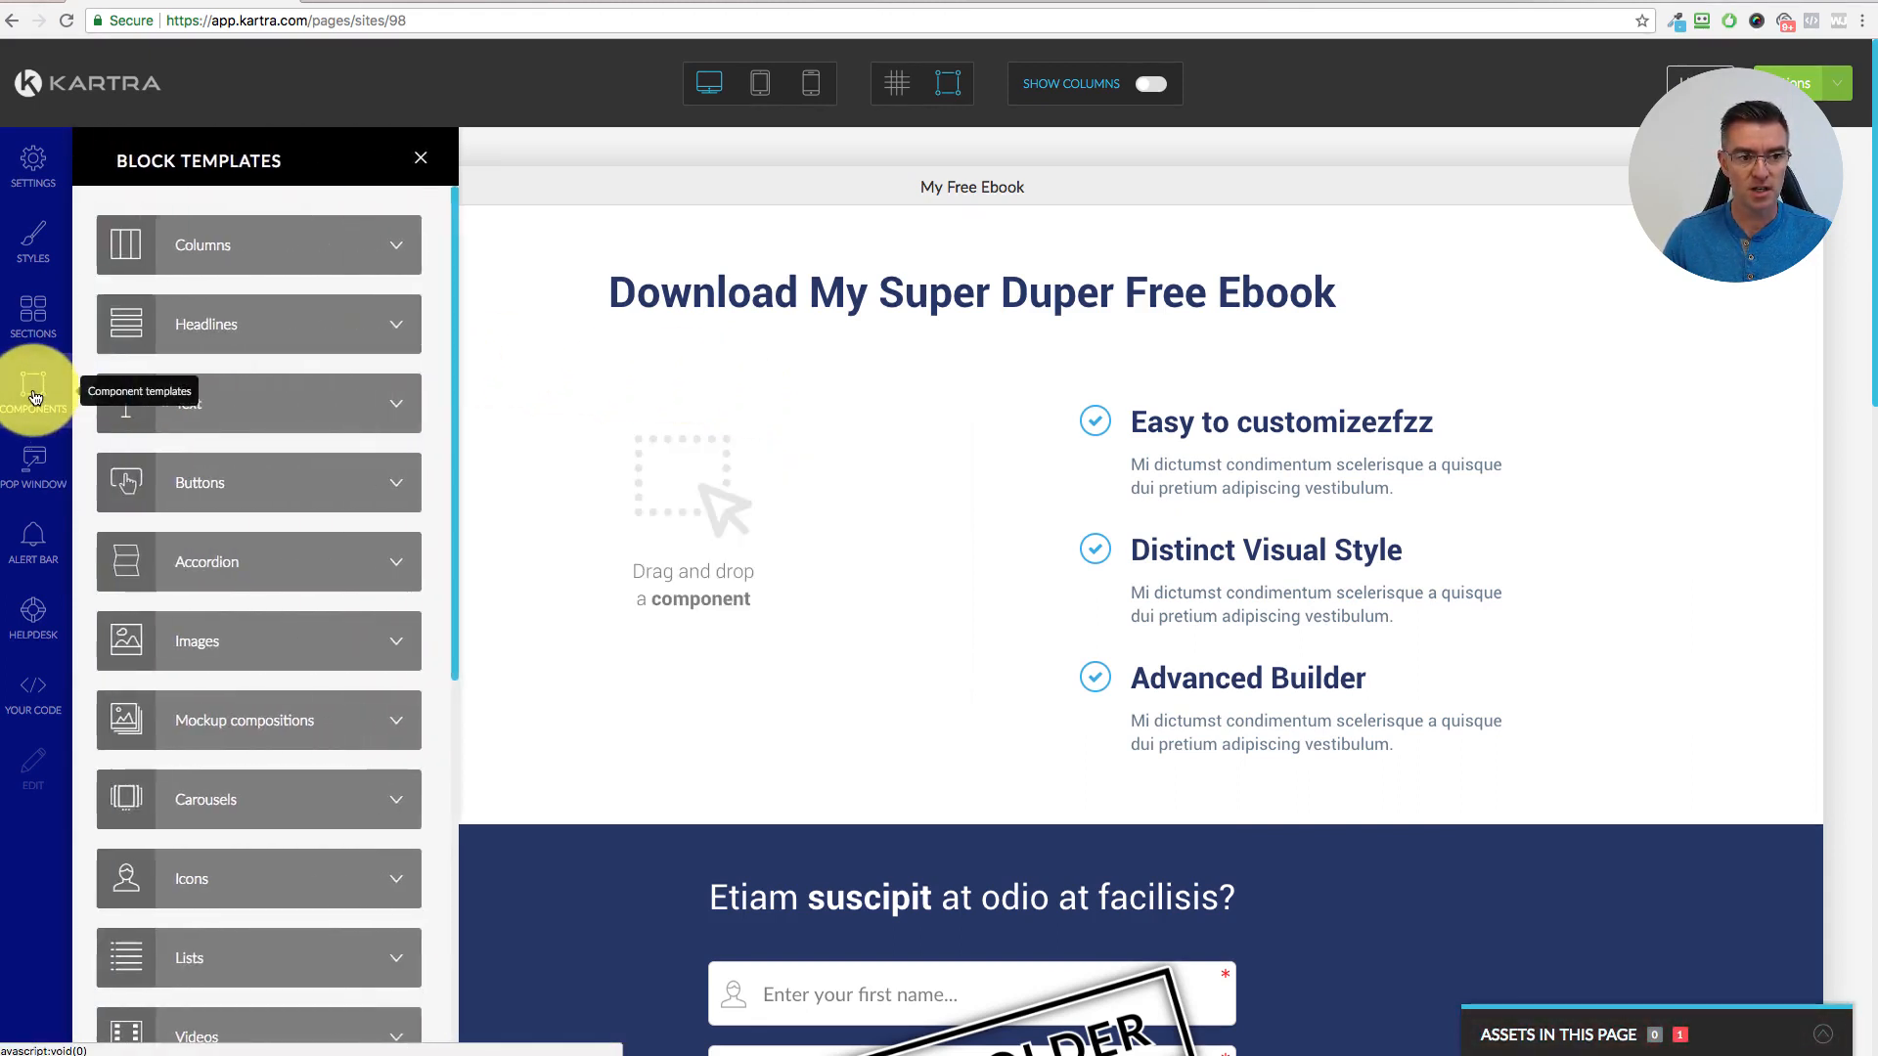
pyautogui.click(240, 644)
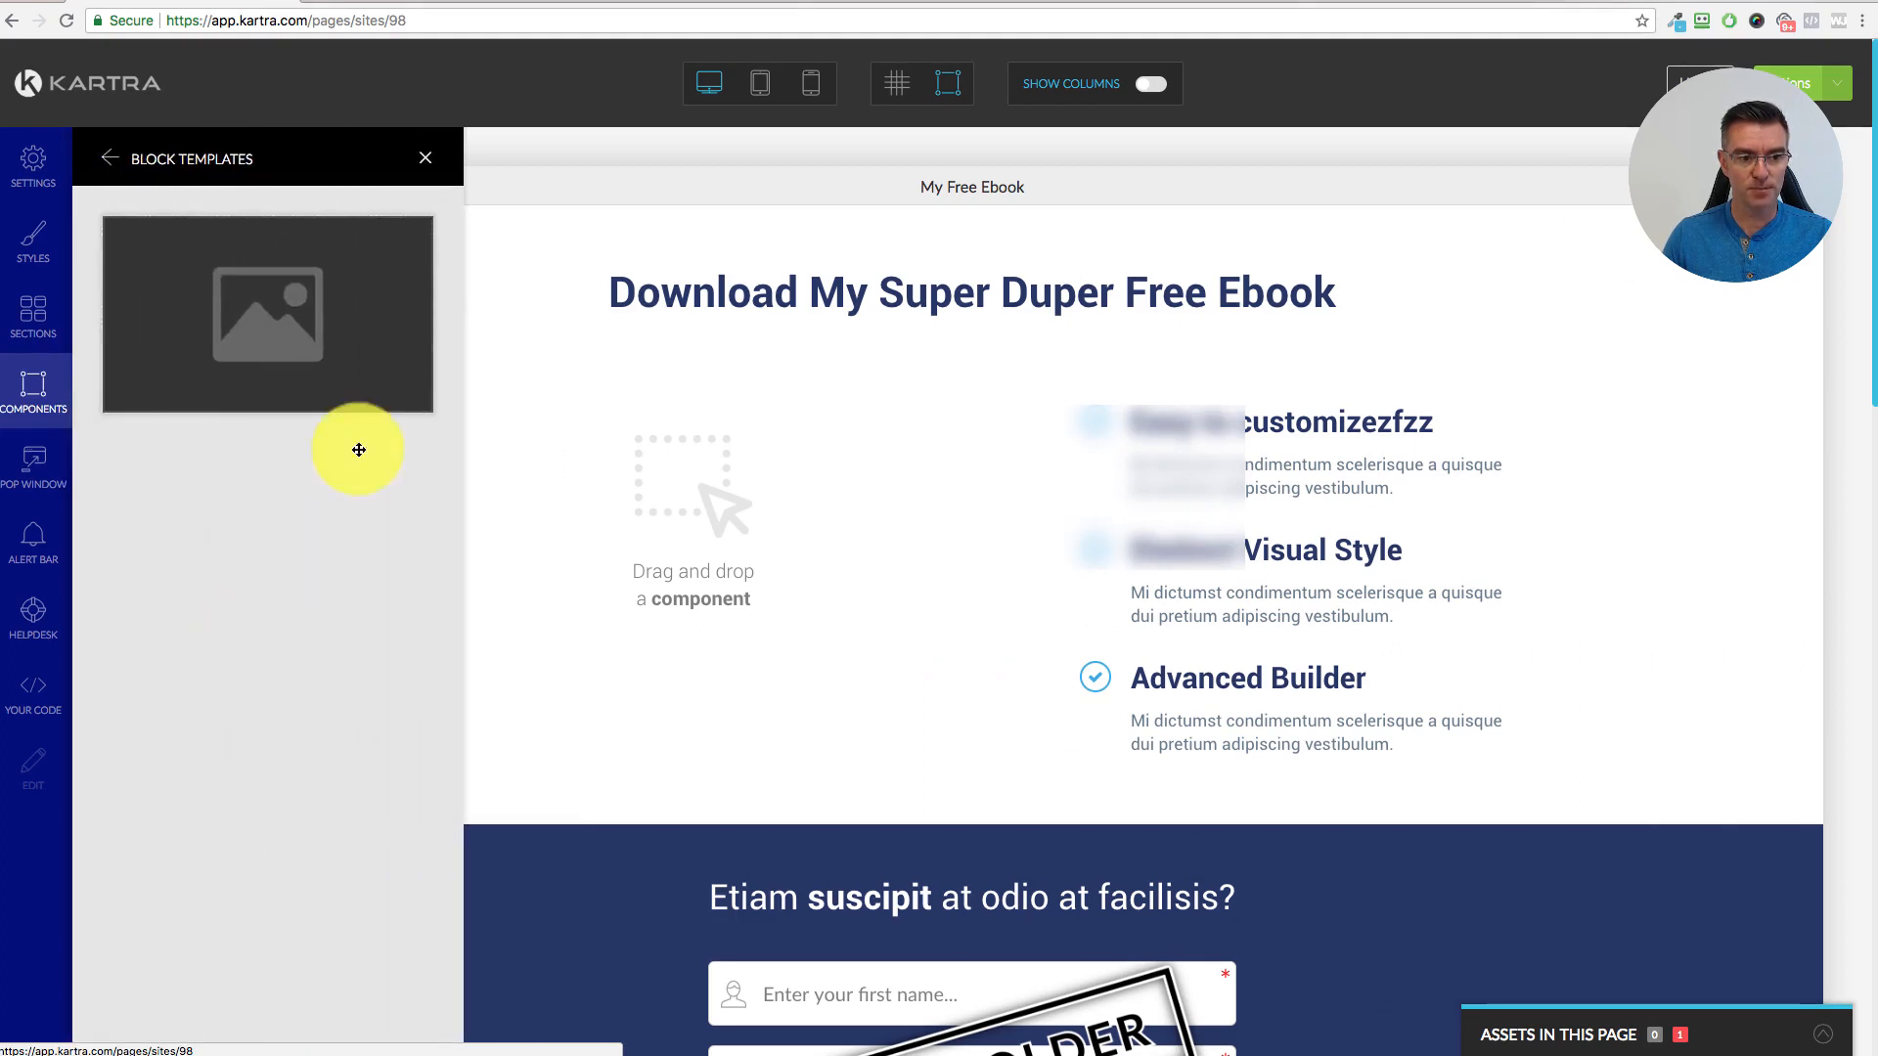
pyautogui.moveTo(239, 275); pyautogui.dragTo(671, 411)
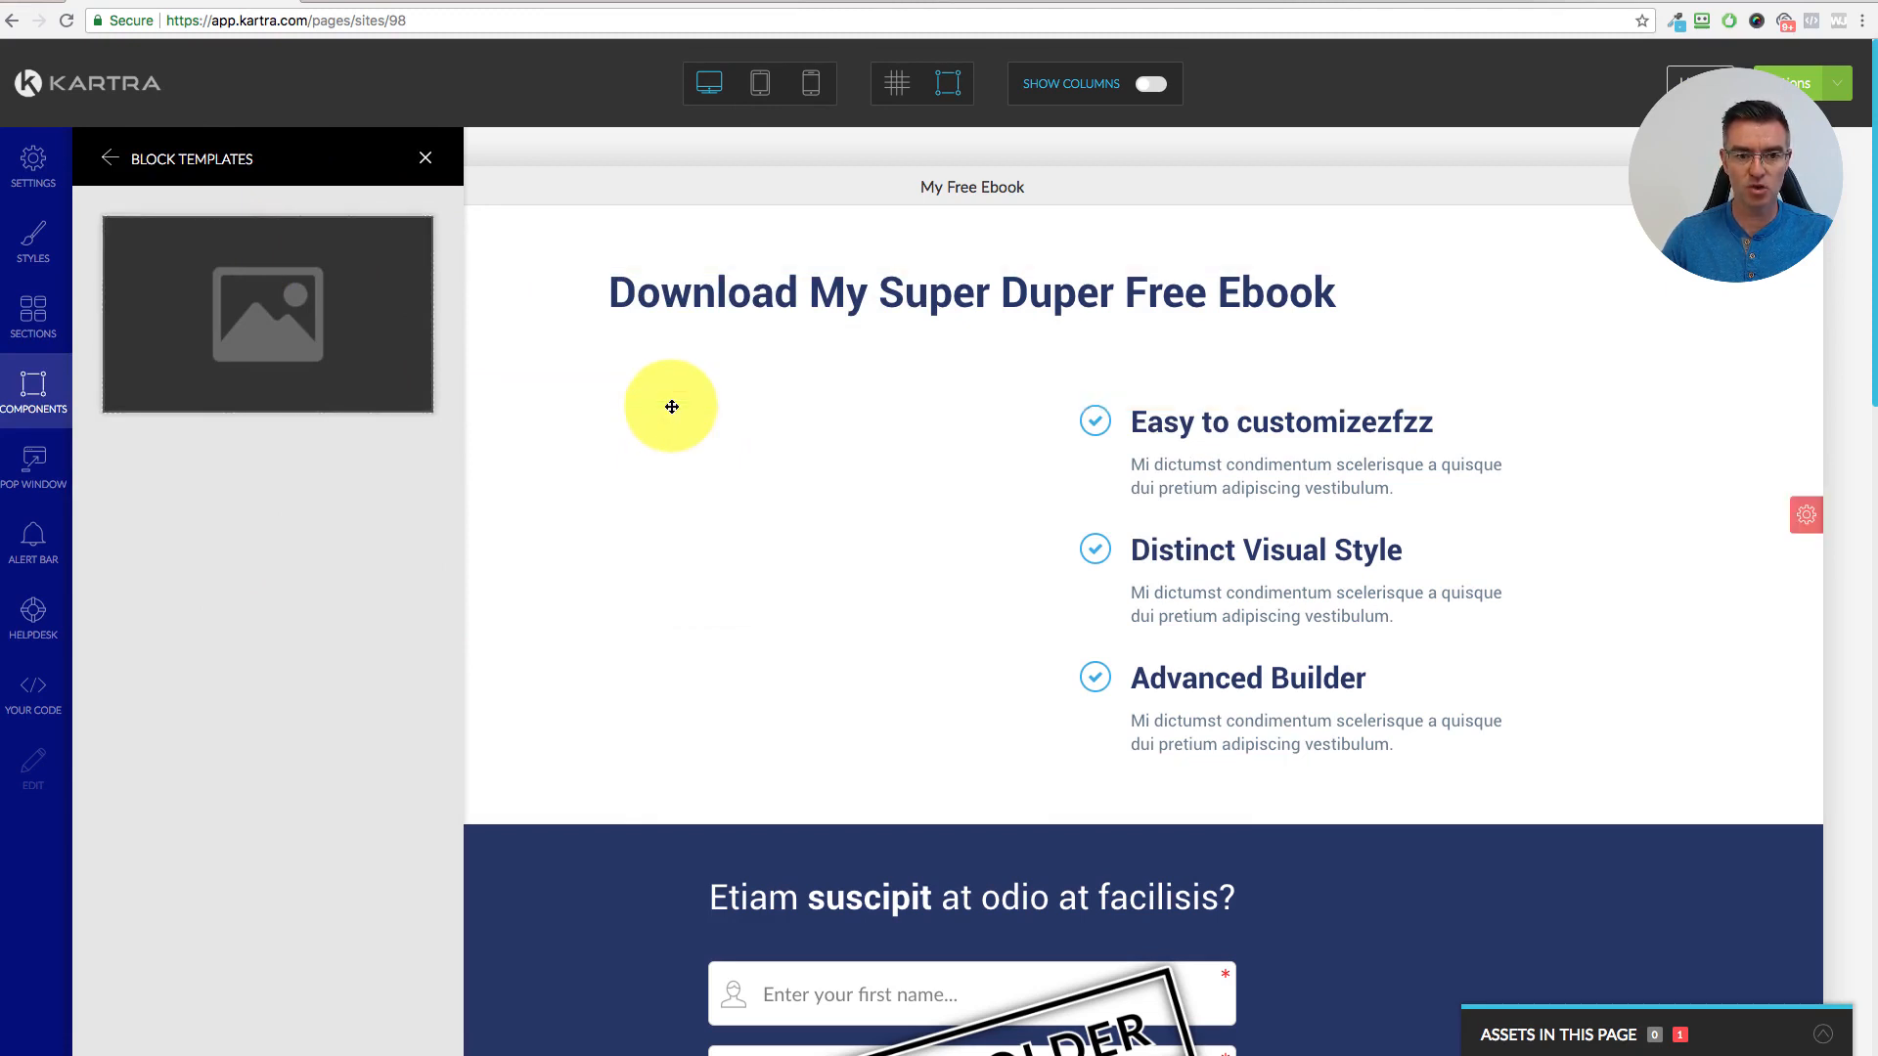
pyautogui.click(428, 160)
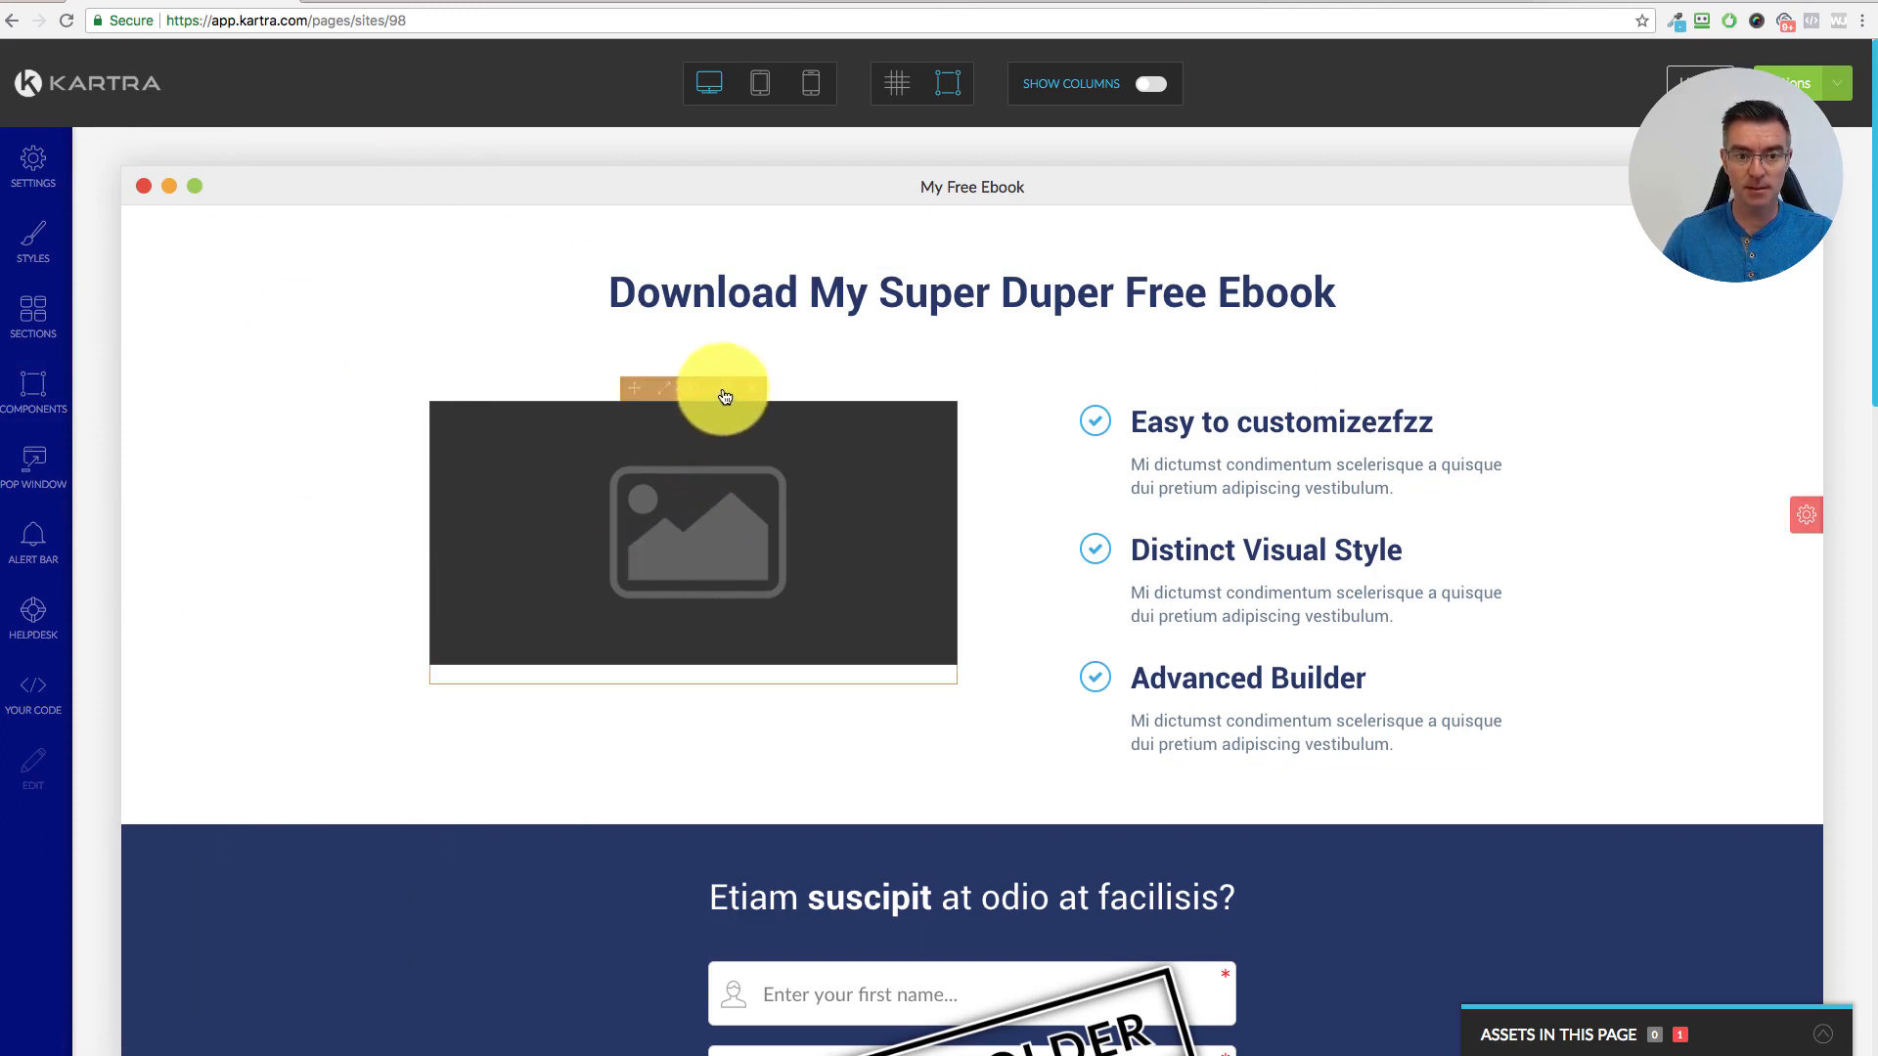
# - Set the new image component to the library photo of a house key being handed over and apply it
pyautogui.click(724, 397)
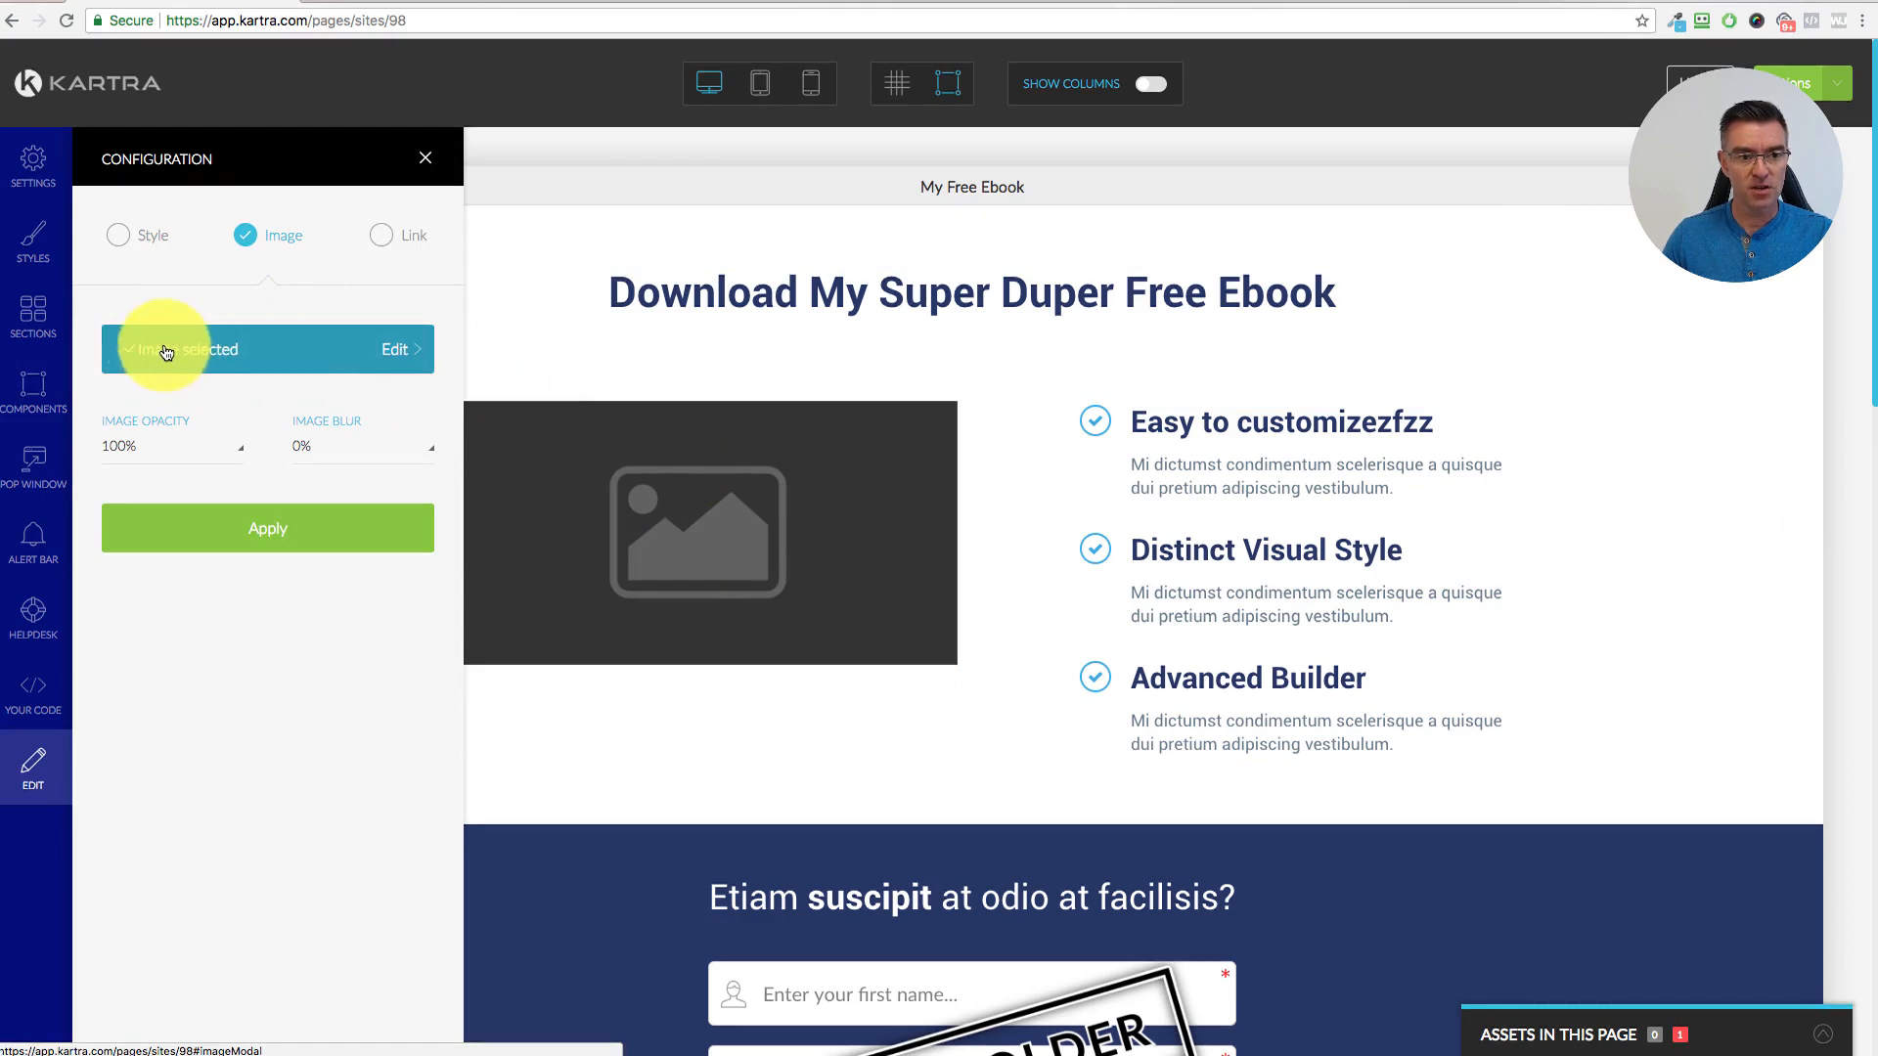
pyautogui.click(246, 356)
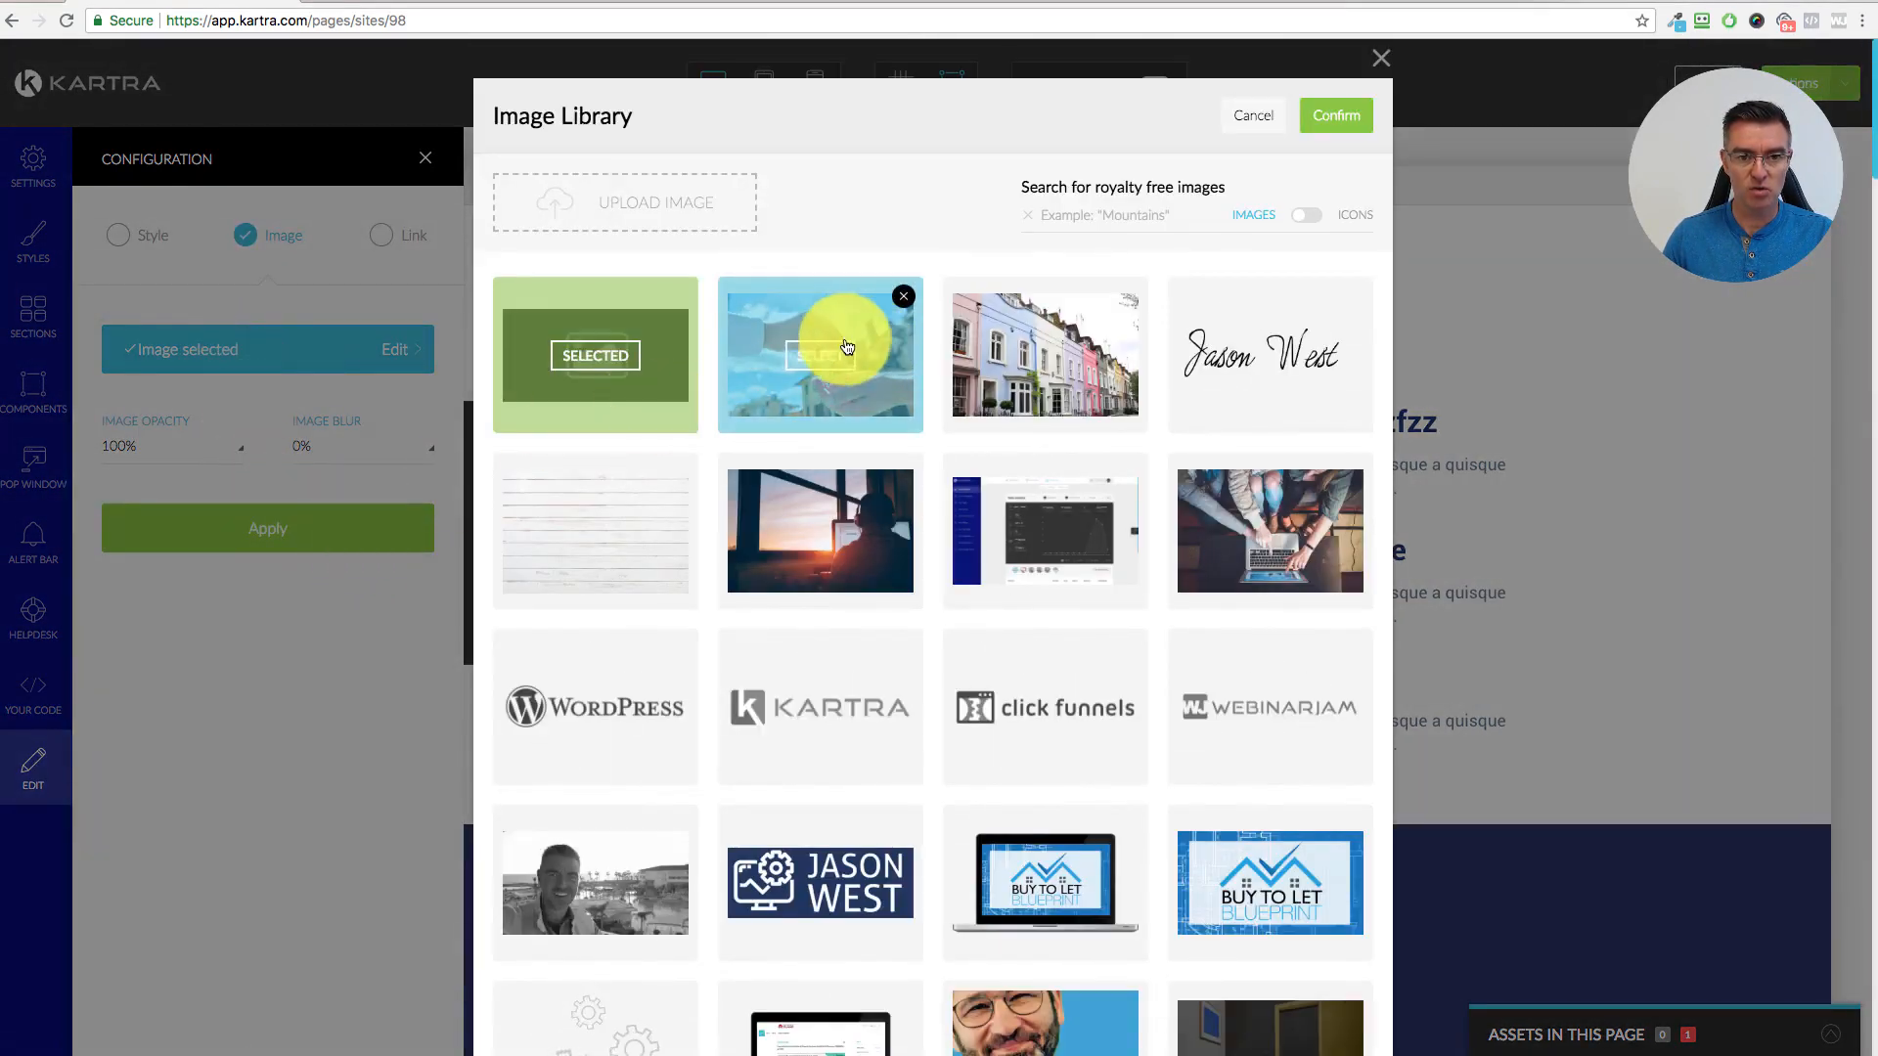
pyautogui.click(818, 352)
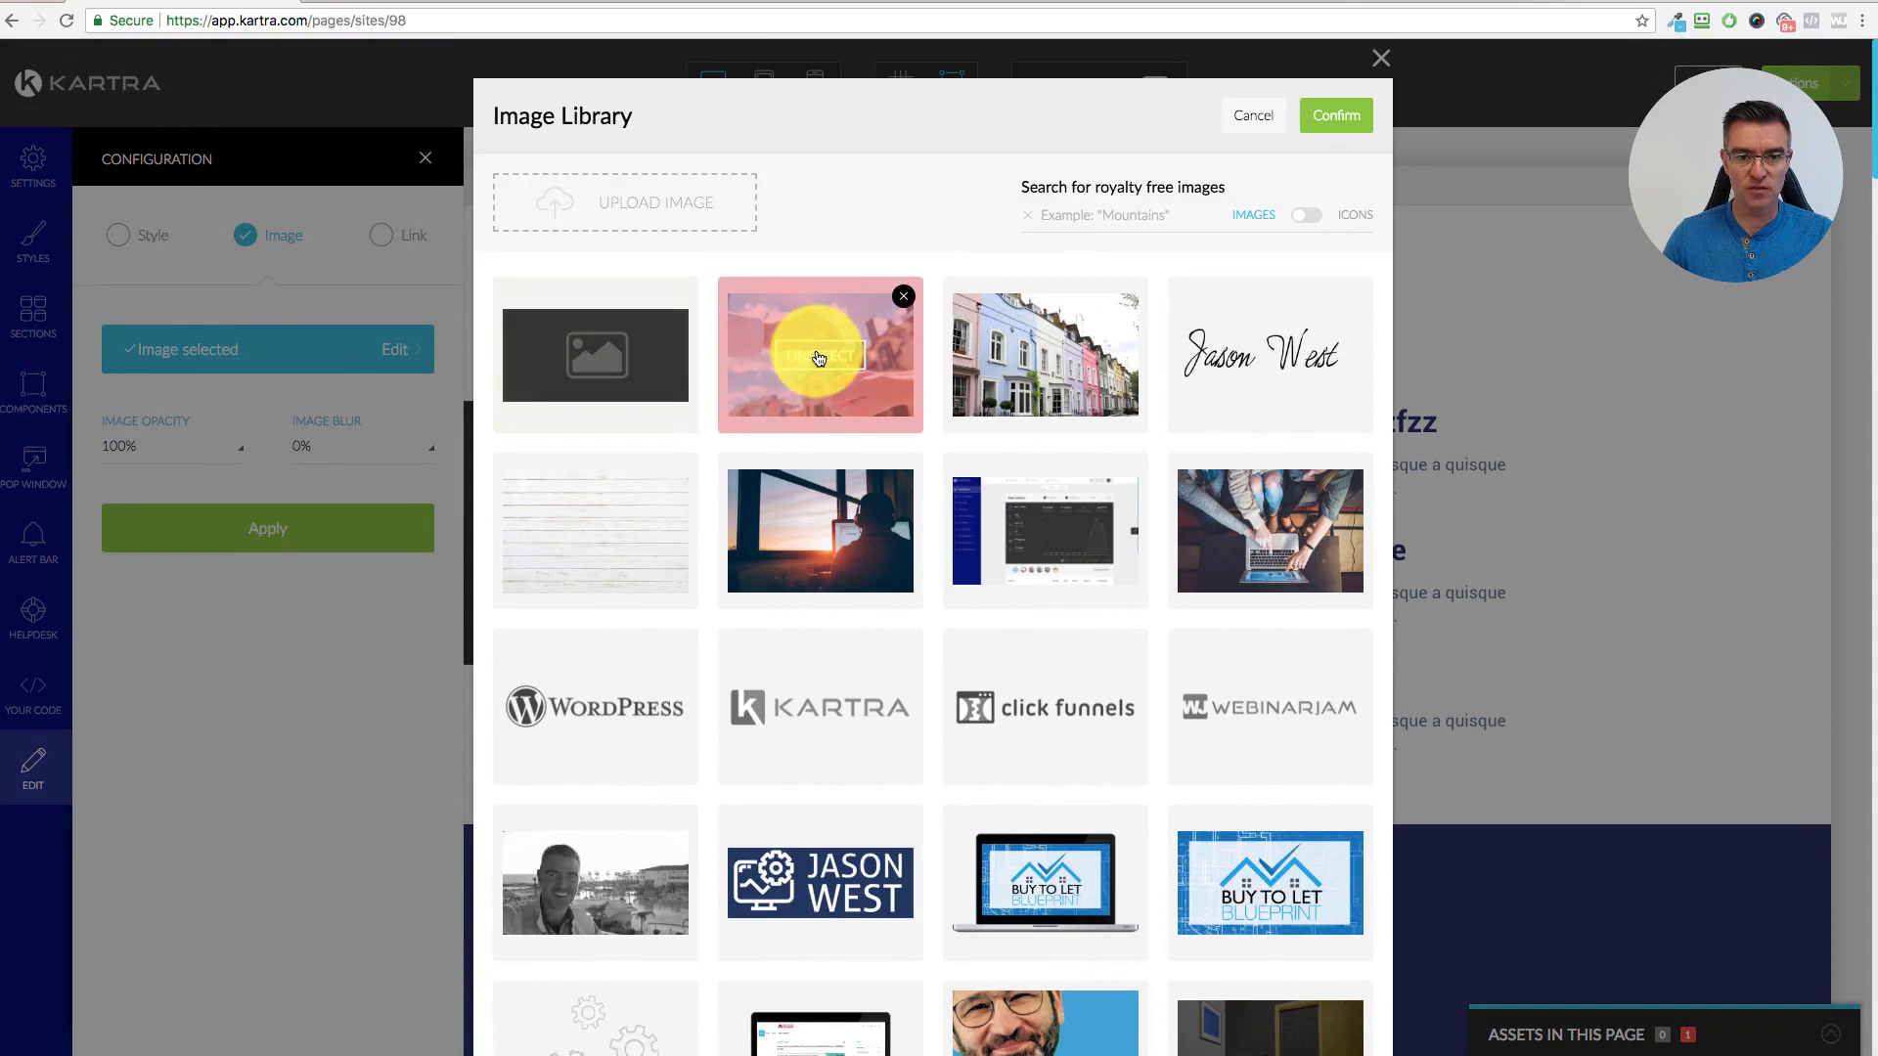
pyautogui.click(1346, 121)
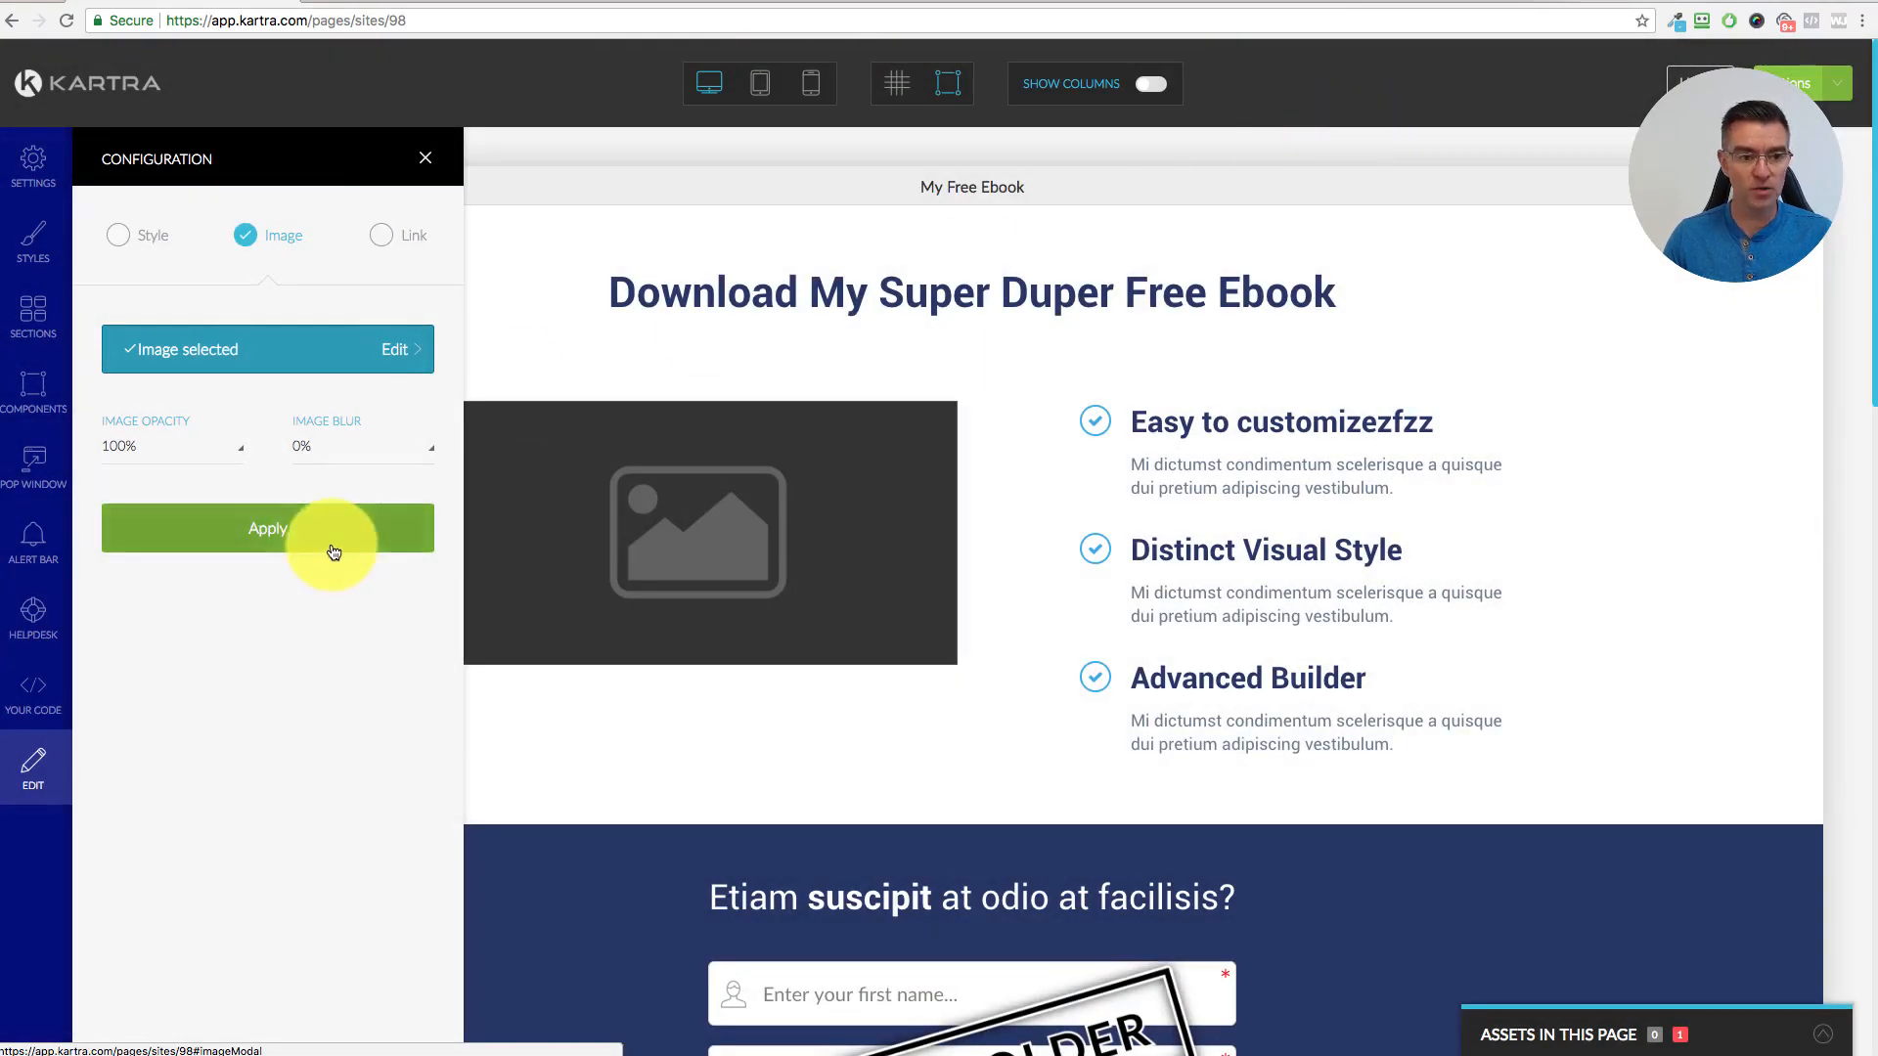
pyautogui.click(264, 531)
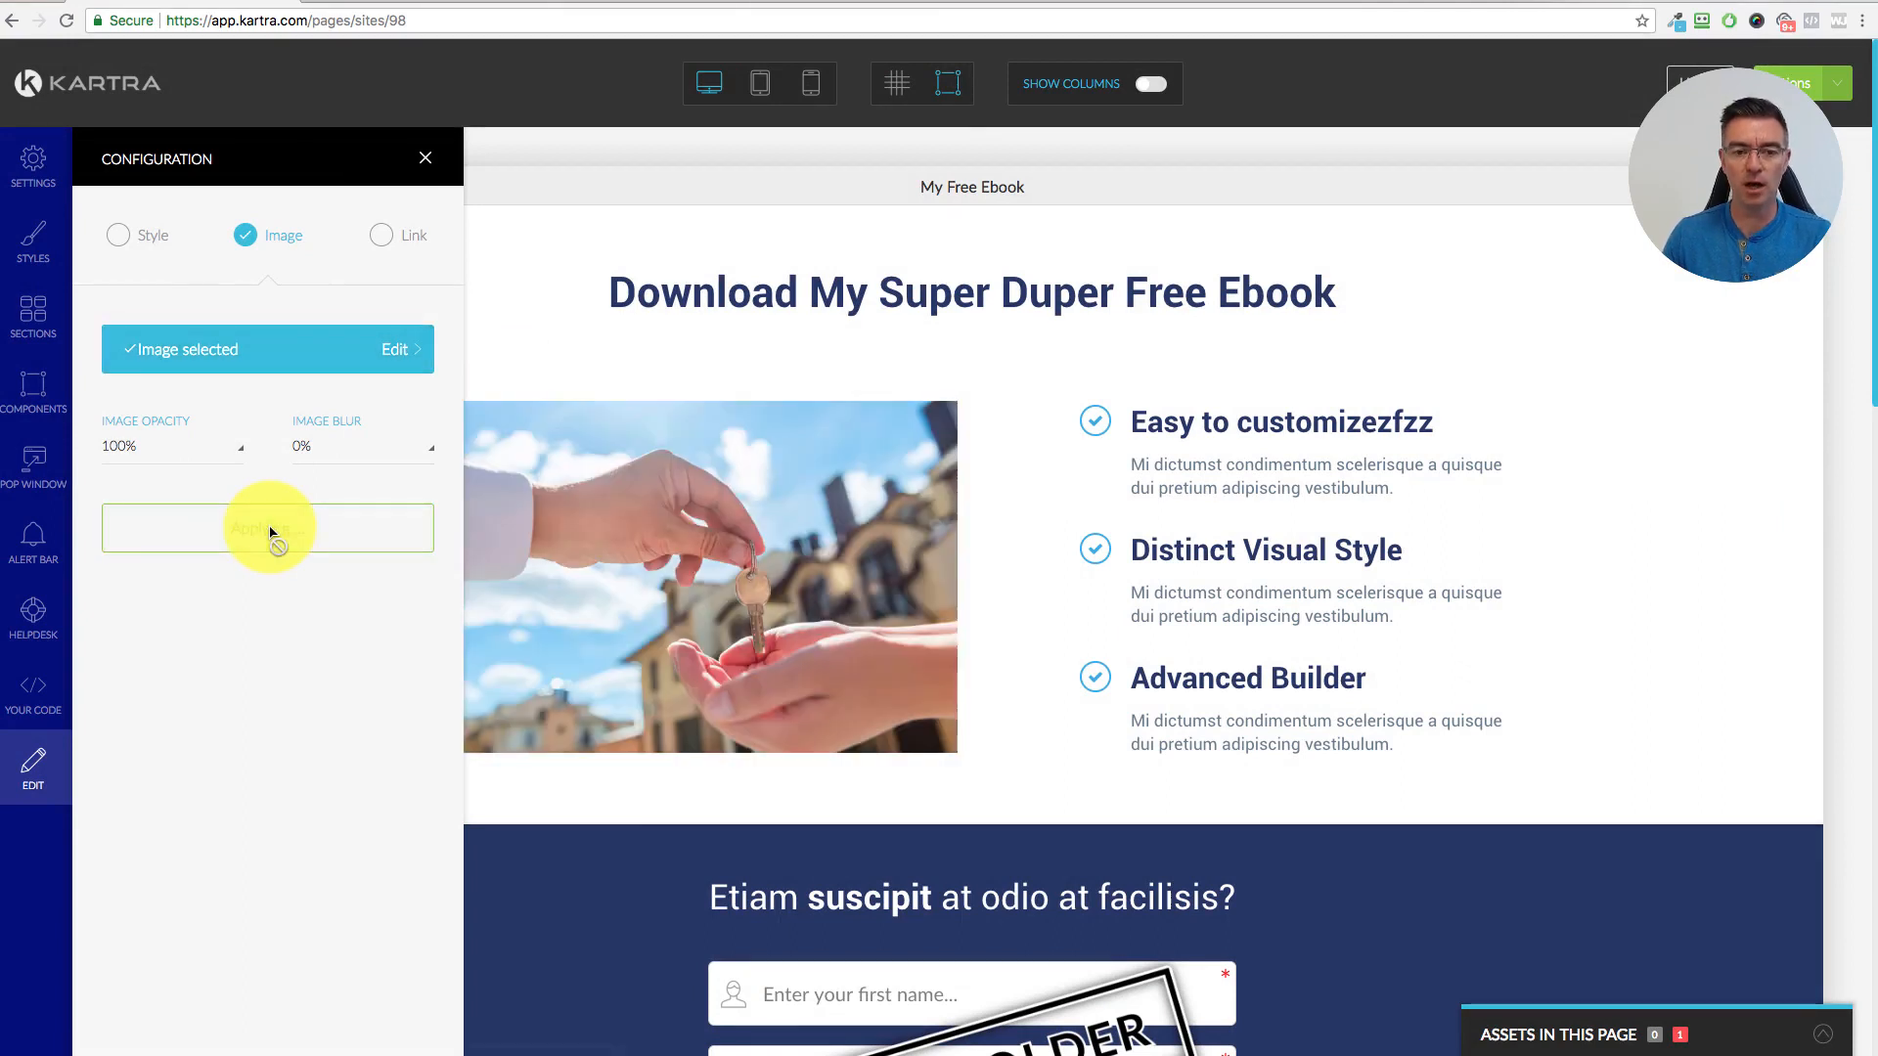
pyautogui.click(426, 157)
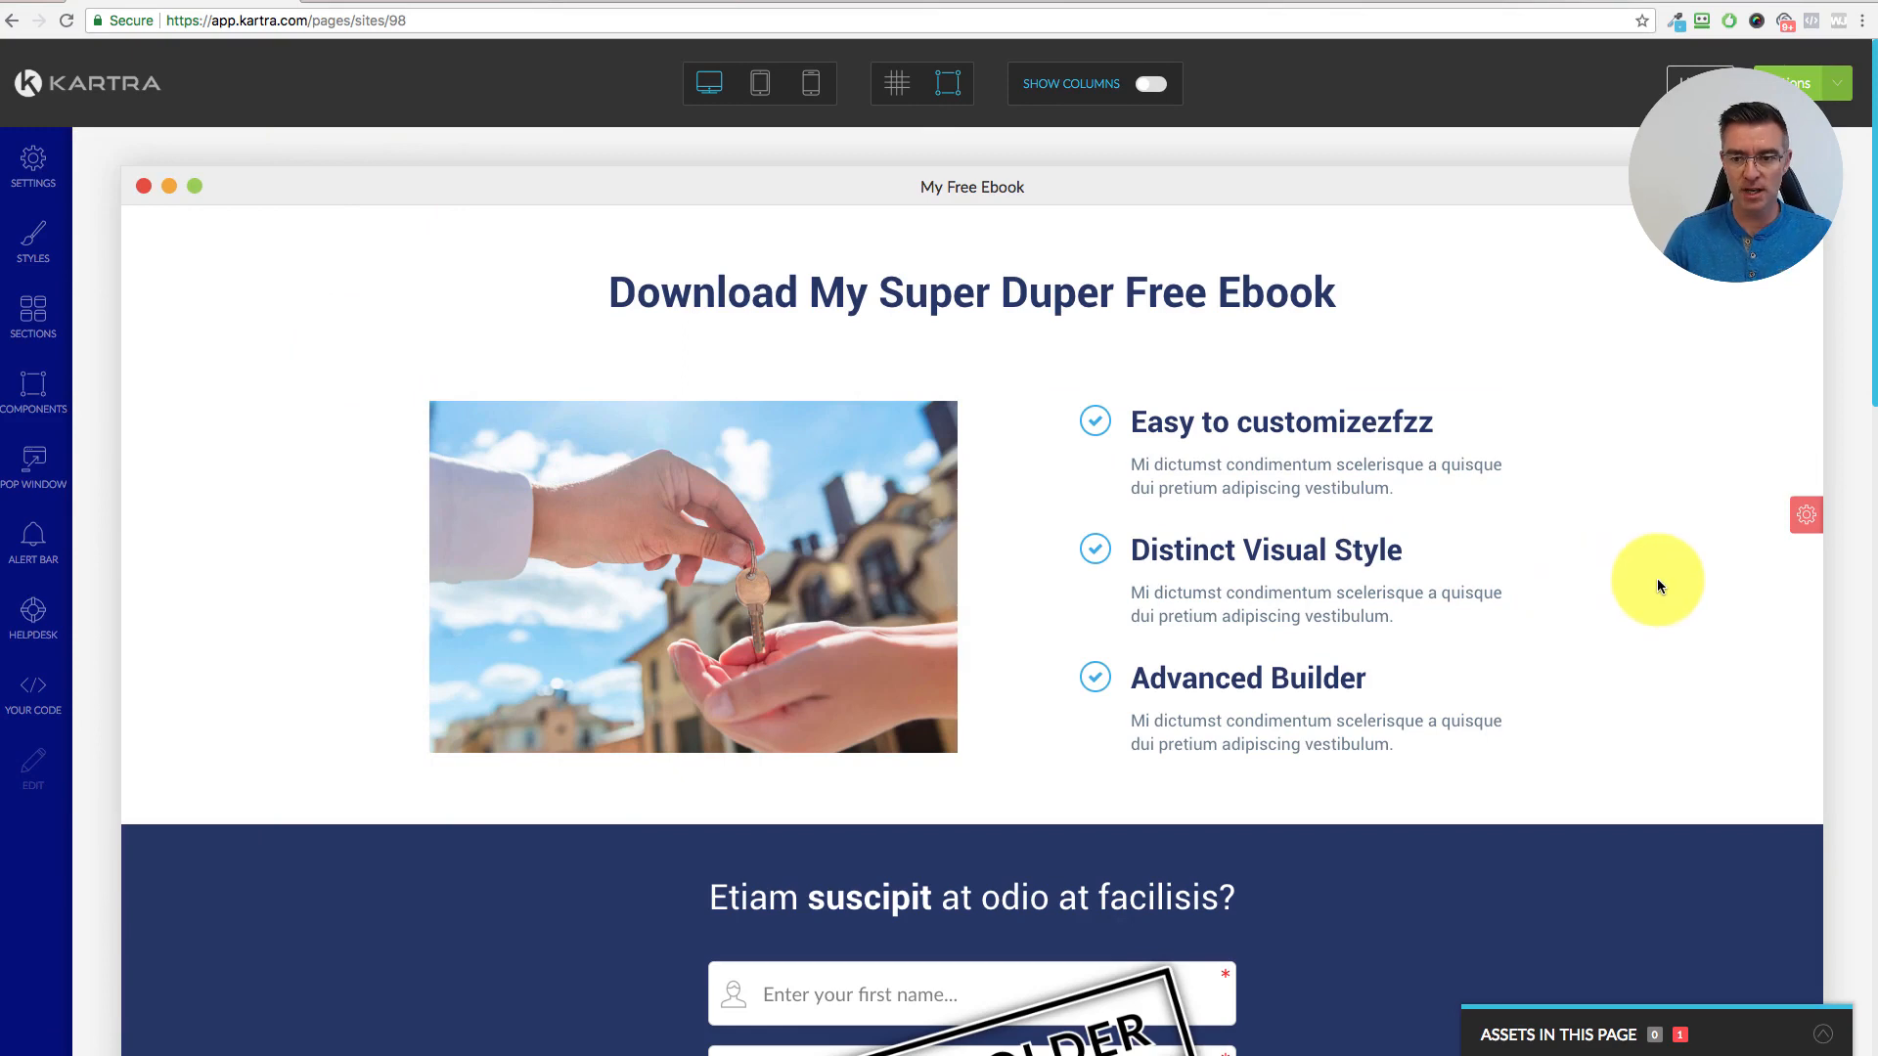
# - Create a new opt-in form placeholder named Demo Optin for the form under the "Etiam suscipit at odio at facilisis?" heading
pyautogui.scroll(-5, 1663, 598)
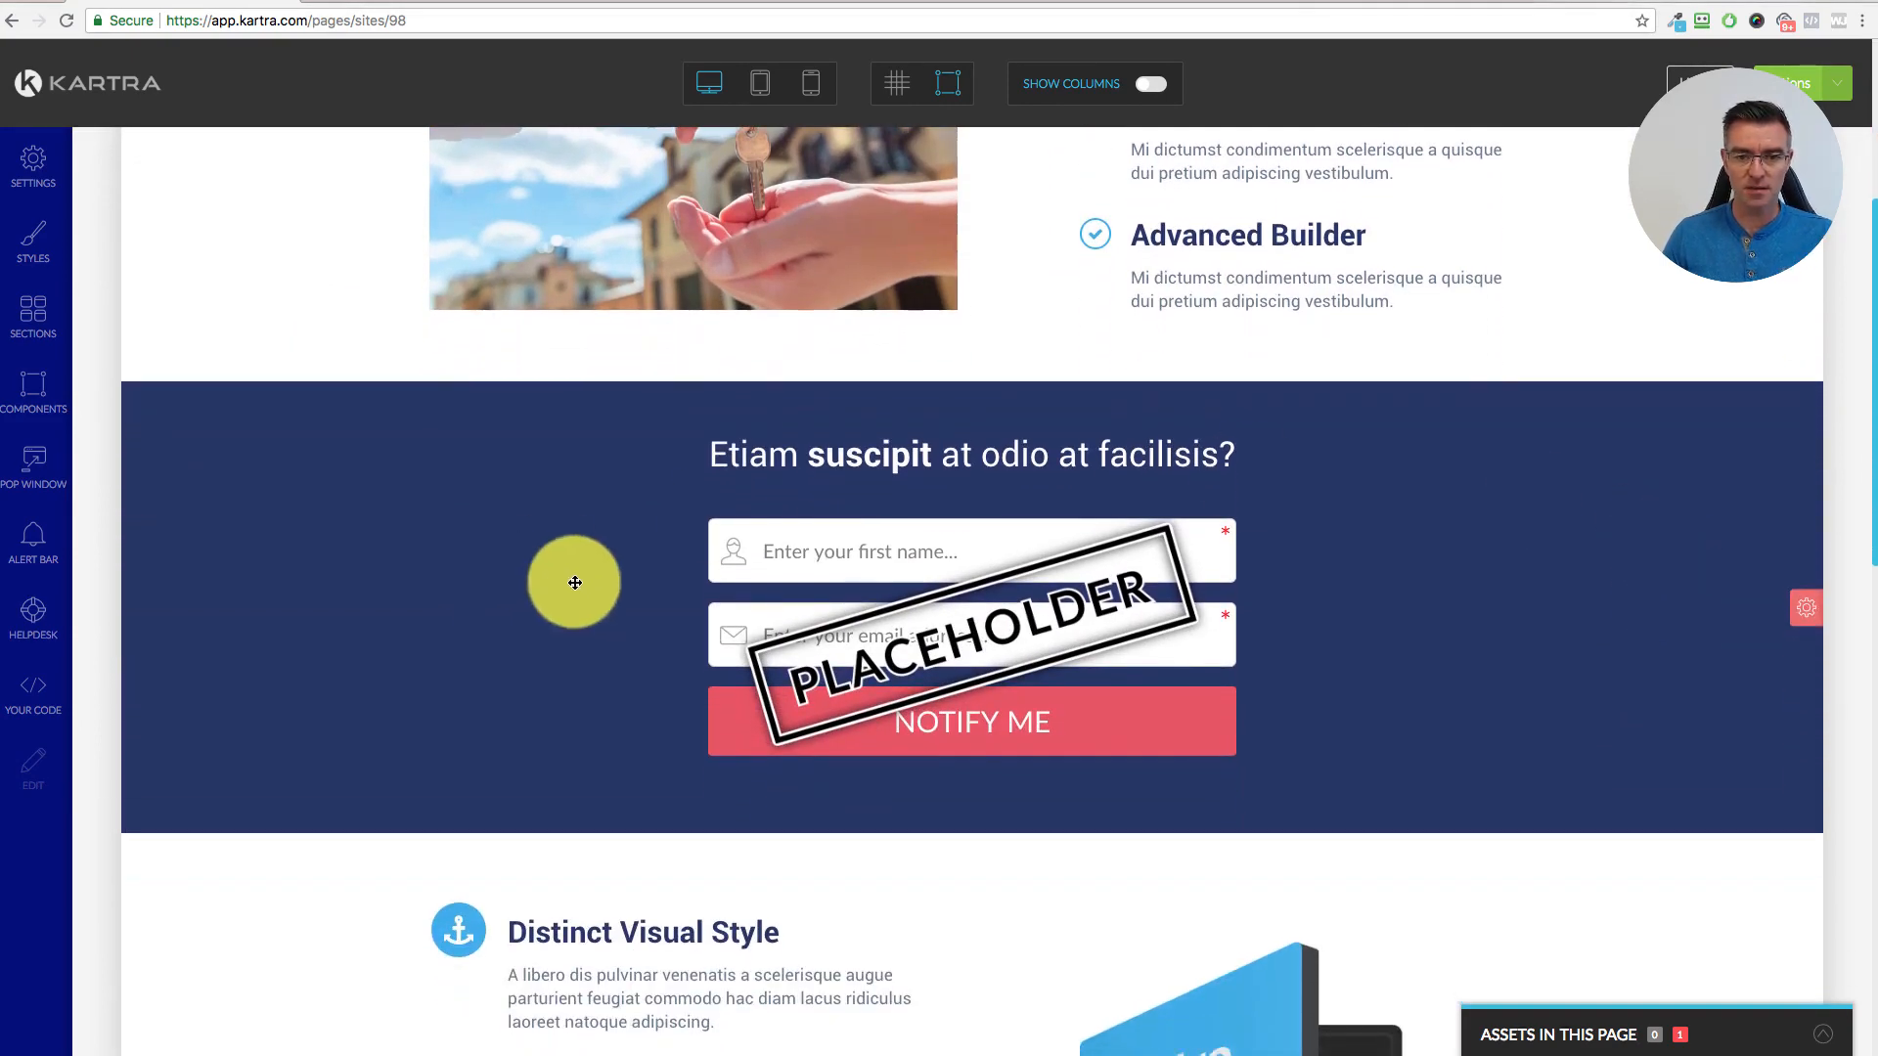
pyautogui.scroll(2, 1039, 591)
pyautogui.scroll(-1, 1042, 603)
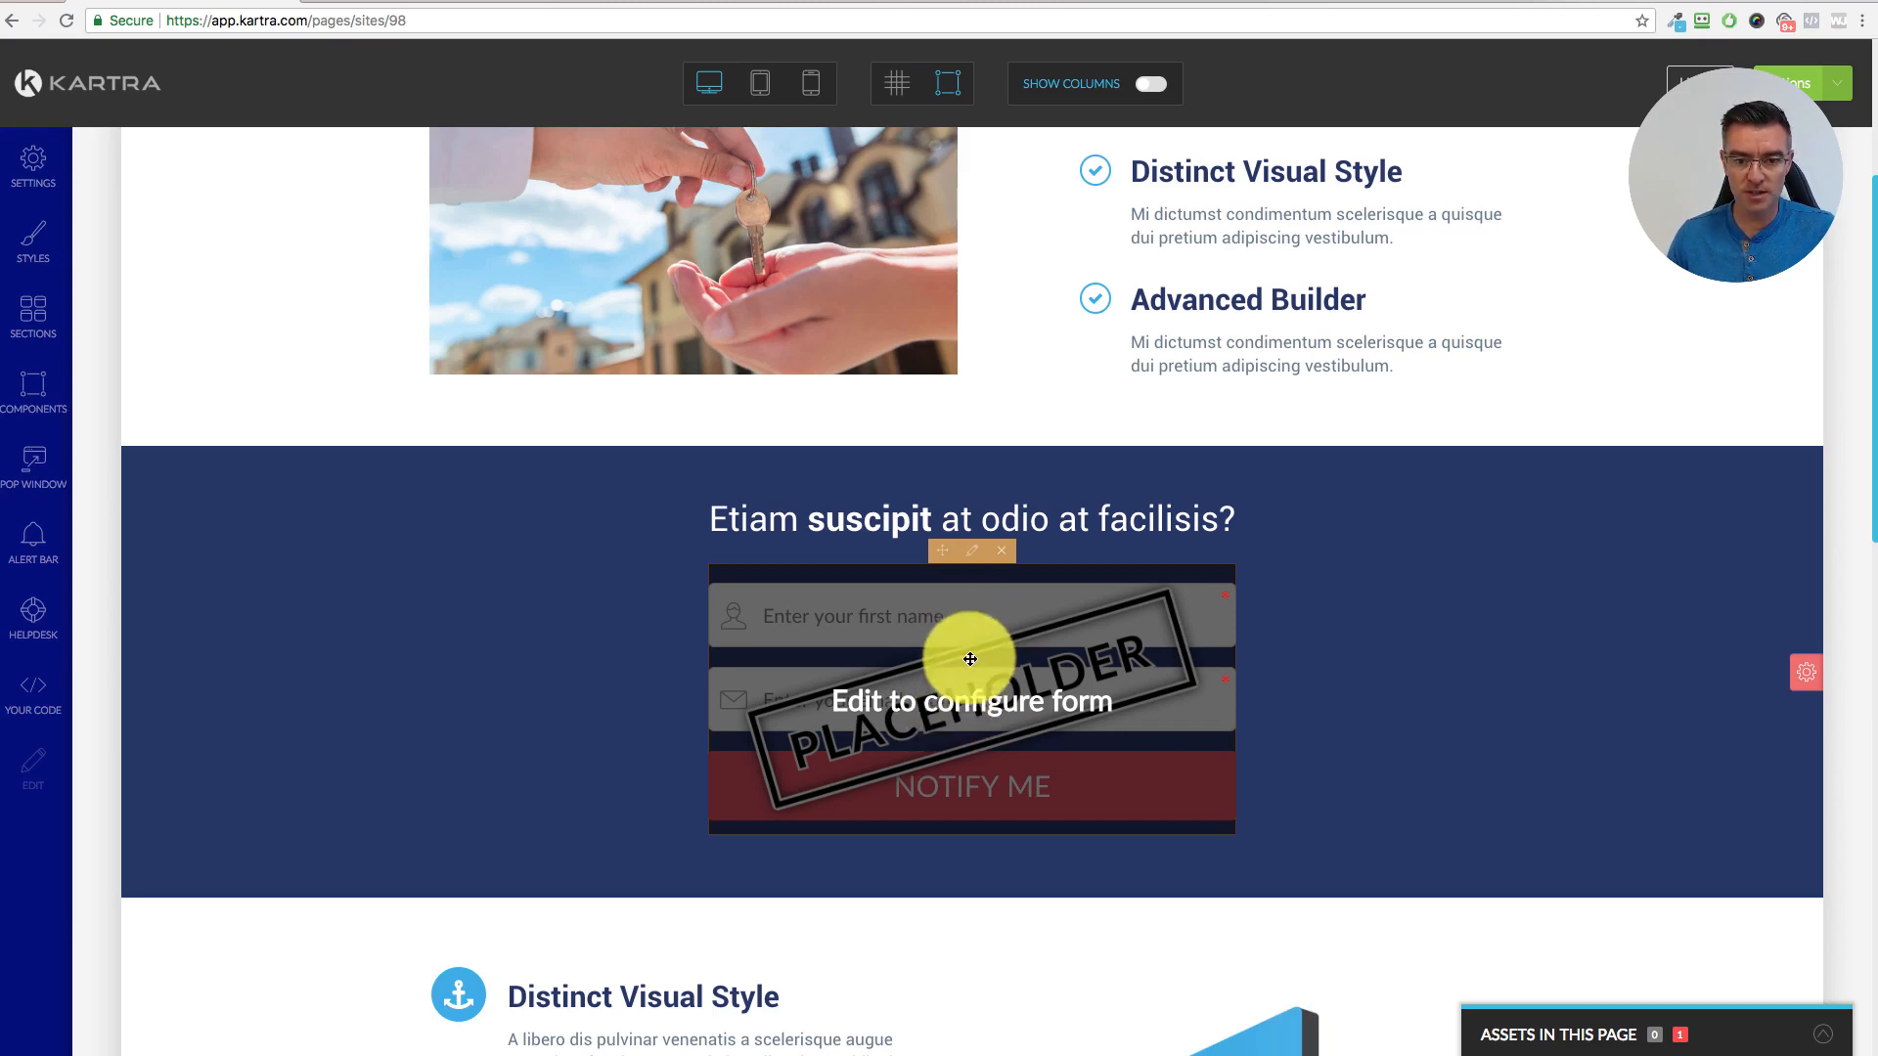
pyautogui.click(974, 557)
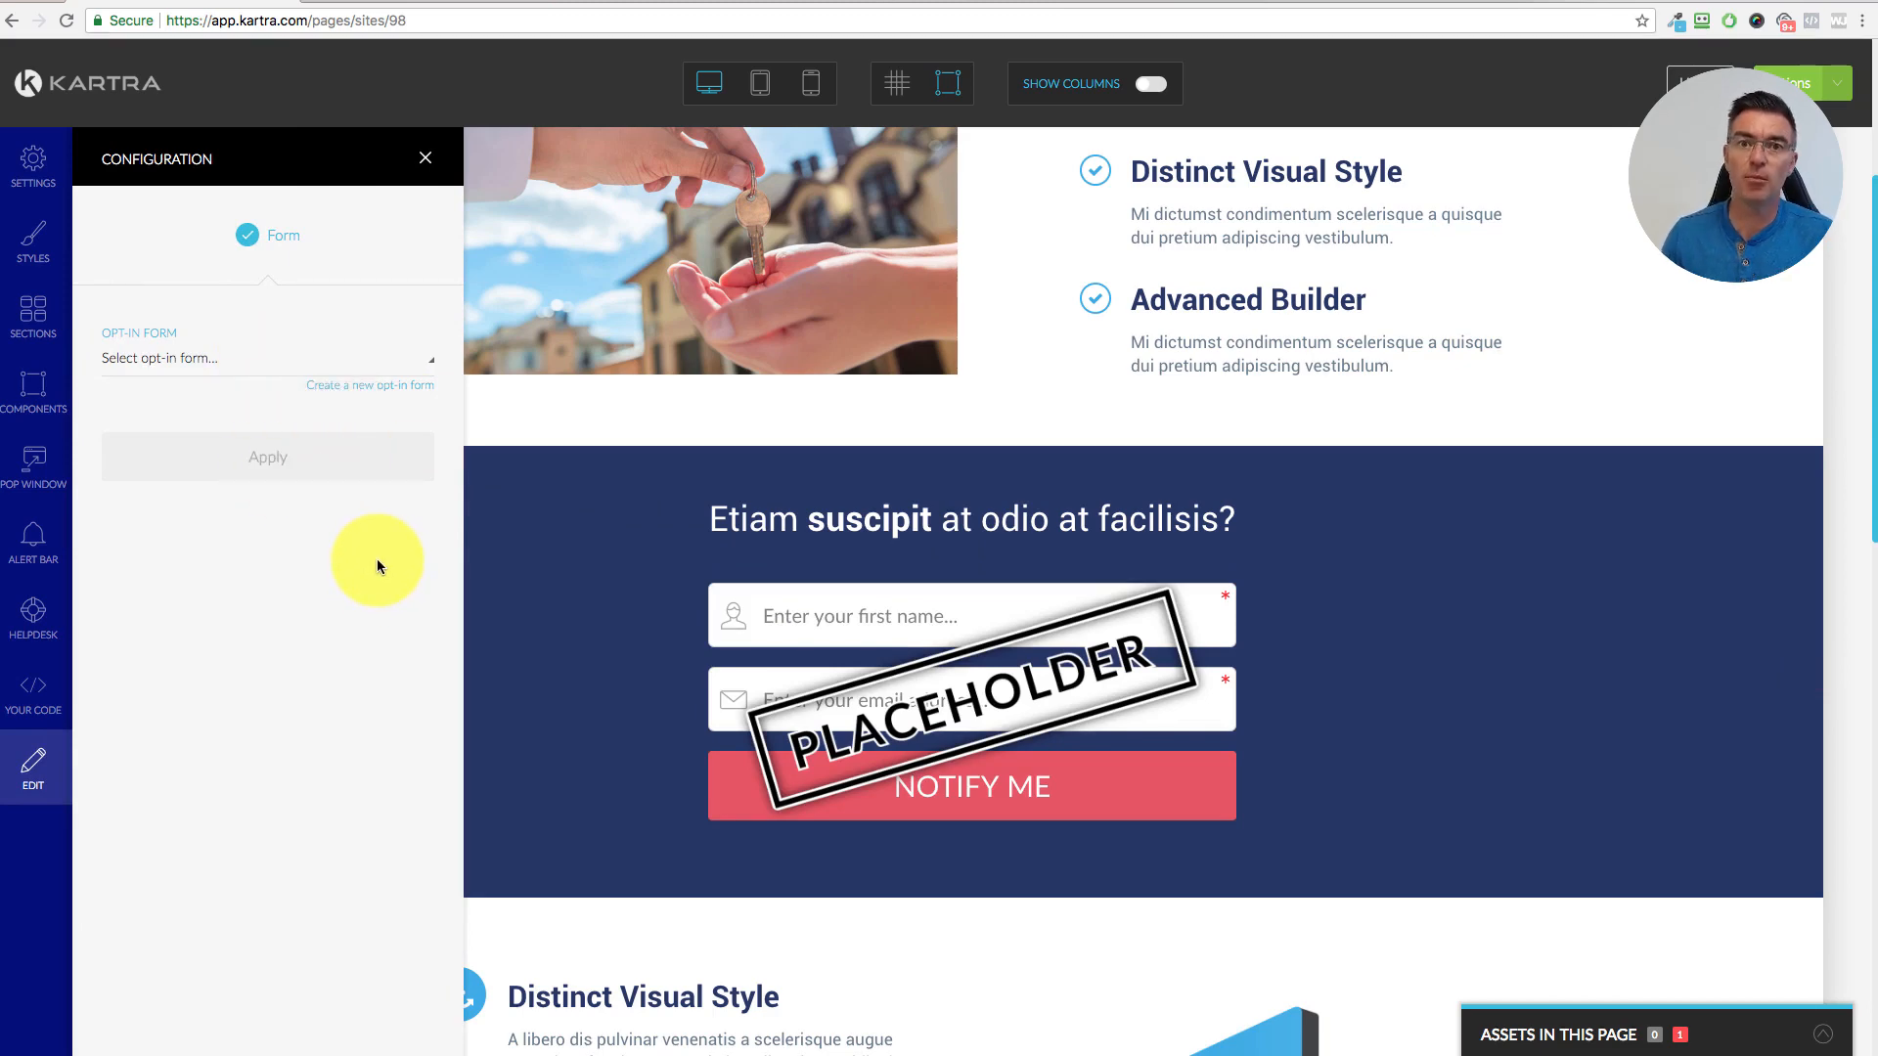
pyautogui.click(371, 391)
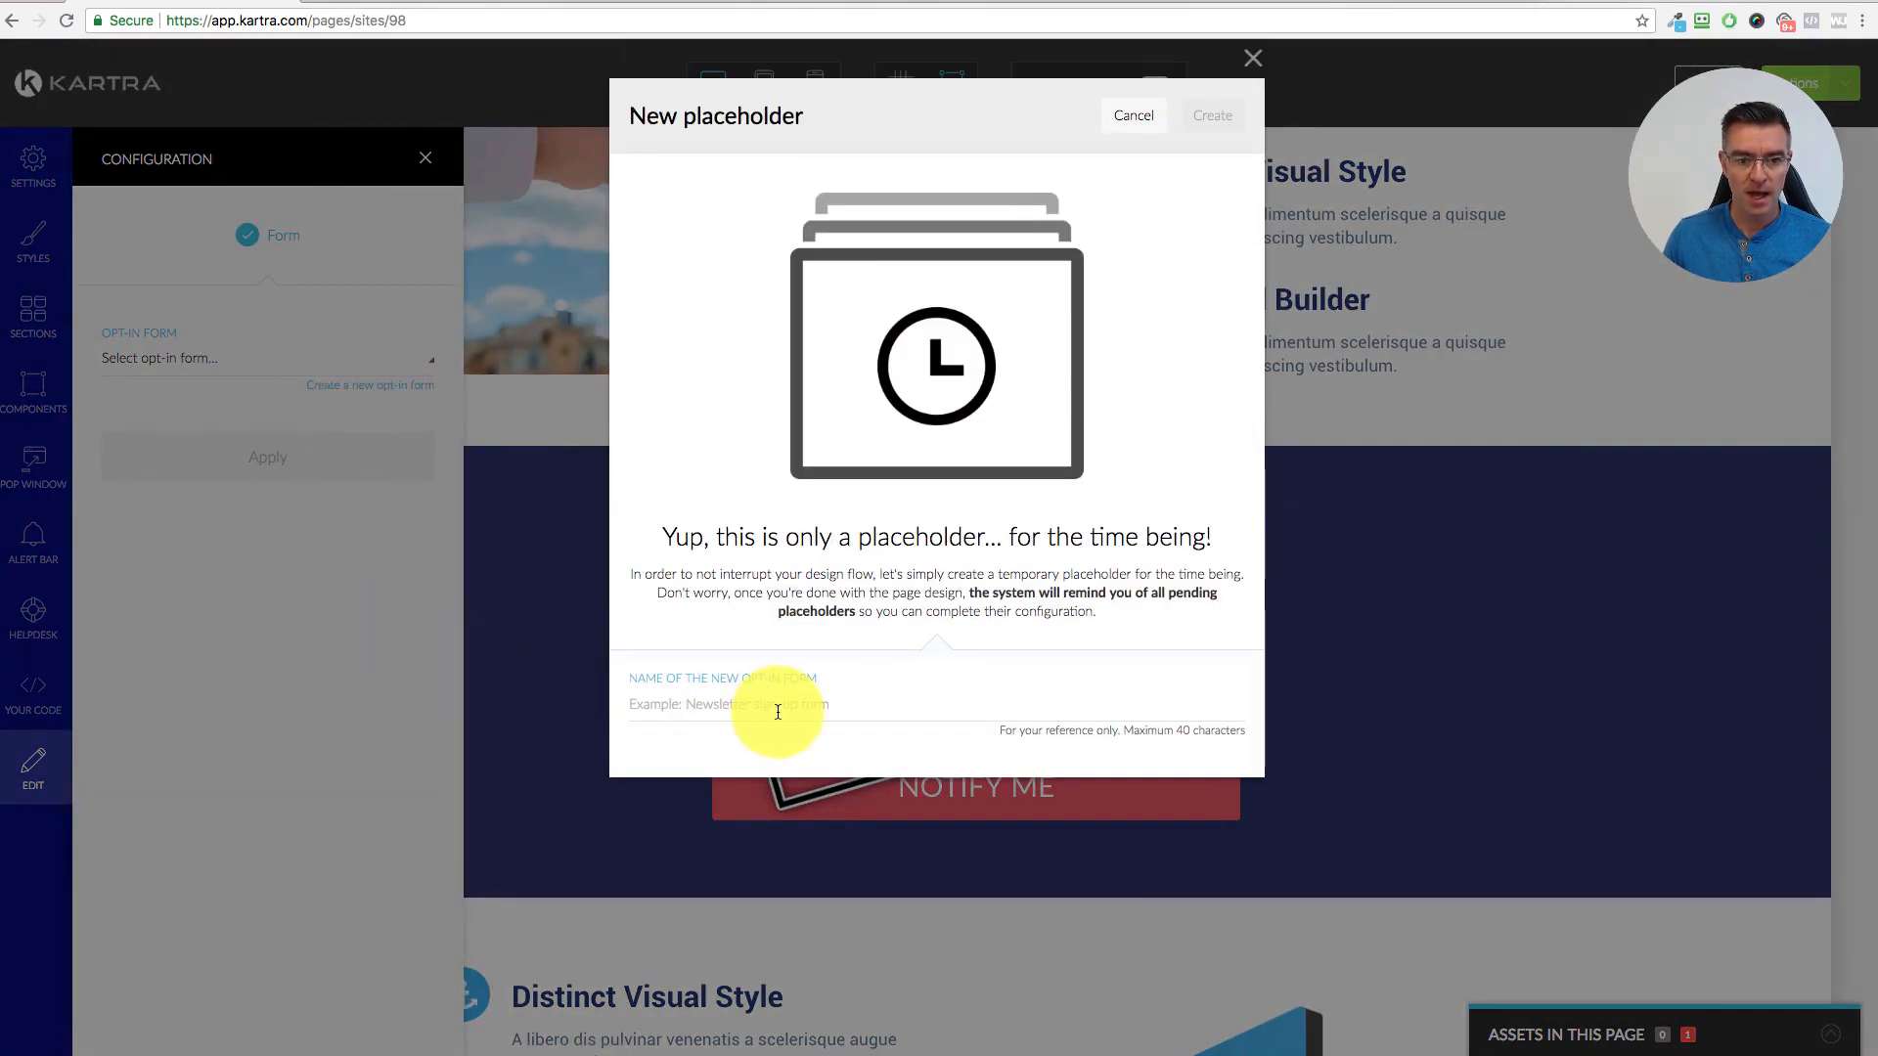
pyautogui.click(777, 706)
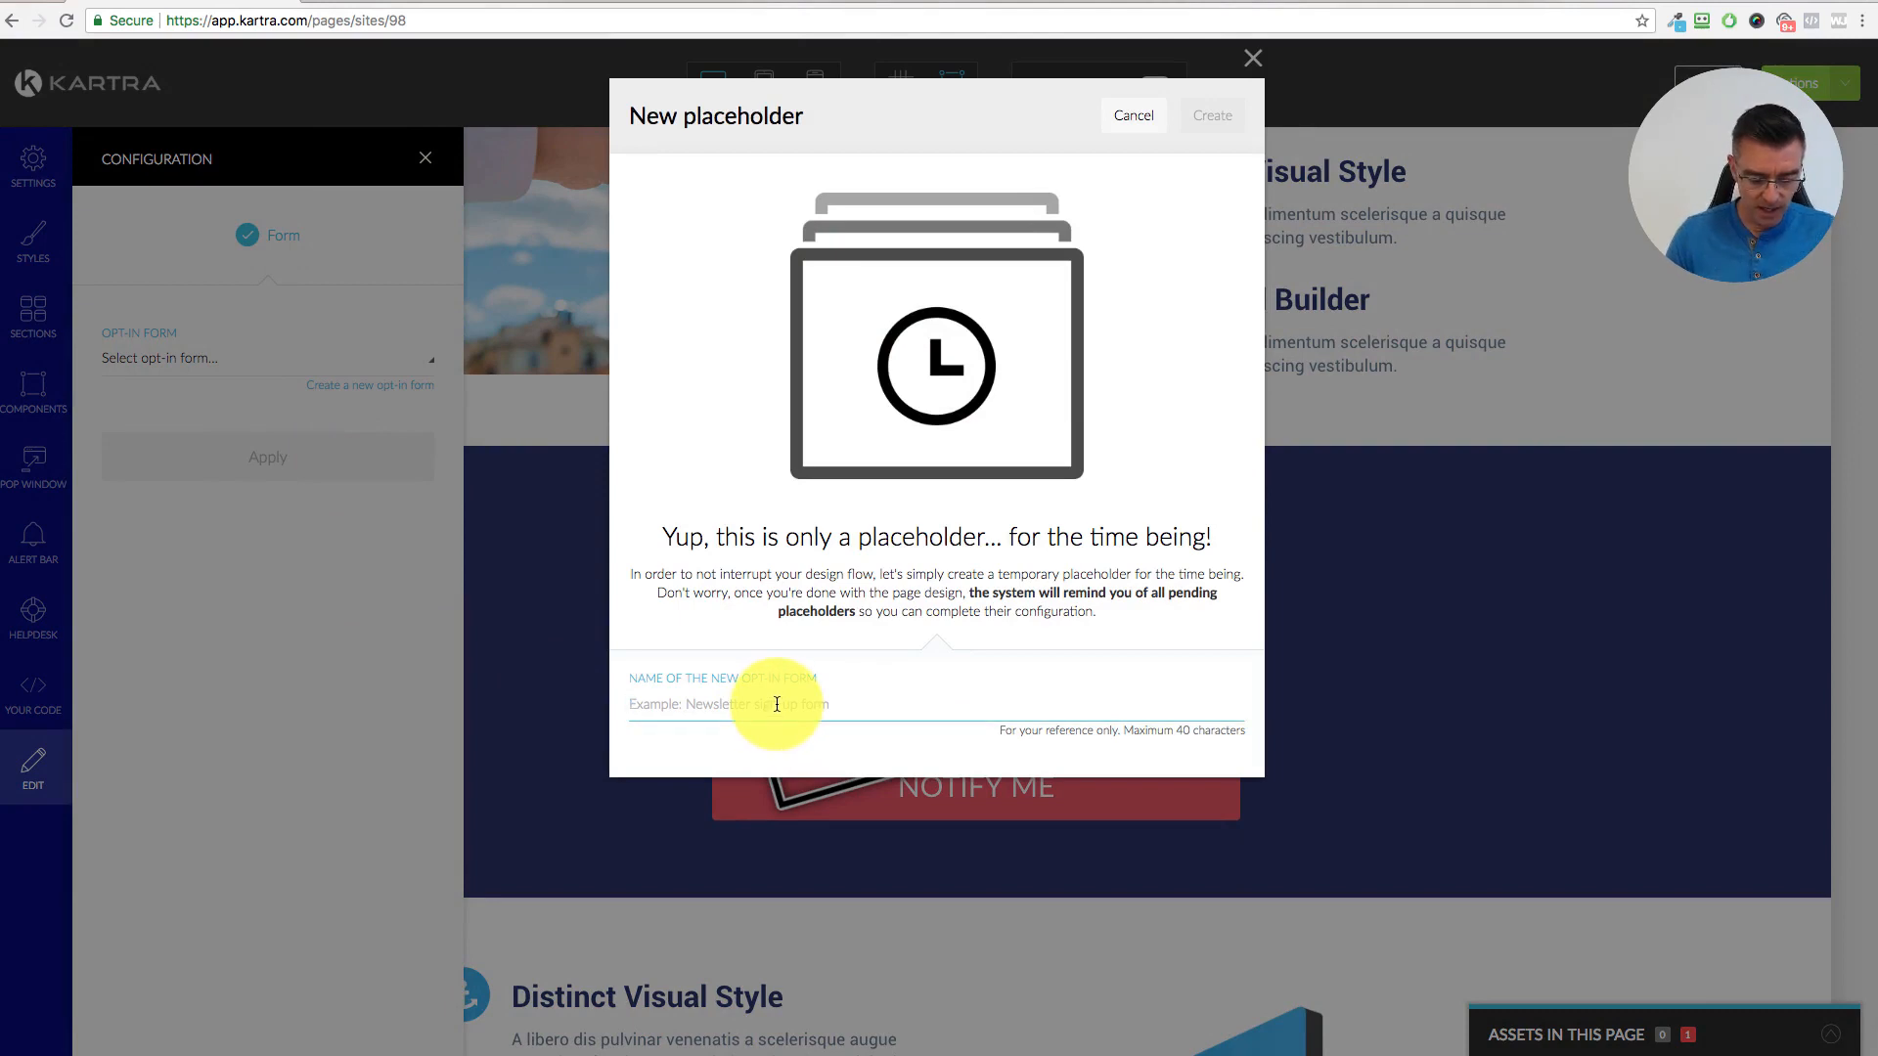
pyautogui.write('Demo Optin')
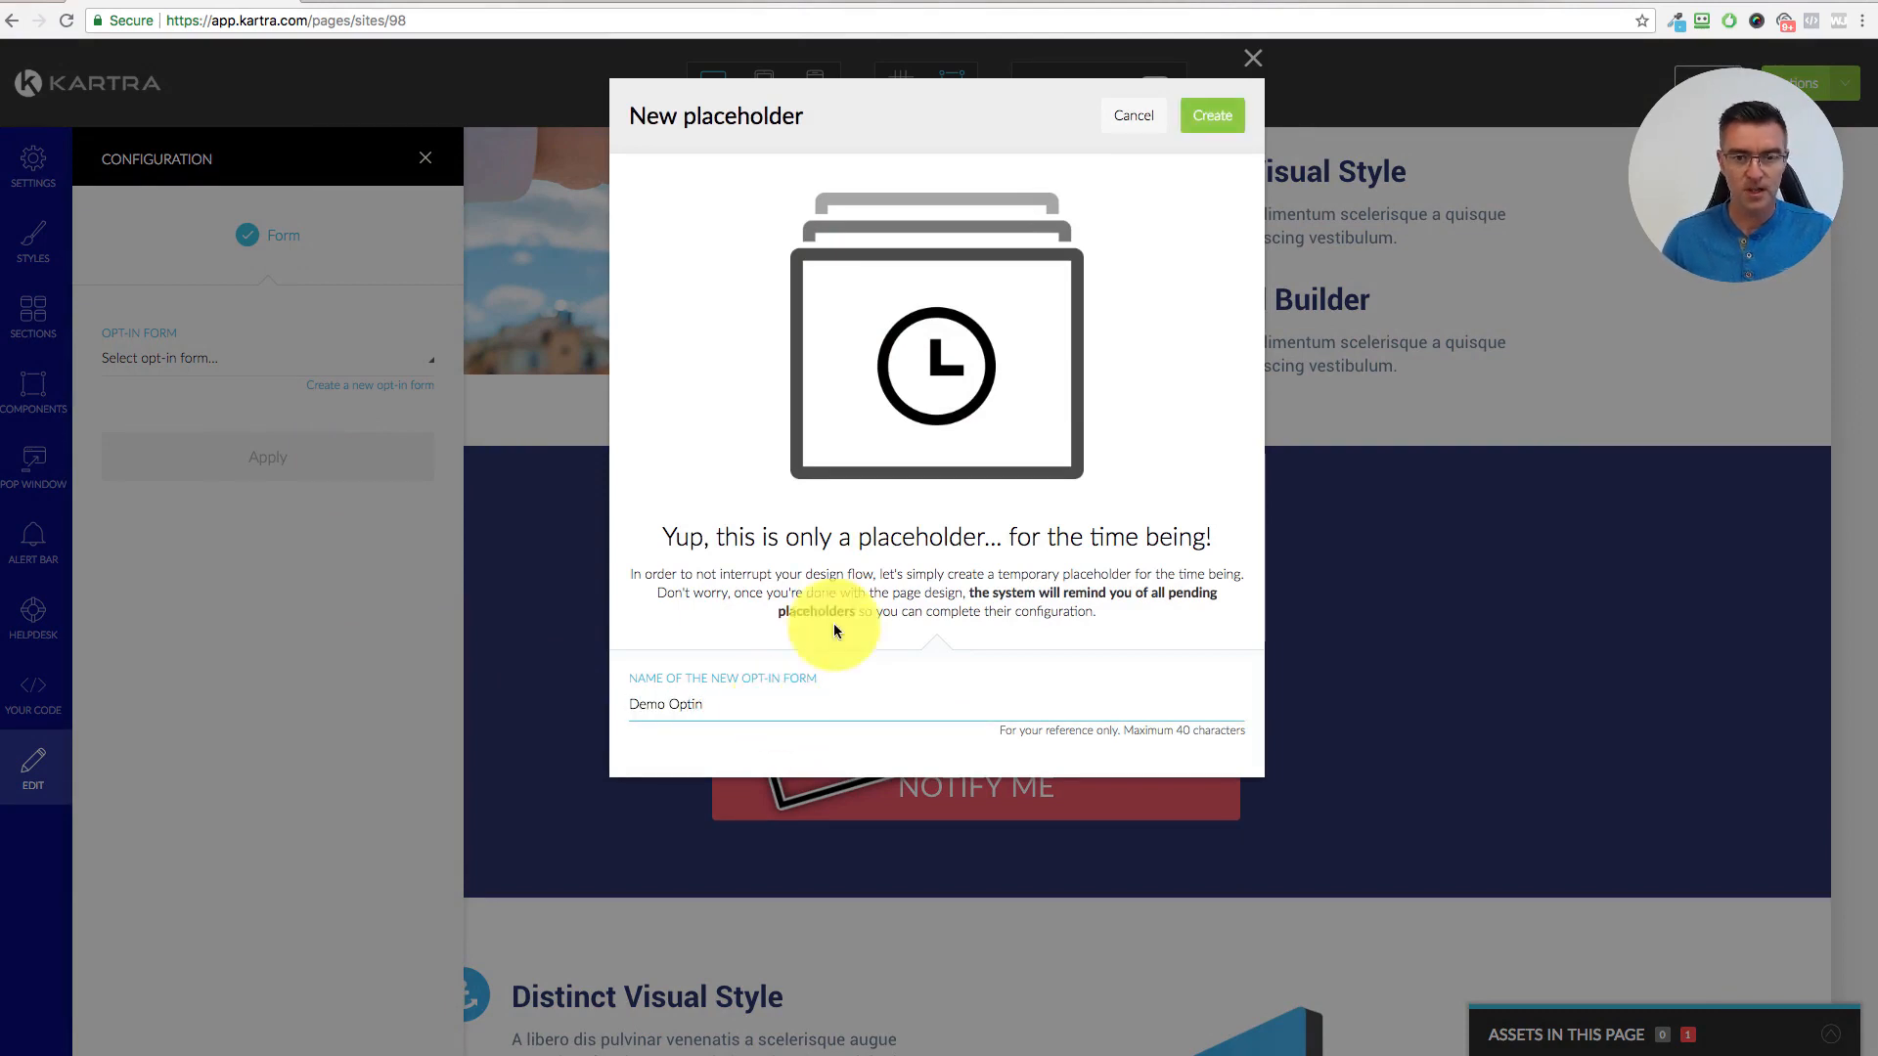
pyautogui.click(1228, 117)
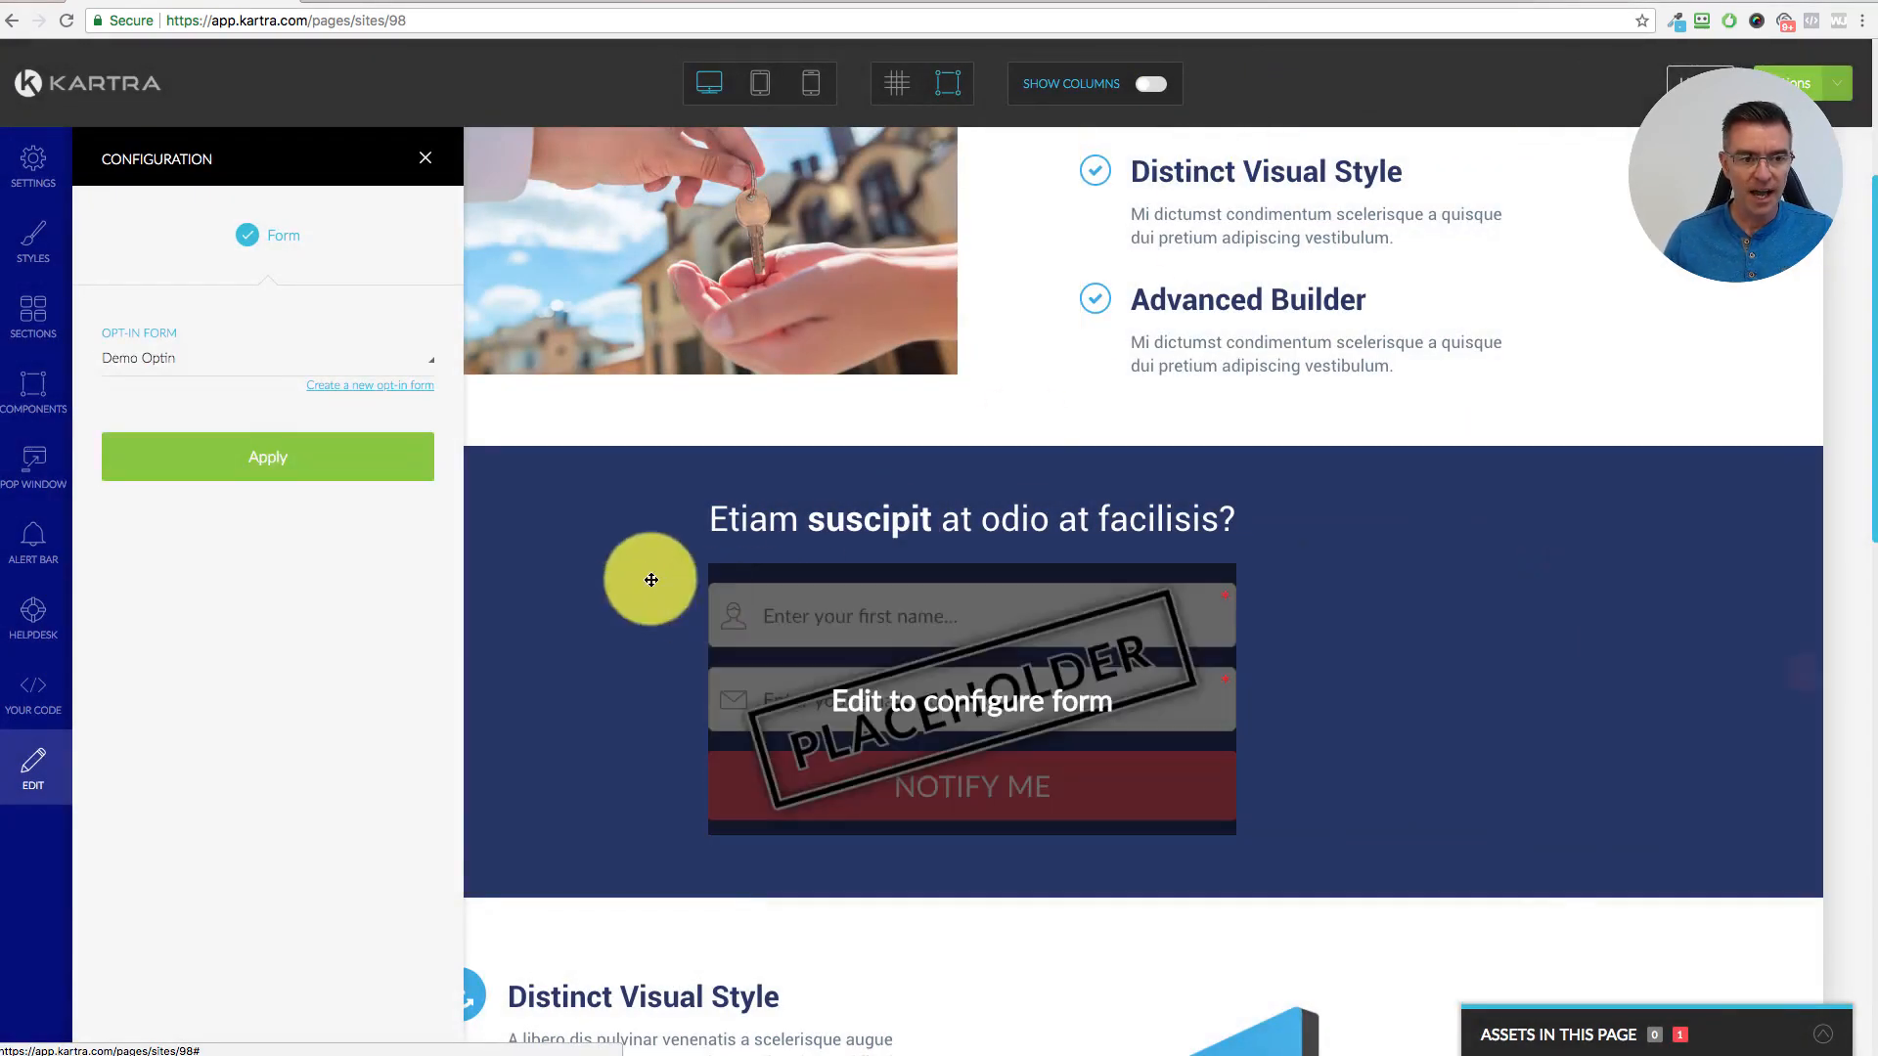
# - Apply the Demo Optin form to the form placeholder
pyautogui.click(279, 460)
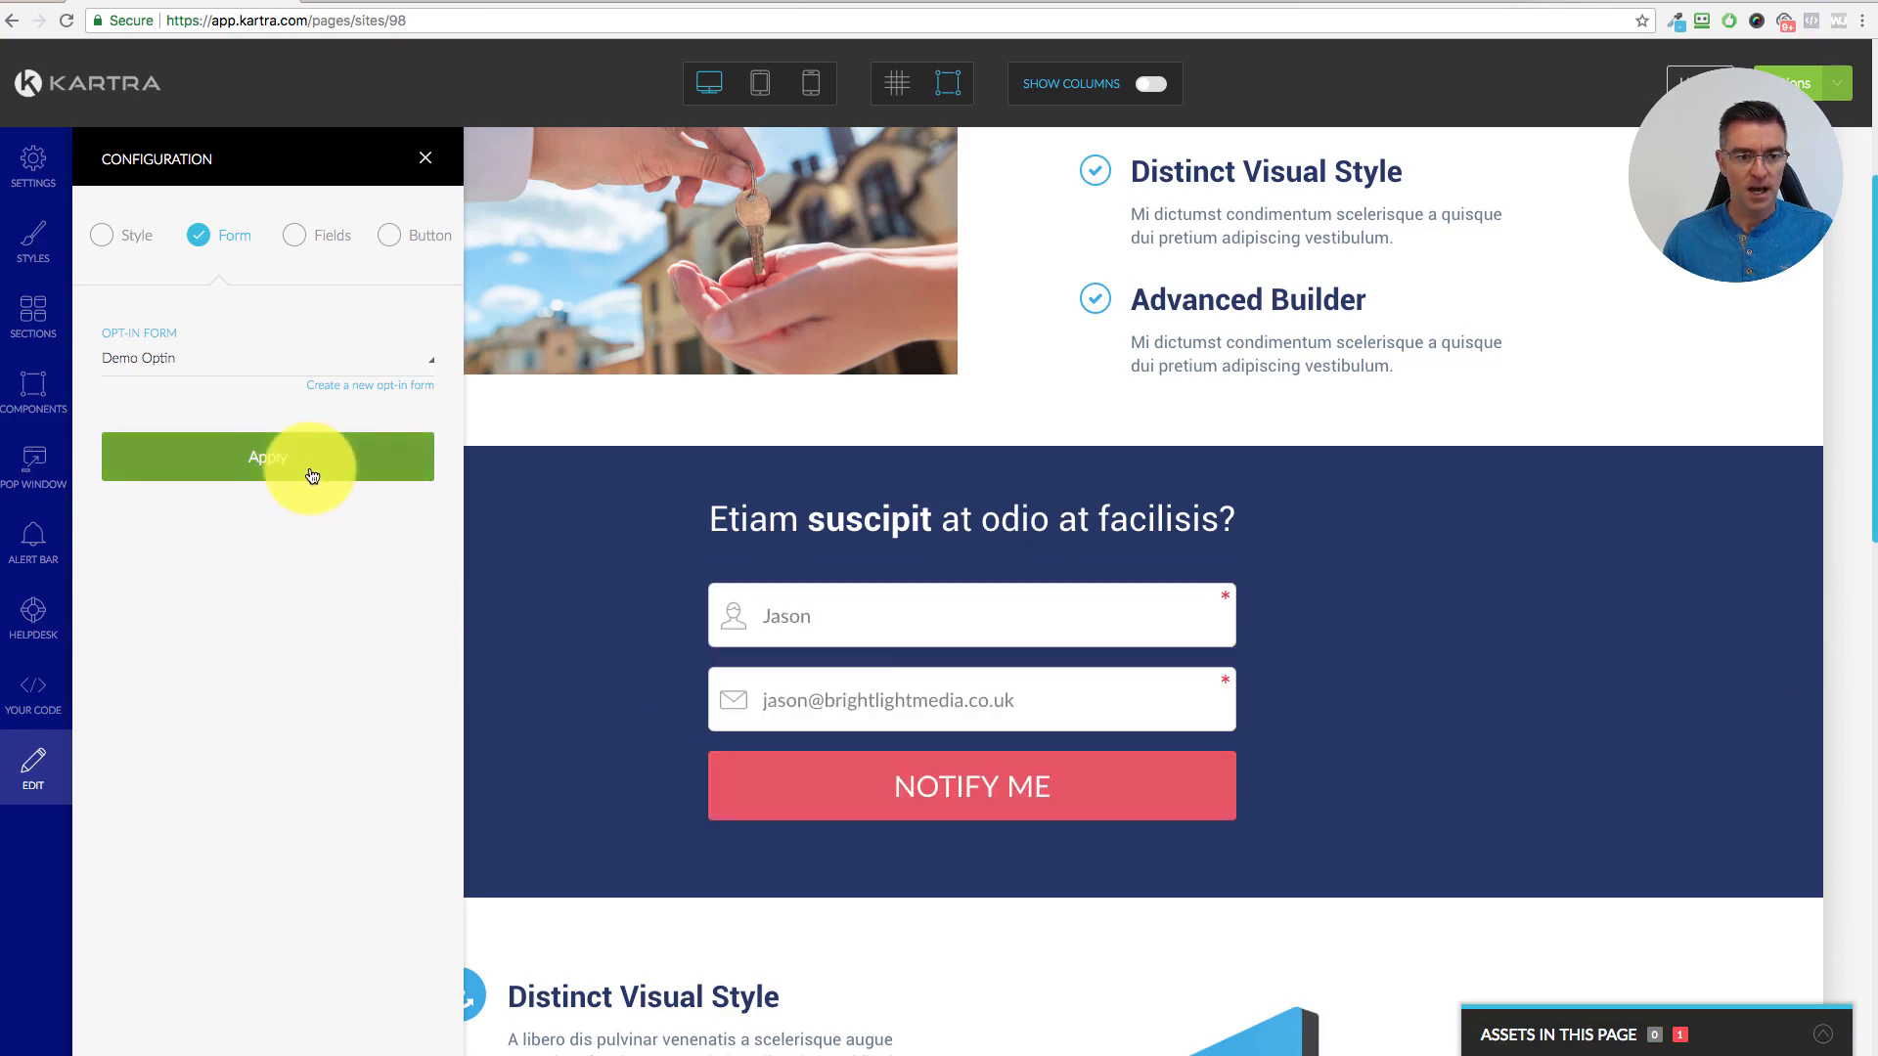
# - Try the opt-in form without its field icons and switch the icons back on
pyautogui.click(295, 234)
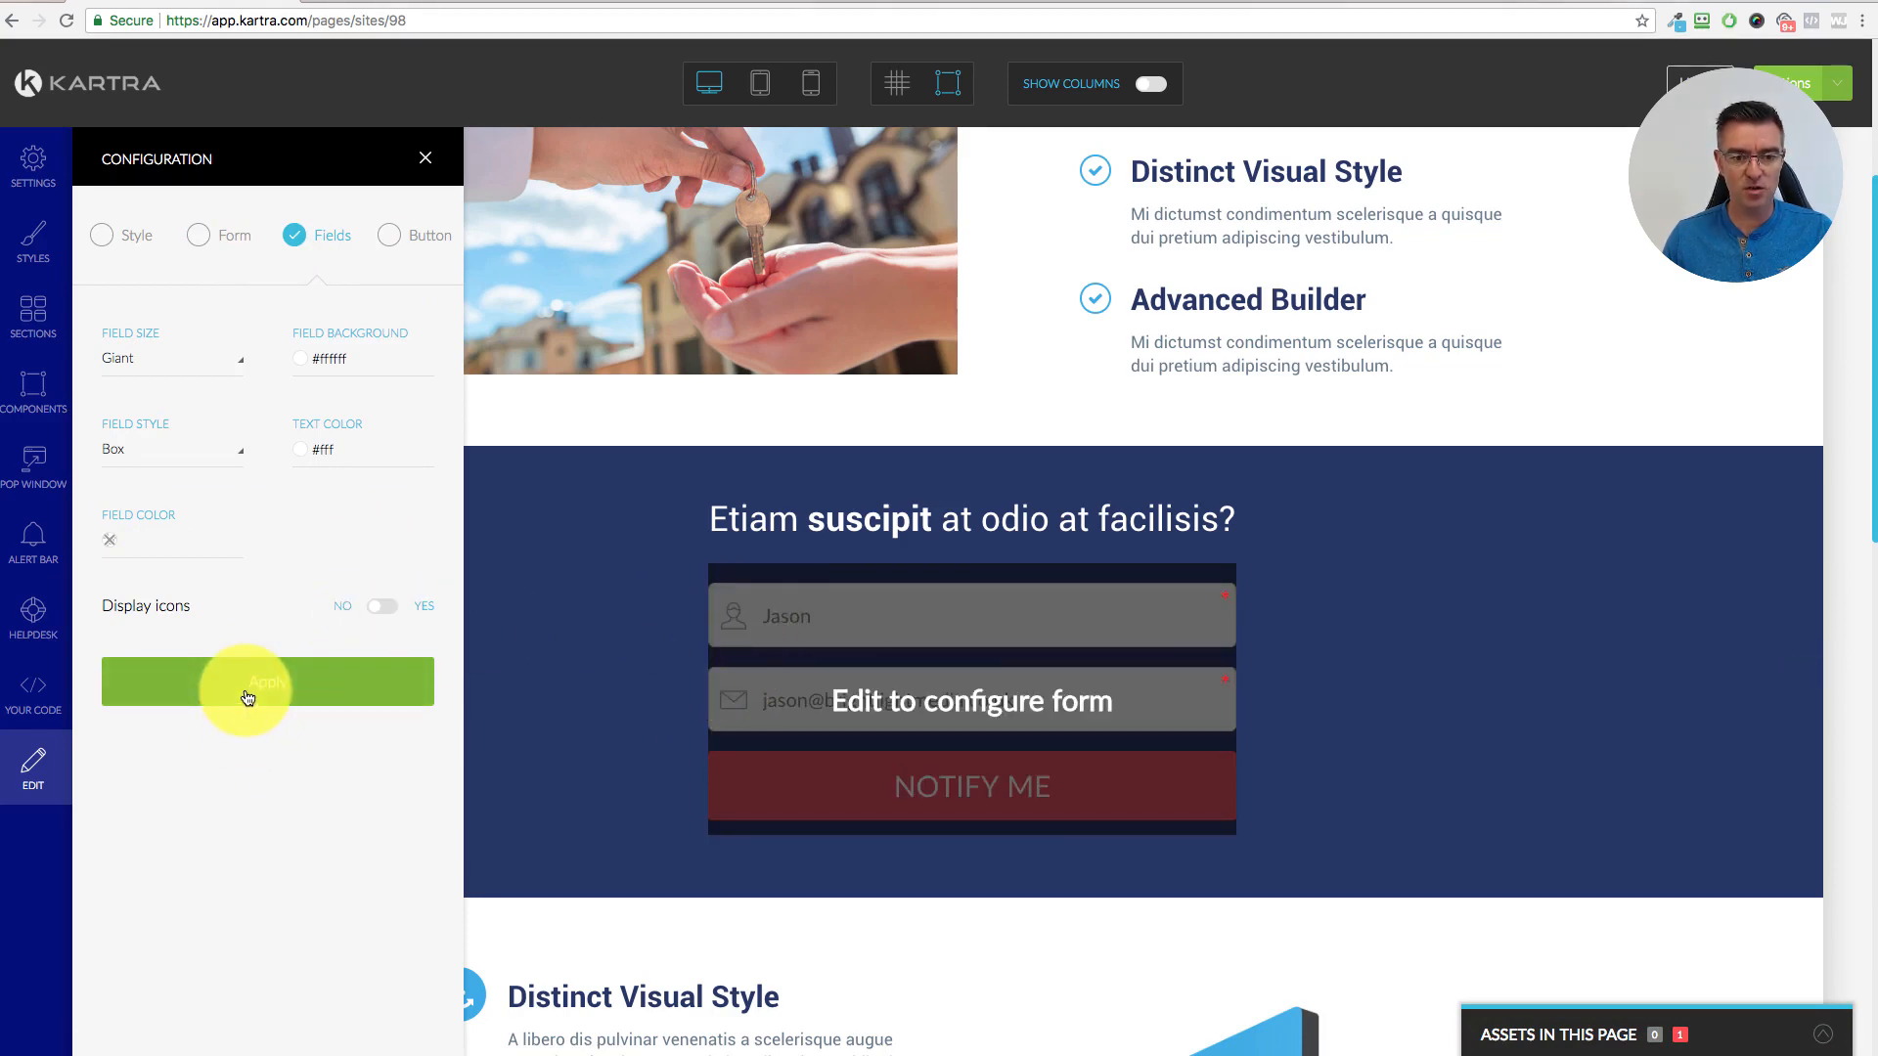
pyautogui.click(335, 683)
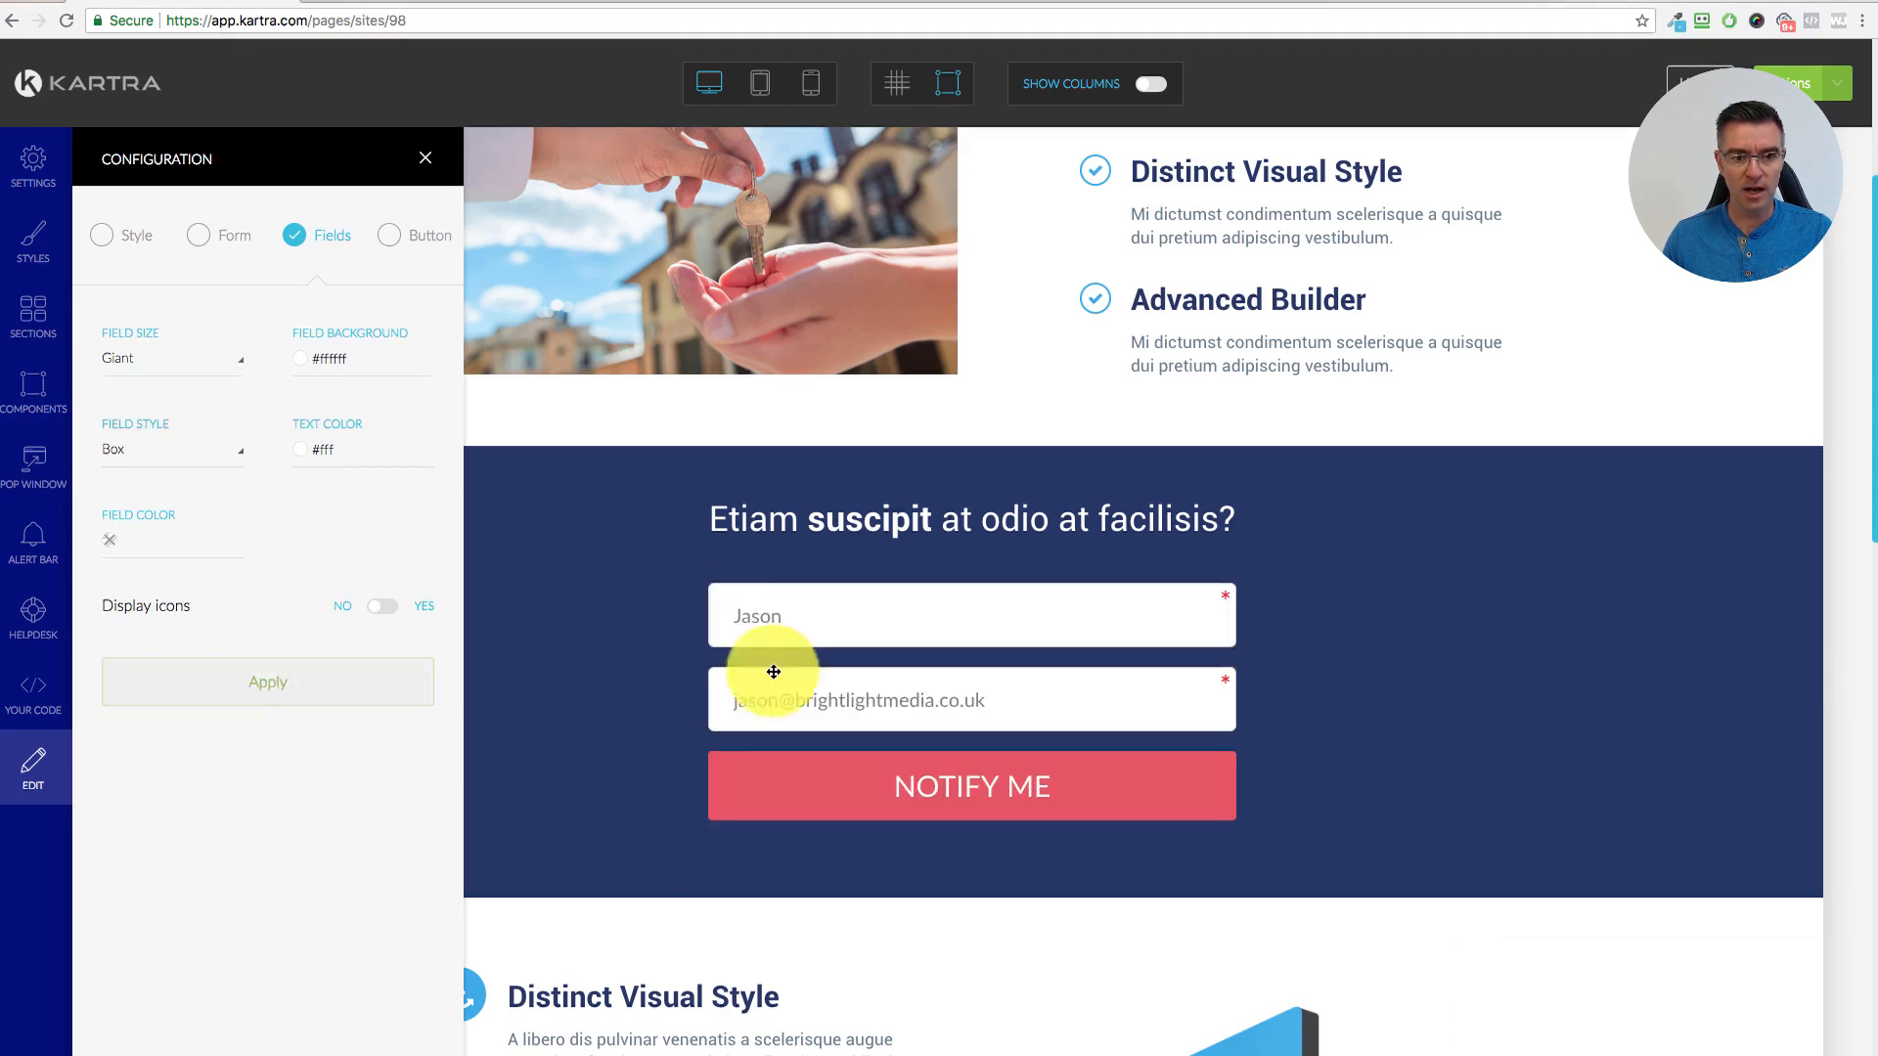
pyautogui.click(383, 607)
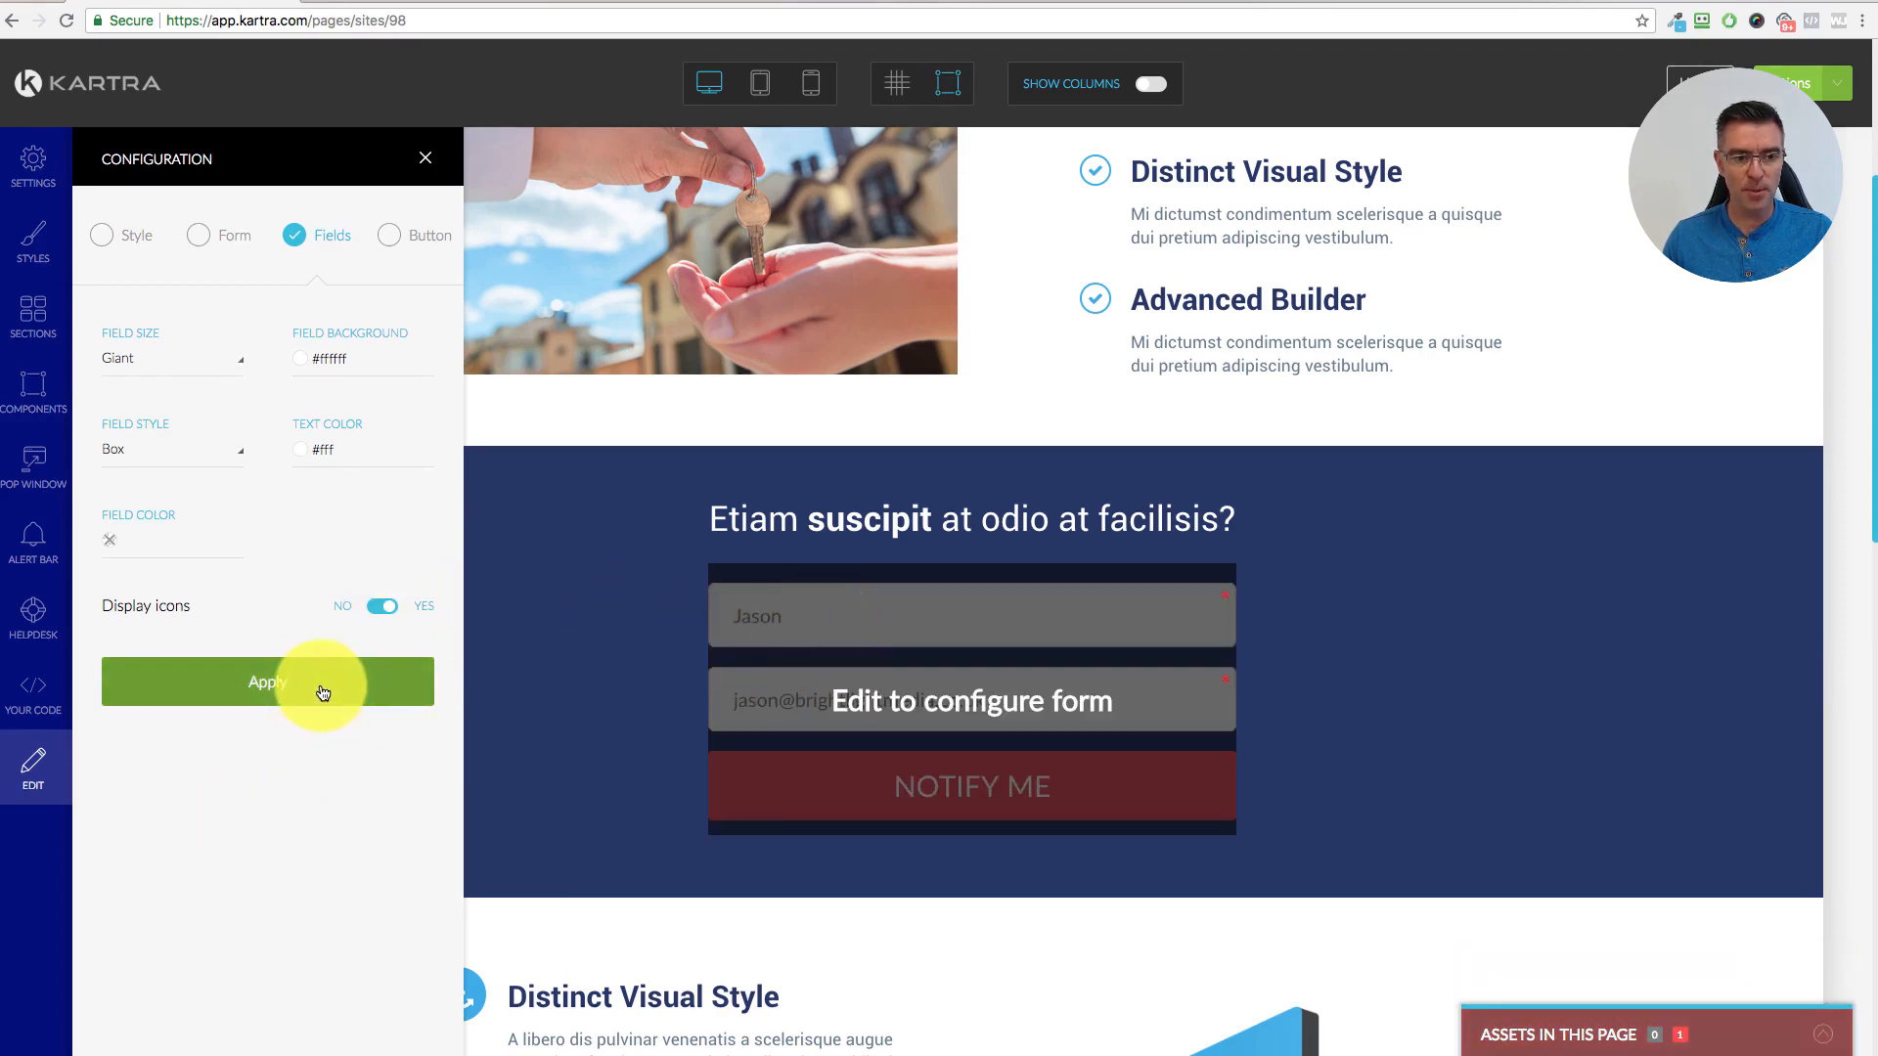
pyautogui.click(323, 693)
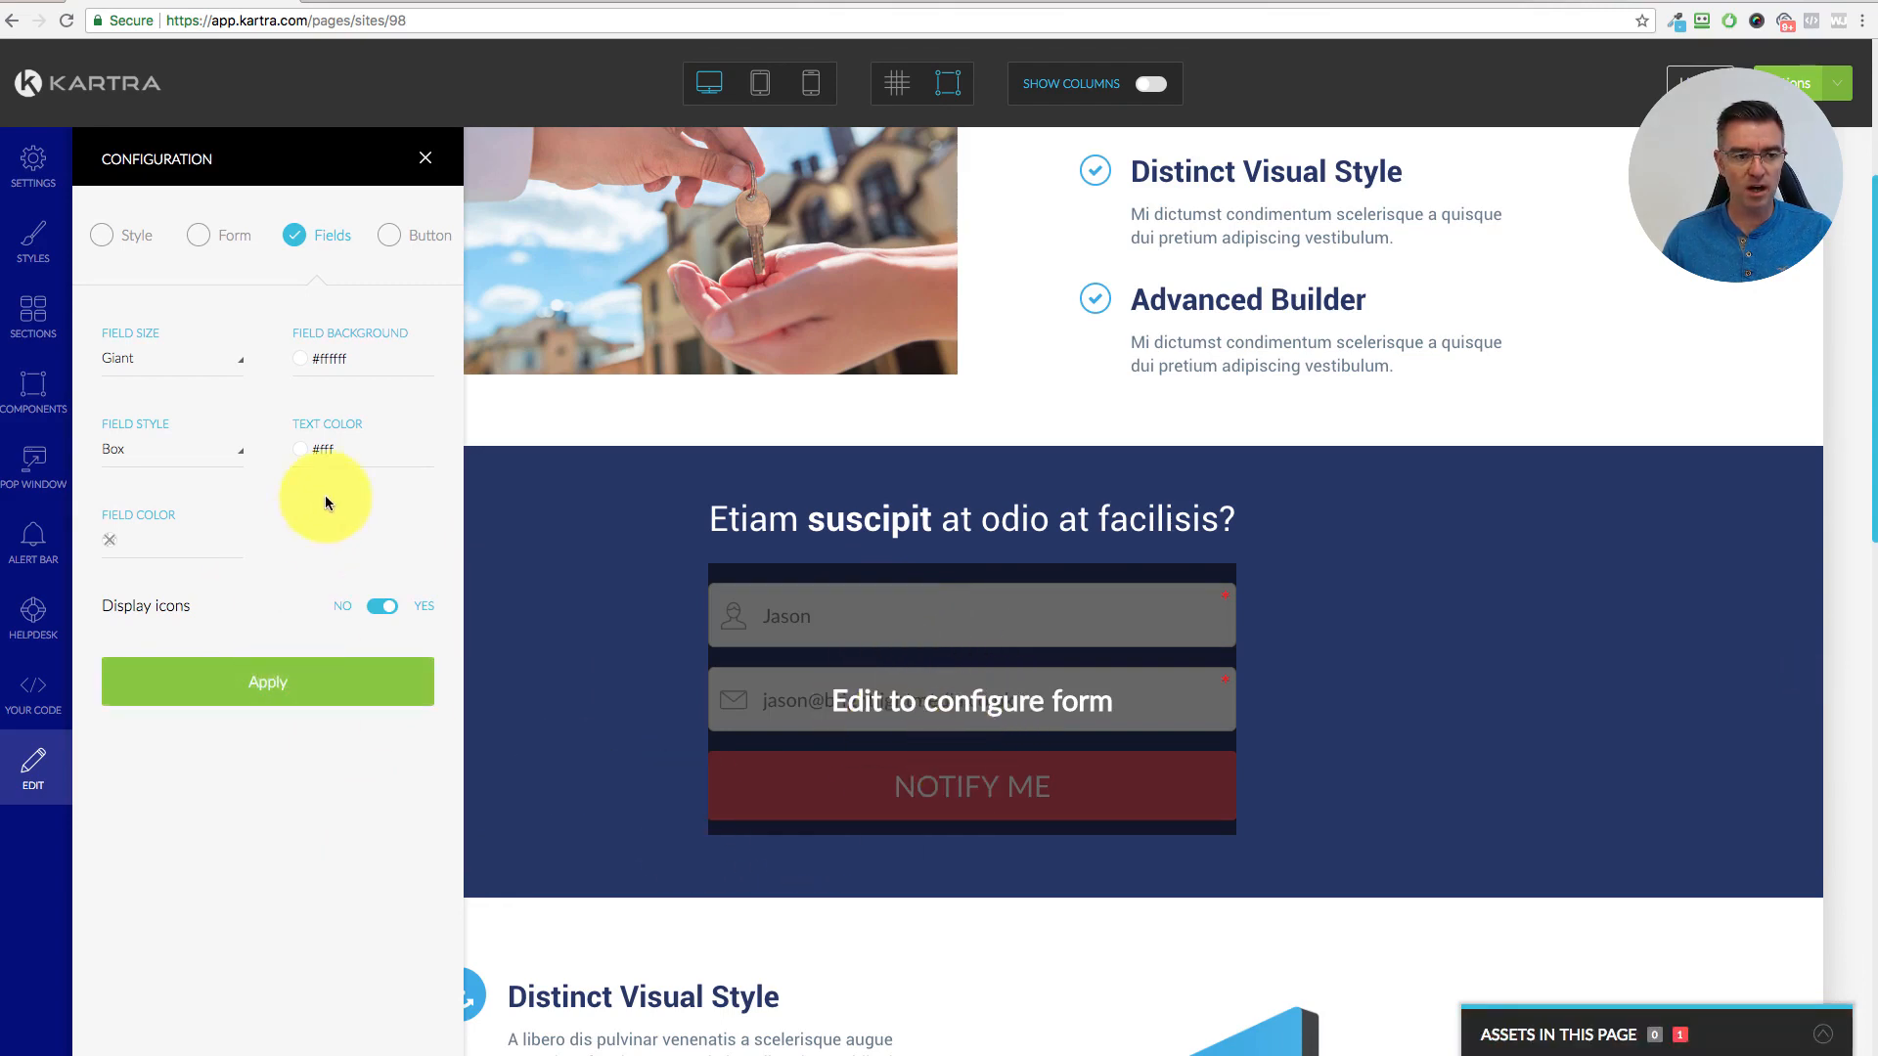
# - Set the NOTIFY ME button's background color to green, rgb(125, 235, 84), apply it and close the form configuration
pyautogui.click(202, 236)
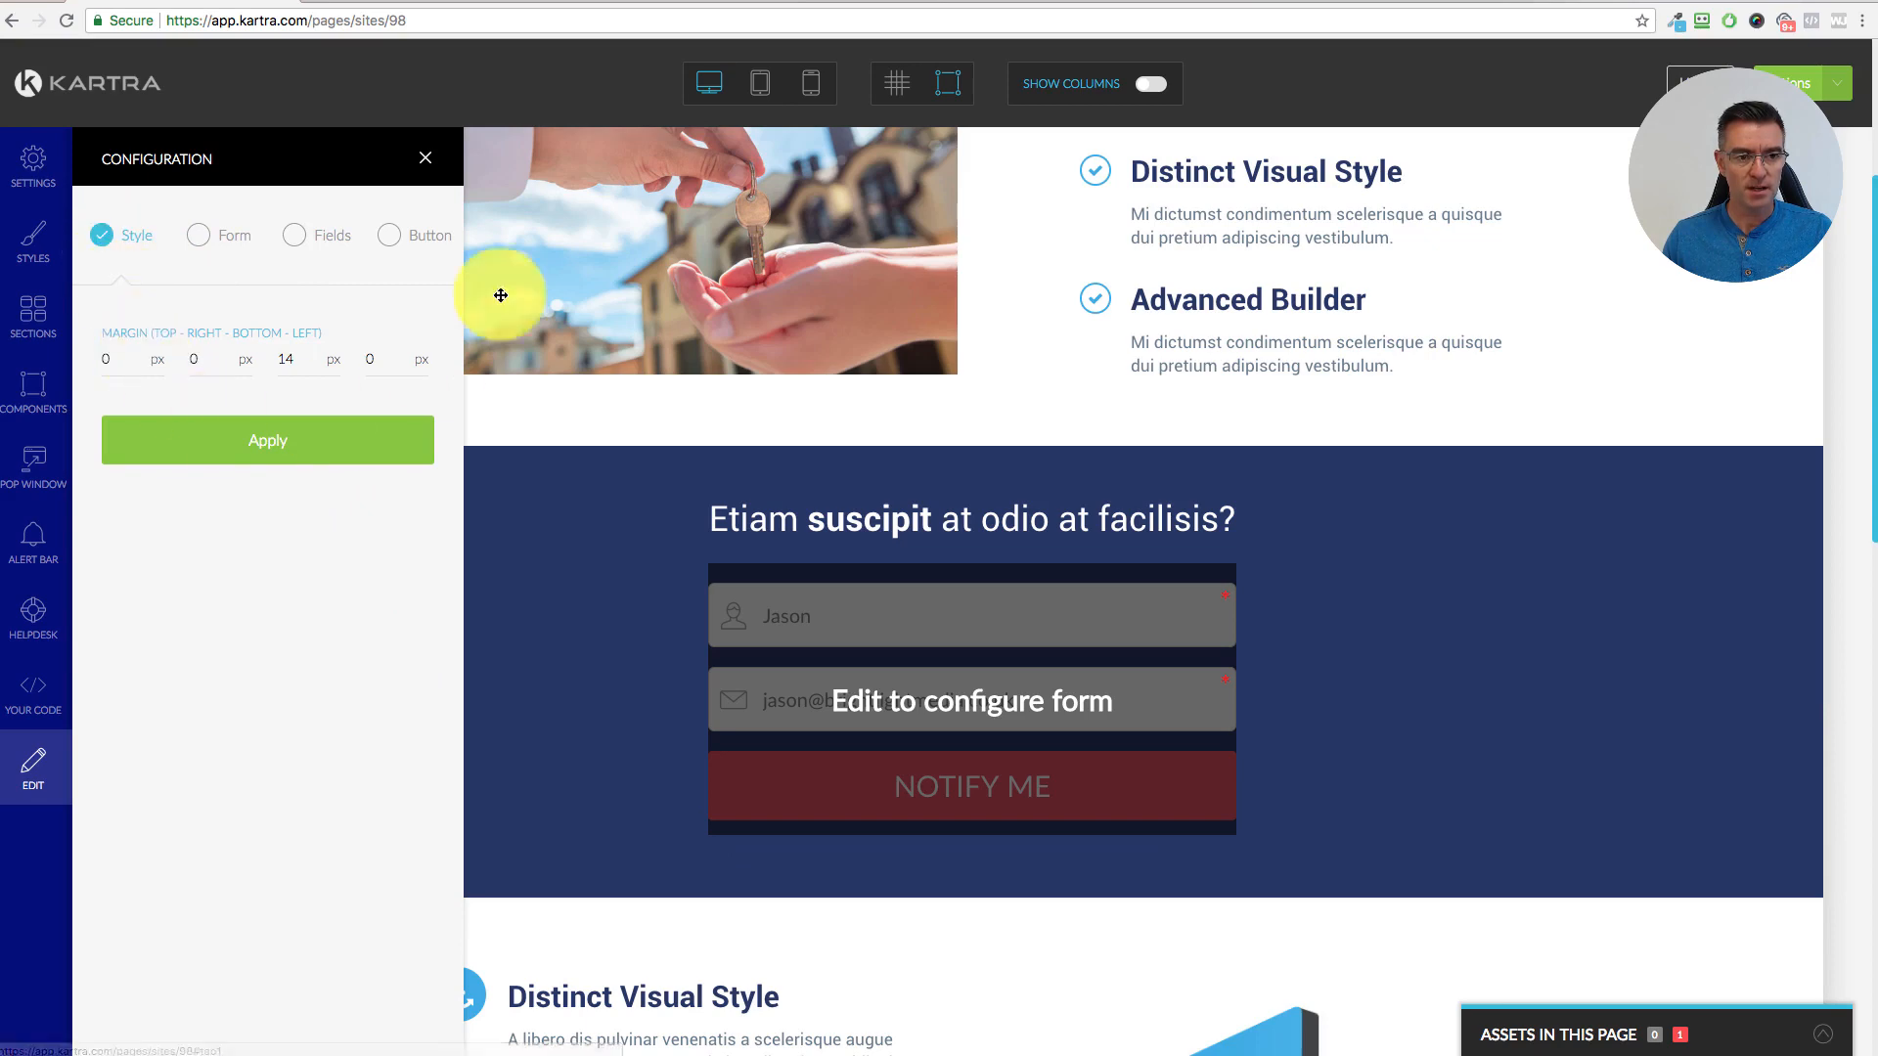
pyautogui.click(395, 237)
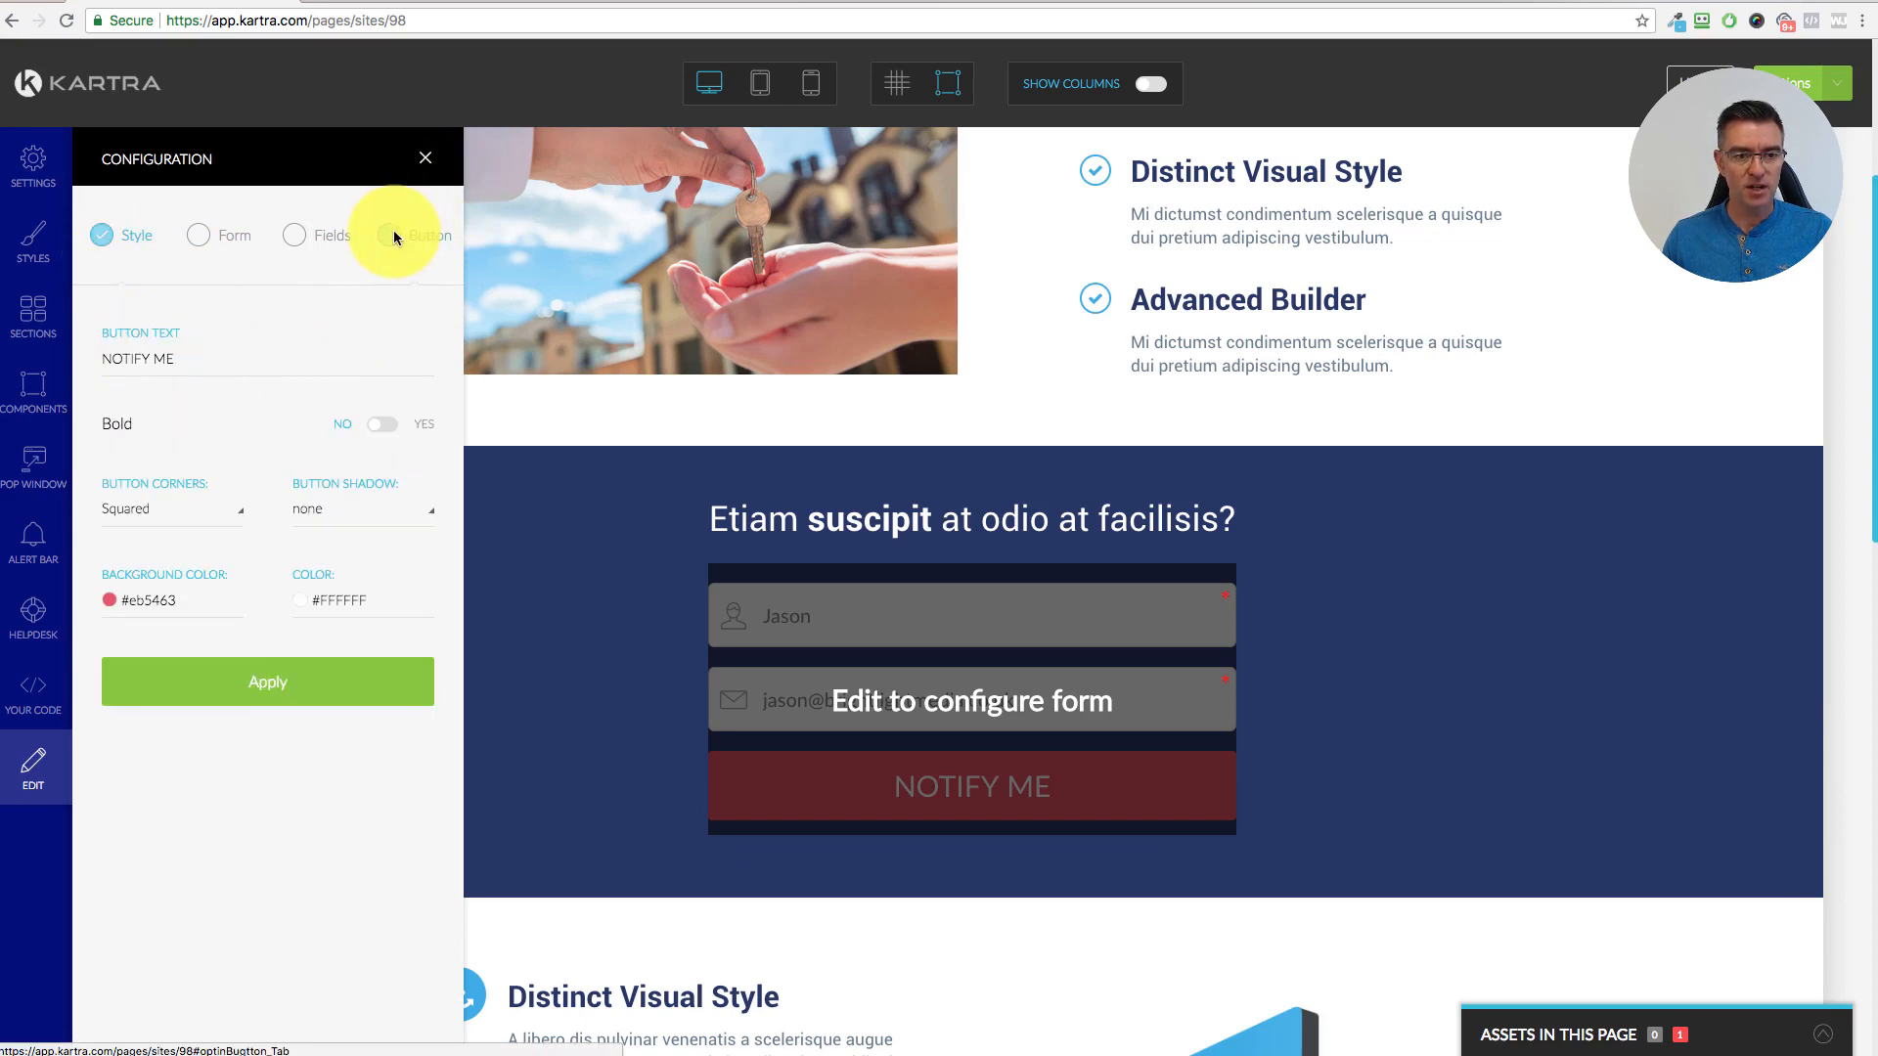
pyautogui.click(142, 604)
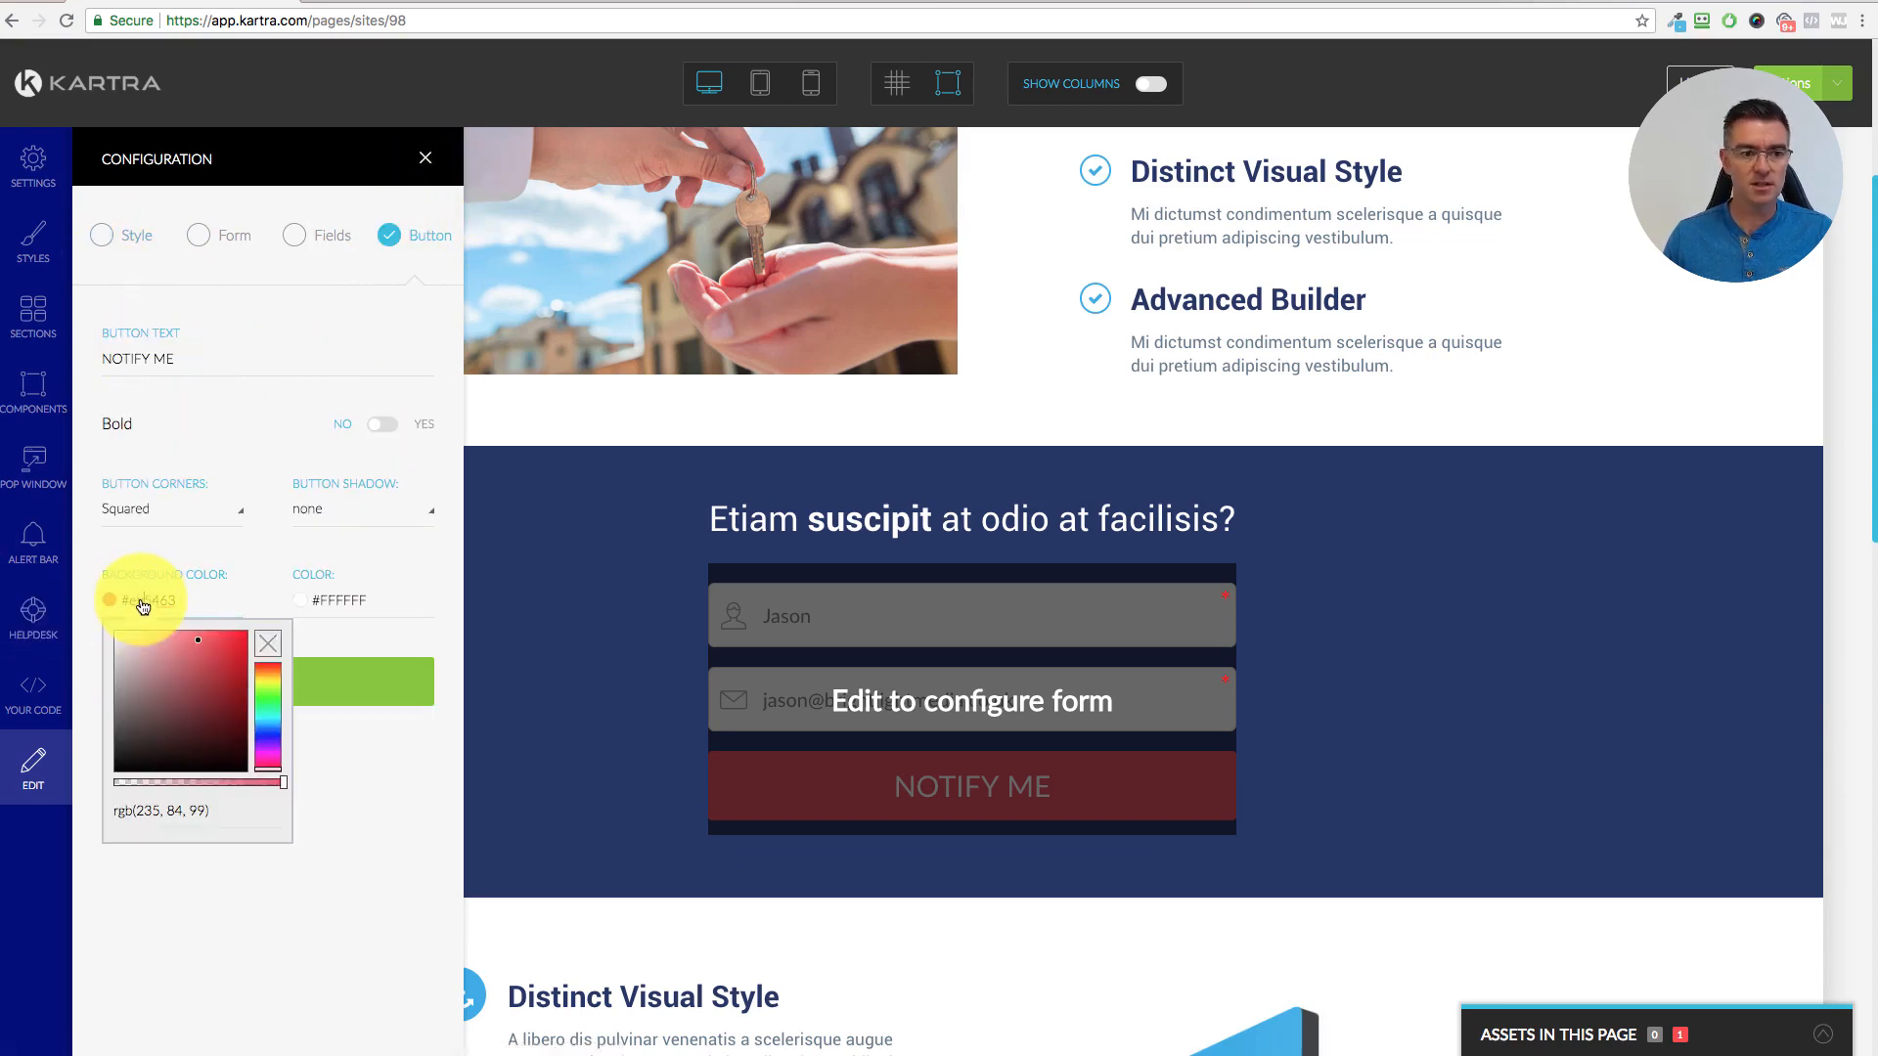
pyautogui.click(266, 695)
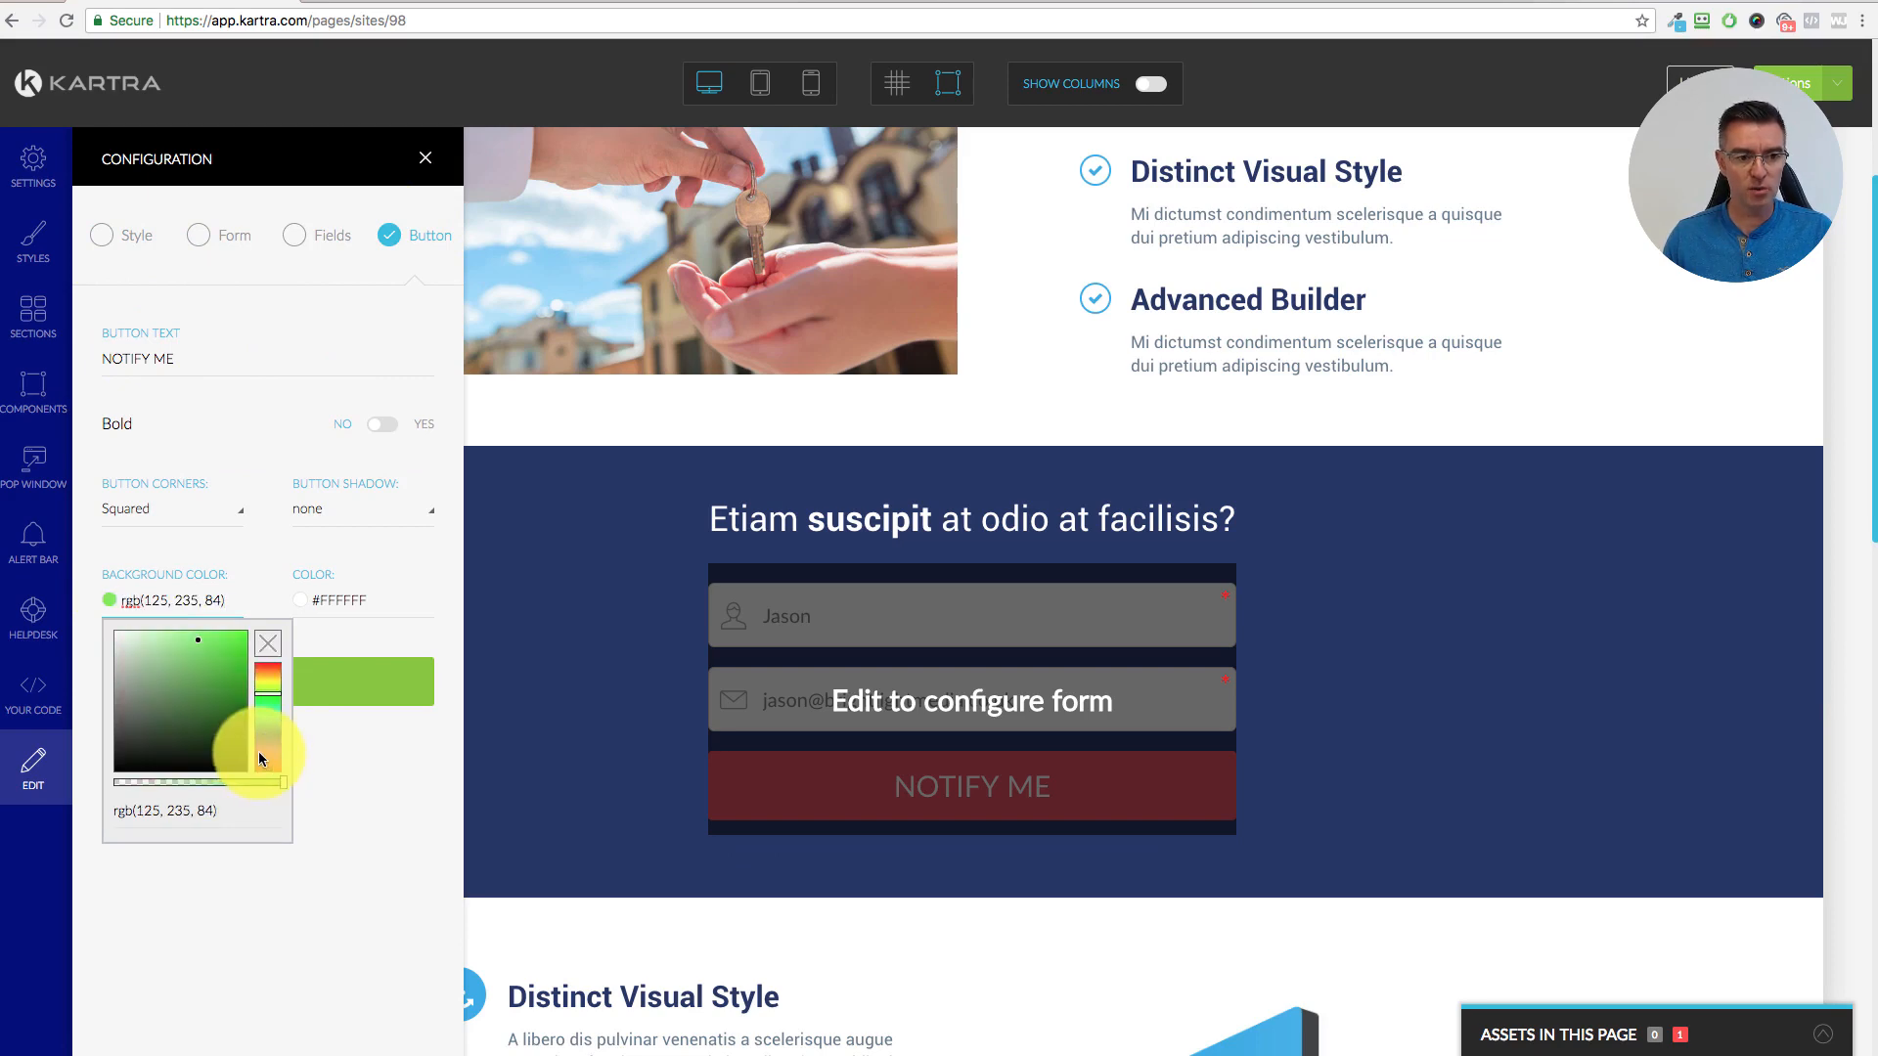
pyautogui.click(374, 755)
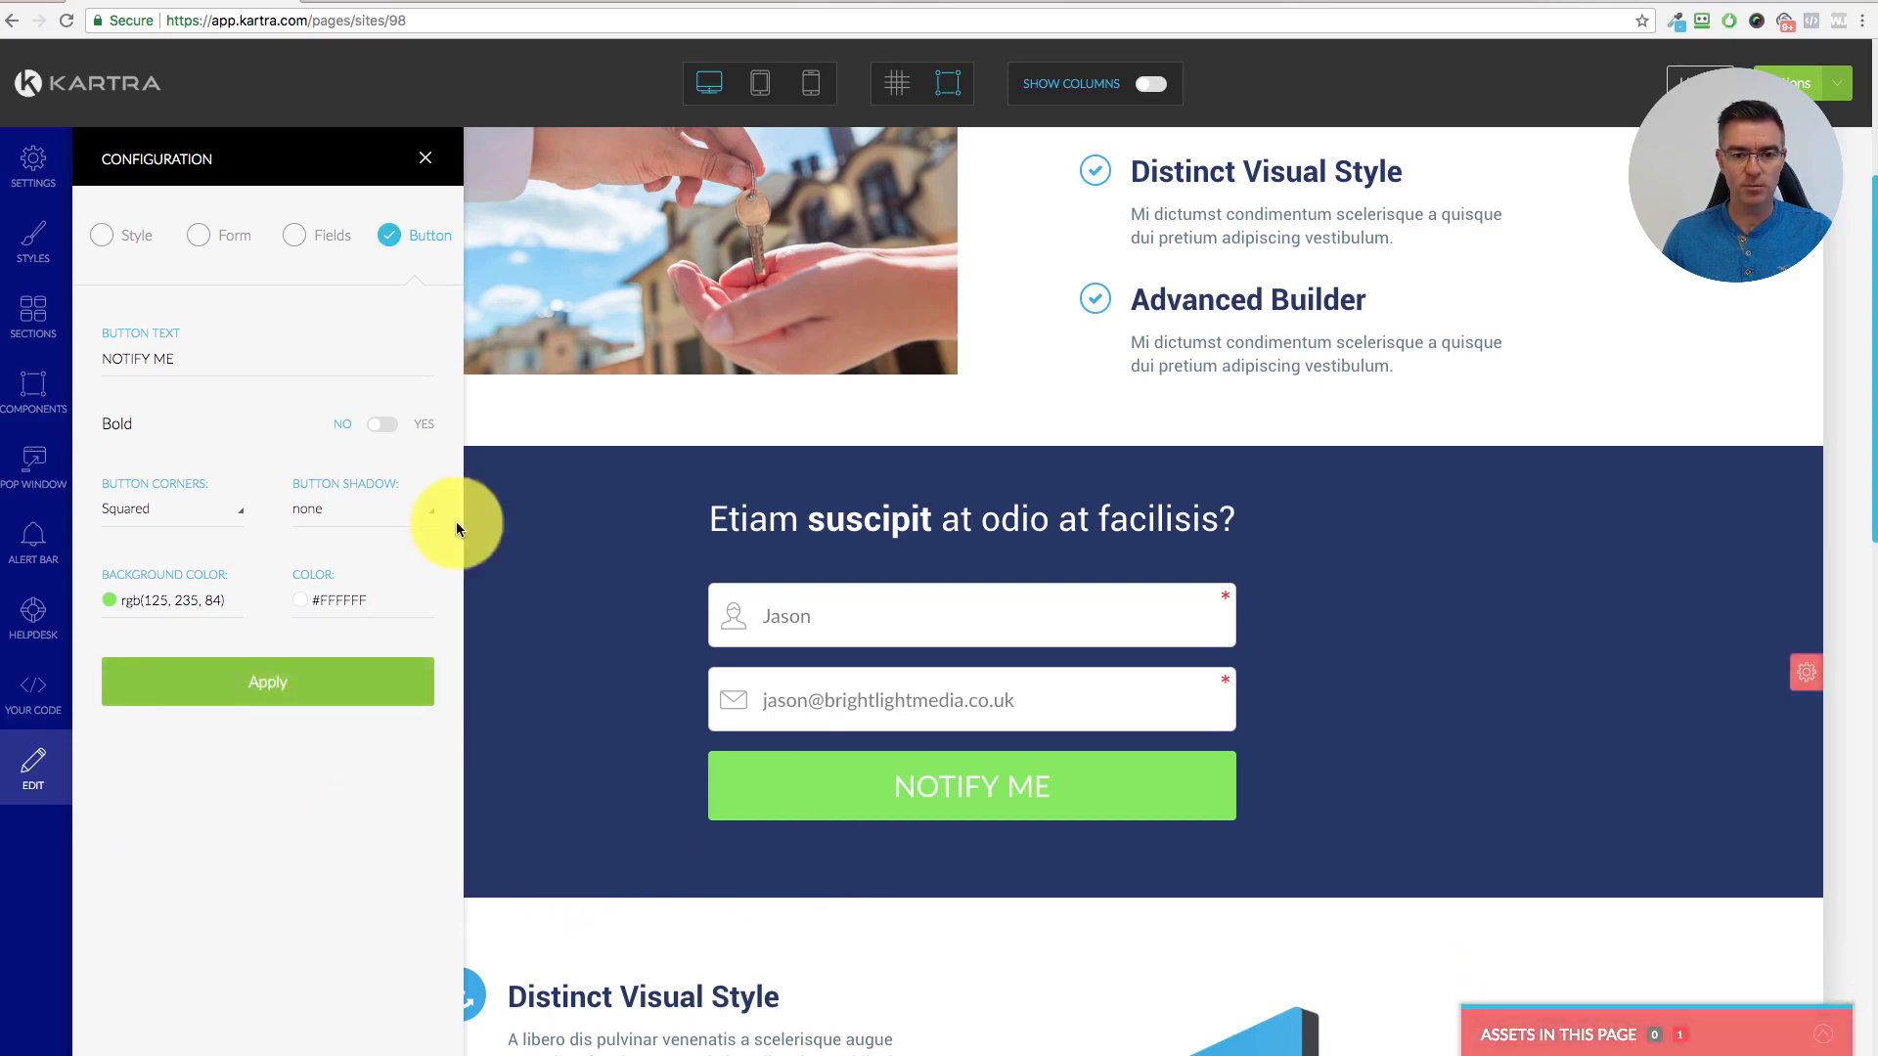
pyautogui.click(420, 159)
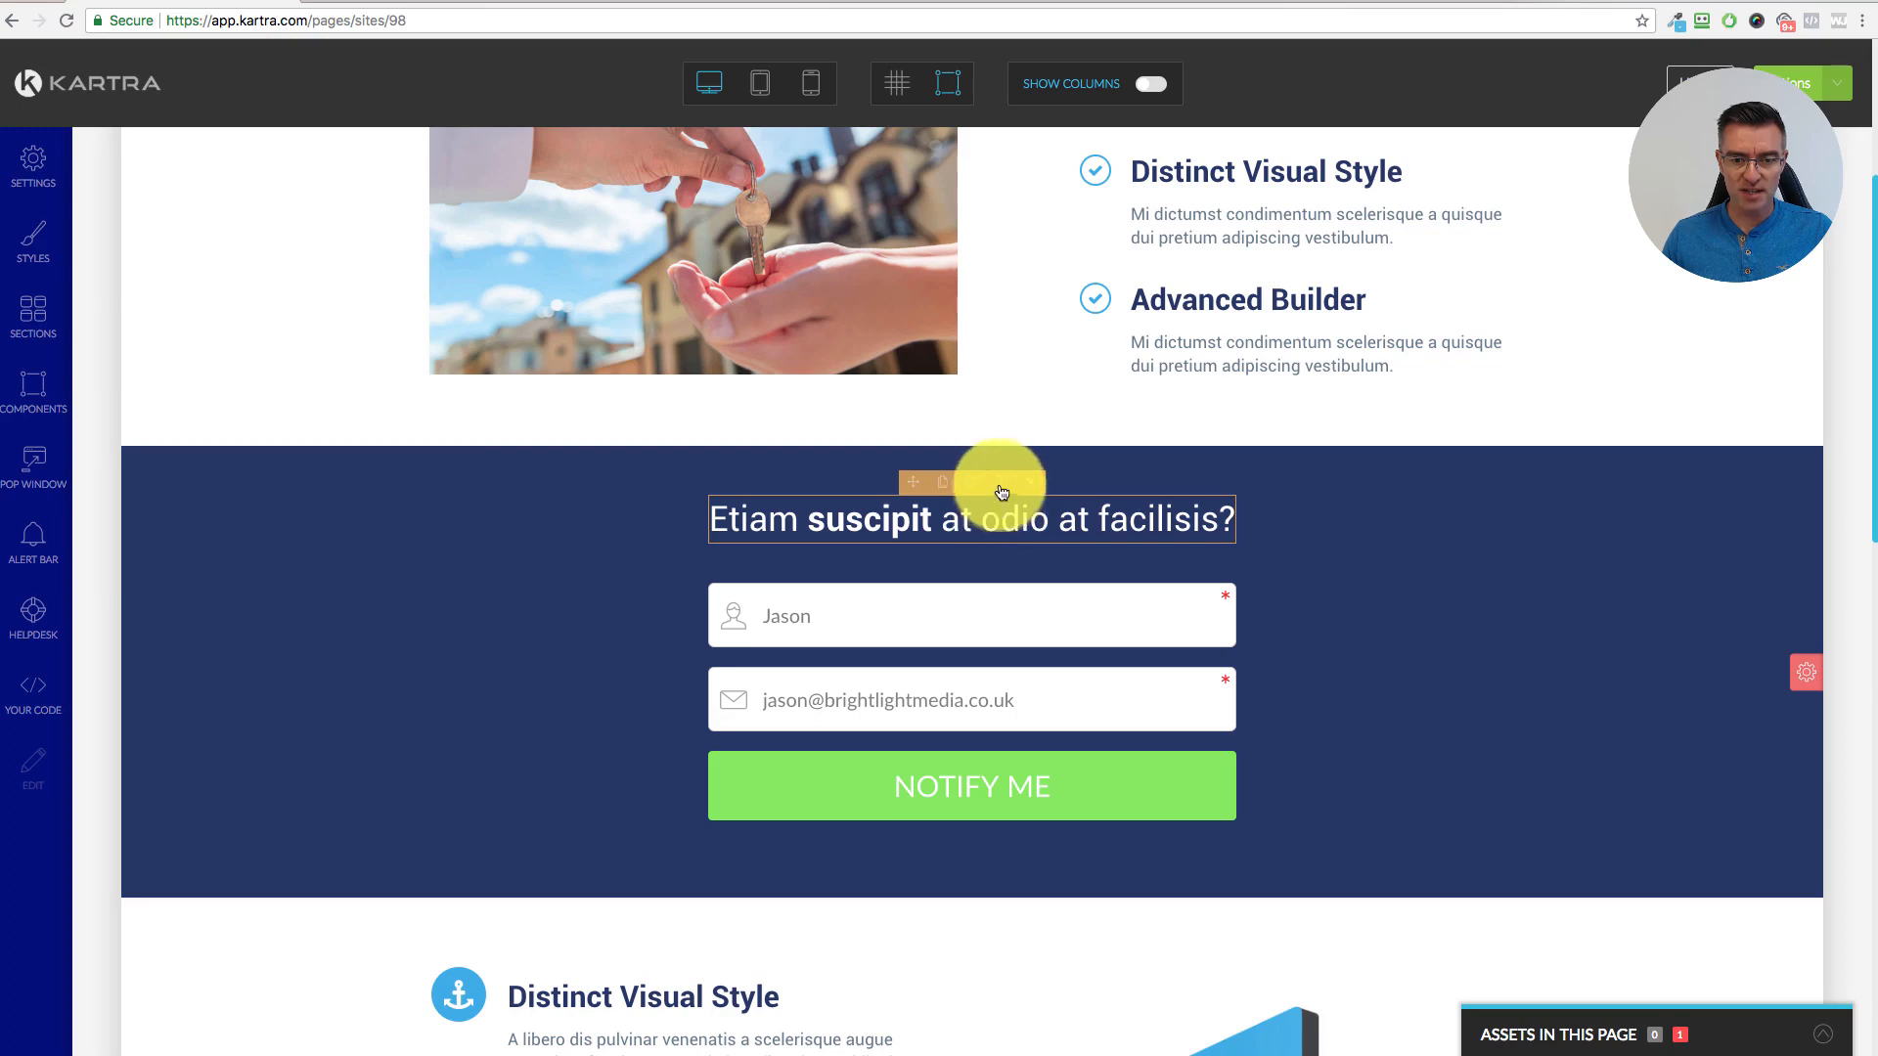
# - Replace the heading above the opt-in form with "Fill out the form below..."
pyautogui.click(749, 519)
pyautogui.moveTo(713, 512); pyautogui.dragTo(1230, 521)
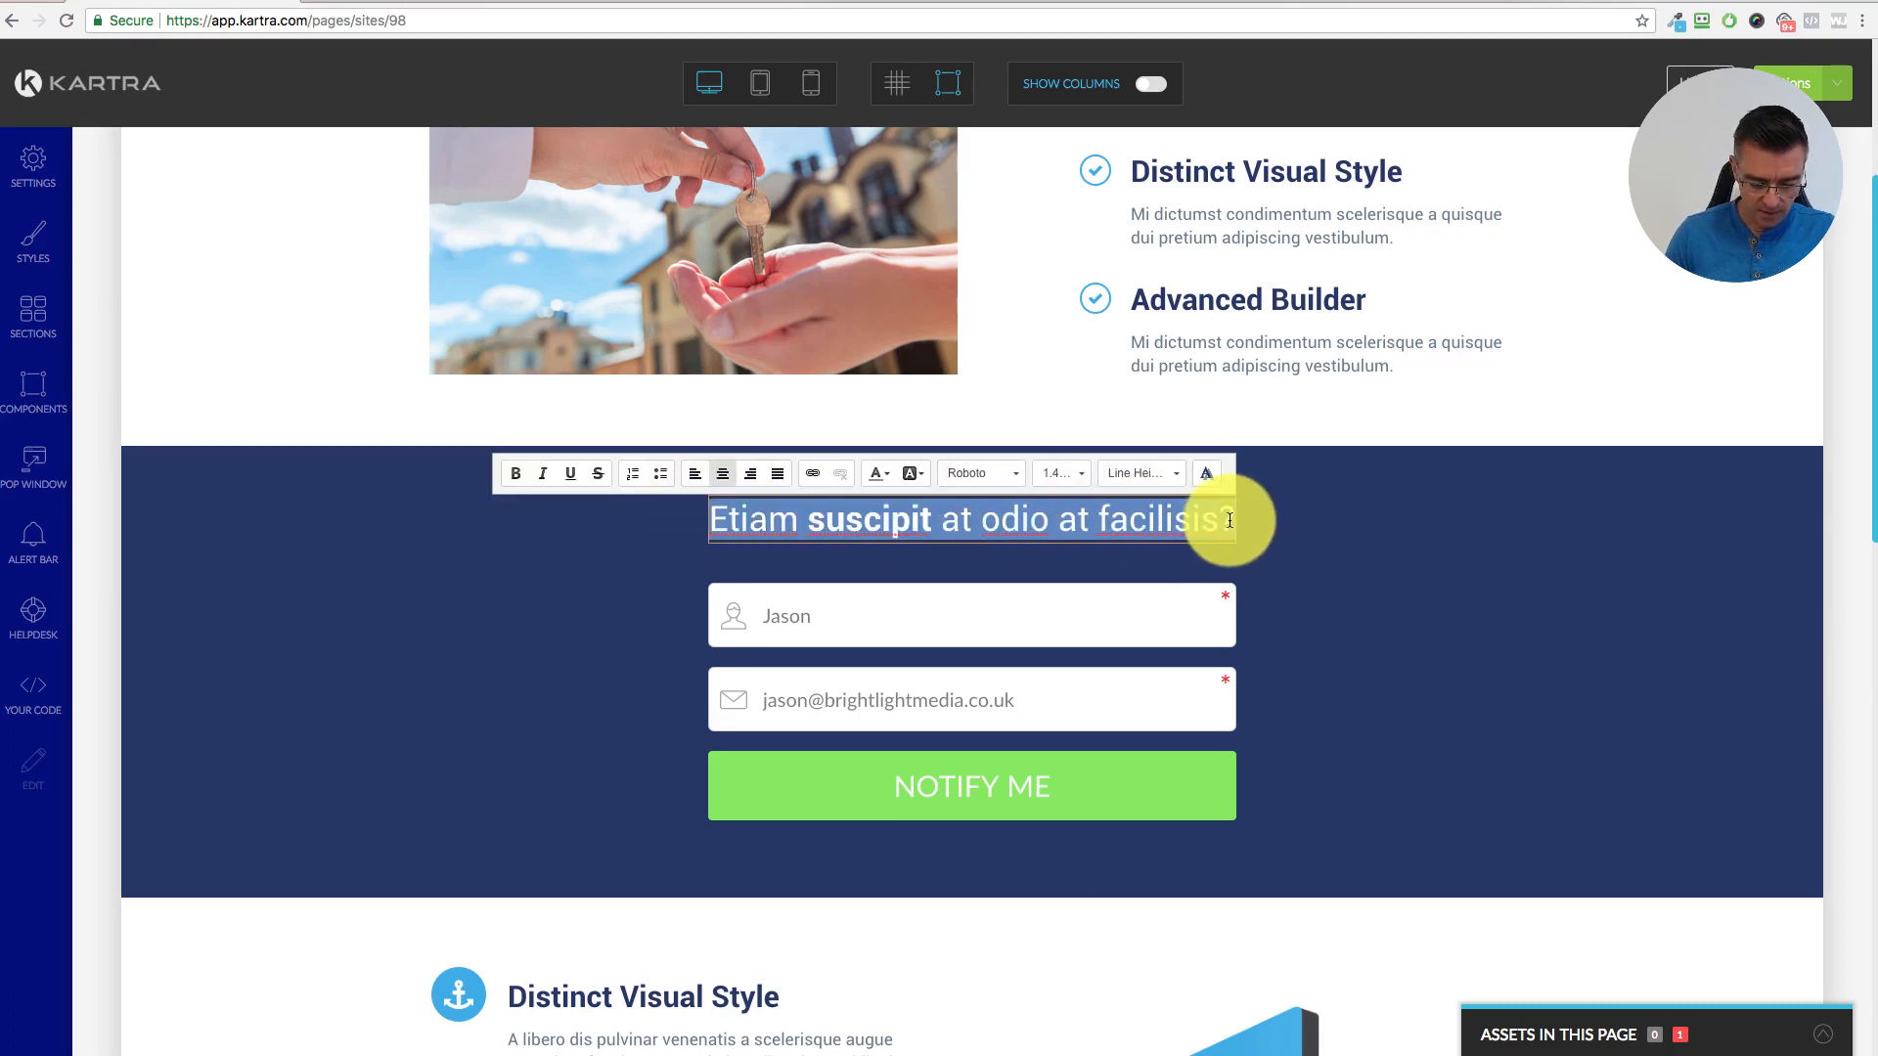
pyautogui.write('Fill out the ')
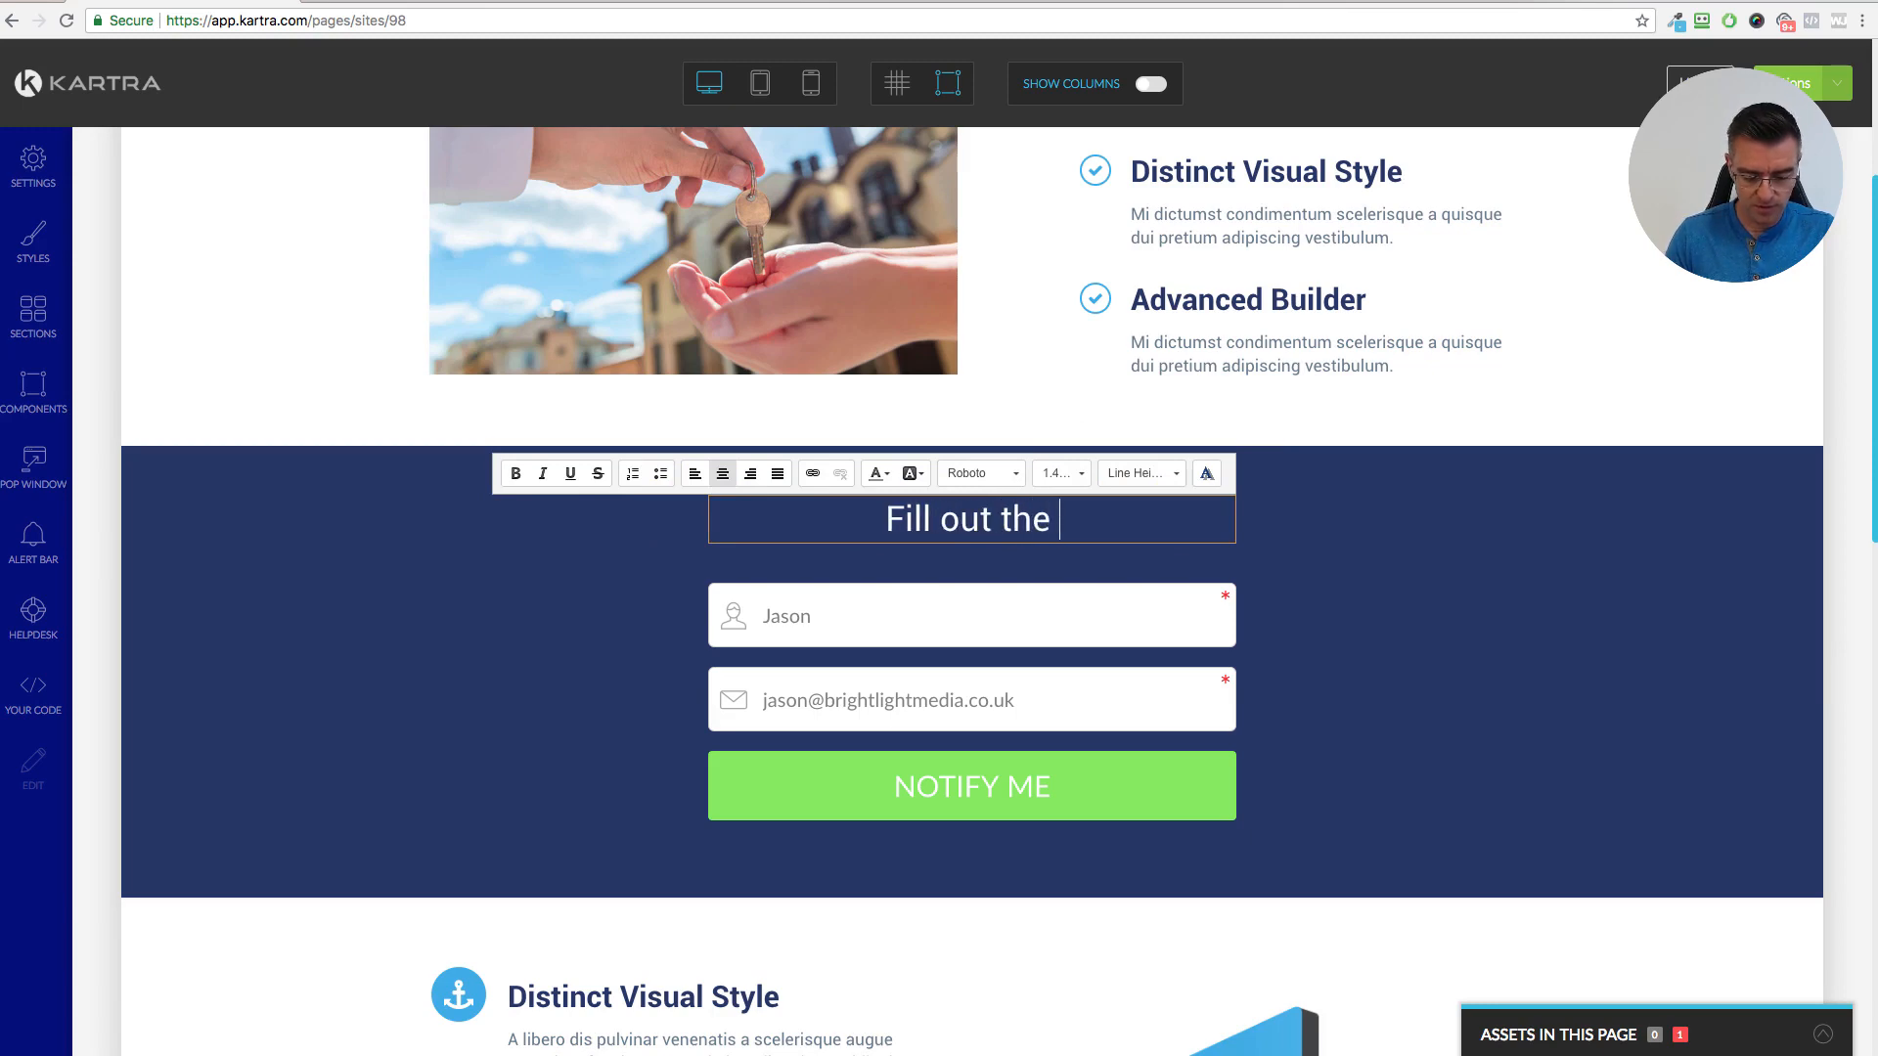
pyautogui.write('form below')
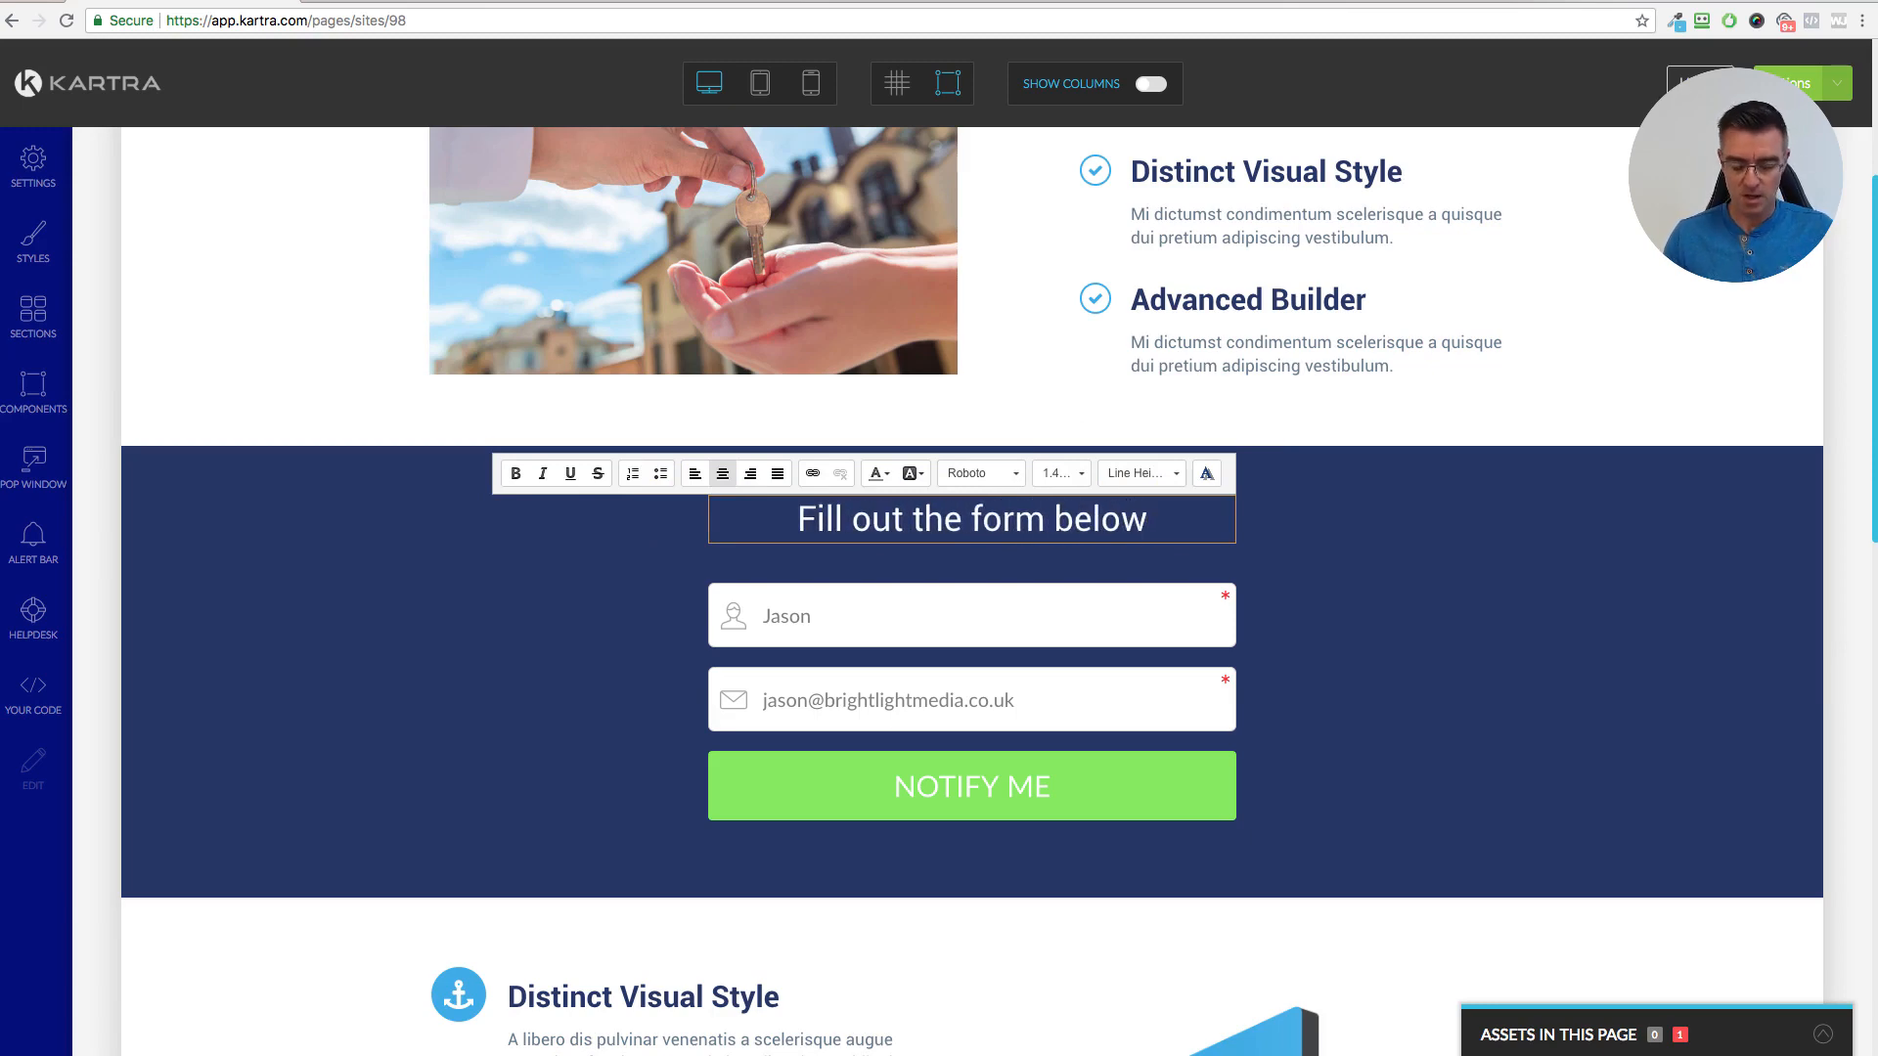
pyautogui.write('...')
pyautogui.click(1391, 567)
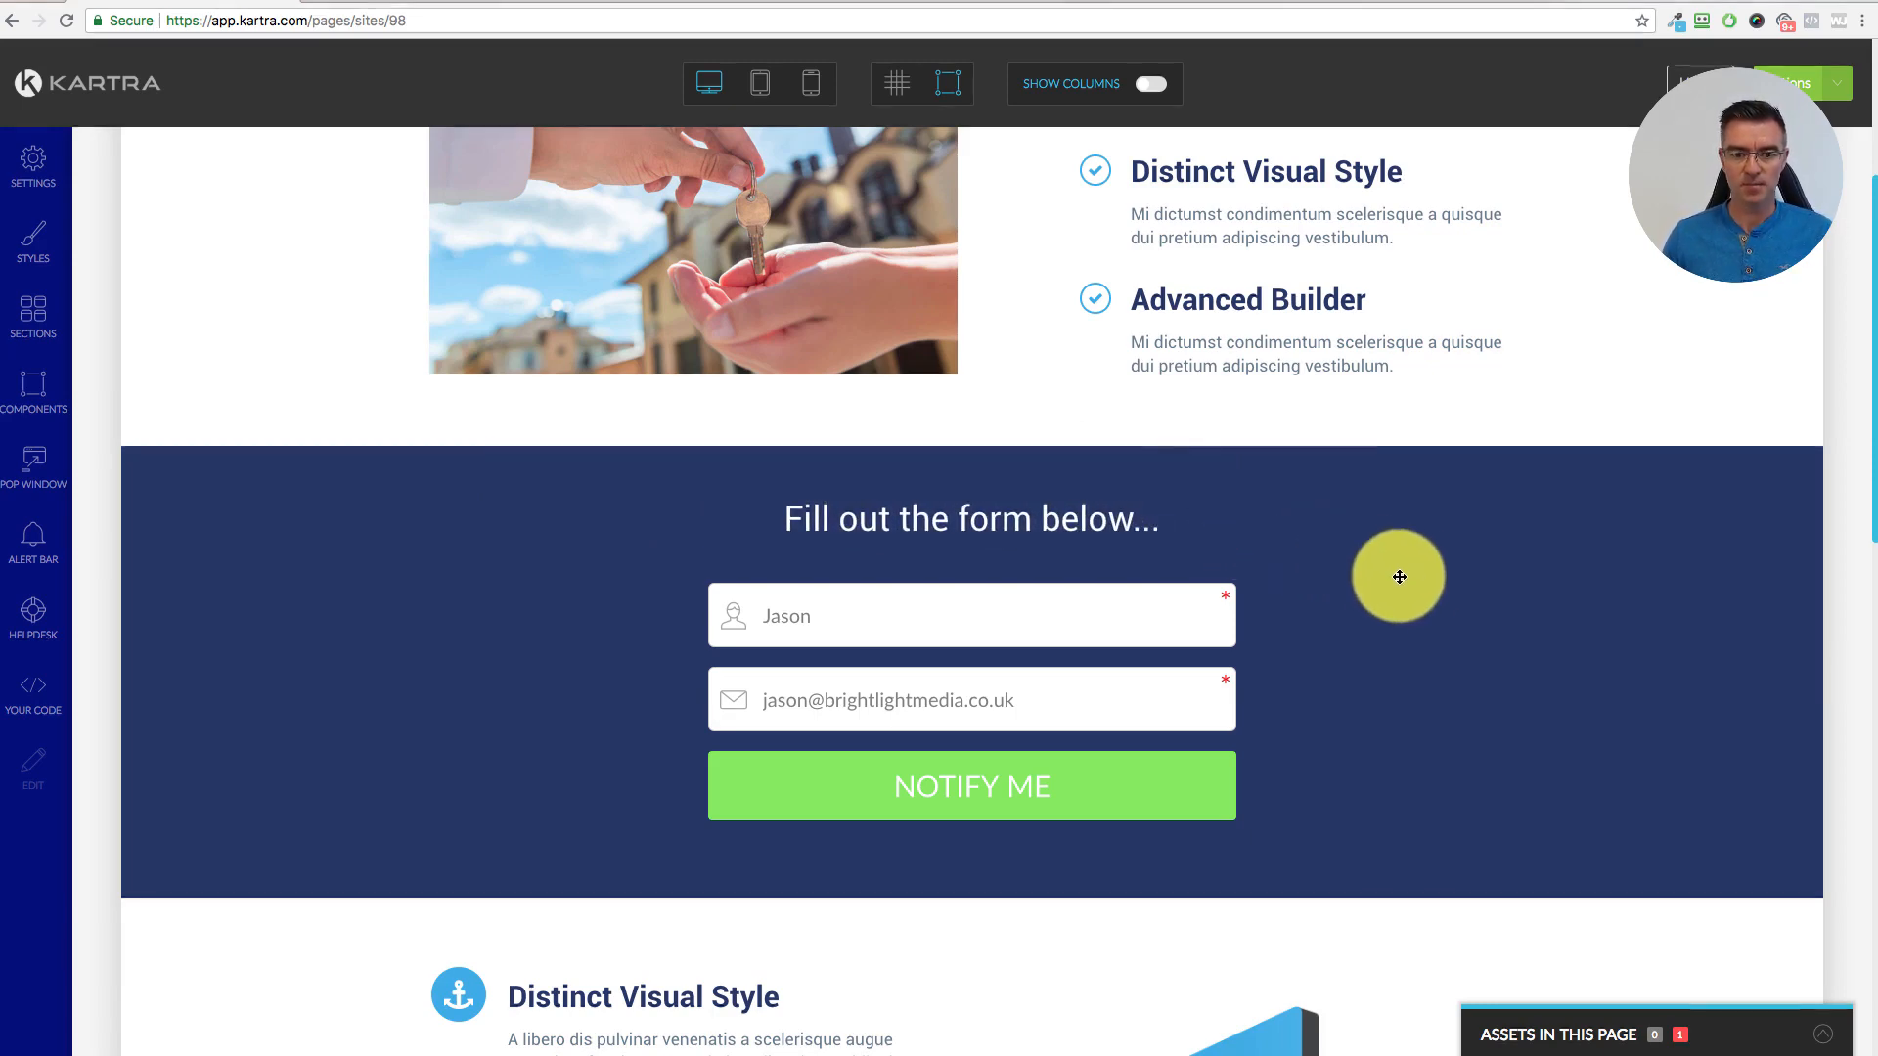
# - Review the remaining page sections below the opt-in form, from the feature list with the product mockup to the testimonials and footer
pyautogui.scroll(-3, 1539, 698)
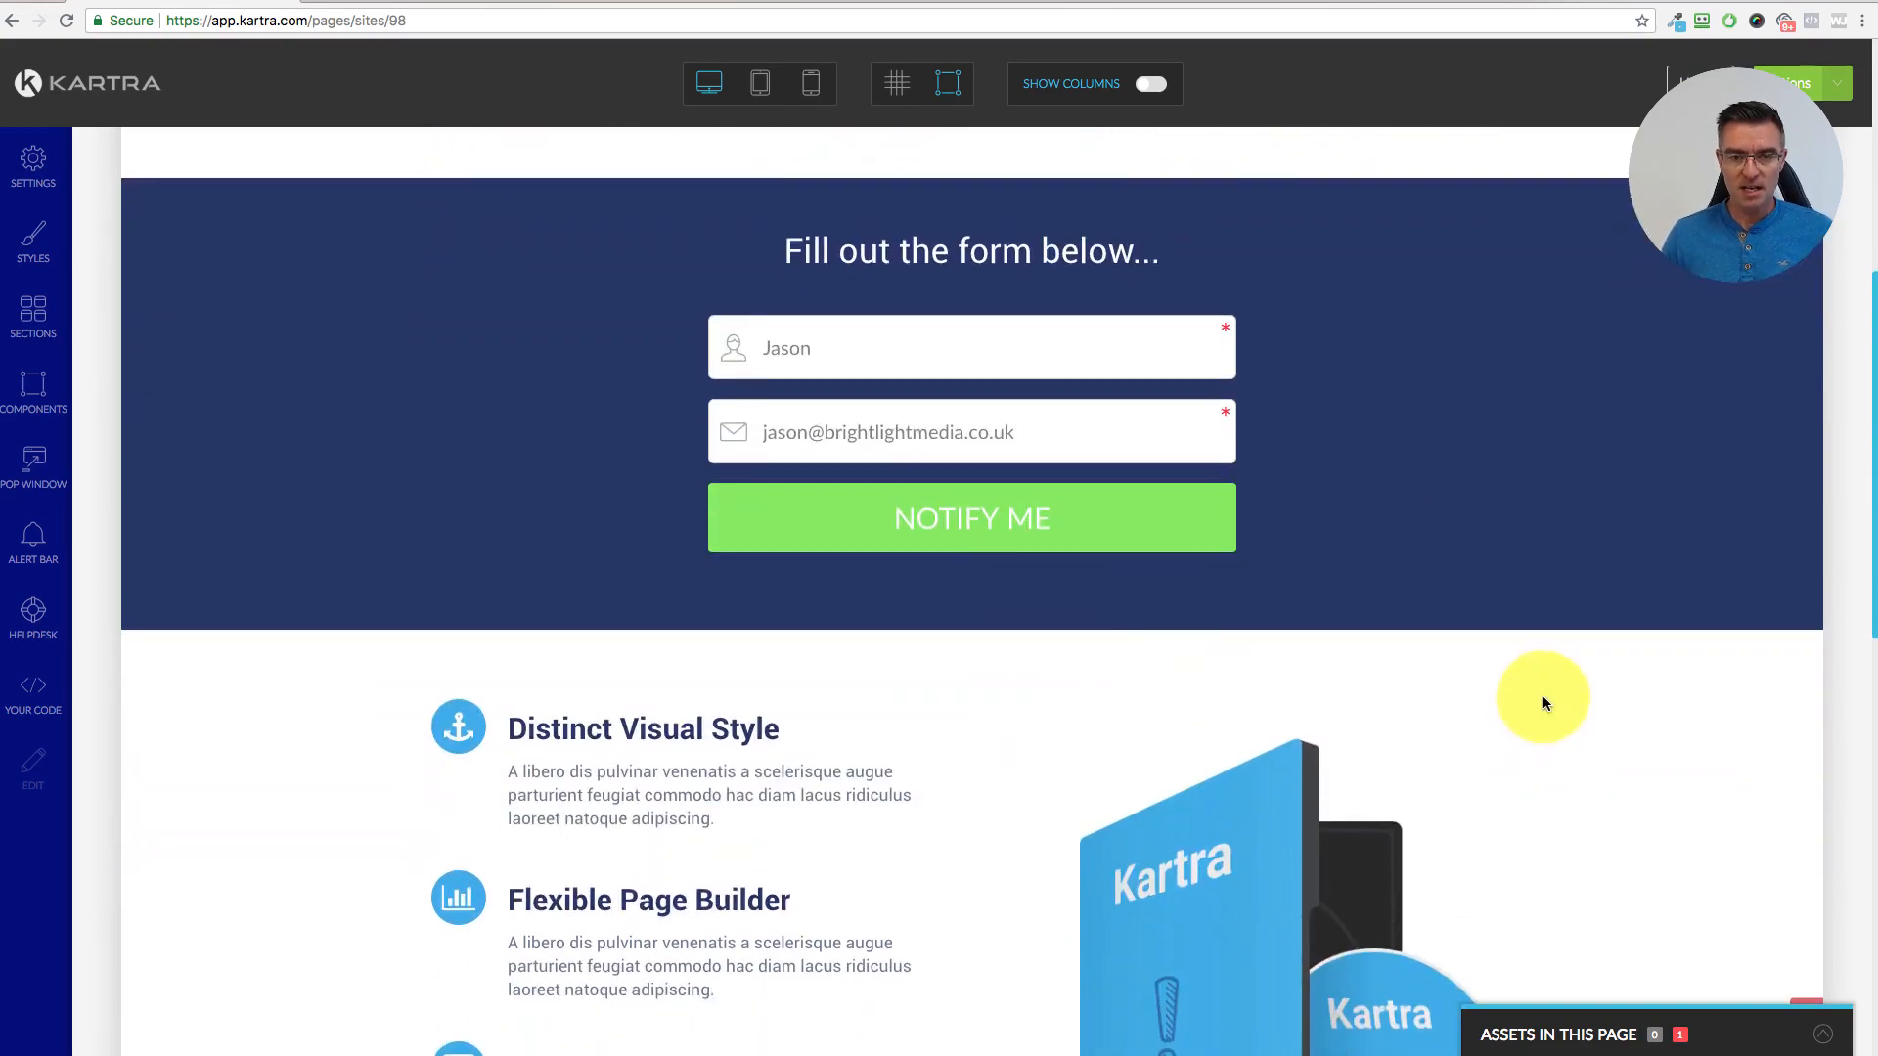
pyautogui.scroll(6, 1542, 700)
pyautogui.scroll(-7, 1539, 716)
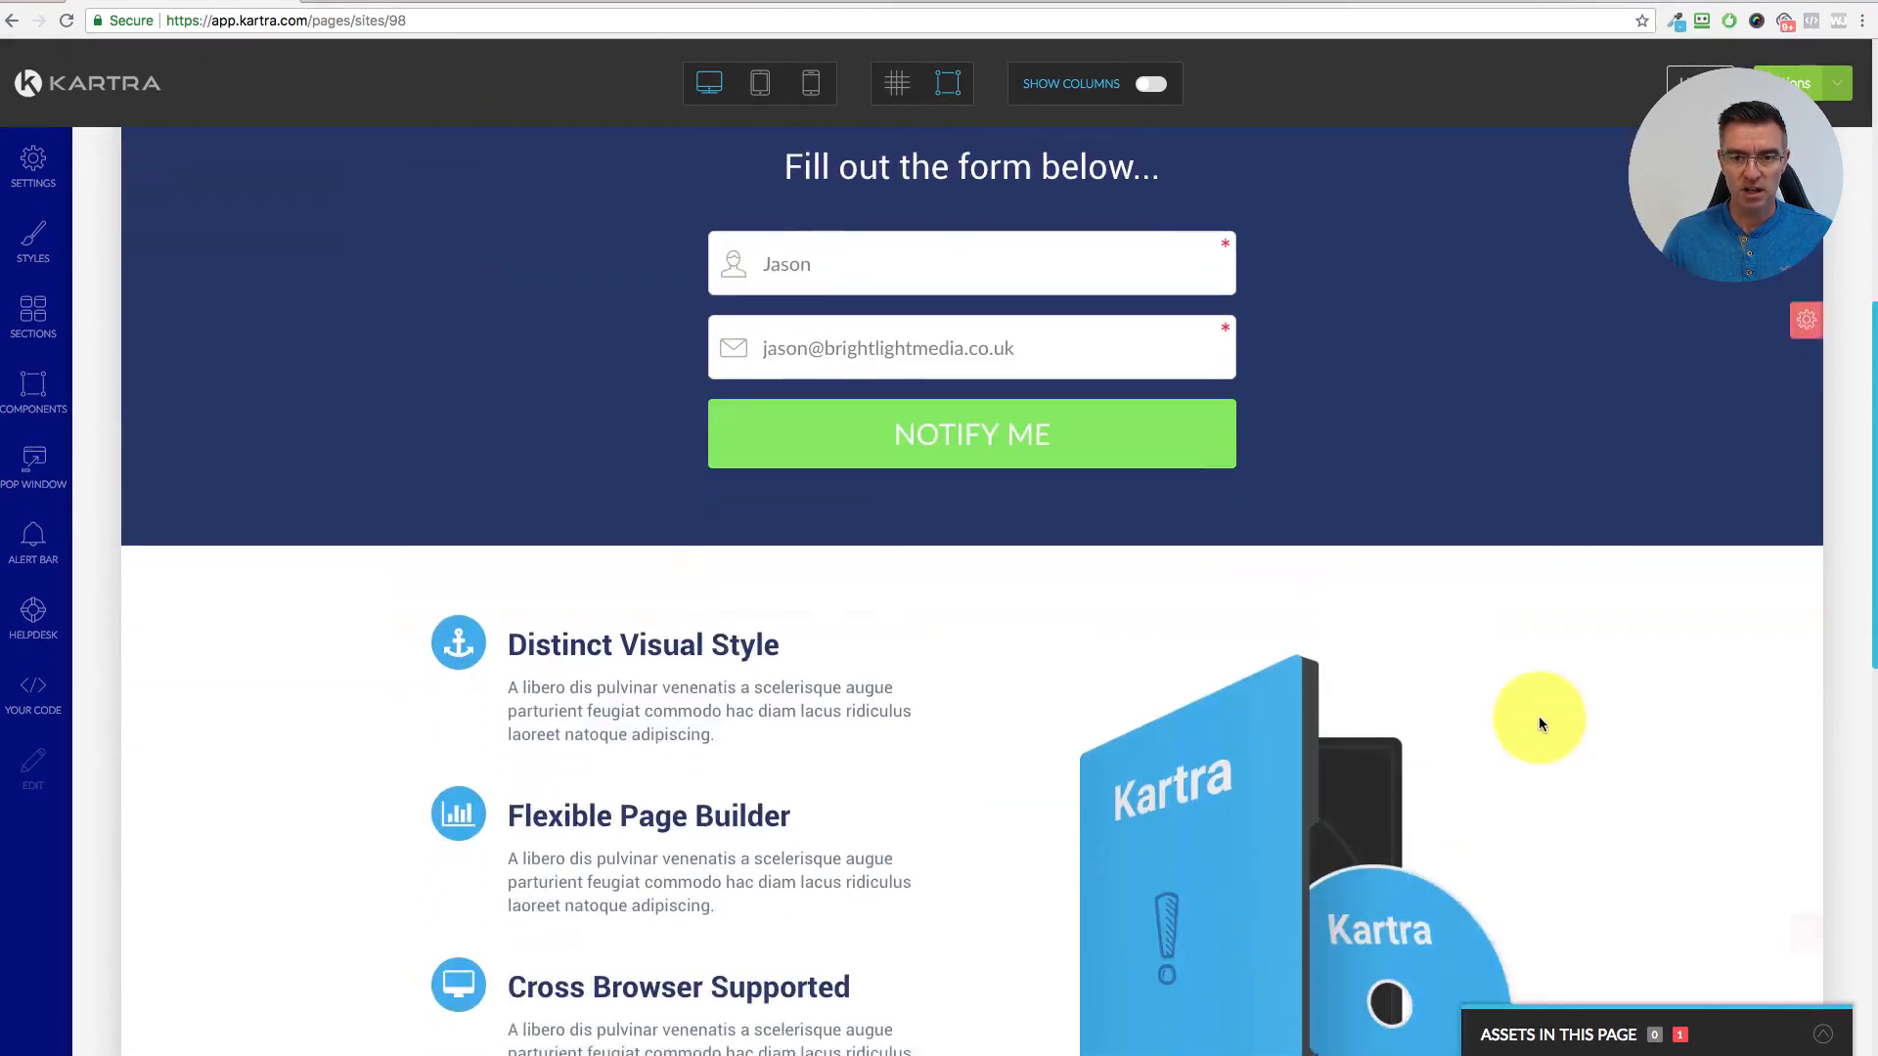
pyautogui.scroll(-4, 1539, 719)
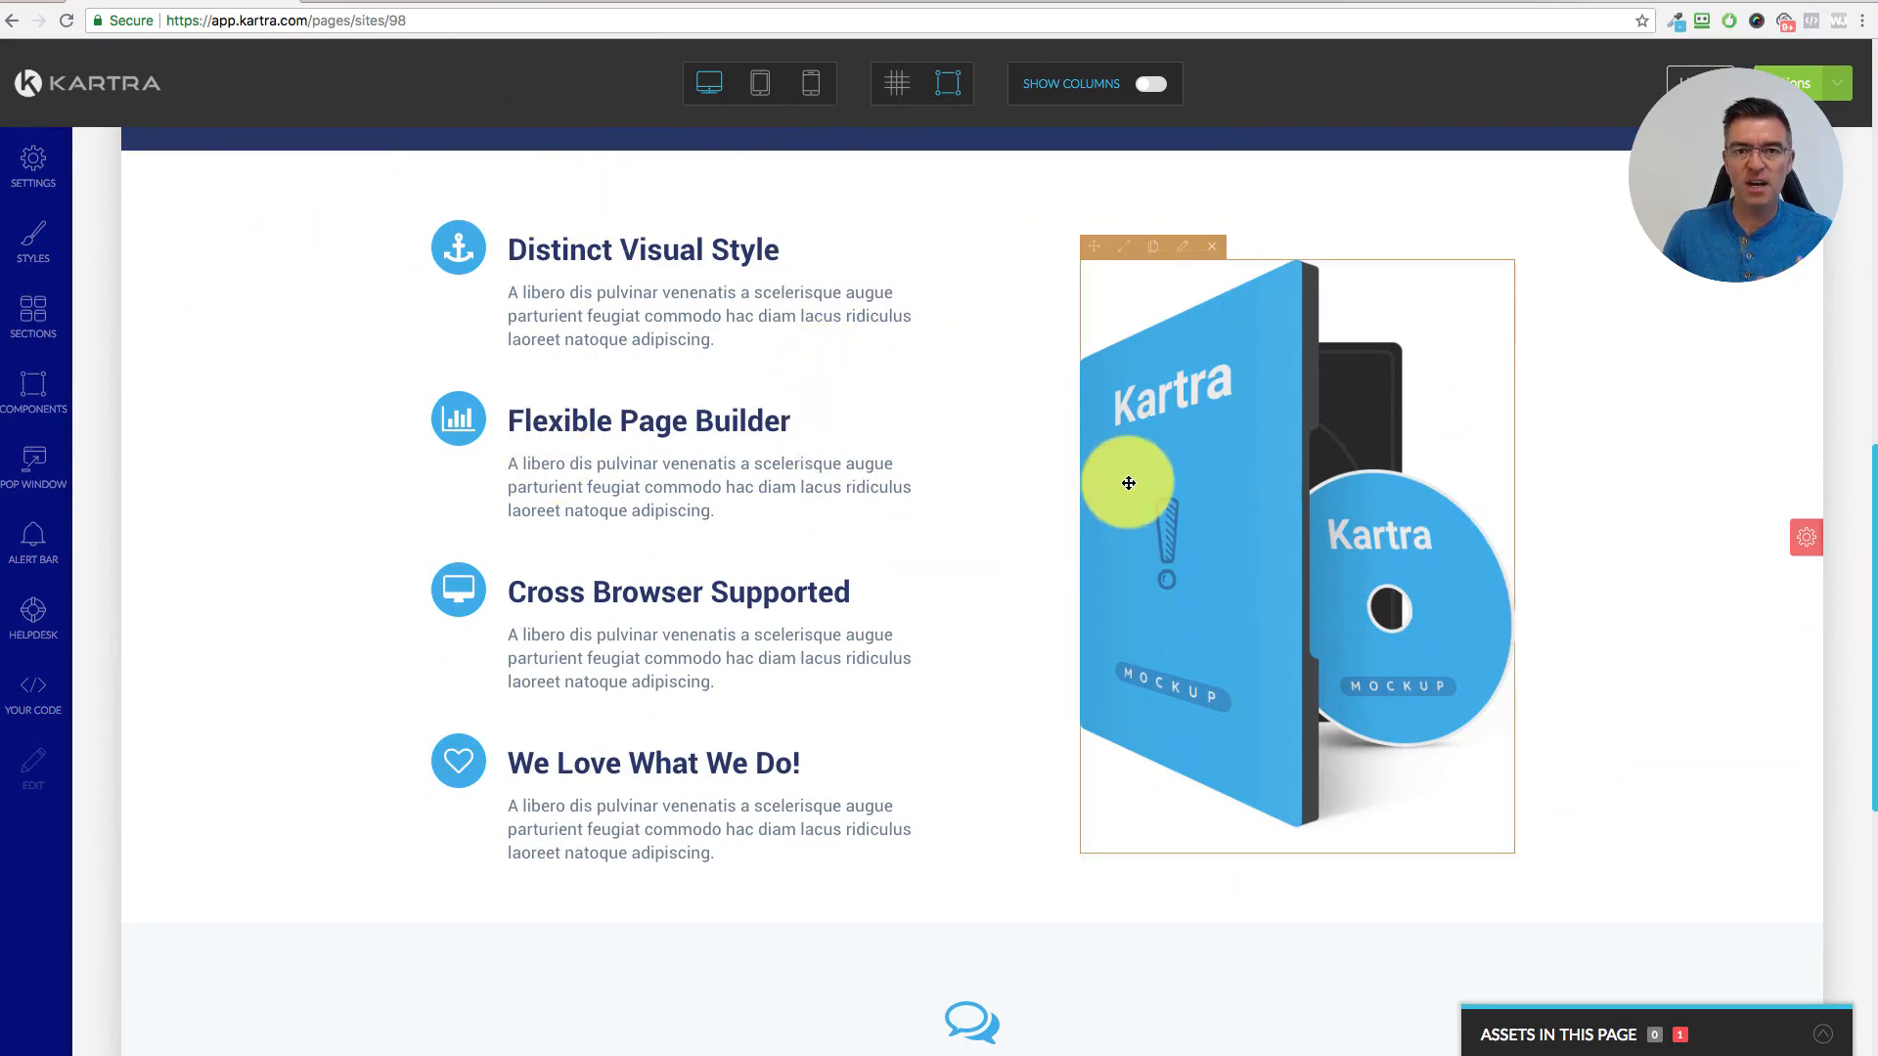
pyautogui.scroll(-7, 1144, 516)
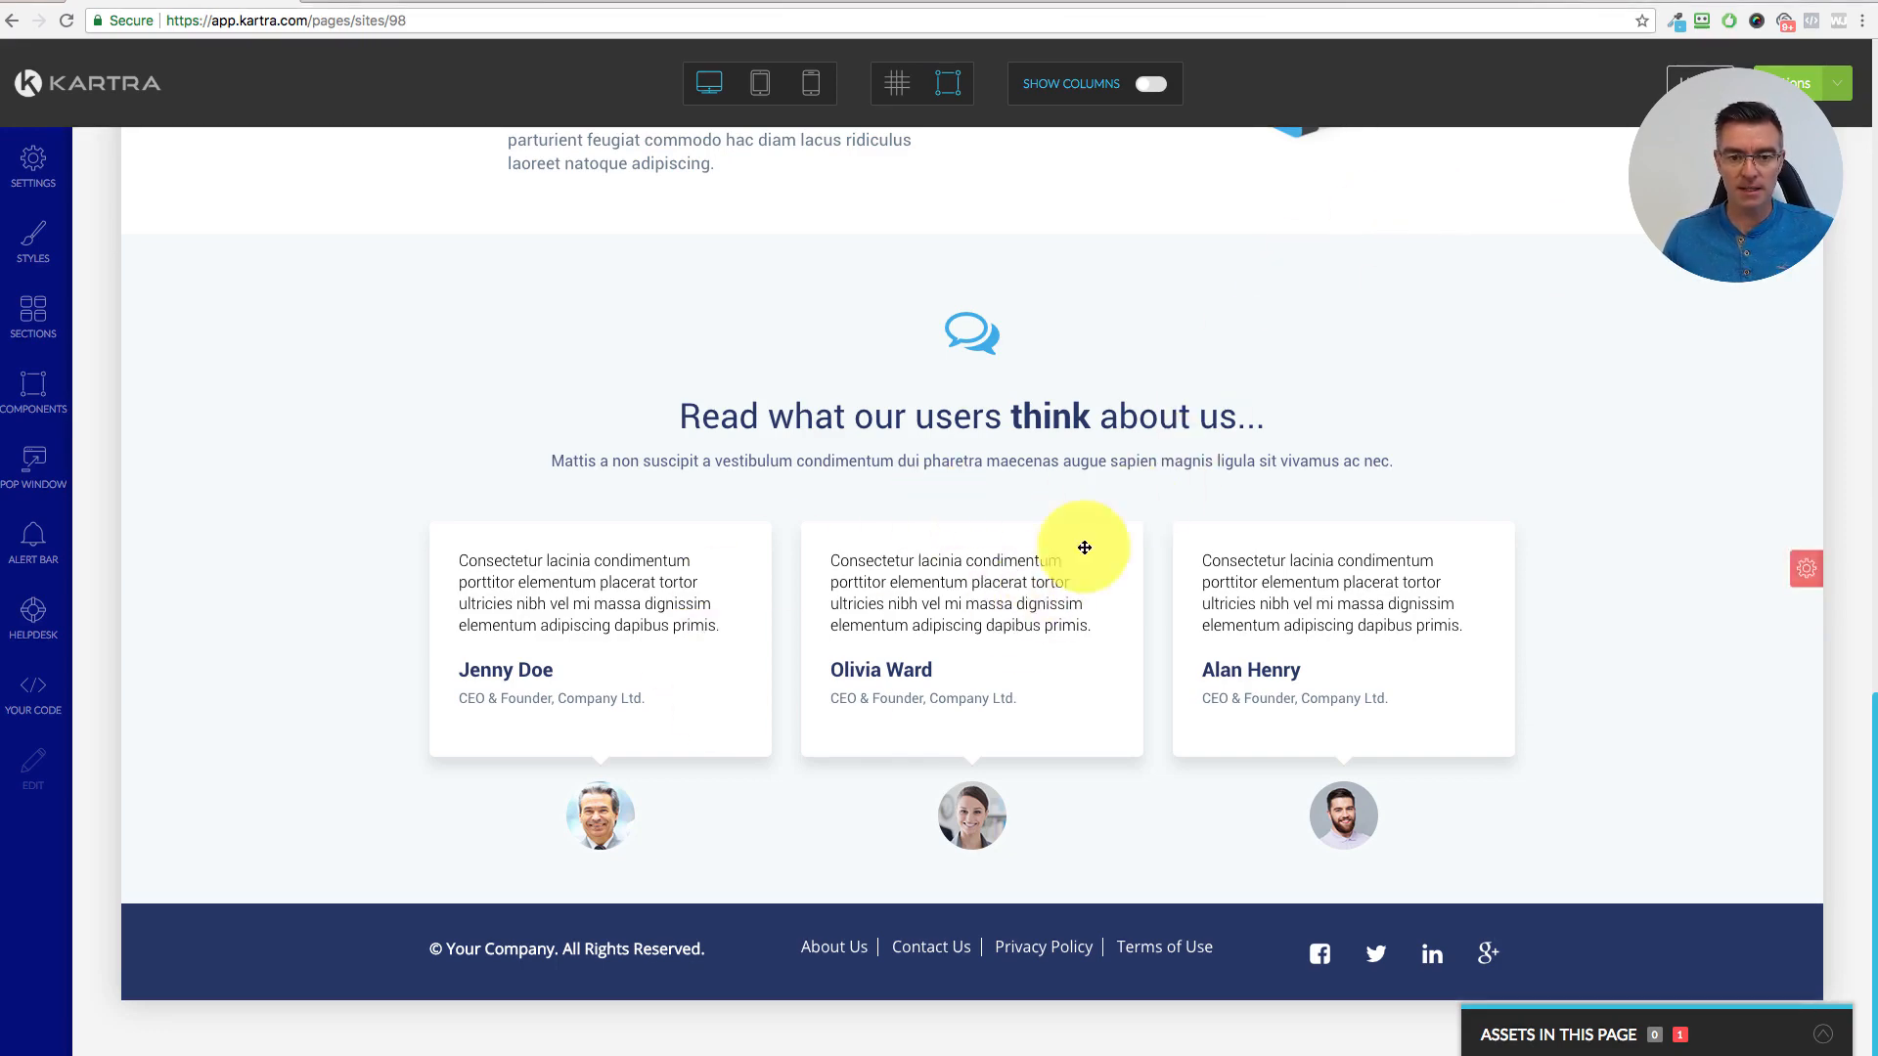
pyautogui.scroll(7, 1551, 548)
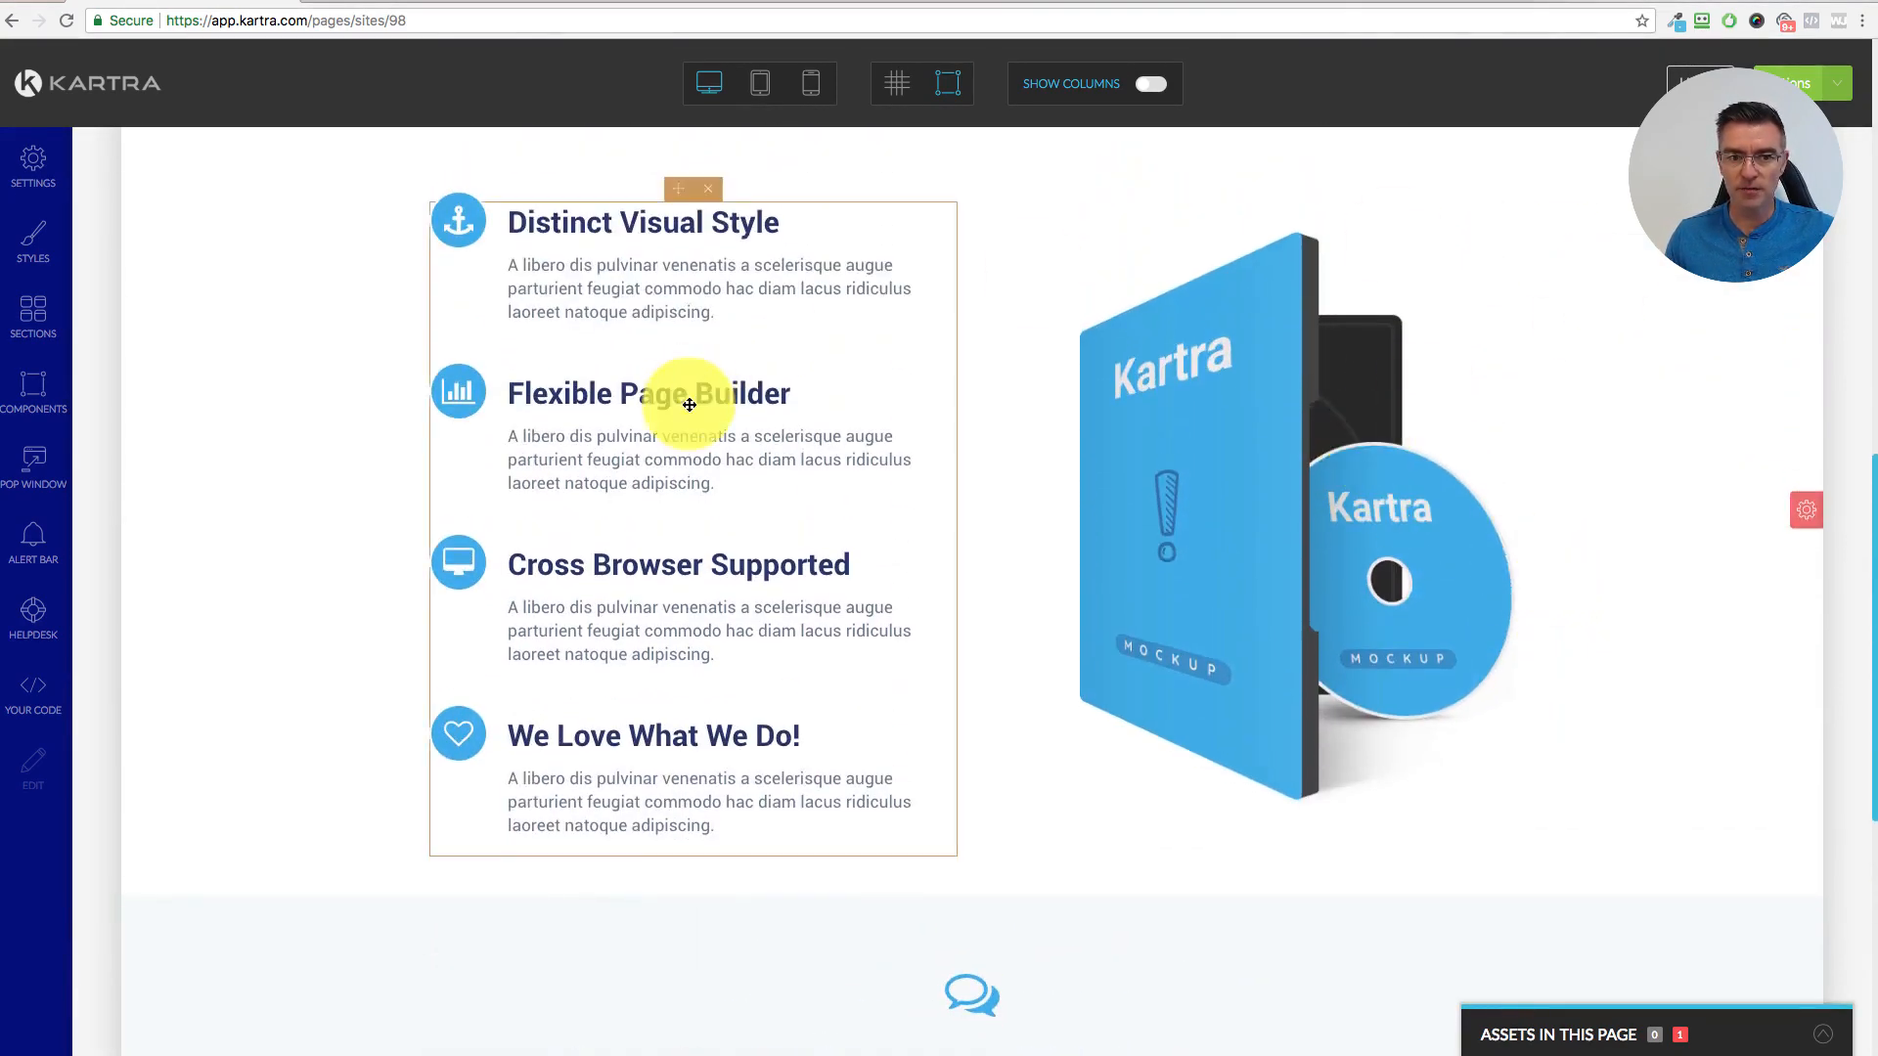
# - Try to move section 3, the feature list with the product mockup, below the testimonials section
pyautogui.scroll(2, 689, 404)
pyautogui.moveTo(1813, 677)
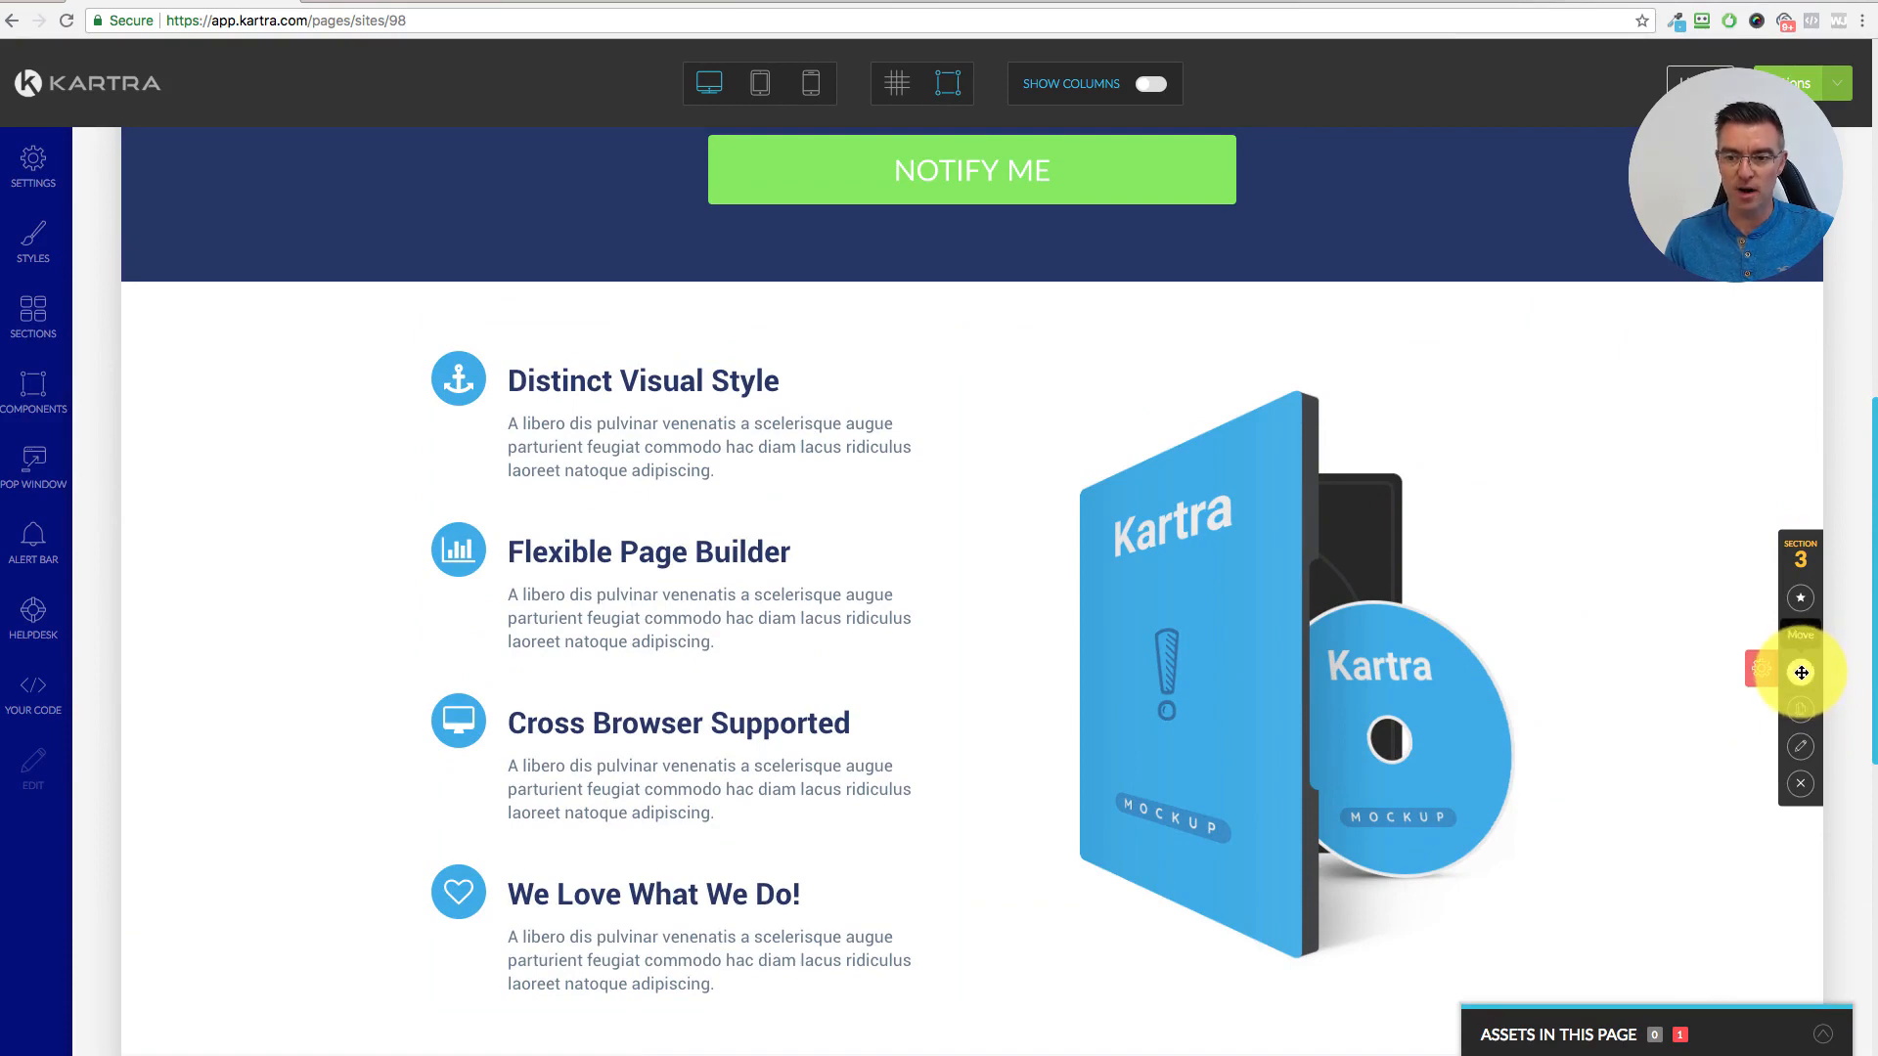
pyautogui.moveTo(1802, 673); pyautogui.dragTo(1784, 826)
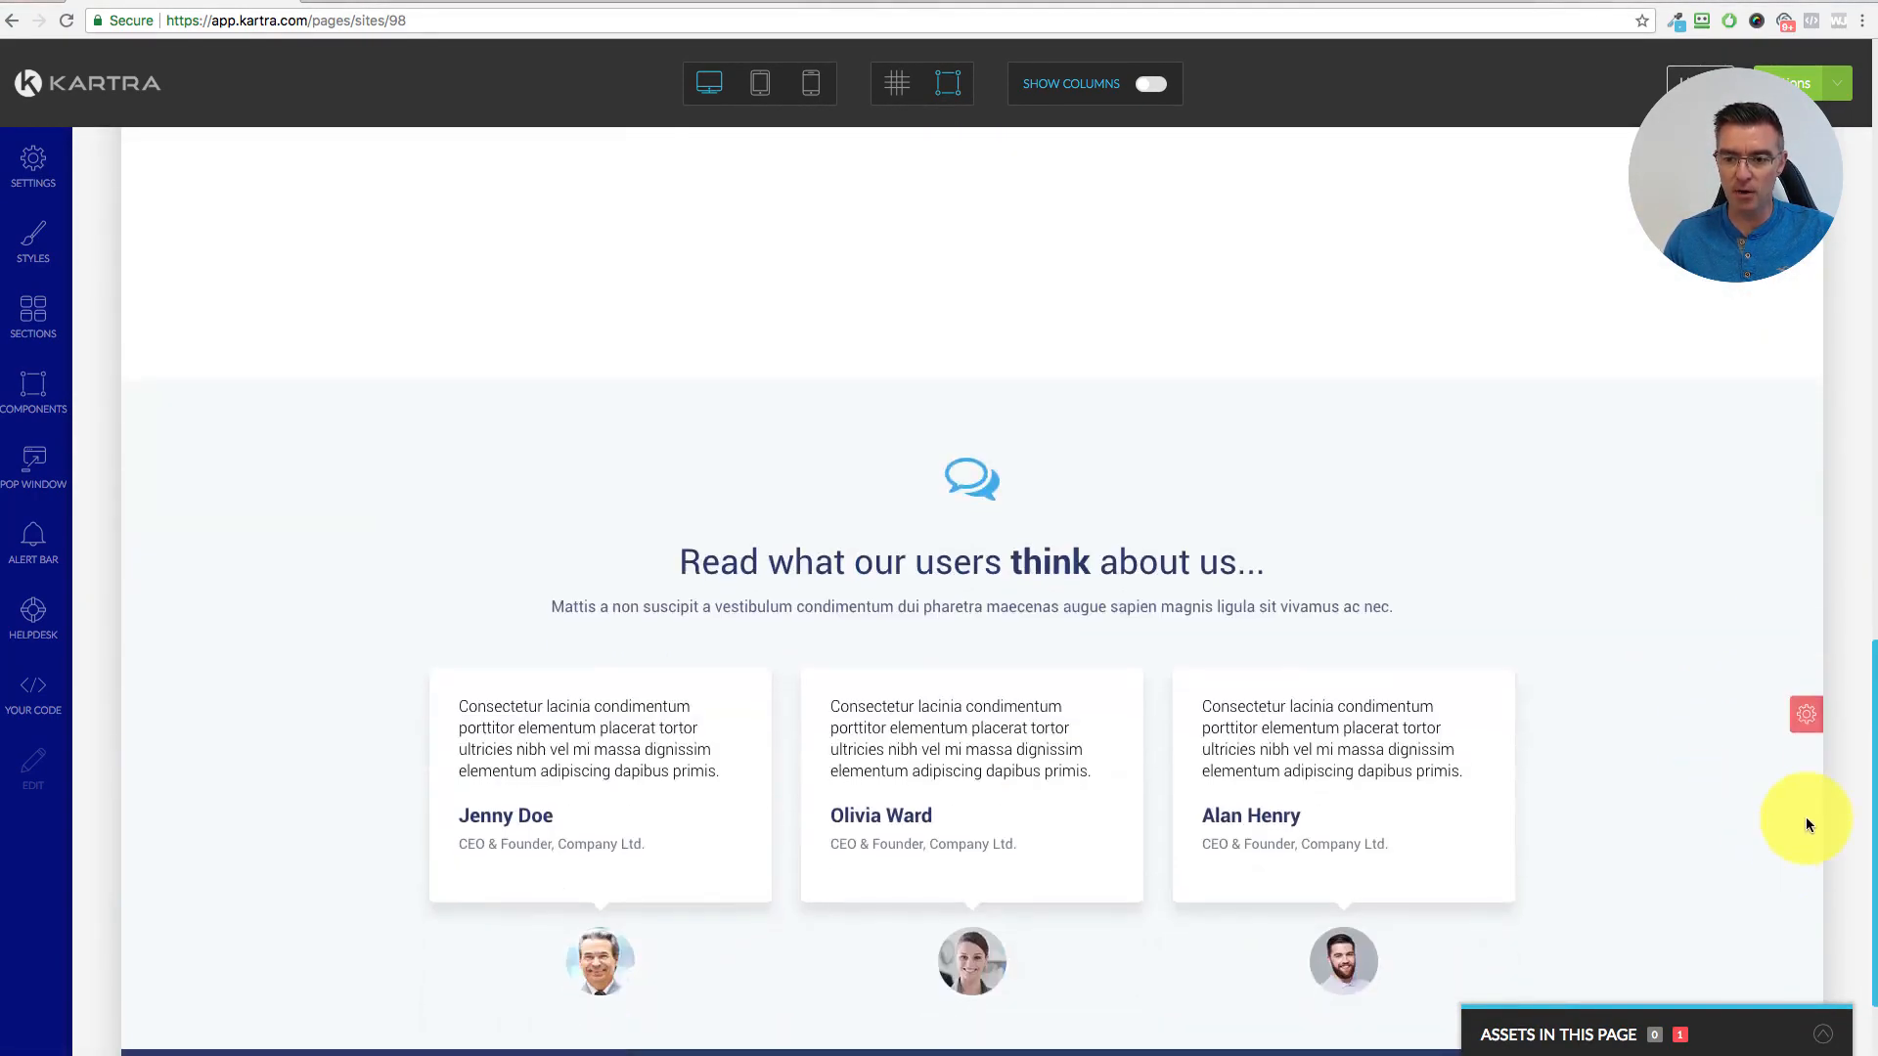
# - Move the testimonials section above the feature section with the product mockup
pyautogui.click(1807, 715)
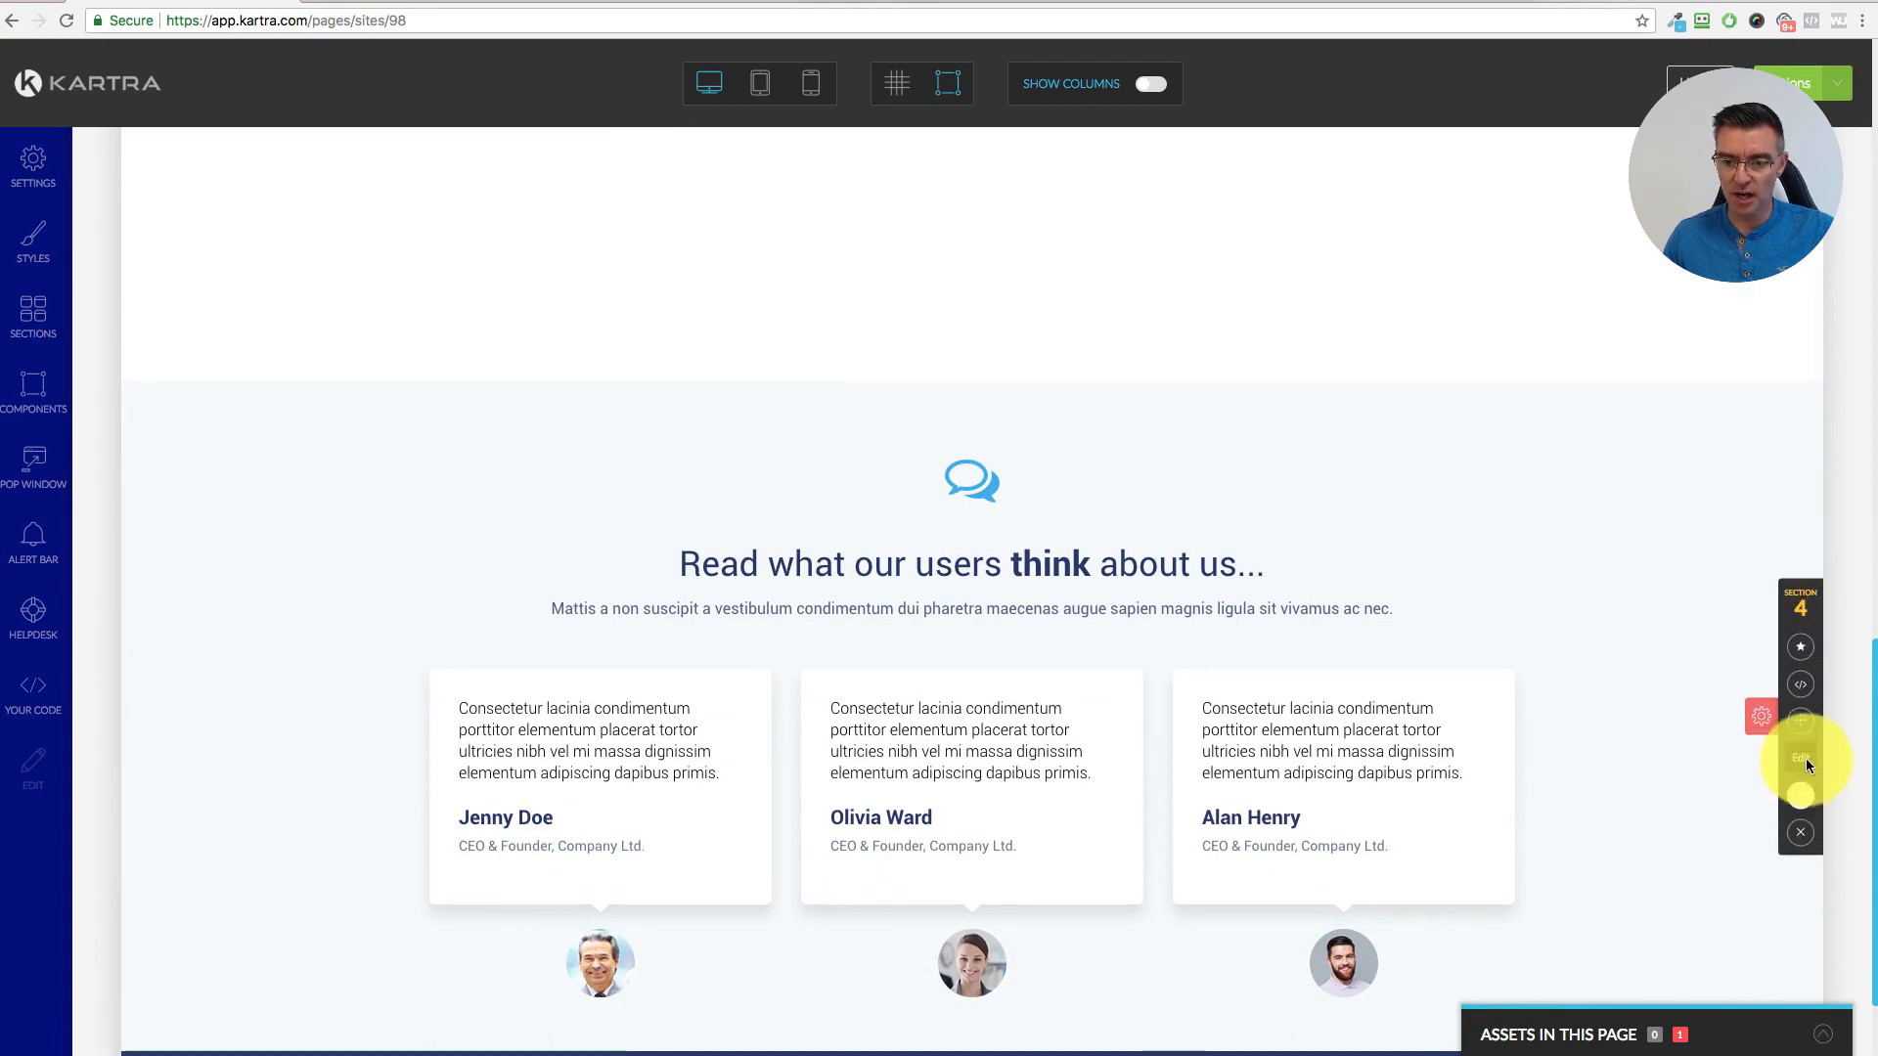
pyautogui.scroll(5, 1808, 714)
pyautogui.scroll(5, 1593, 684)
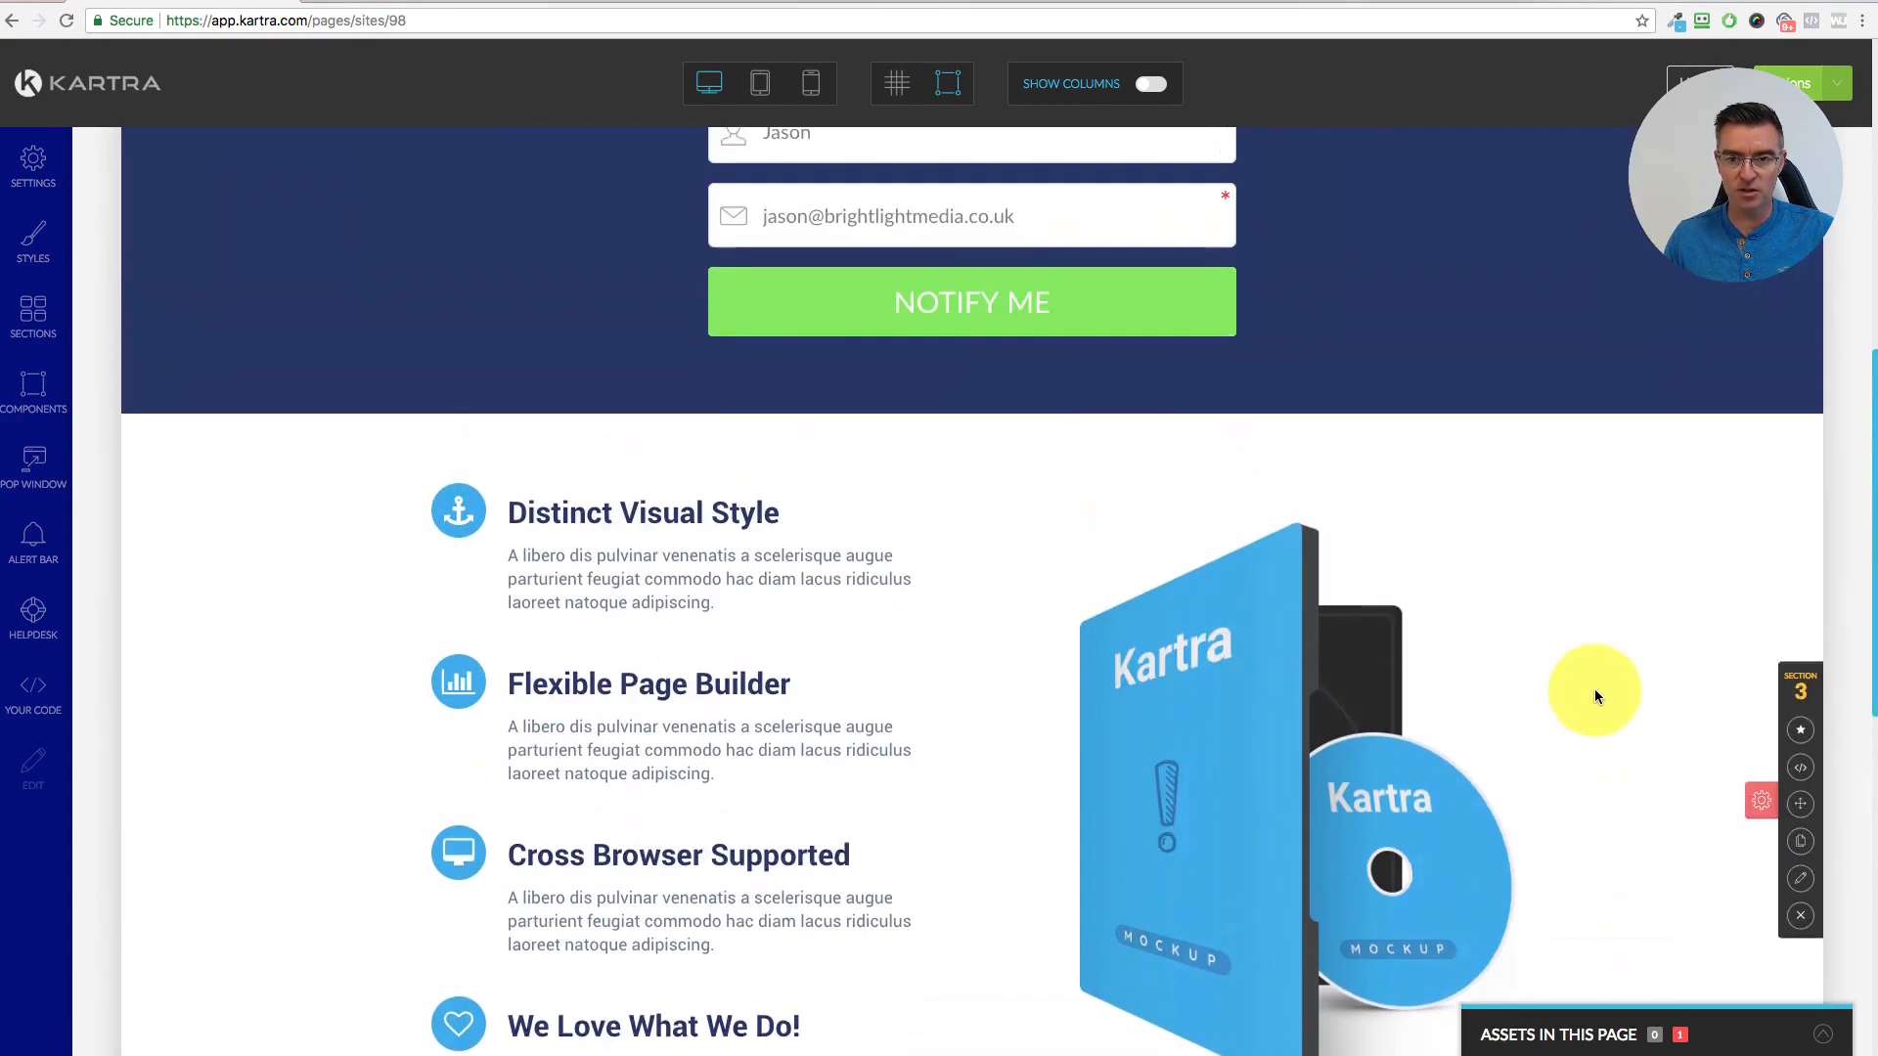
pyautogui.scroll(-10, 1594, 689)
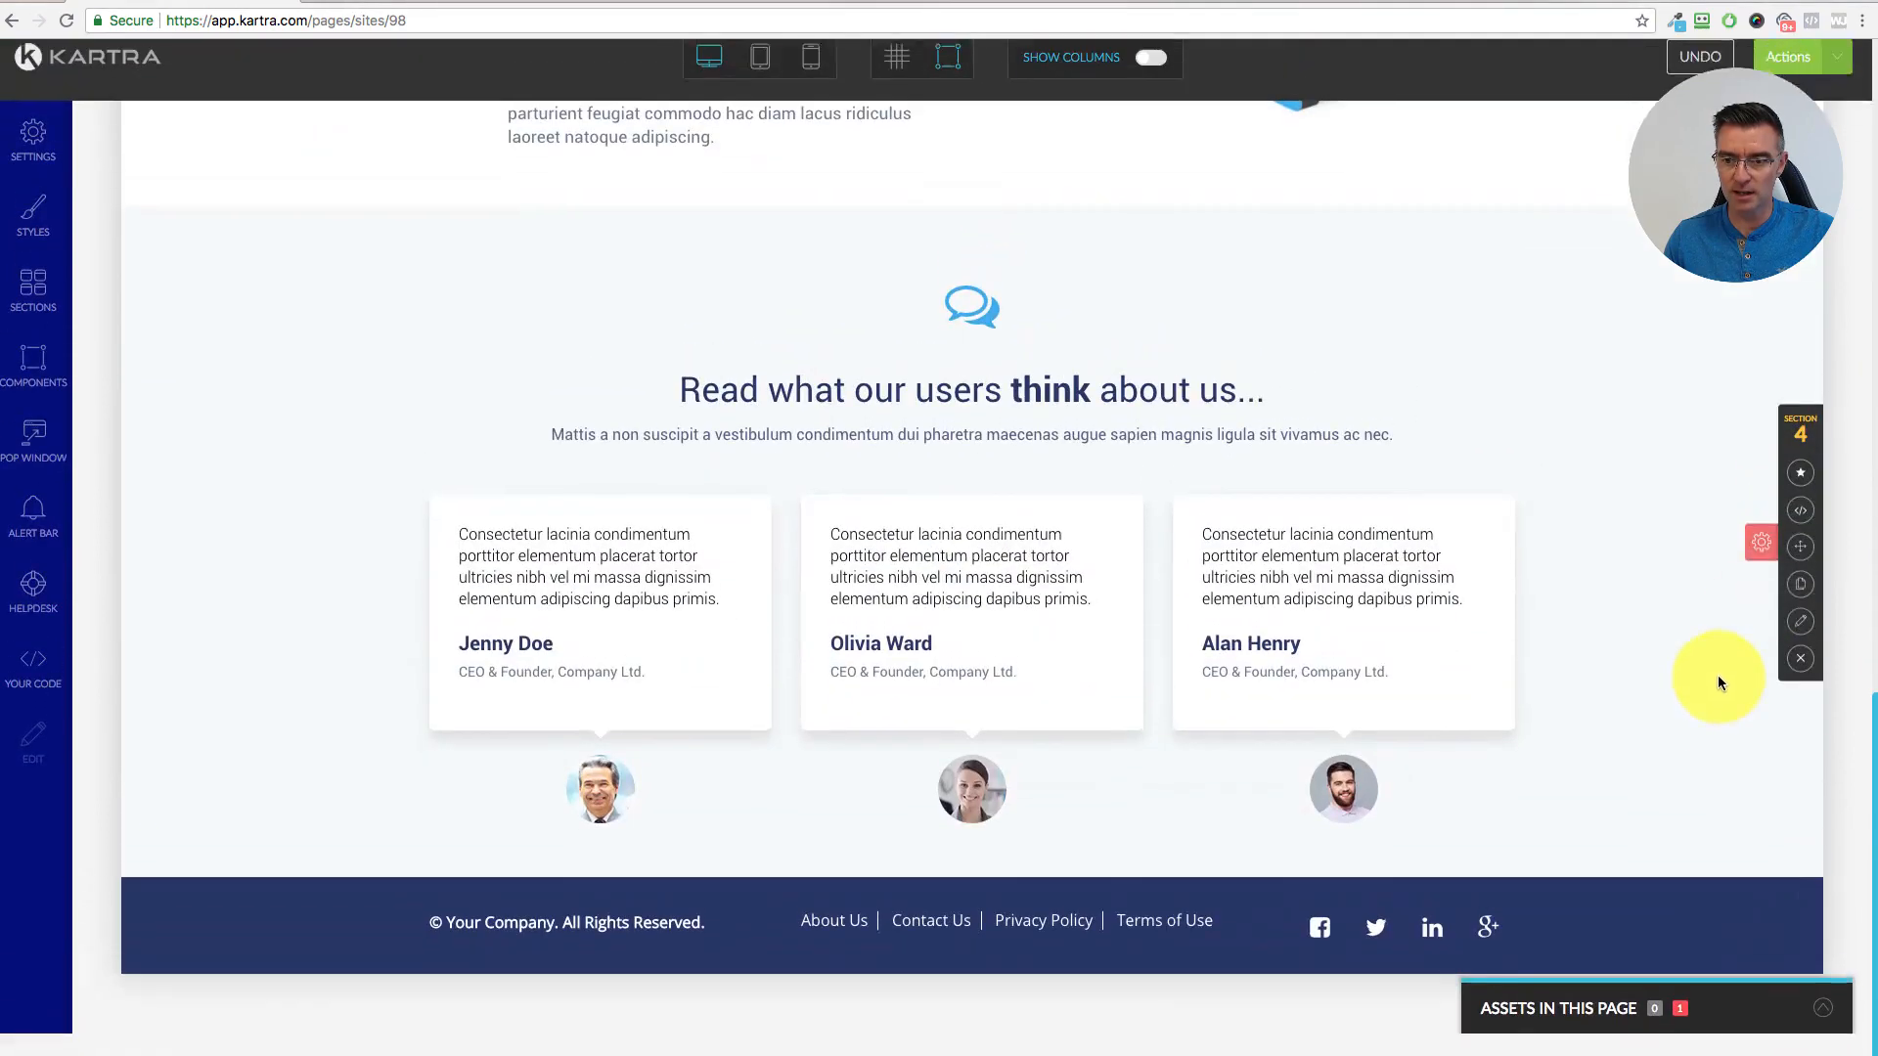
pyautogui.moveTo(1800, 547); pyautogui.dragTo(1711, 499)
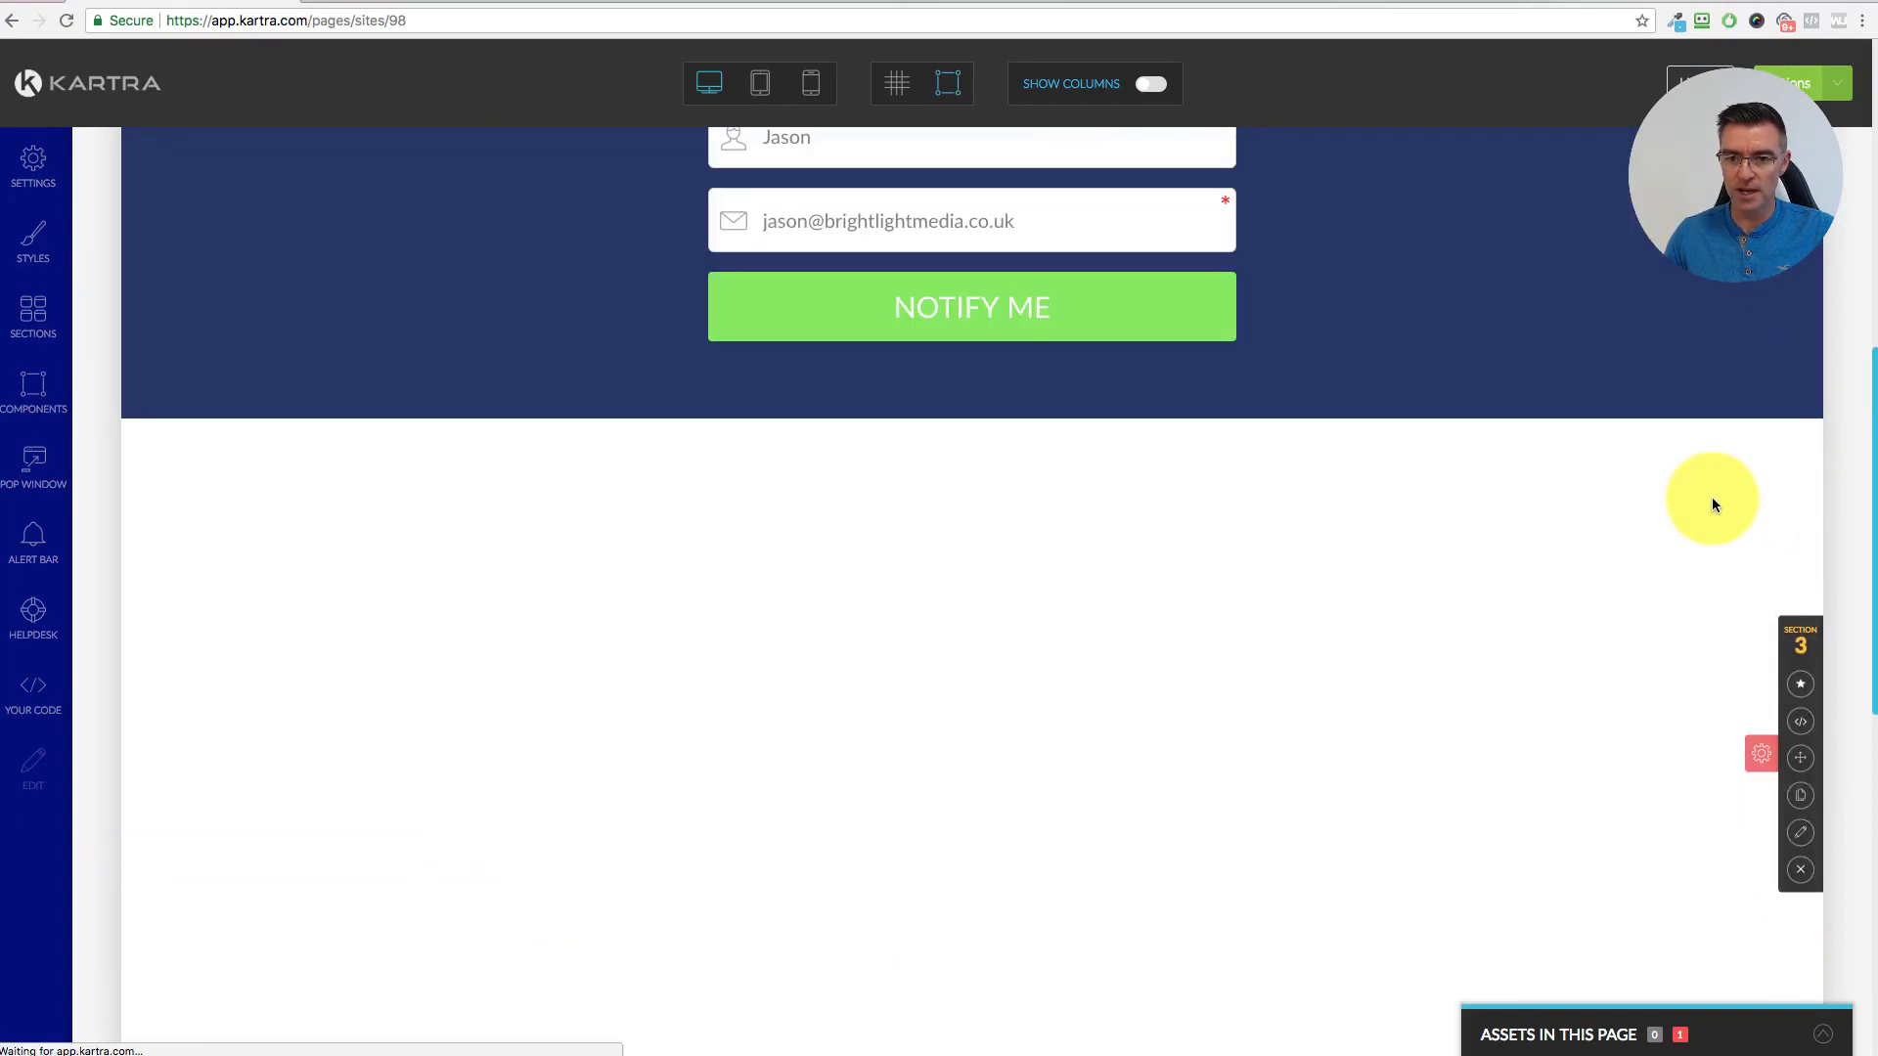
# - Delete the feature section with the product mockup below the testimonials
pyautogui.scroll(-4, 1696, 582)
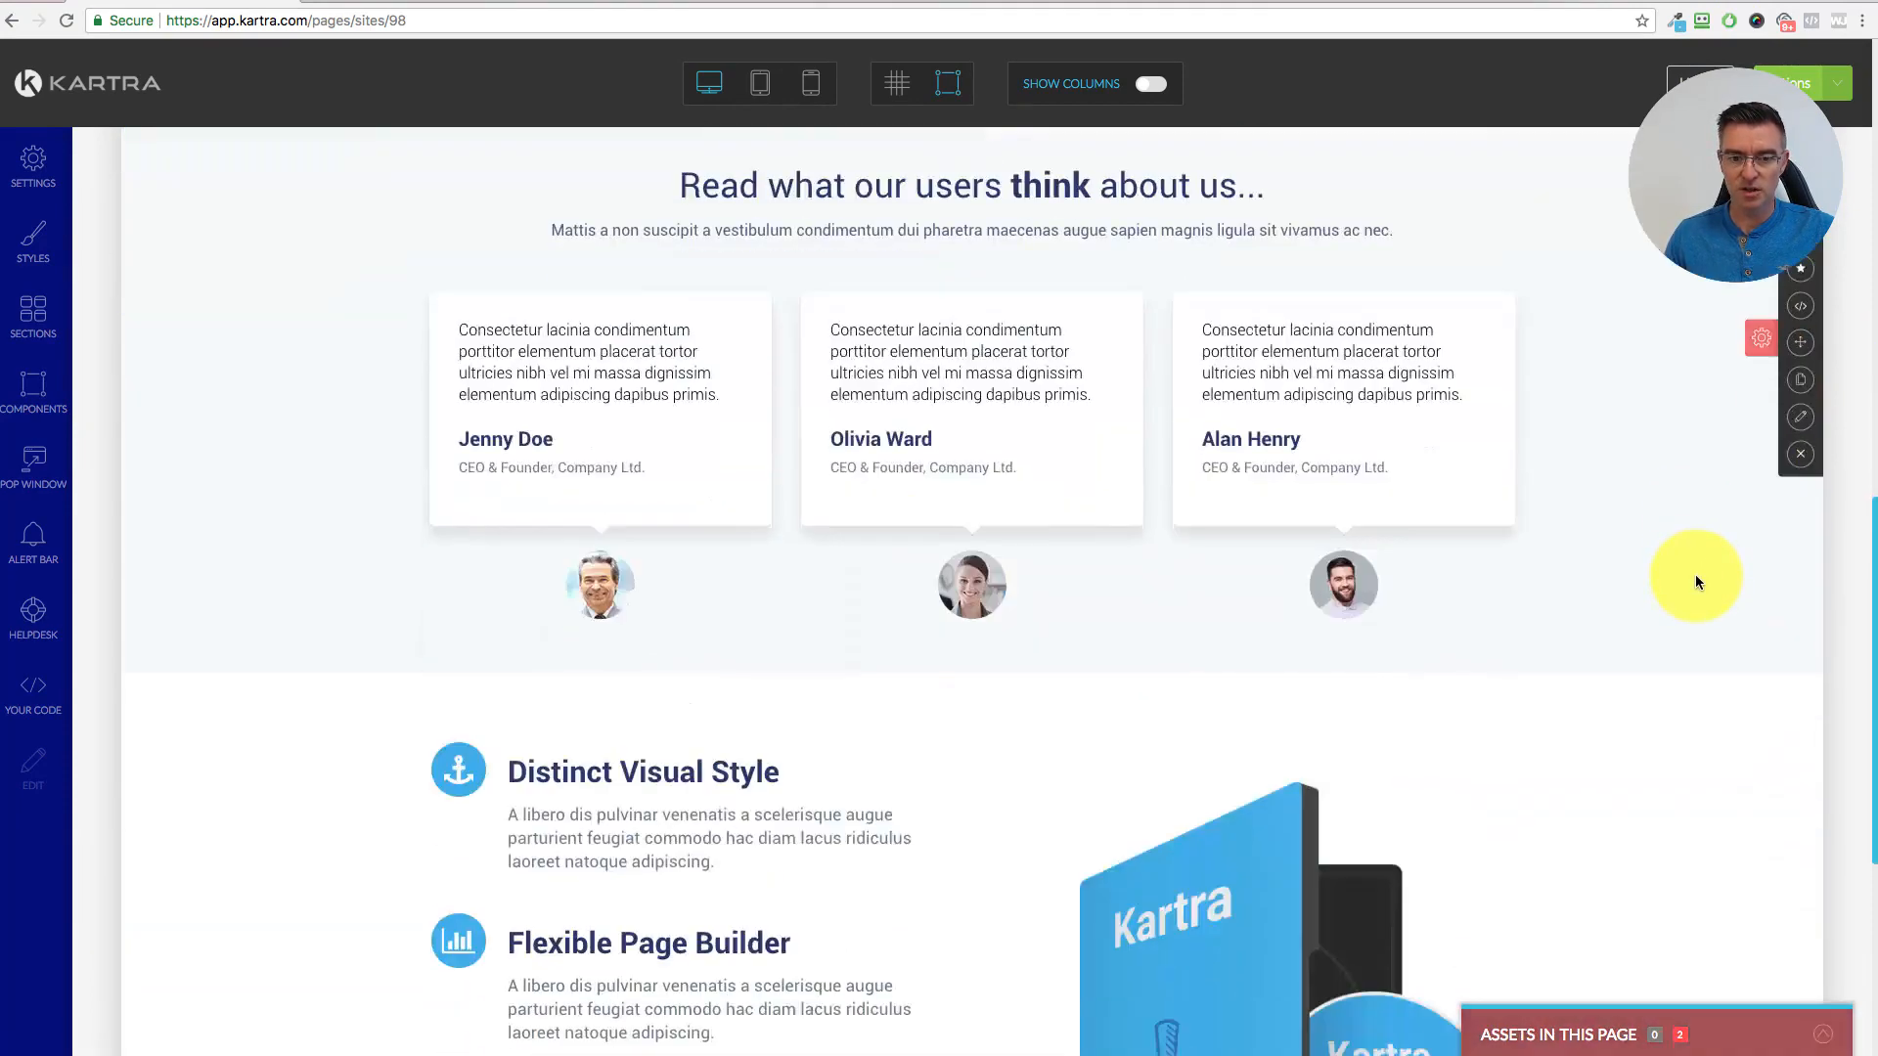
pyautogui.scroll(-5, 1694, 575)
pyautogui.scroll(1, 1694, 576)
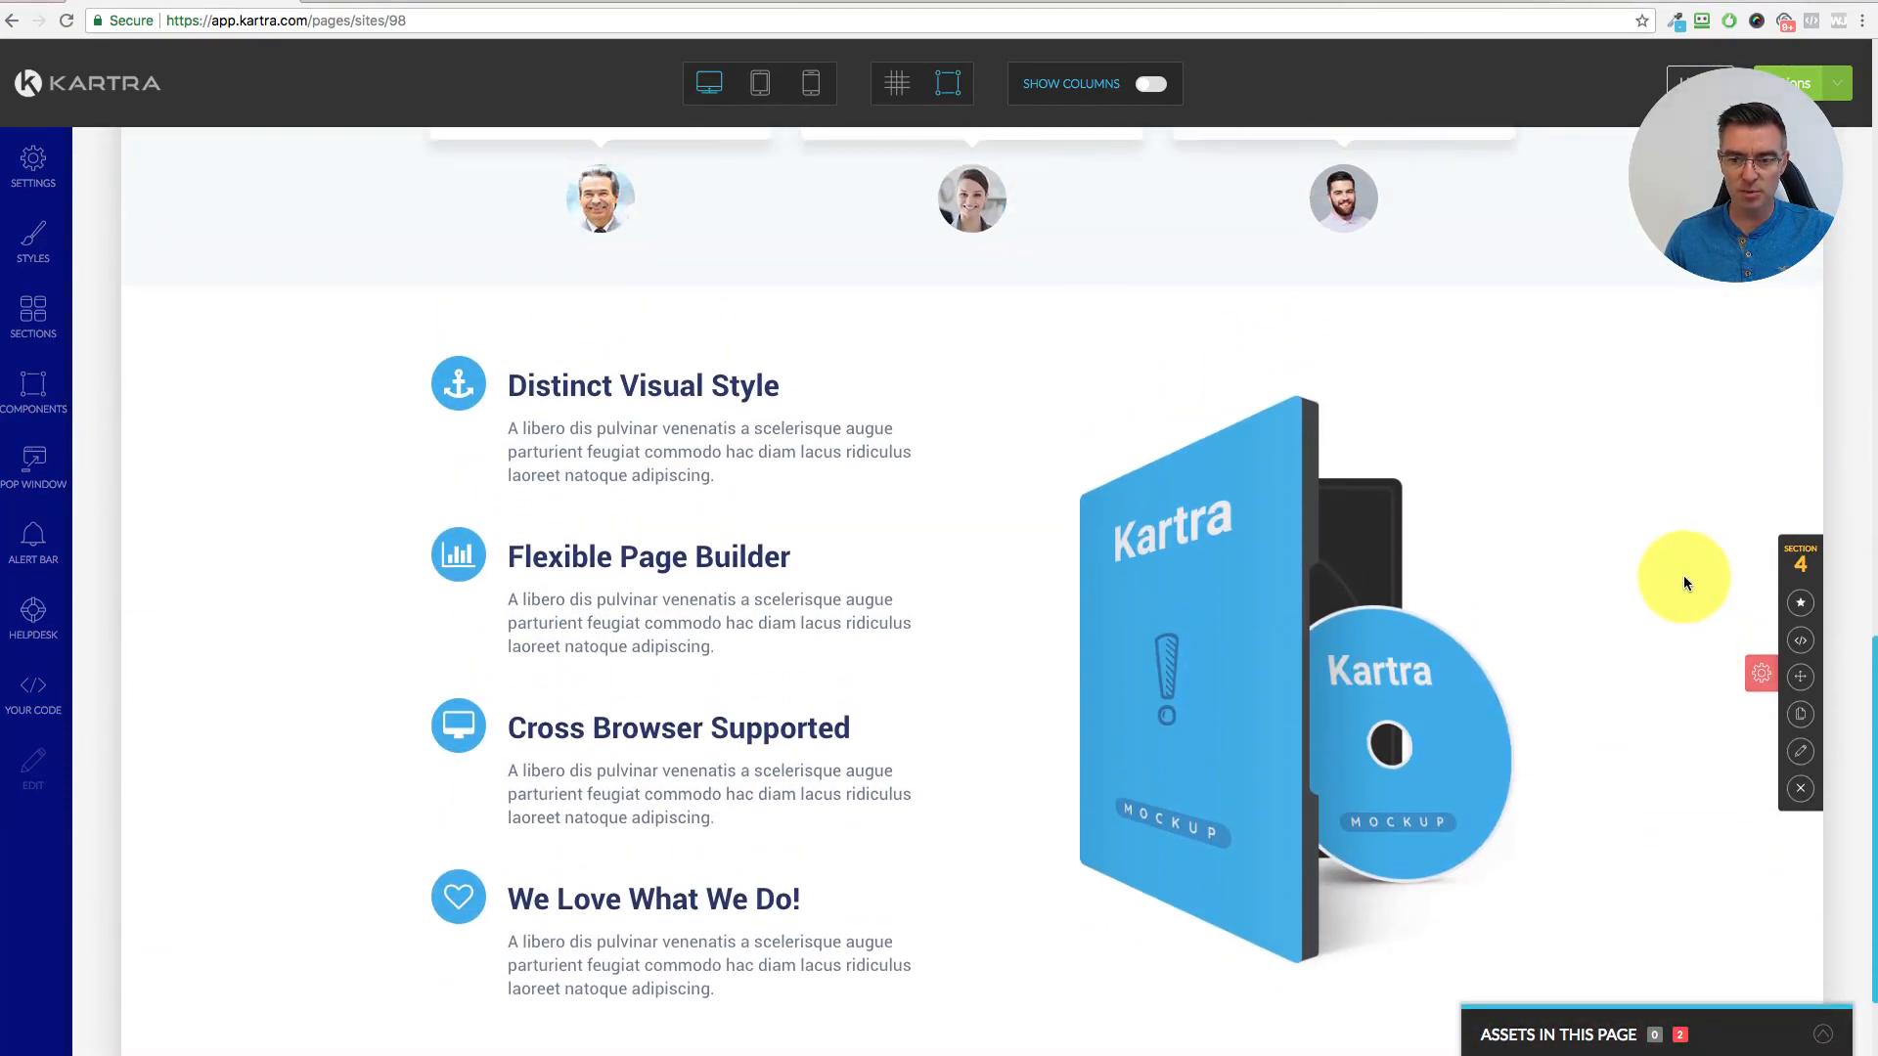
pyautogui.click(1800, 788)
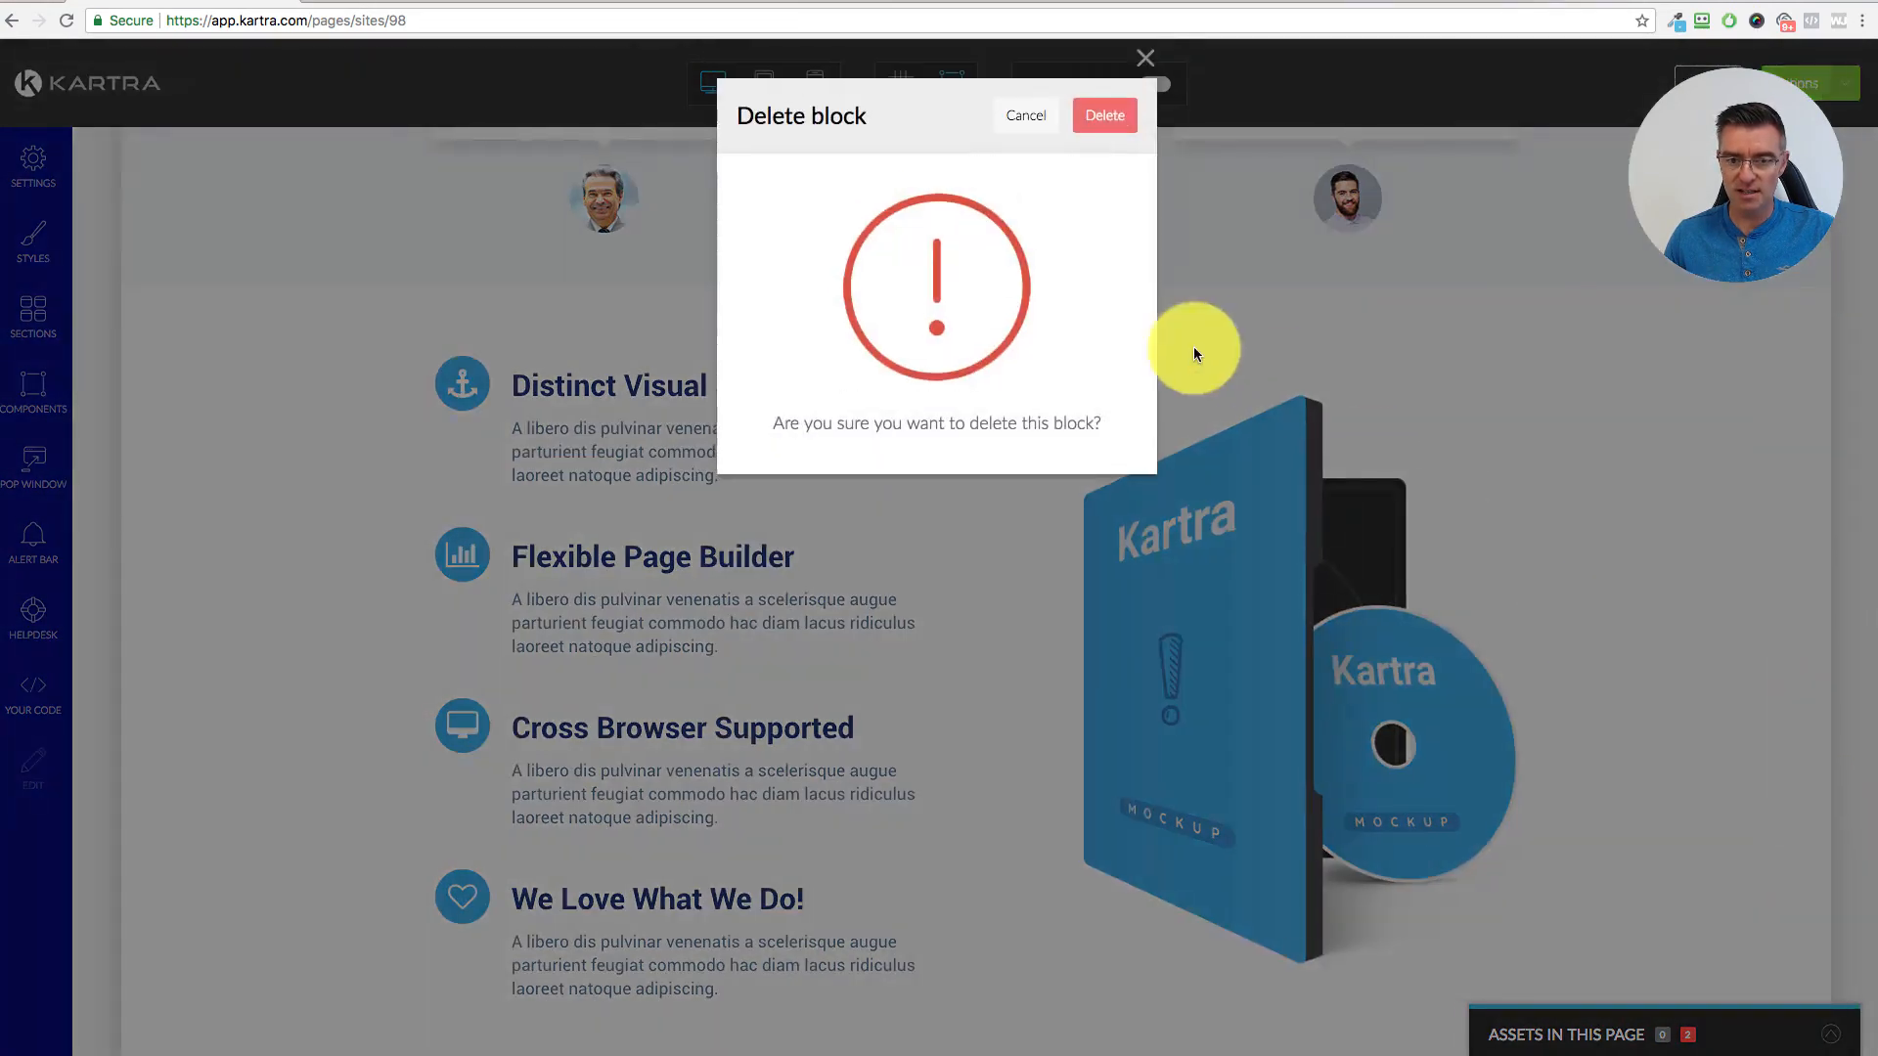
pyautogui.click(1104, 116)
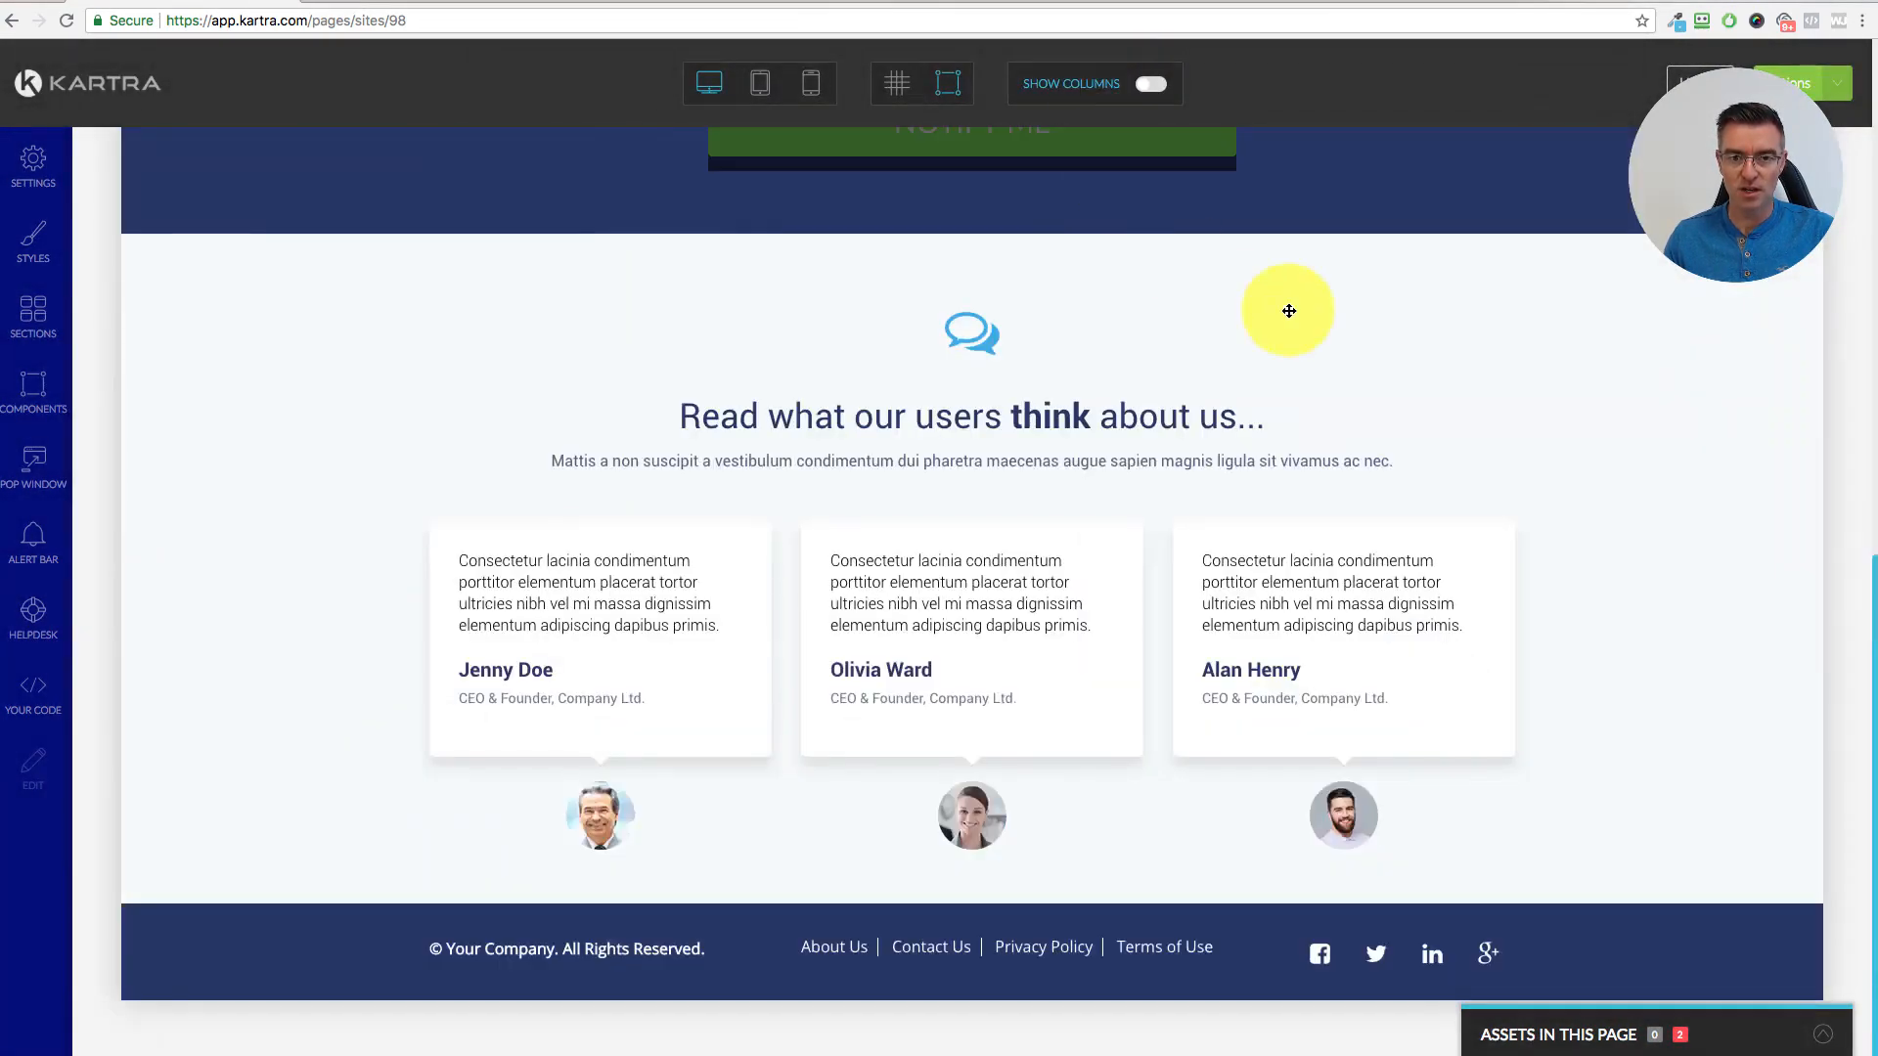
# - Undo the last change and look over the page to check what was reverted
pyautogui.scroll(3, 1552, 445)
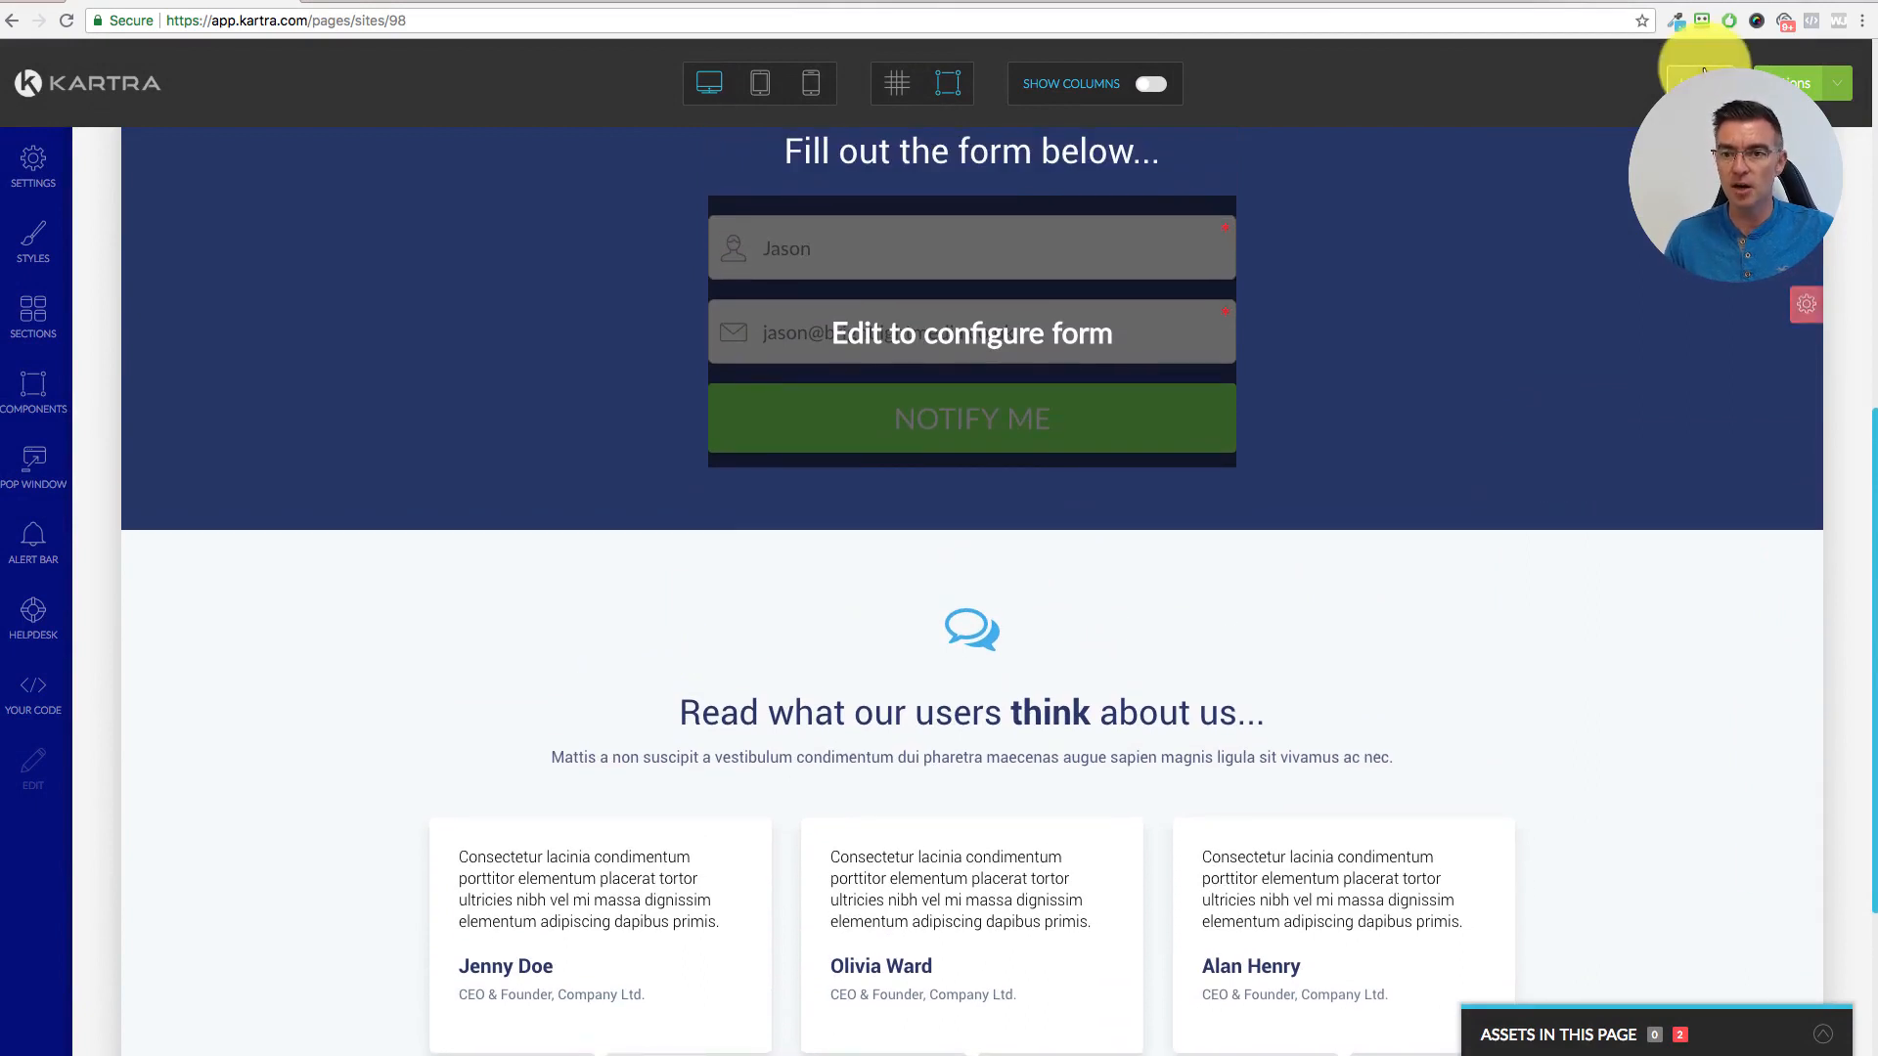
pyautogui.click(1702, 77)
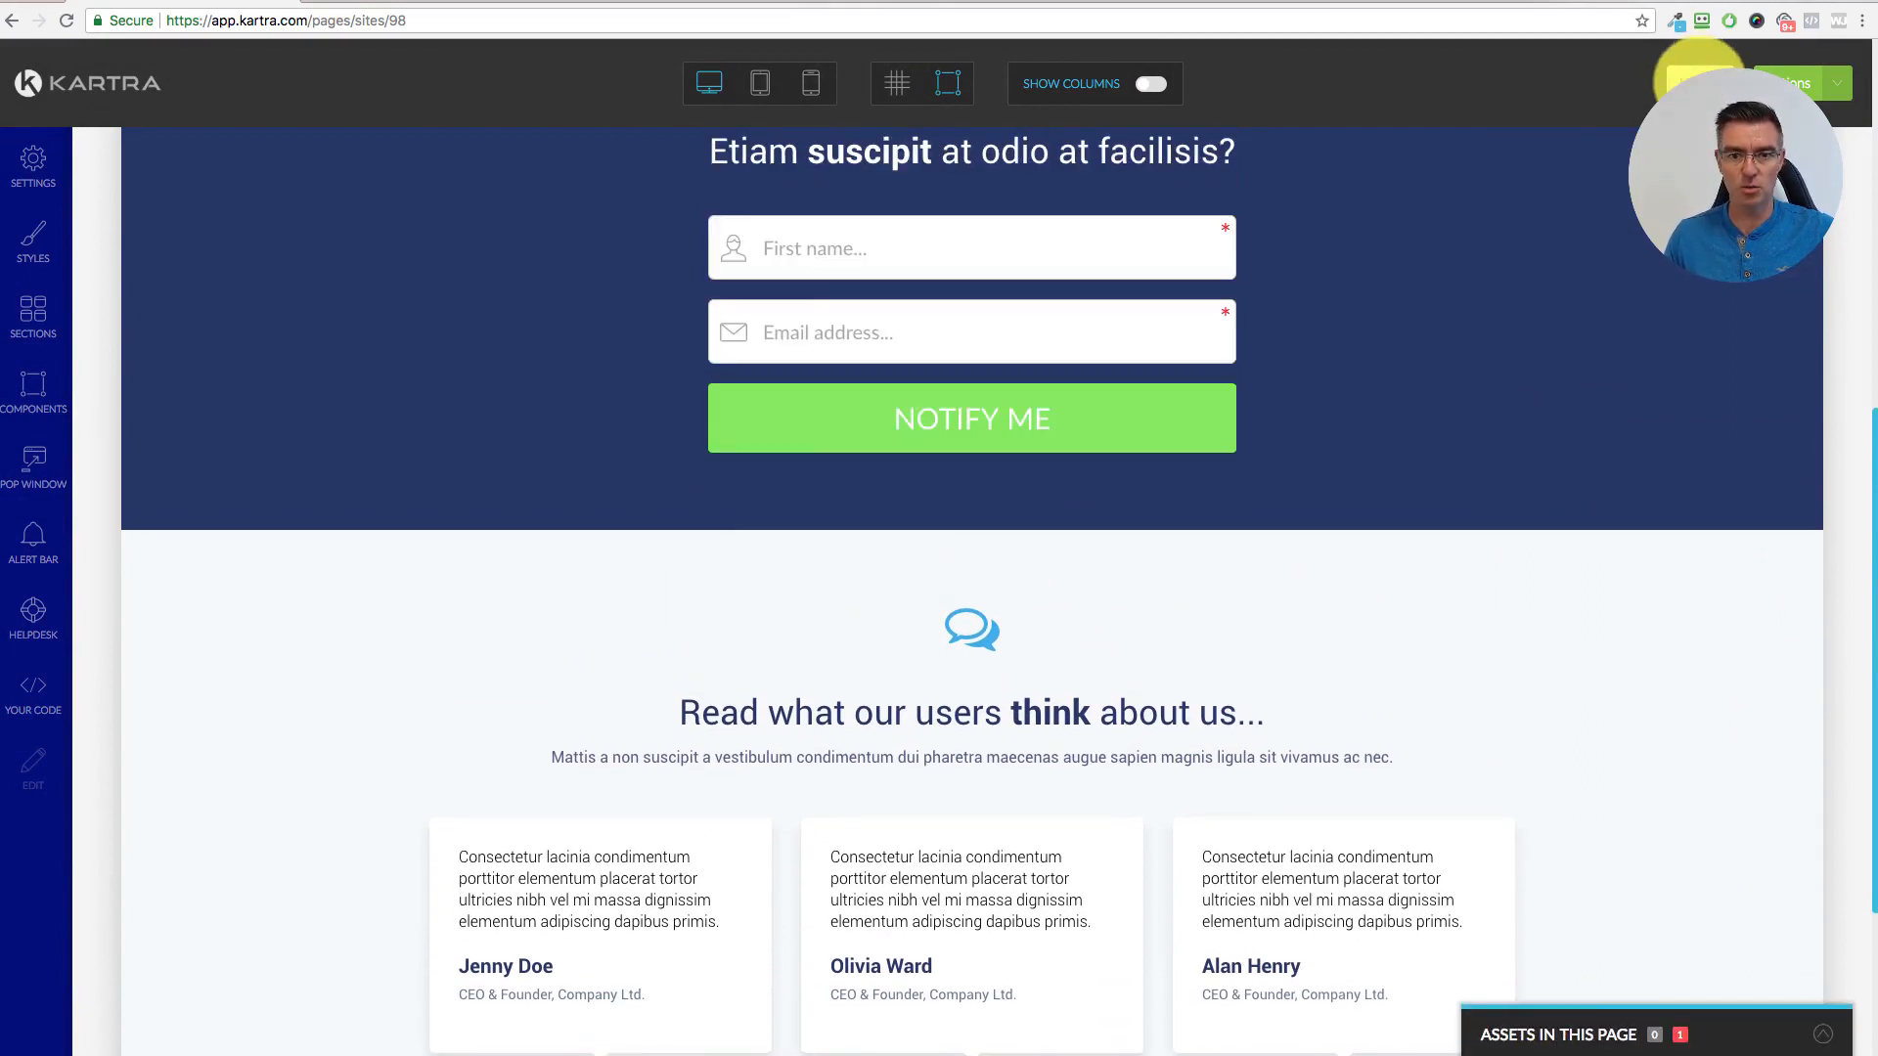
pyautogui.scroll(1, 1599, 820)
pyautogui.scroll(5, 1596, 816)
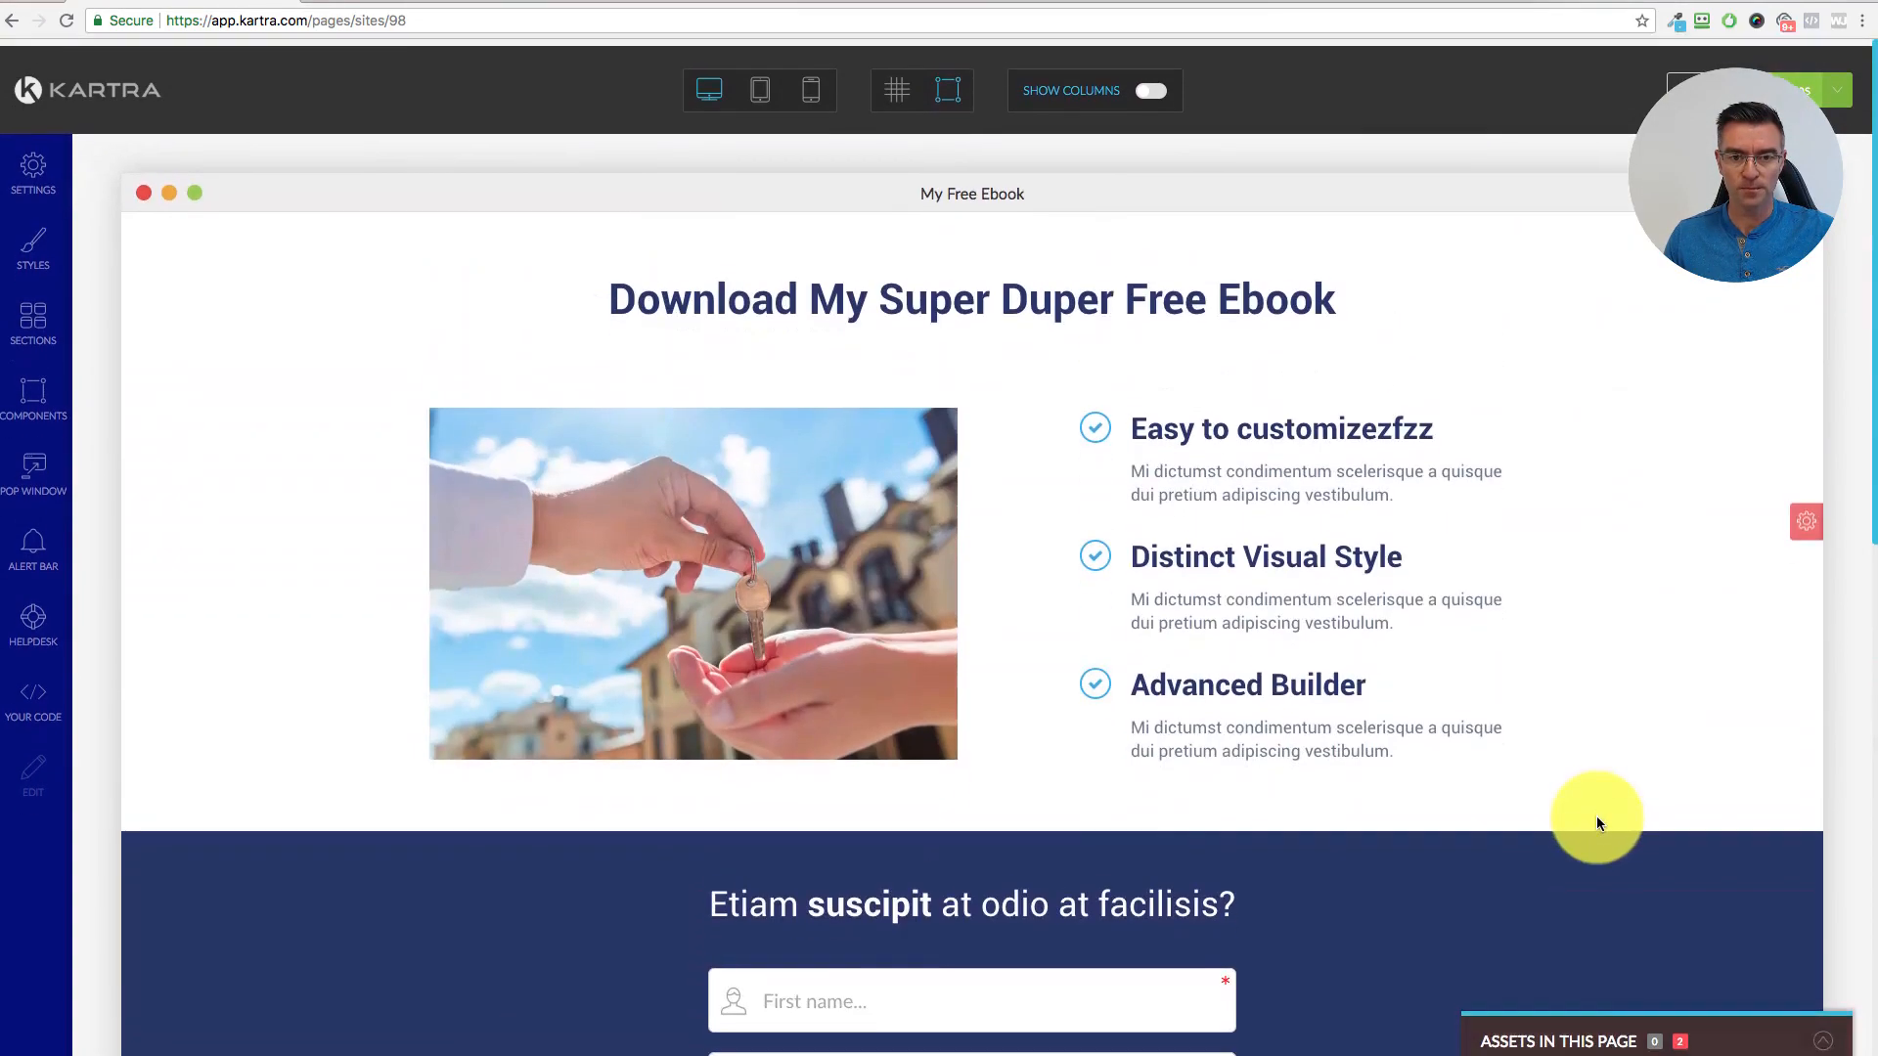
pyautogui.scroll(-10, 1597, 816)
pyautogui.scroll(10, 1598, 818)
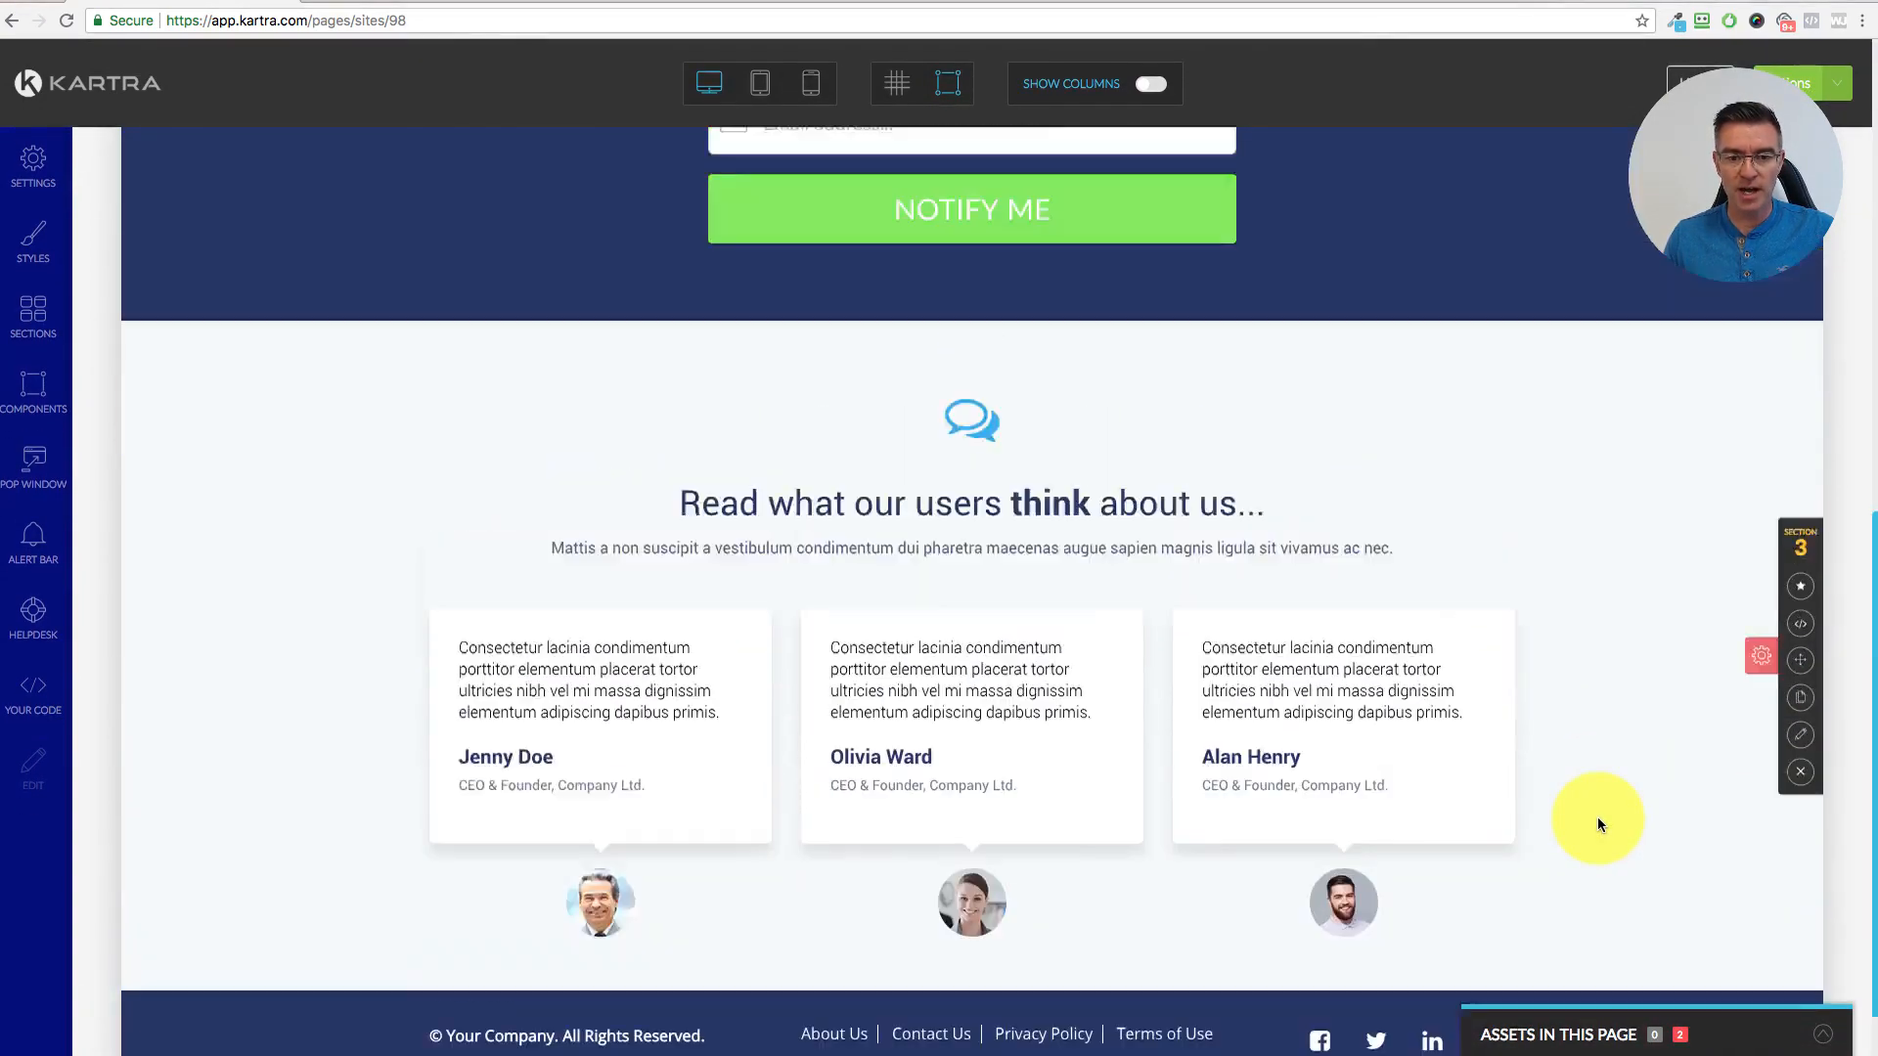
pyautogui.scroll(-3, 1600, 701)
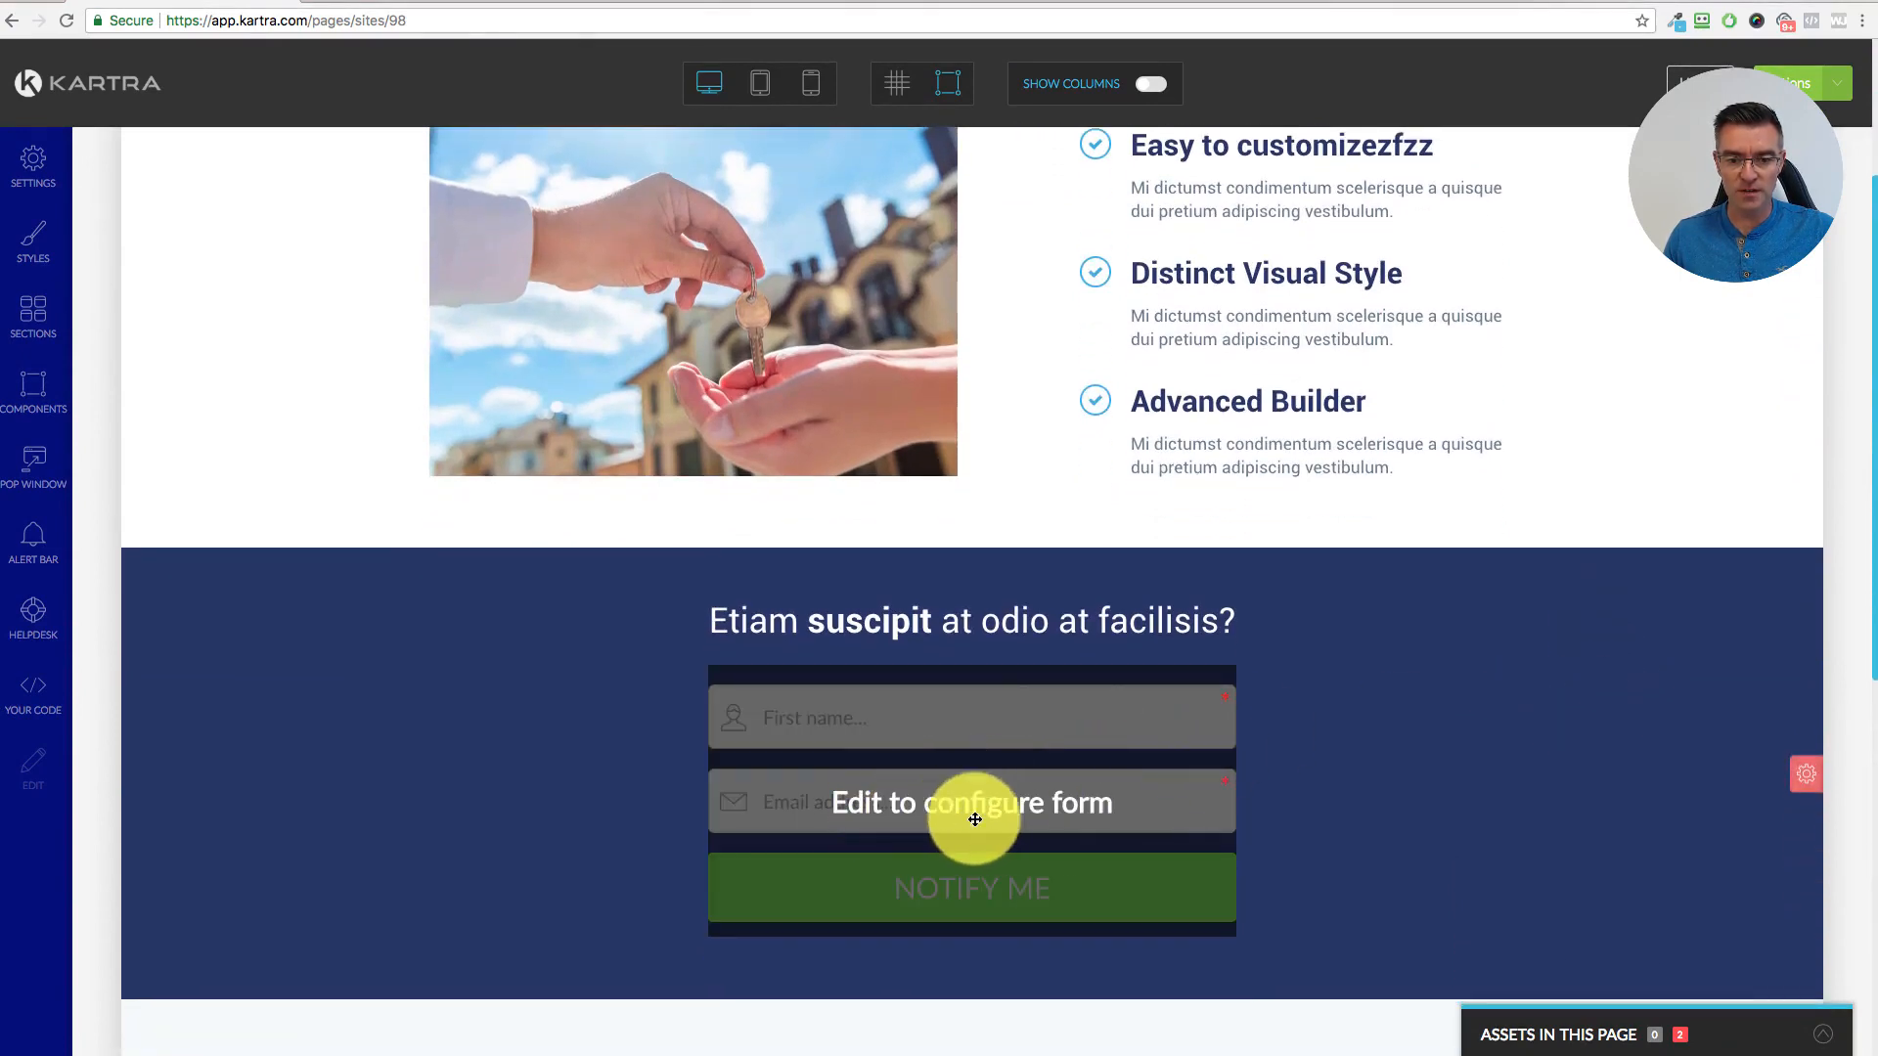
# - Open the publishing options for the My Free Ebook page and get its direct page link
pyautogui.scroll(3, 1497, 763)
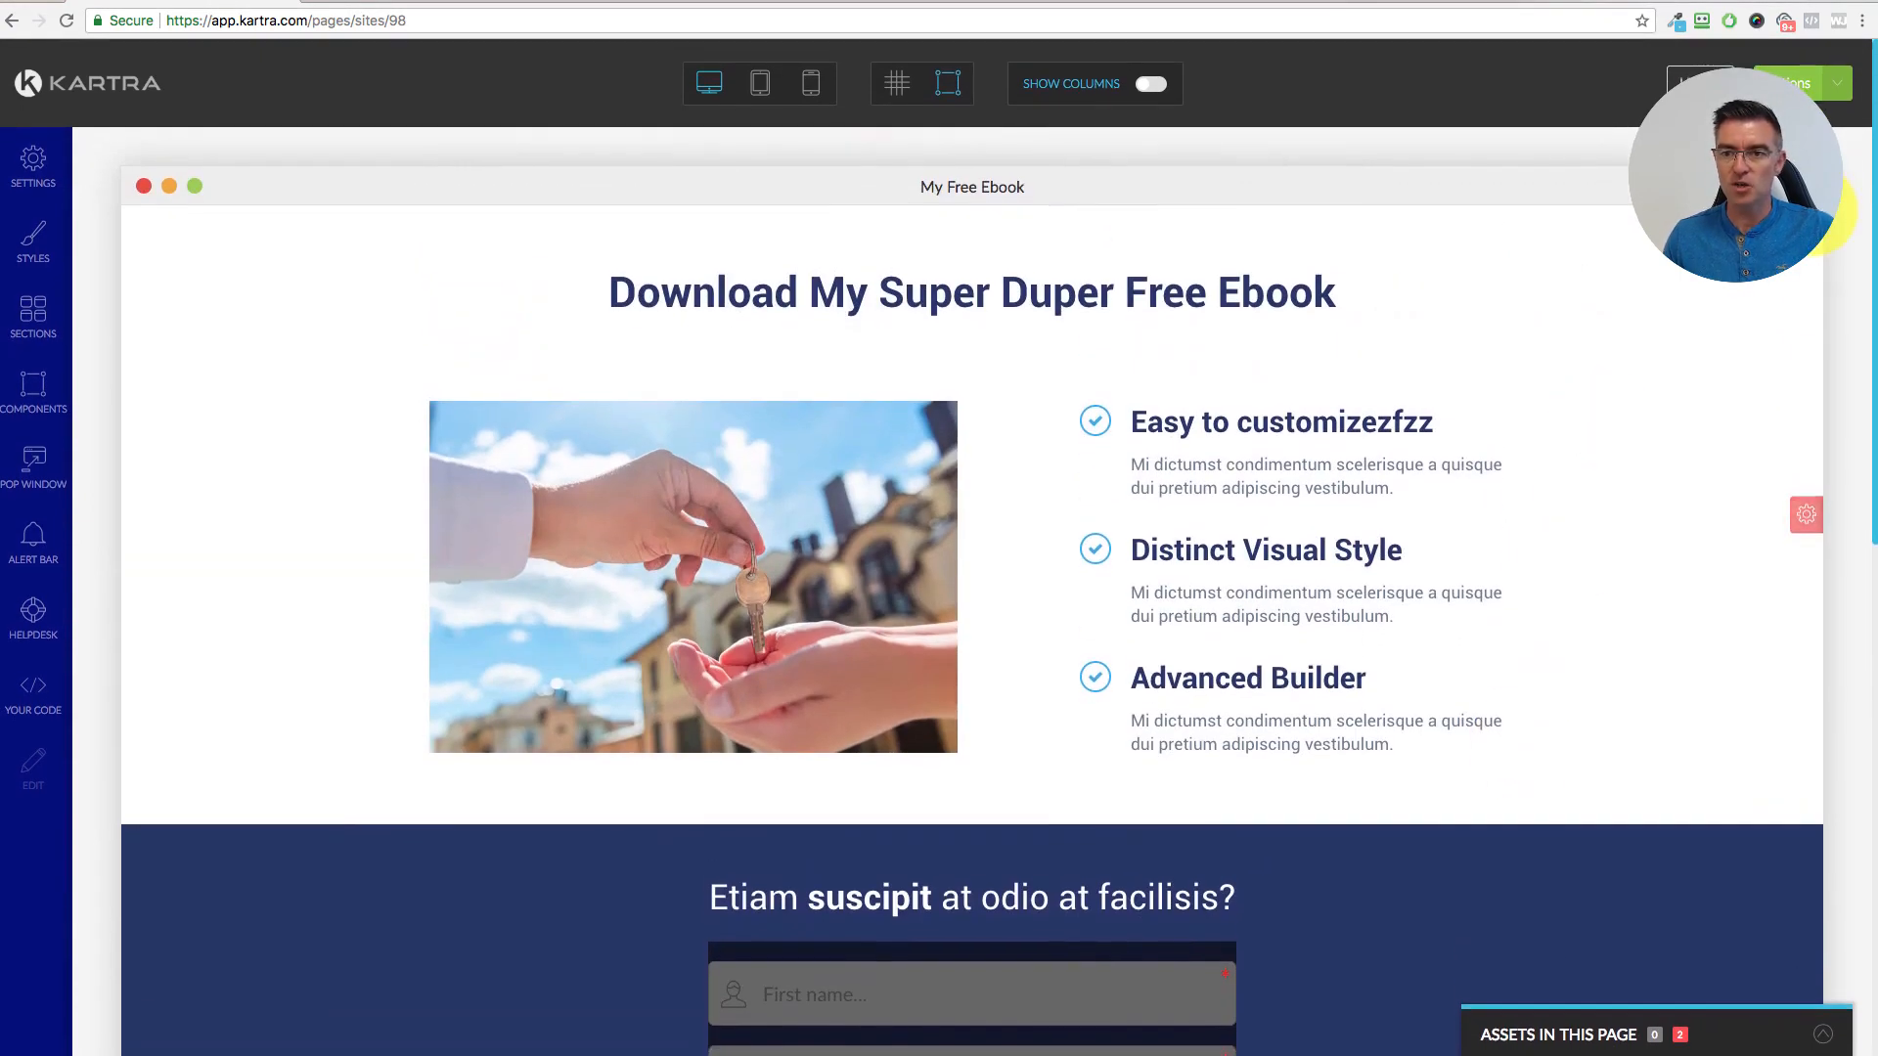
pyautogui.click(1837, 90)
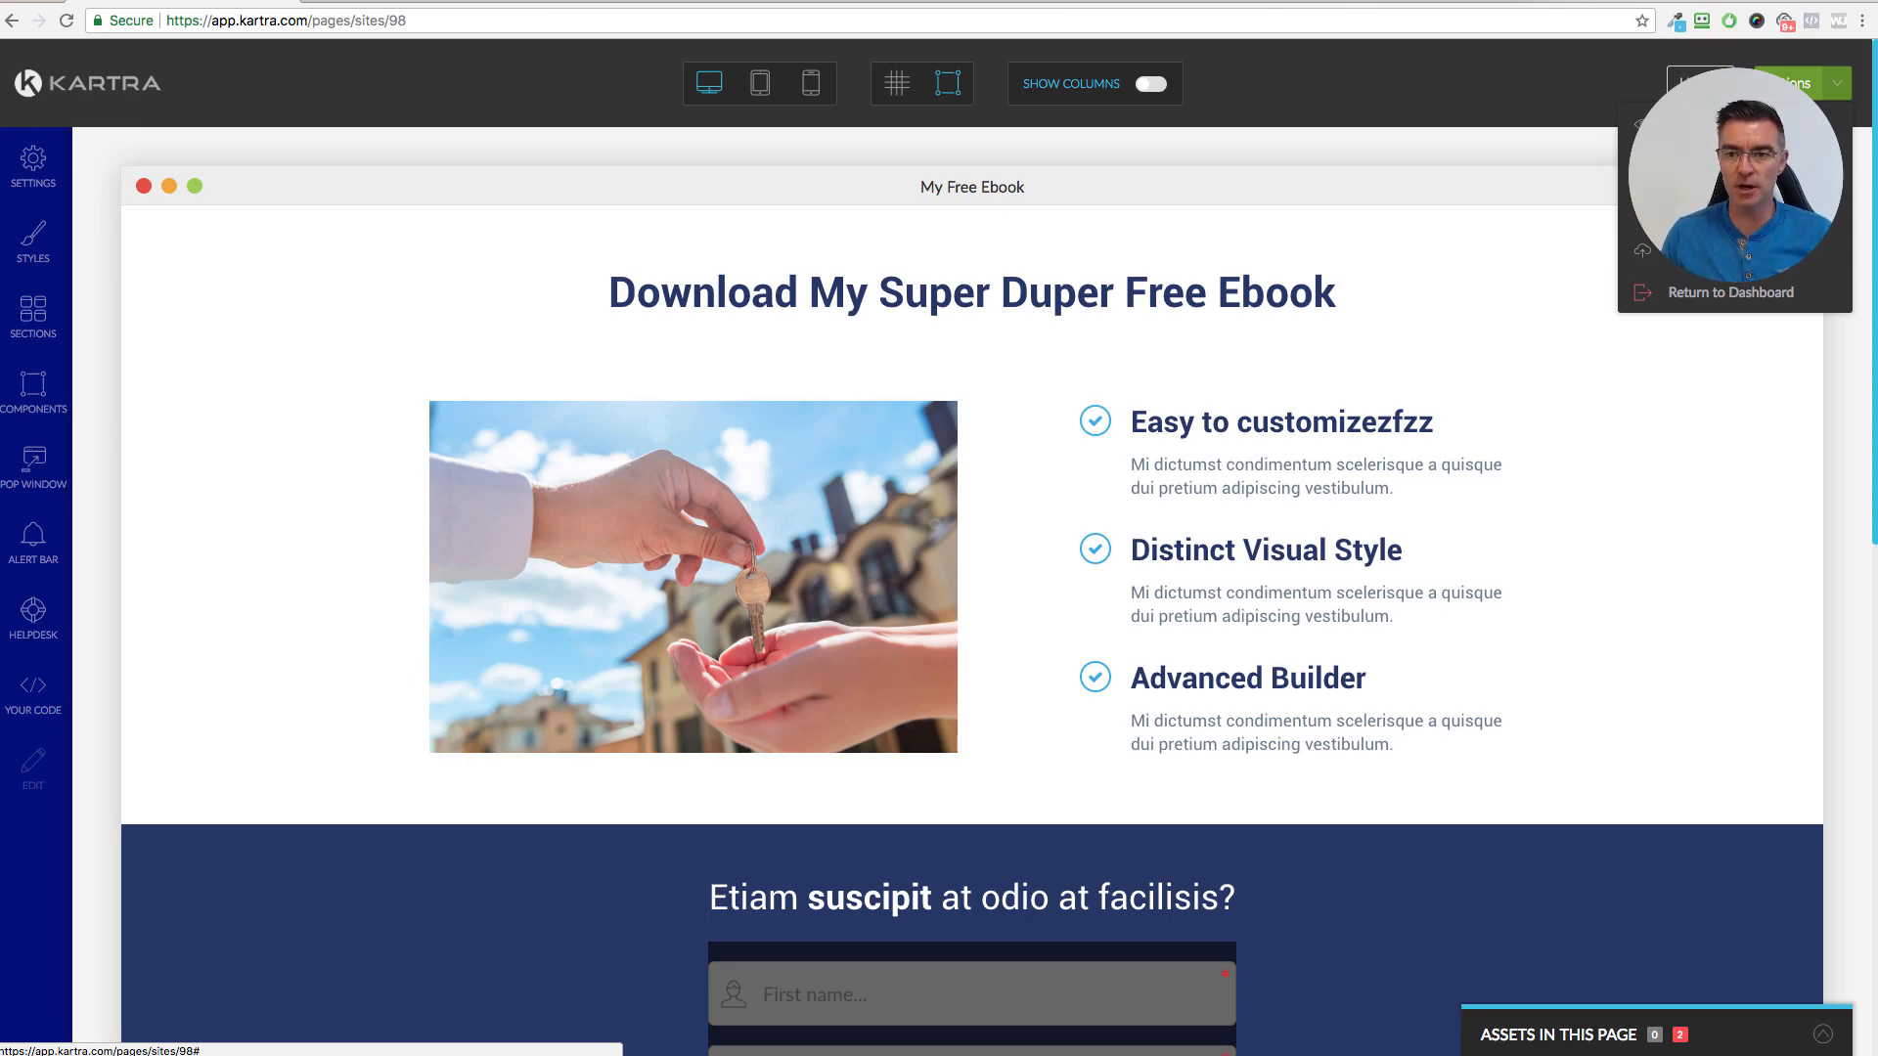
pyautogui.click(1707, 252)
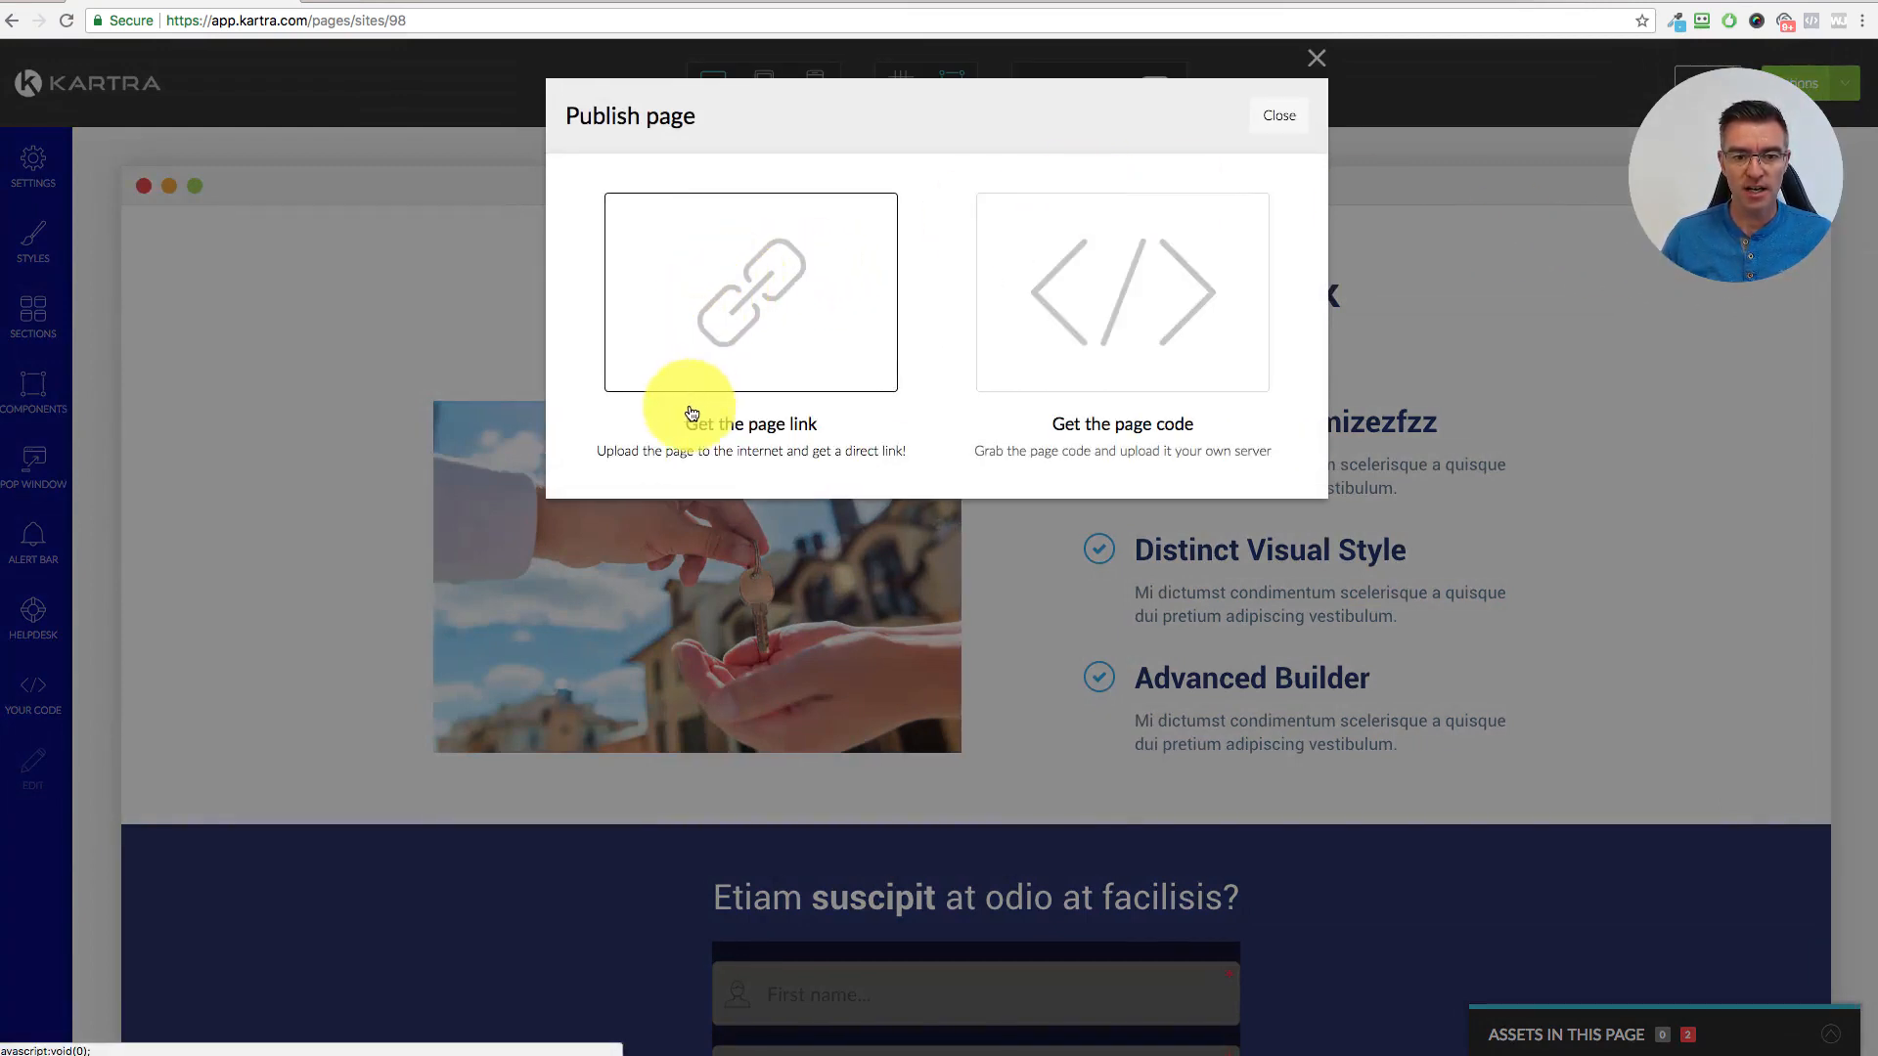
pyautogui.click(800, 304)
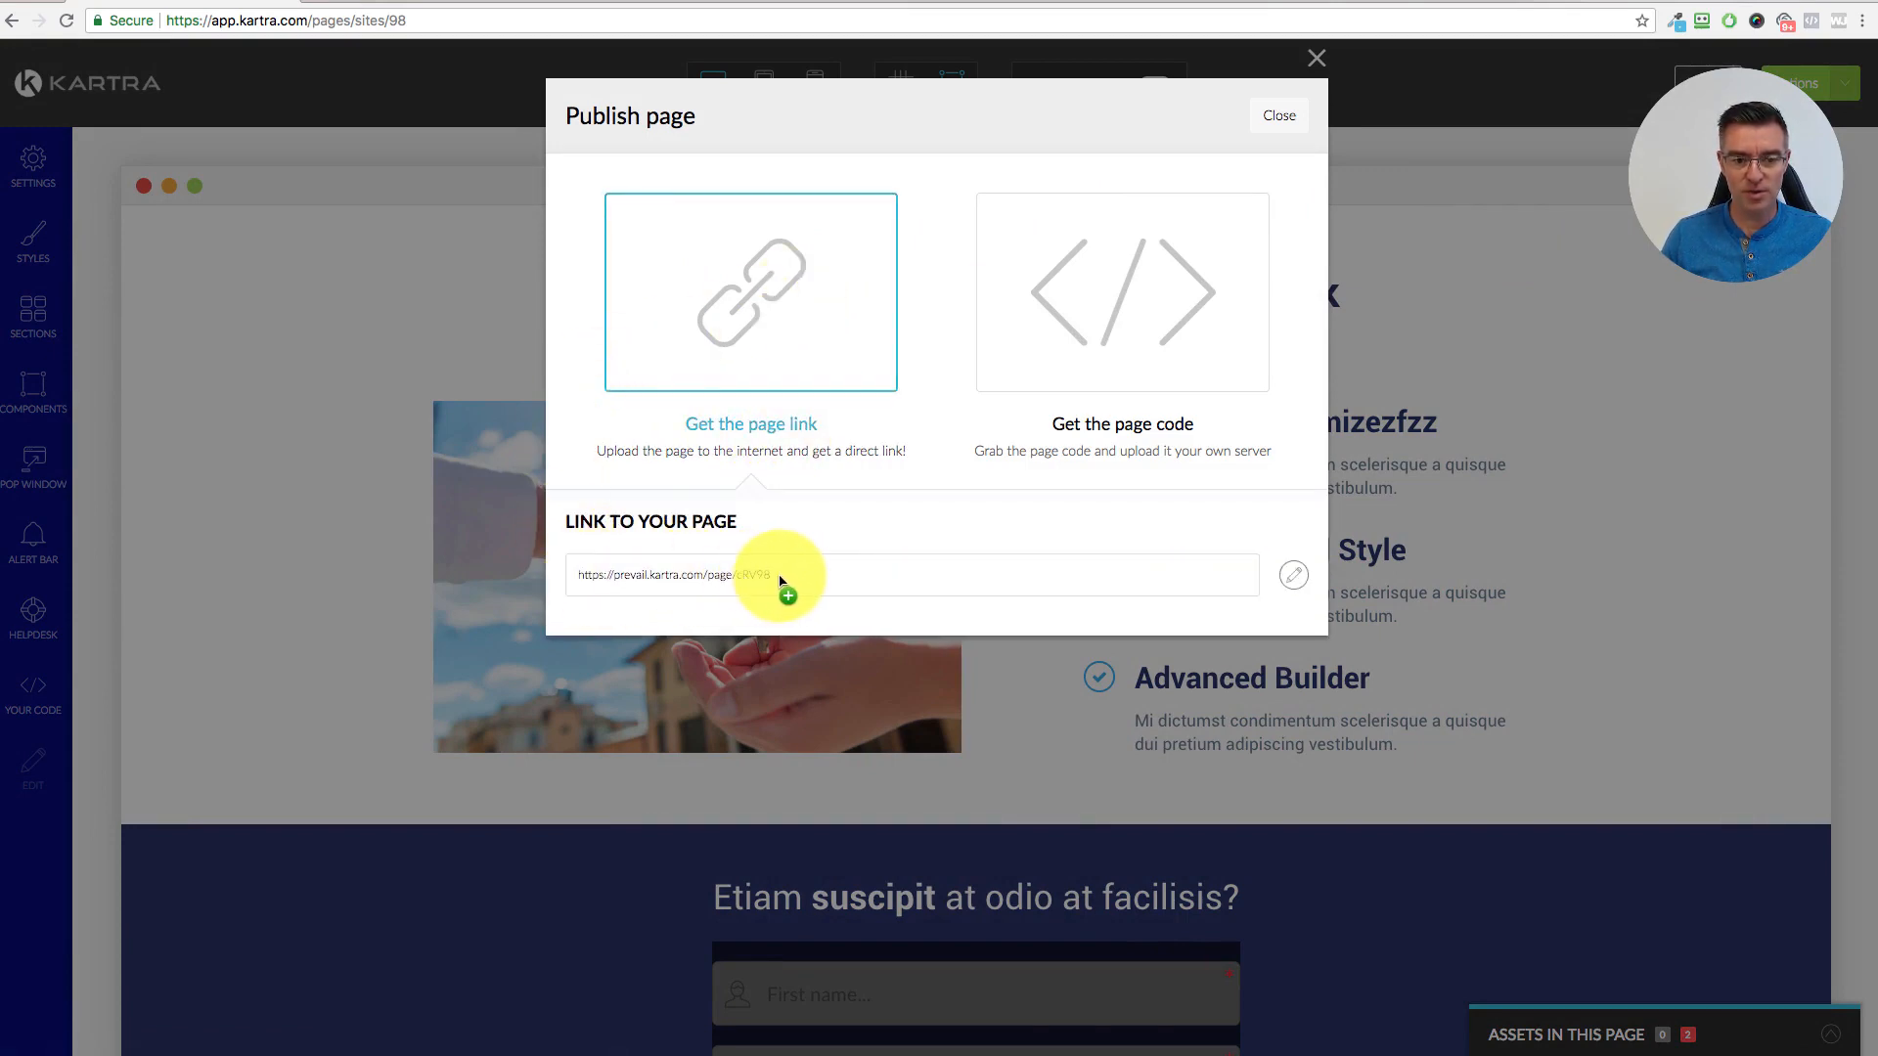
pyautogui.moveTo(776, 585); pyautogui.dragTo(583, 587)
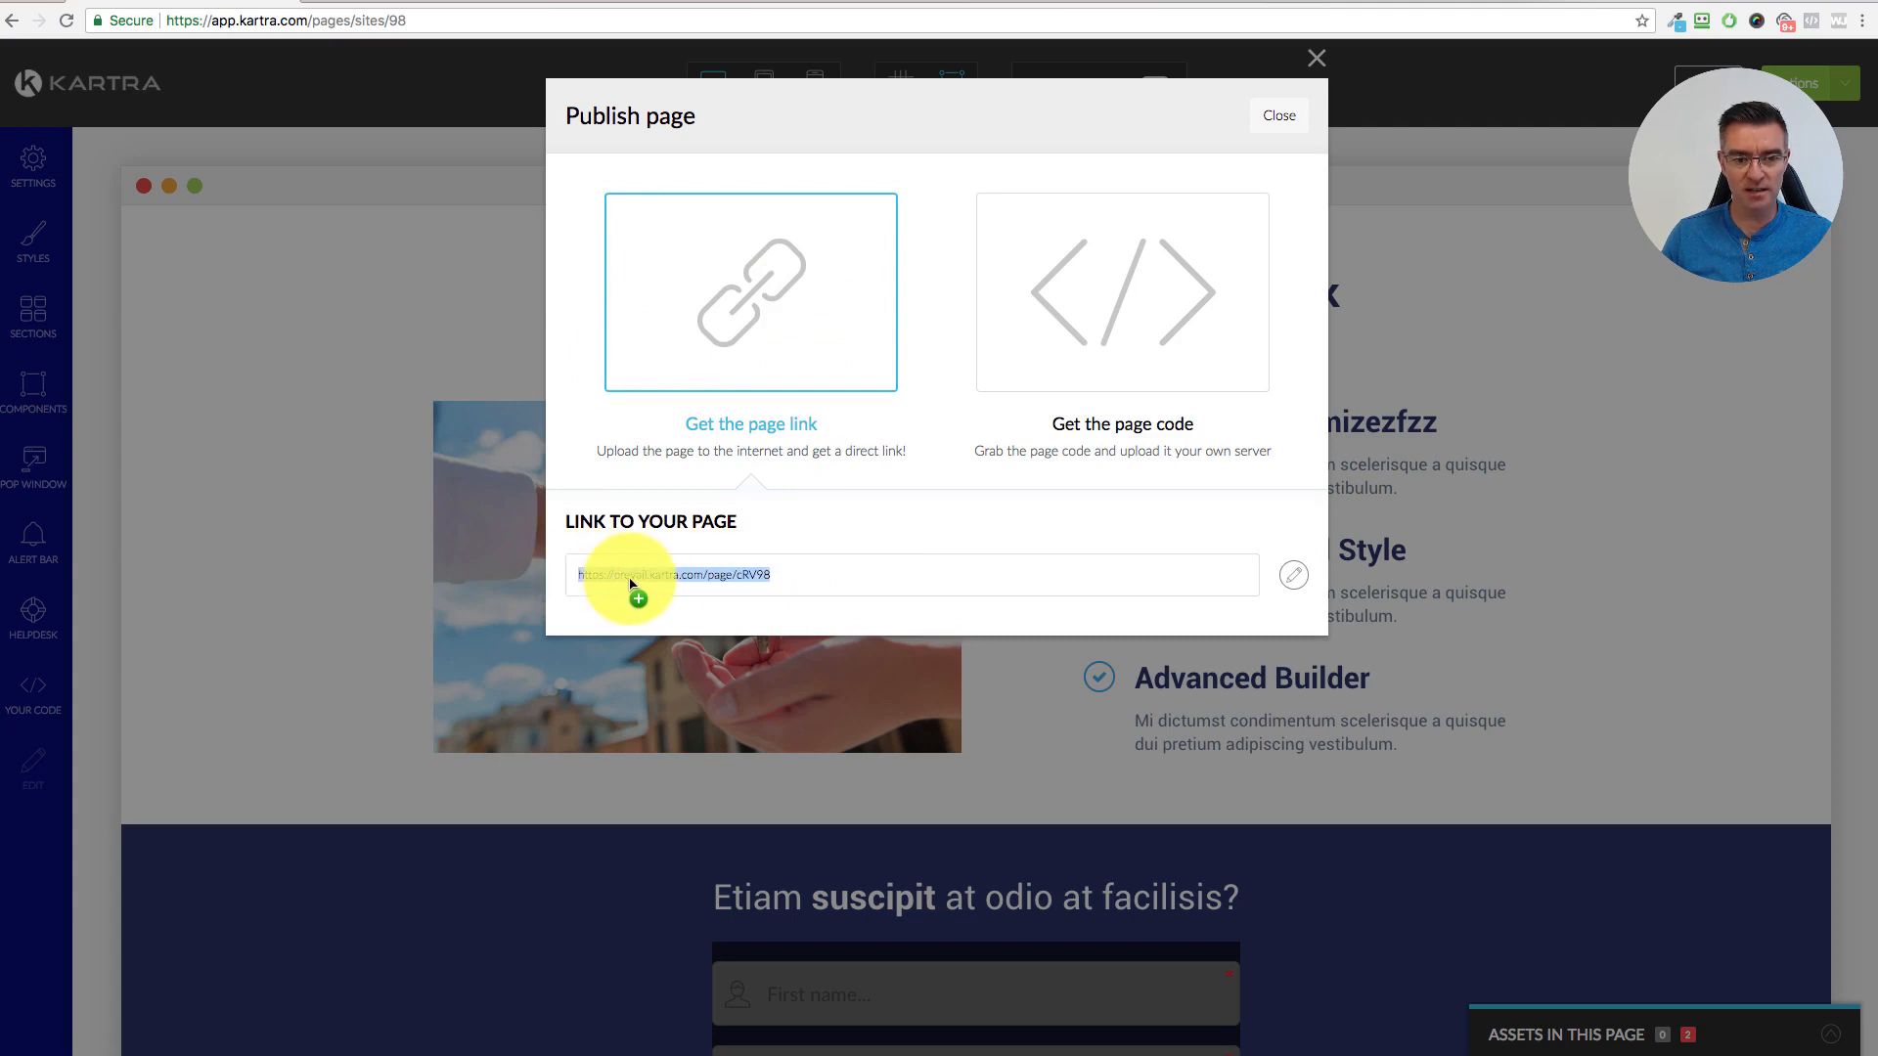
pyautogui.click(724, 585)
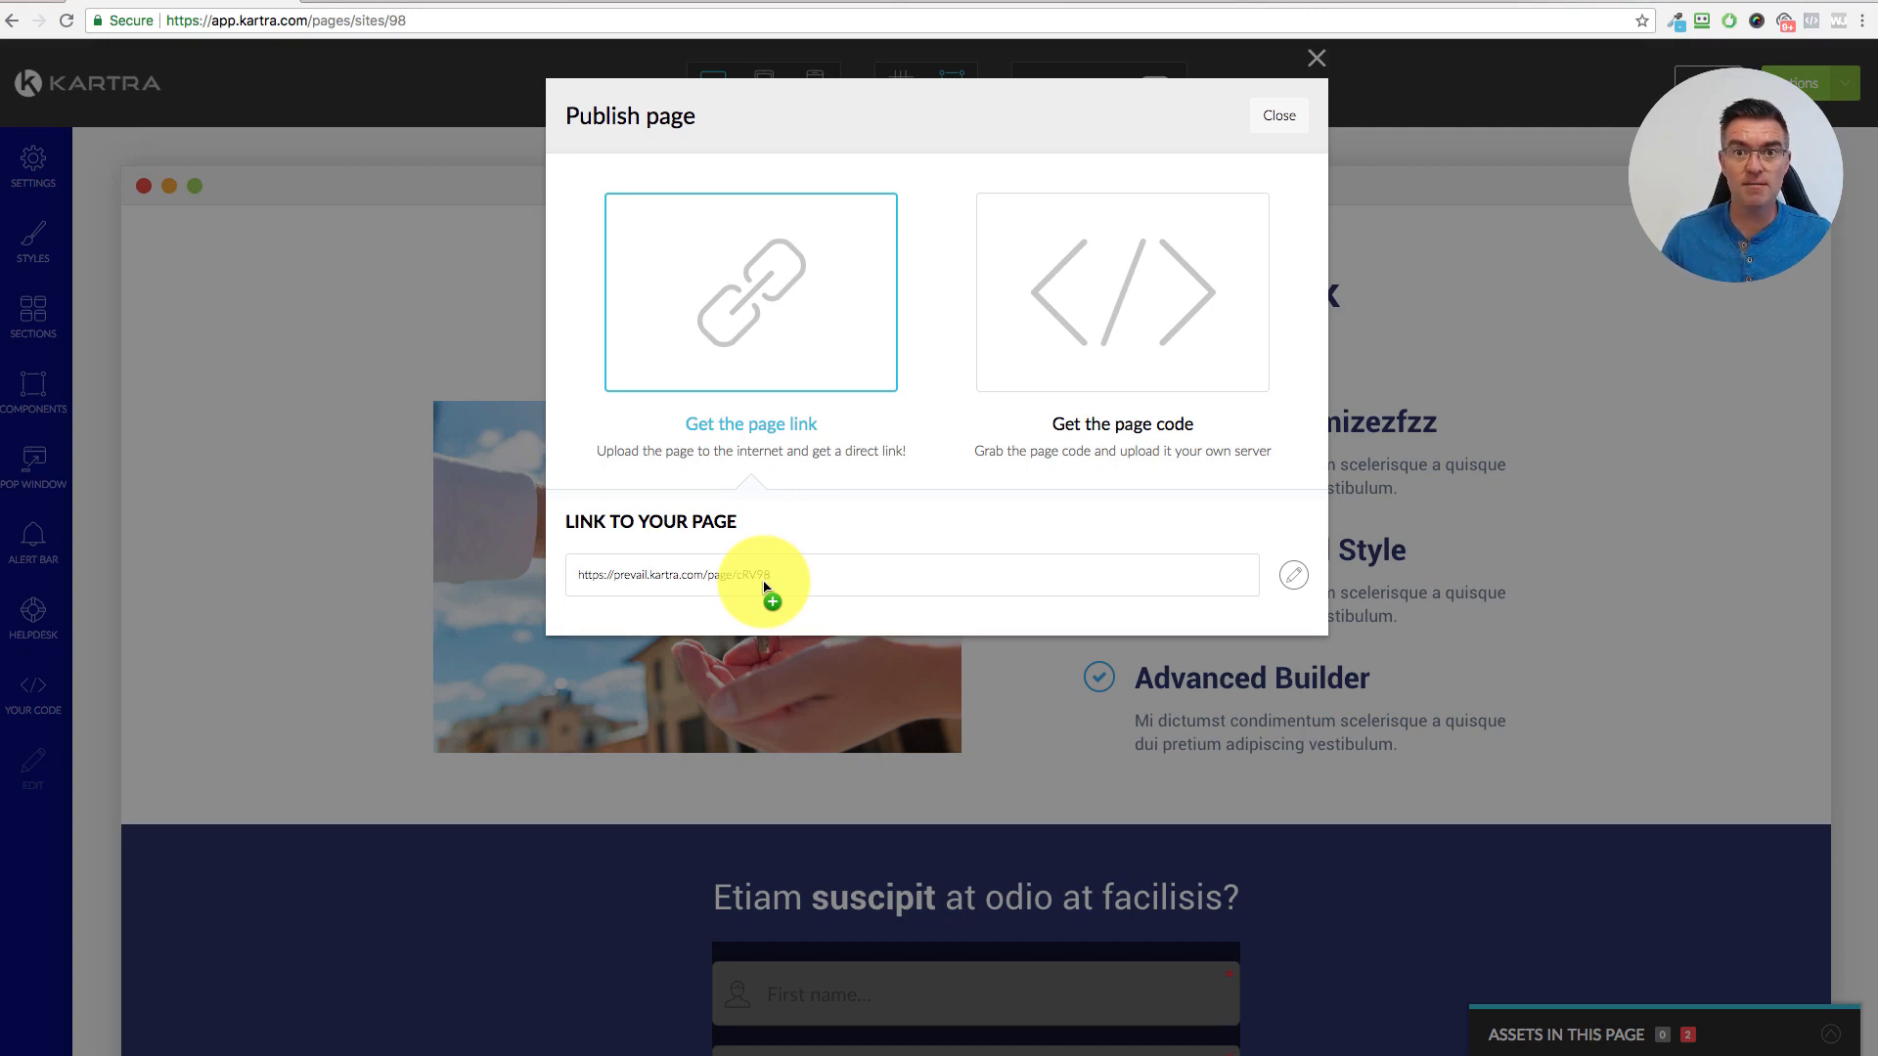
# - Edit the page link and set its custom ending to freeebook
pyautogui.click(1294, 579)
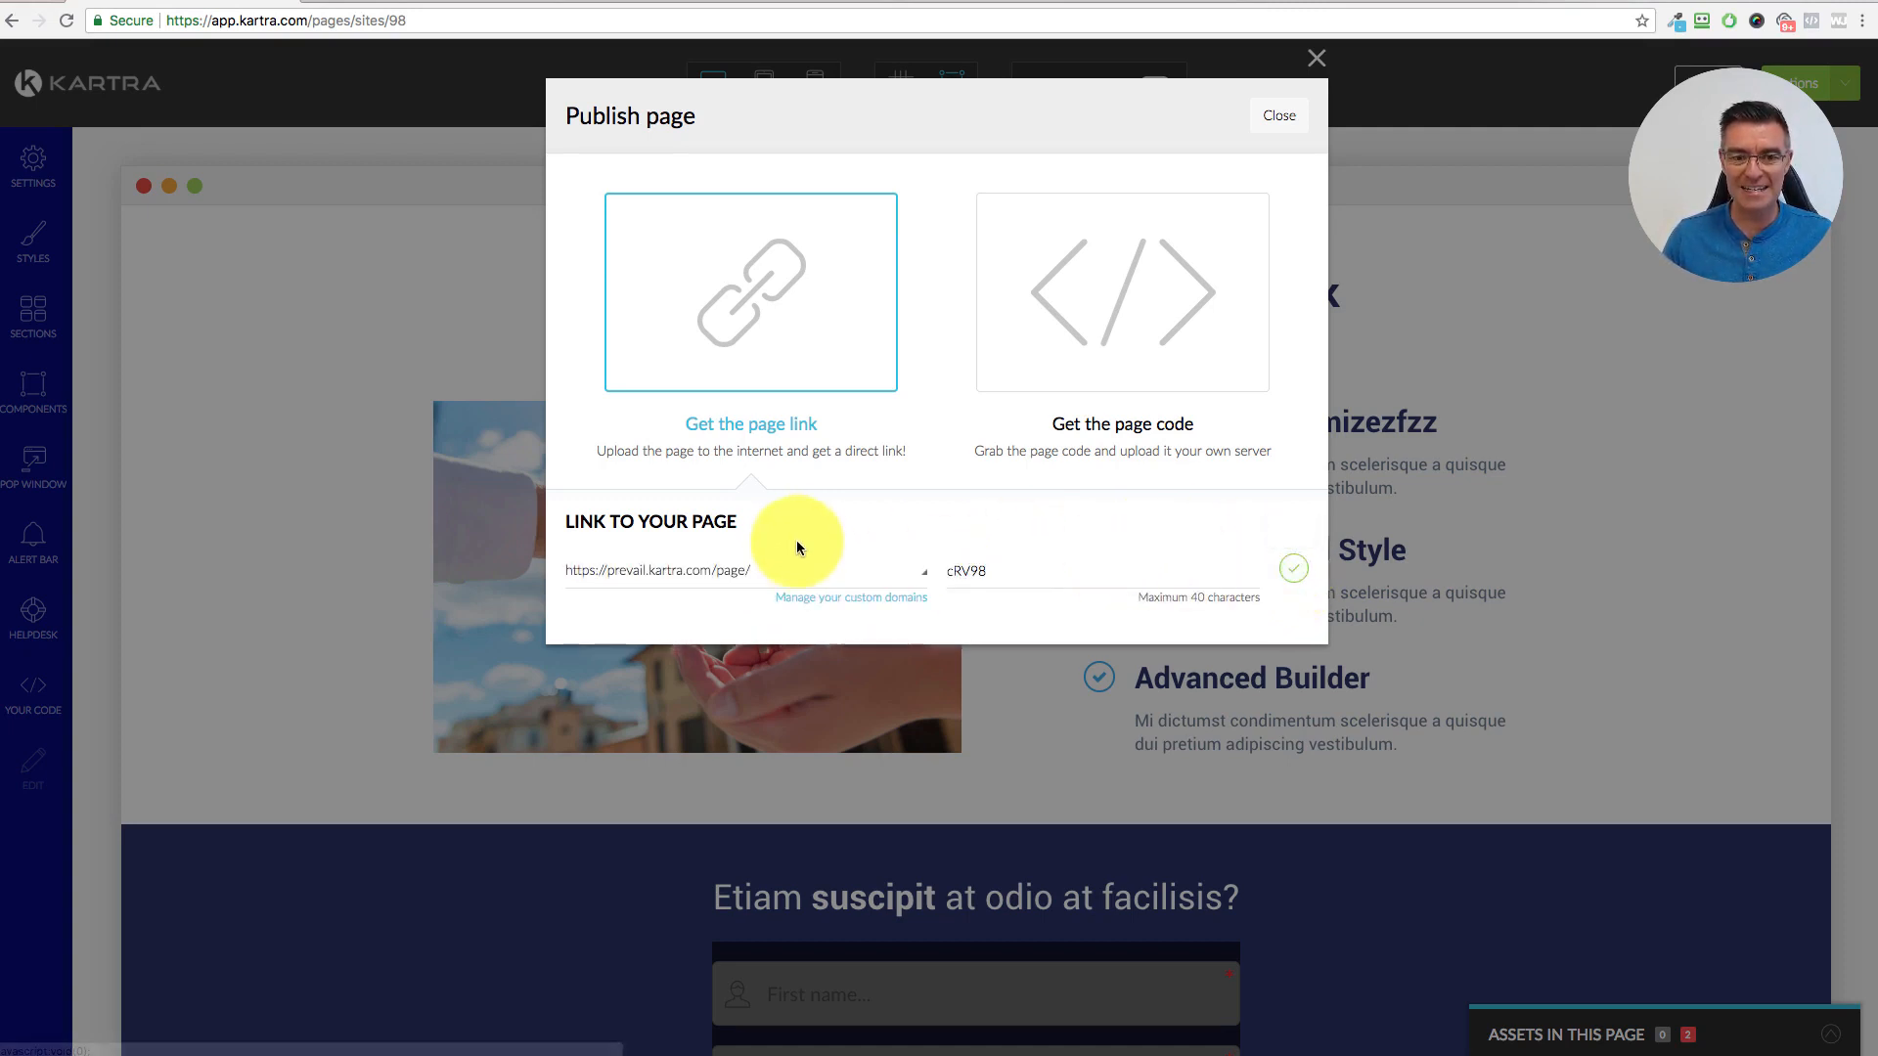
pyautogui.click(998, 573)
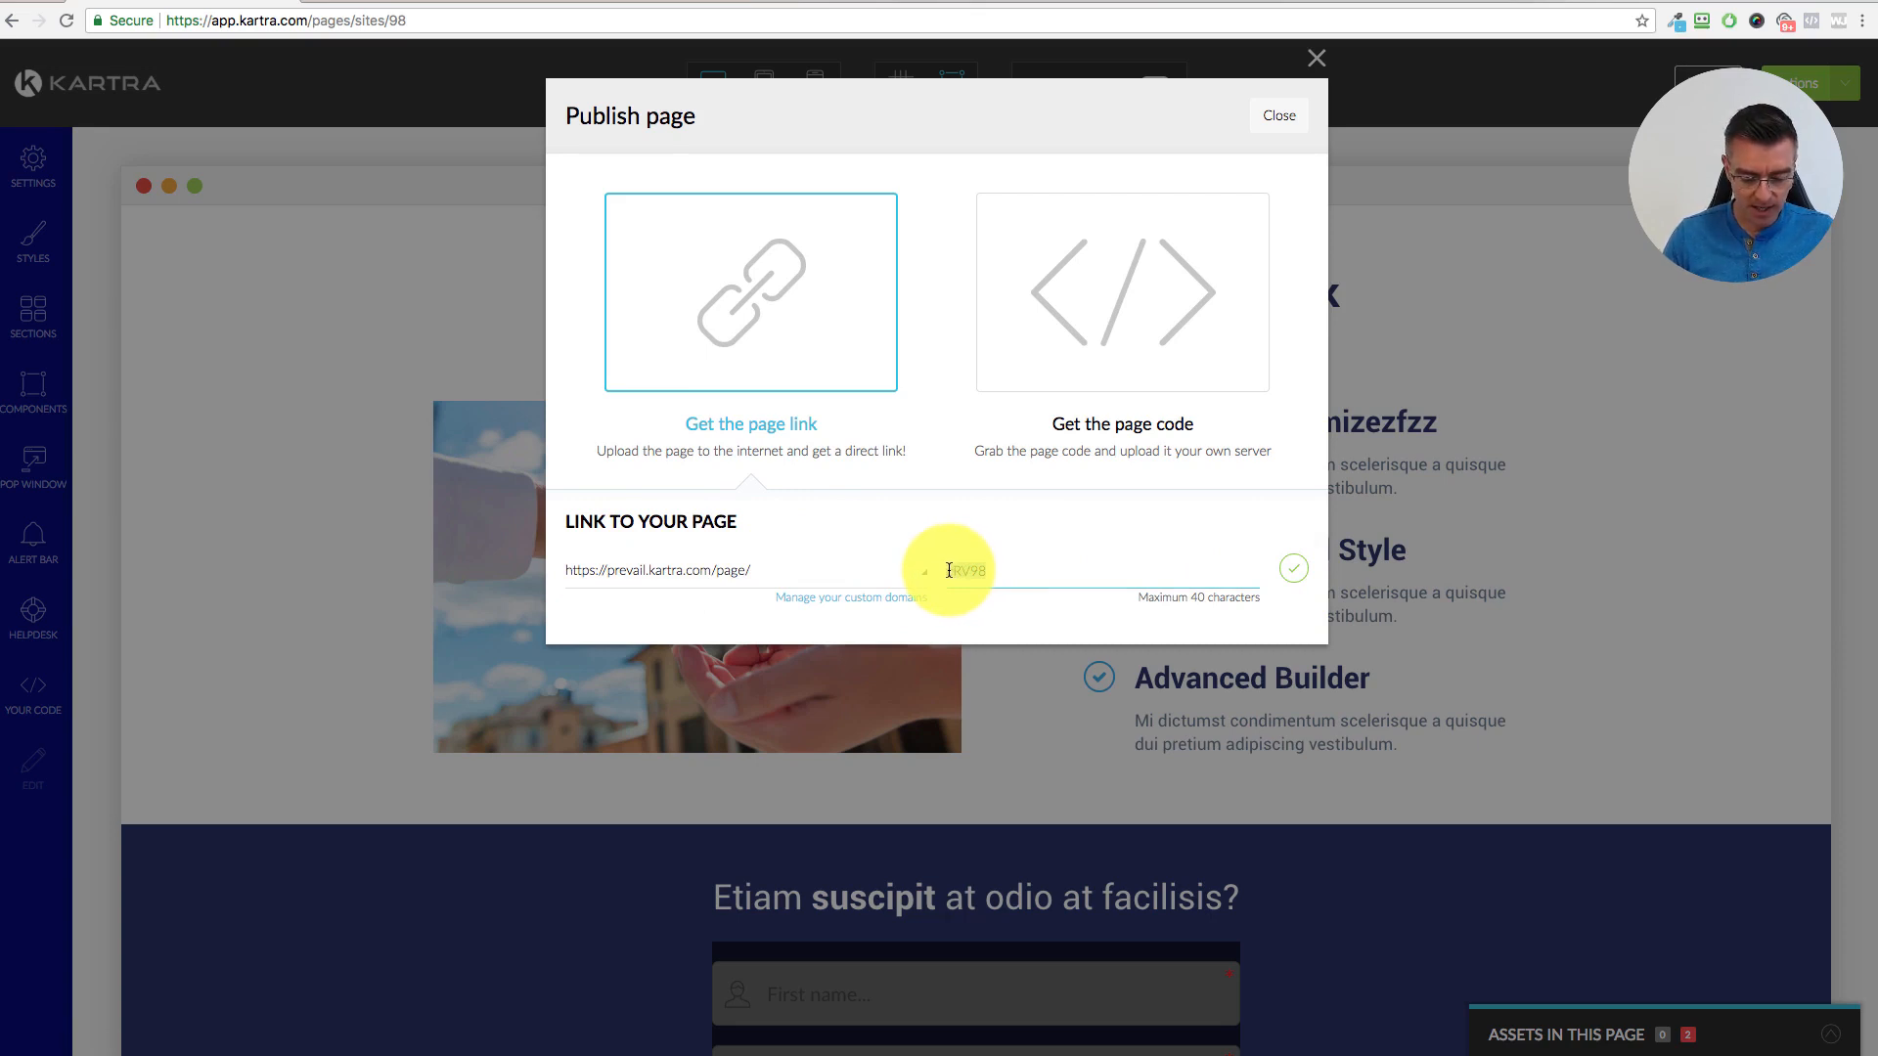
pyautogui.write('freeebo')
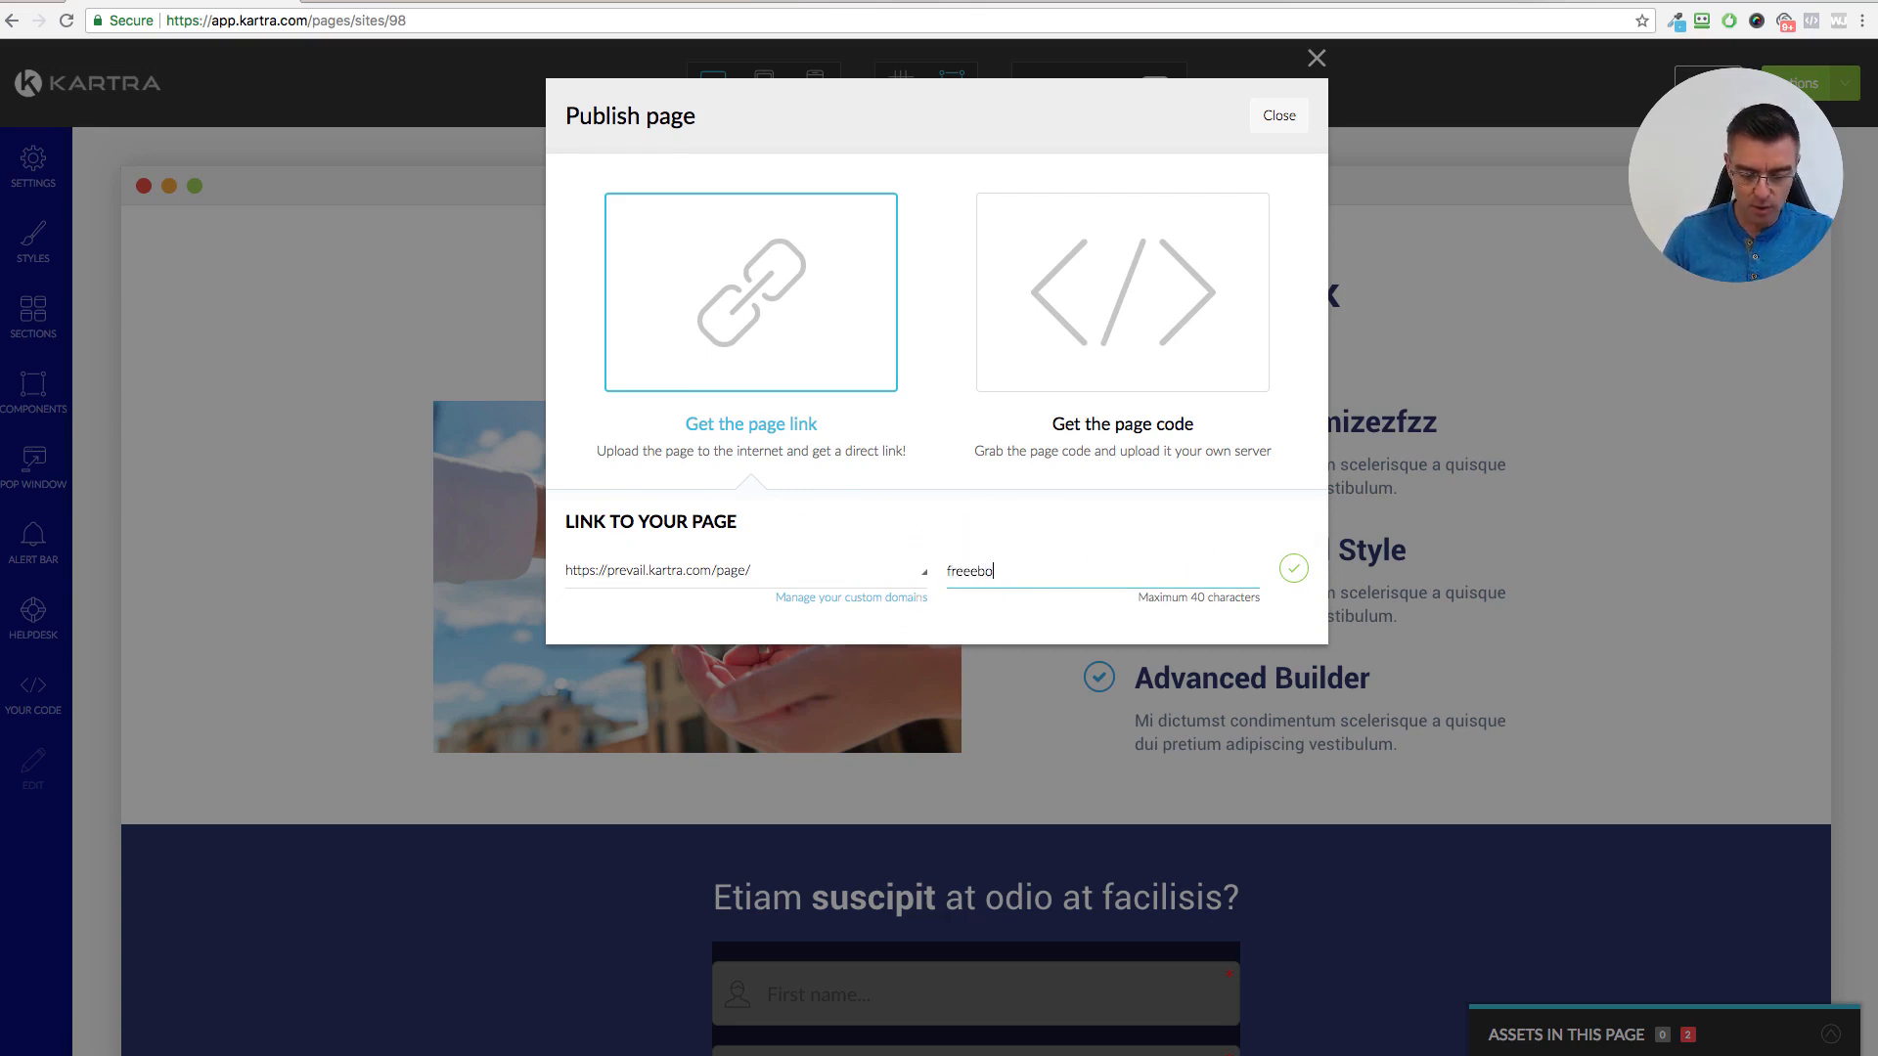
pyautogui.write('ok')
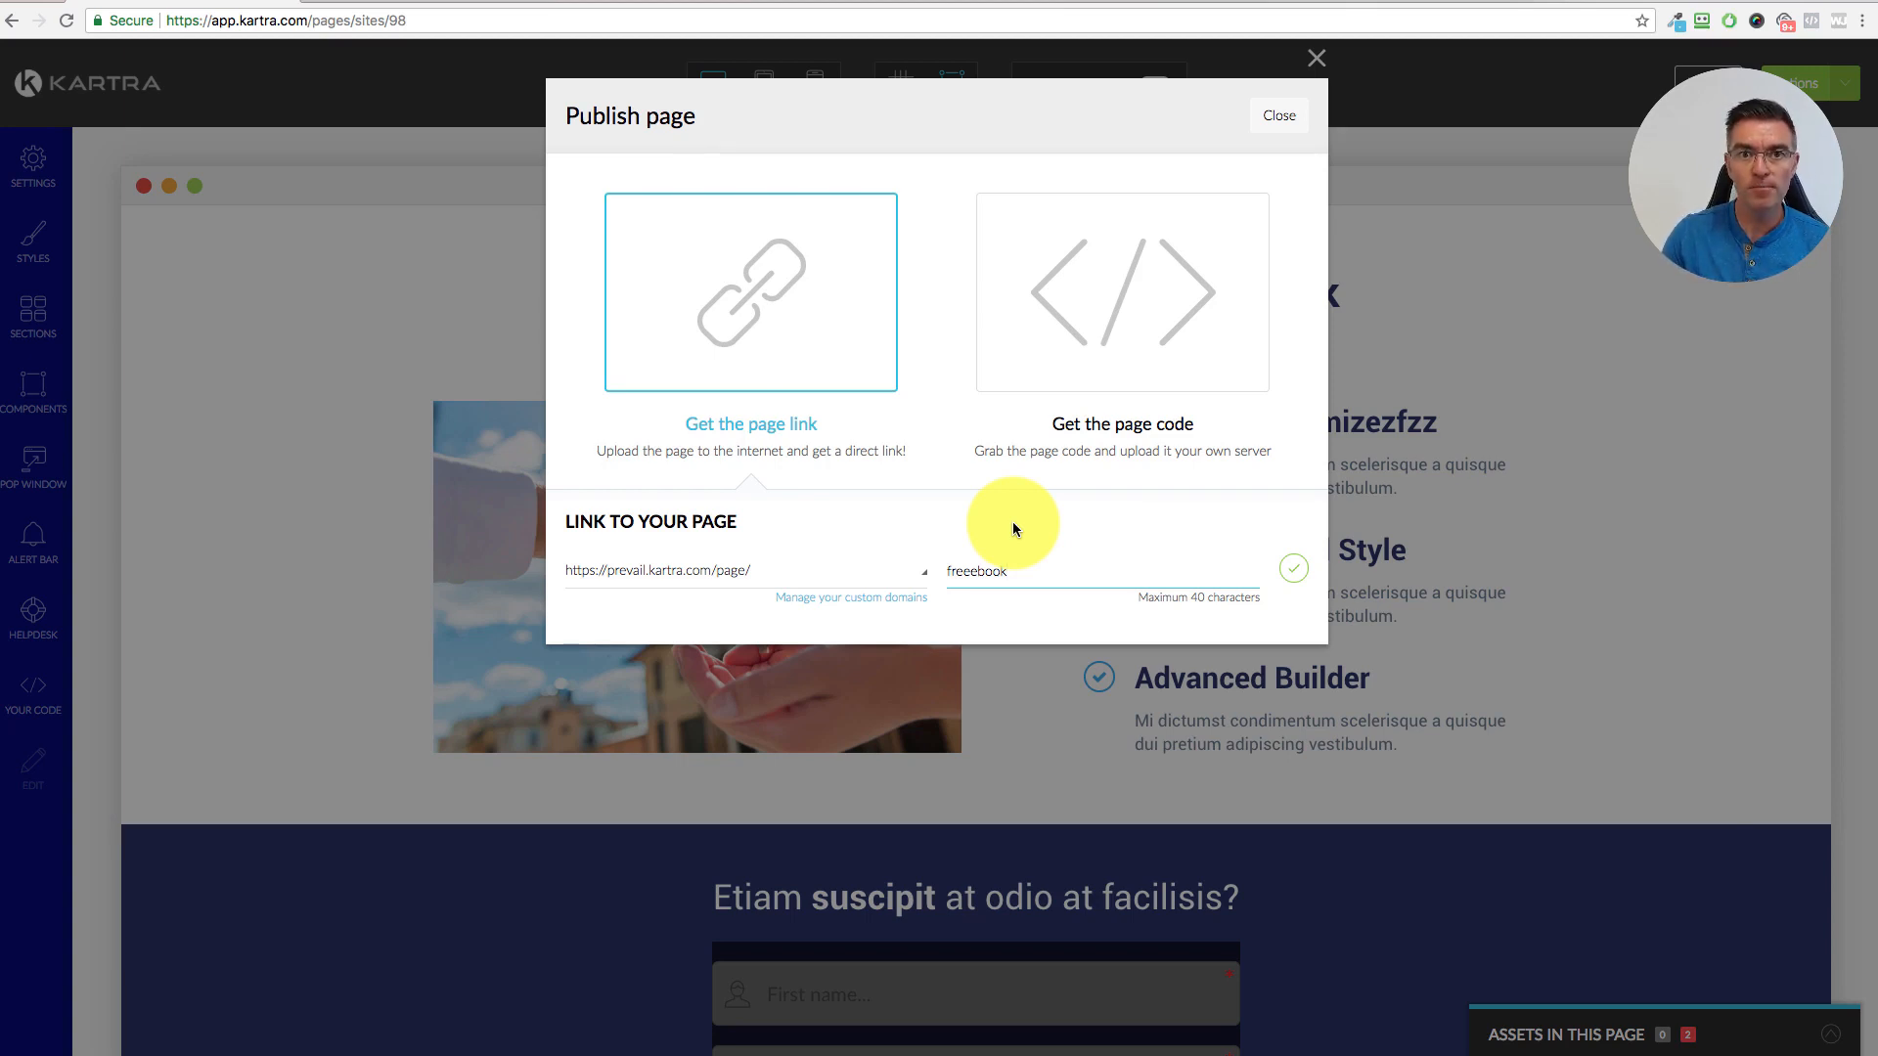
# - Switch the page link to the owner's personal-name www domain, correct its ending to freebook, and save the link
pyautogui.click(908, 571)
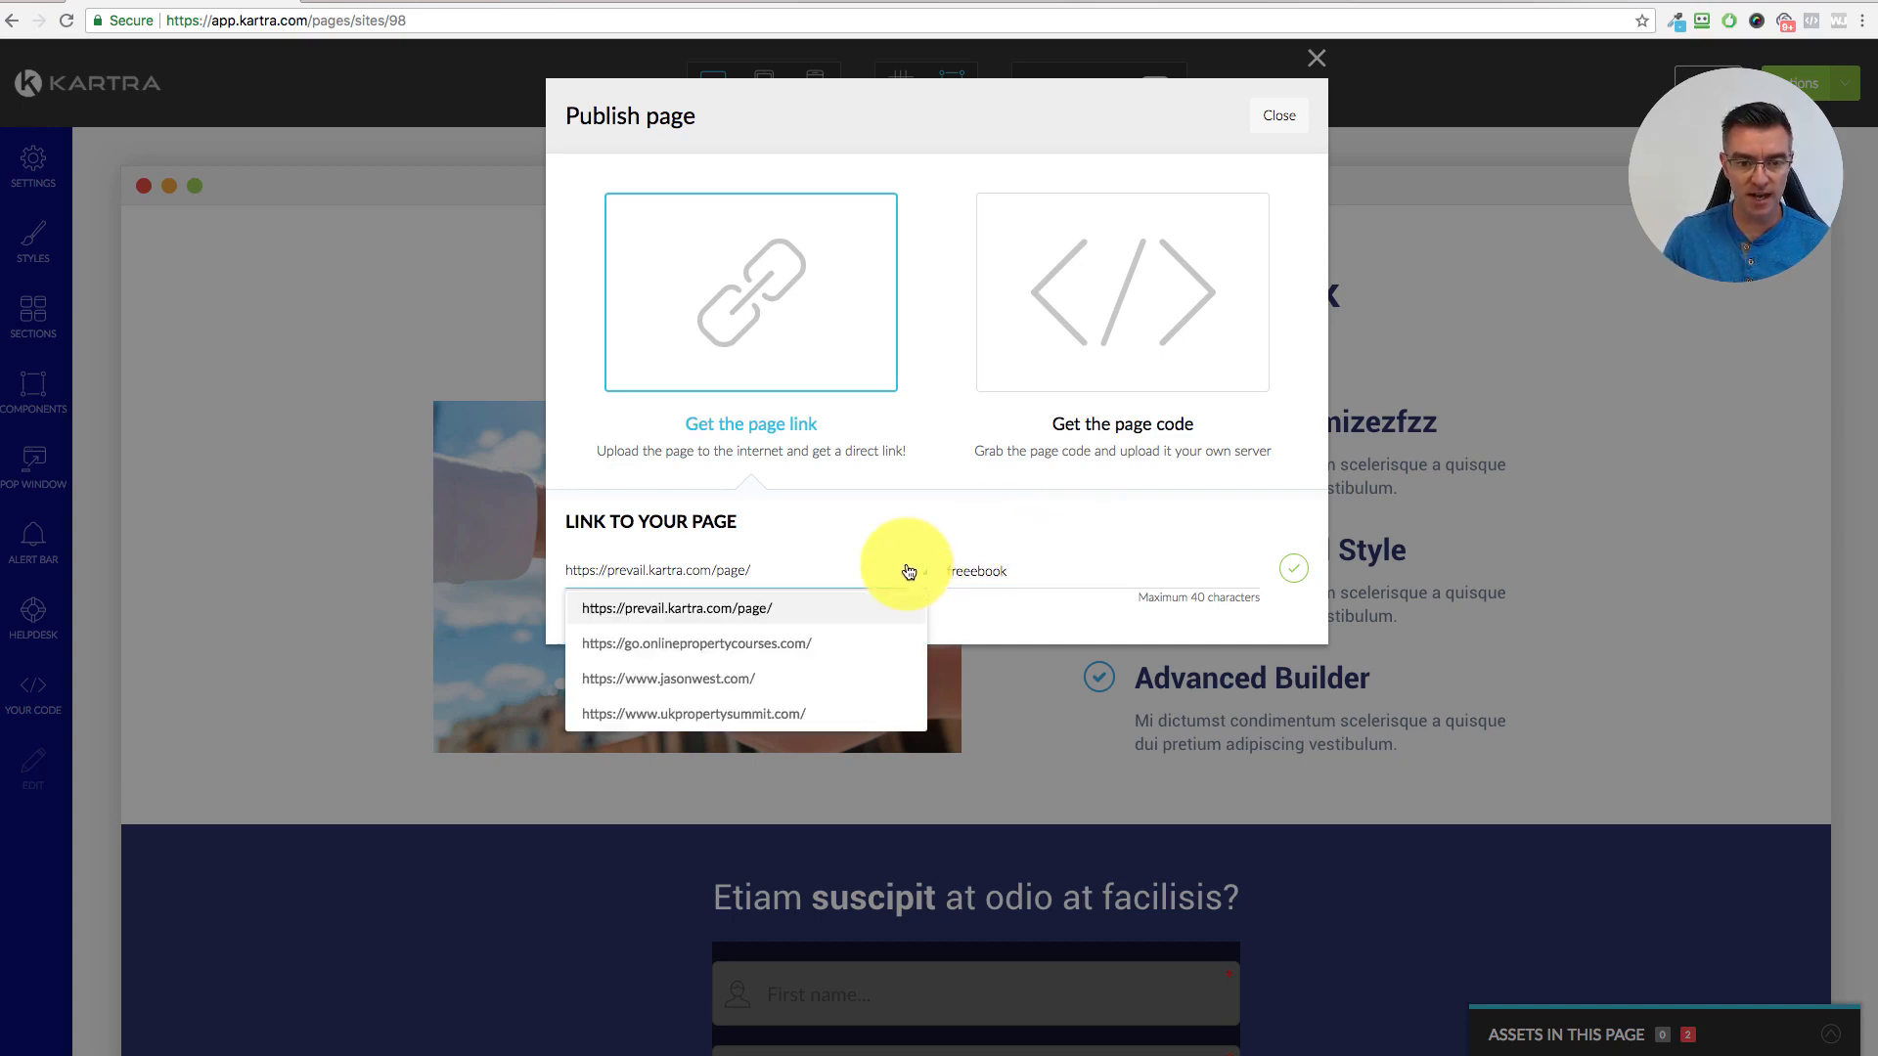
pyautogui.click(740, 679)
pyautogui.click(966, 570)
pyautogui.press('BackSpace')
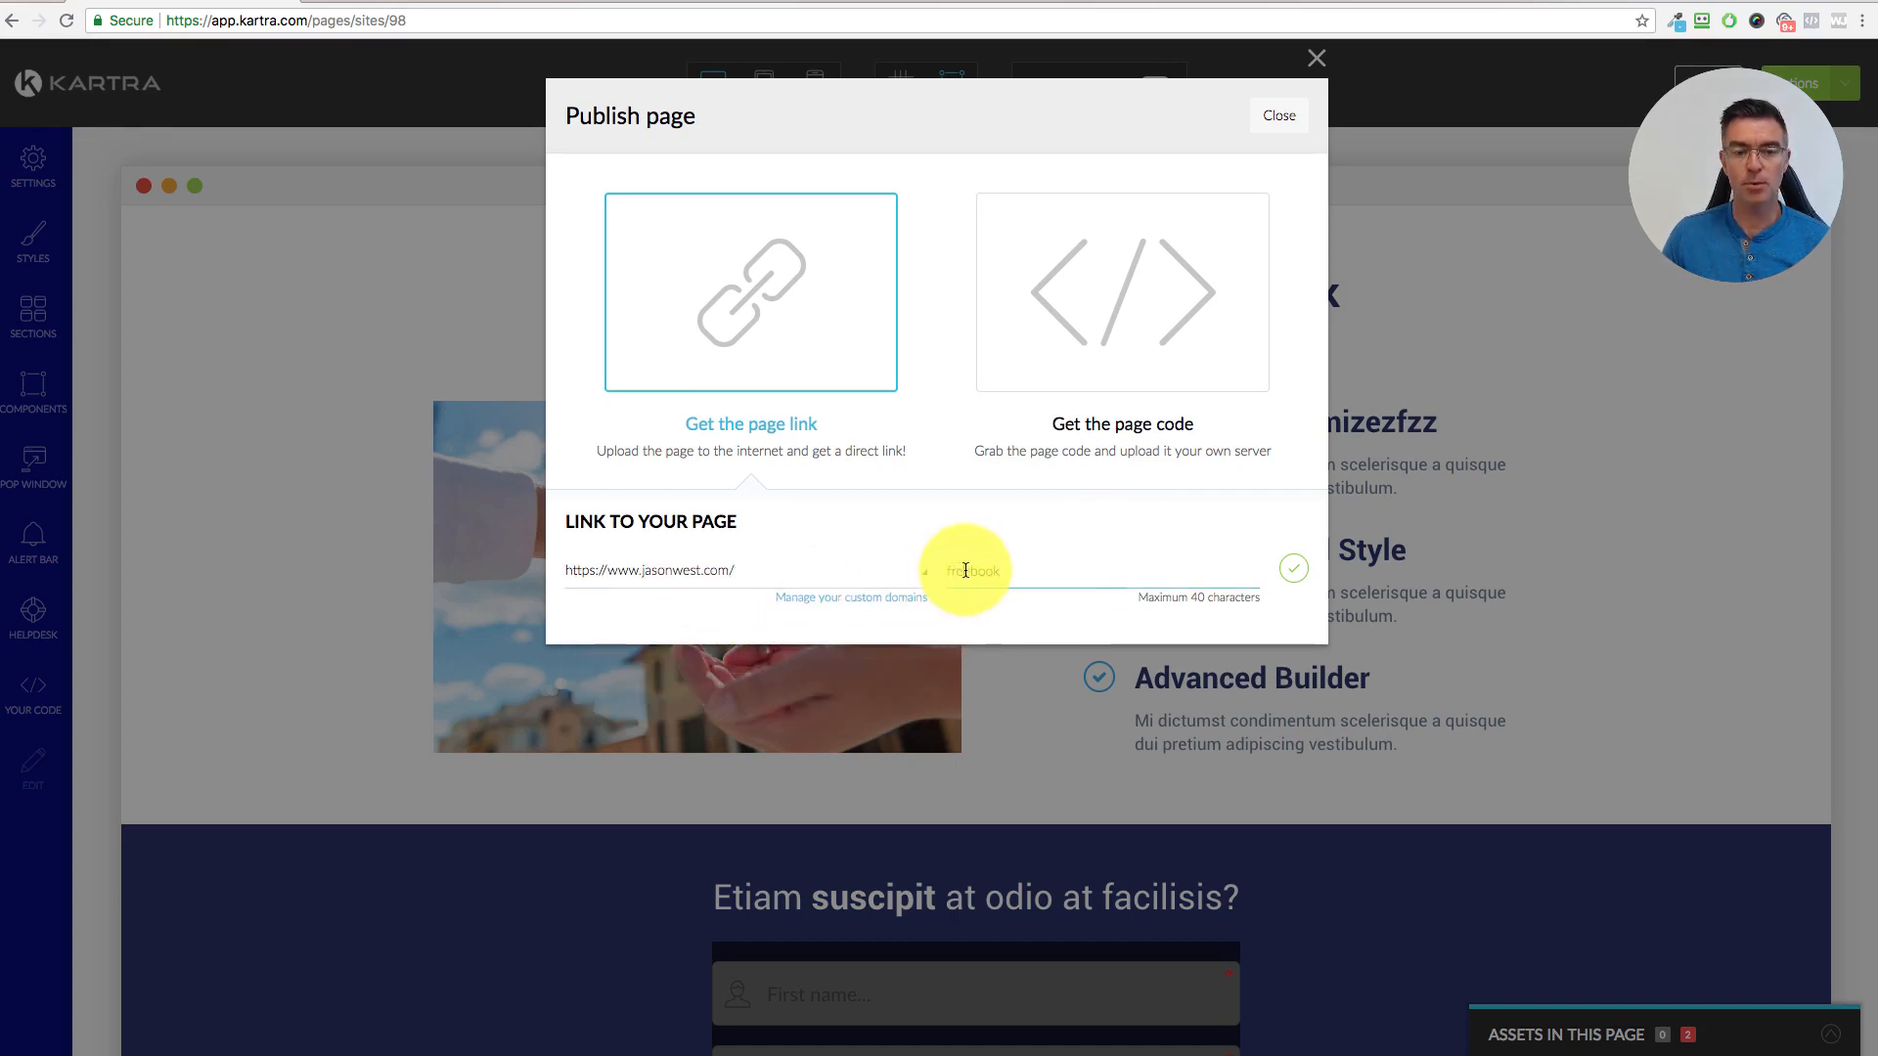
pyautogui.click(1301, 578)
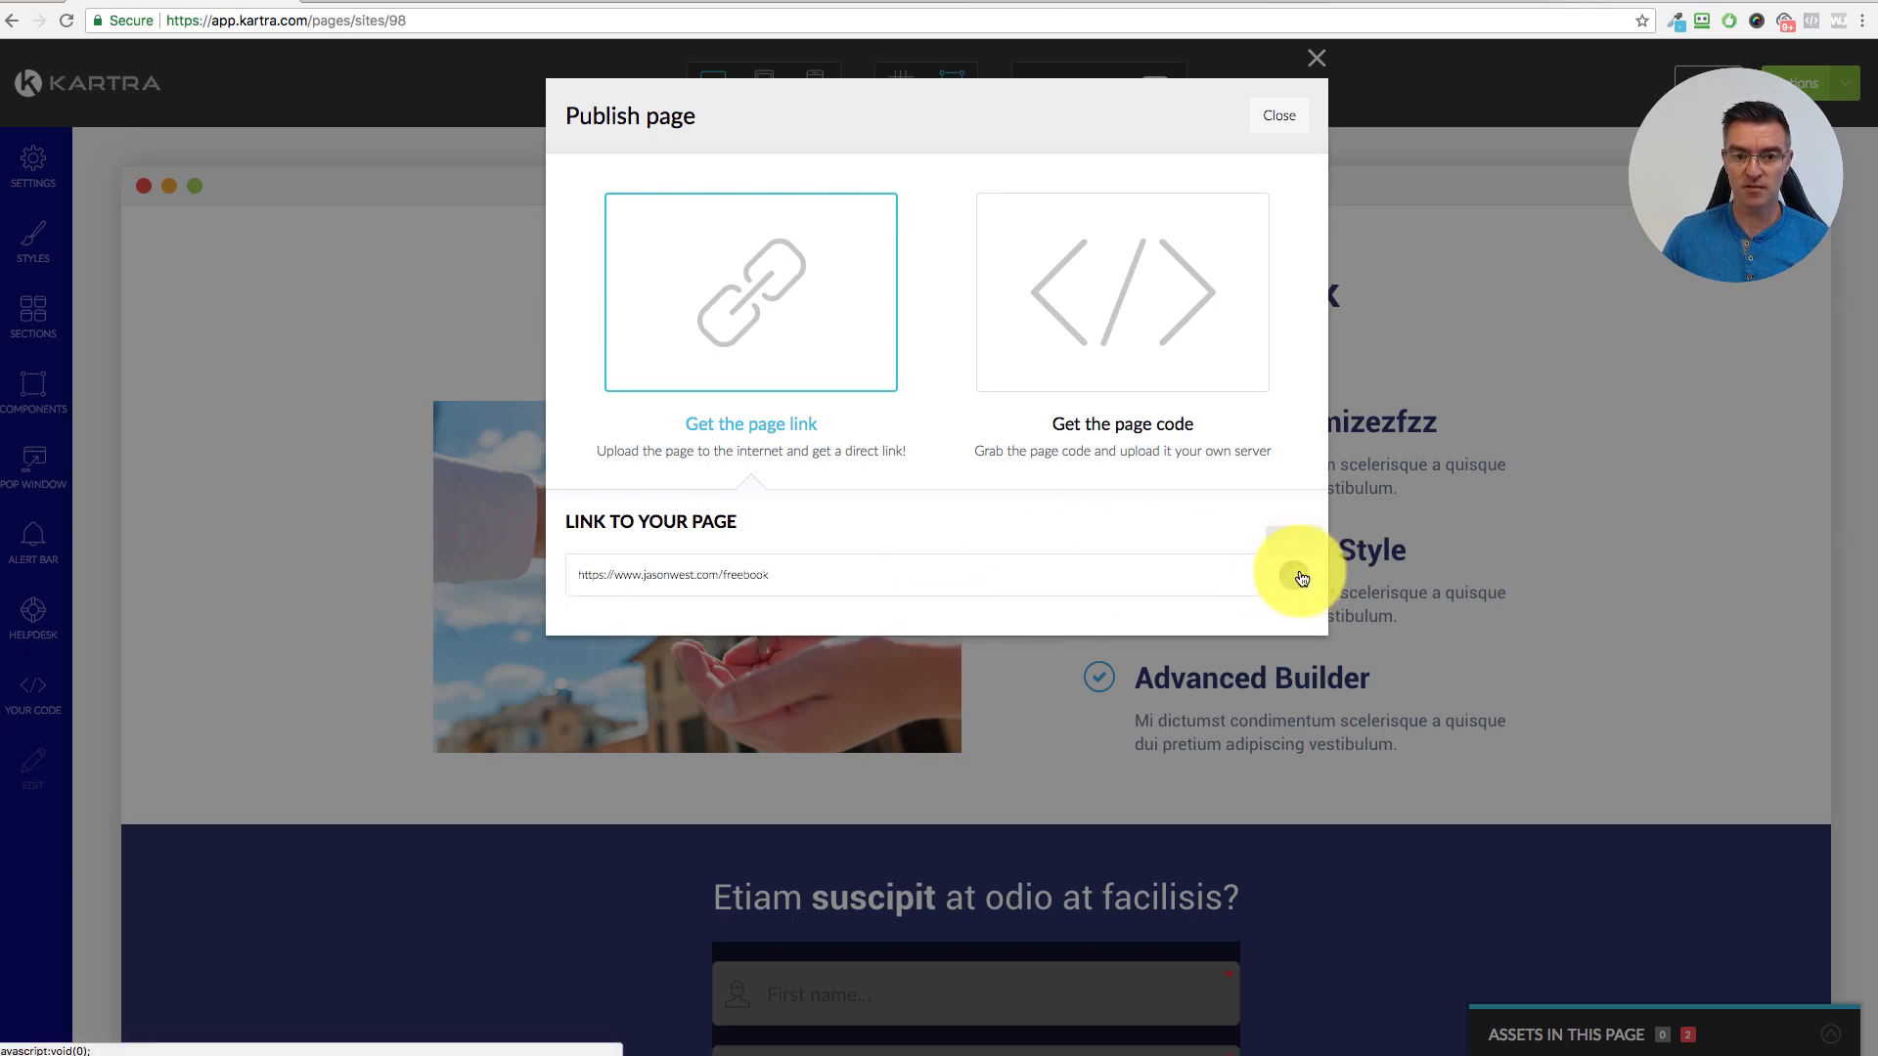
# - Copy the finished page link, close the publishing dialog, and open the link in another browser tab
pyautogui.moveTo(808, 578); pyautogui.dragTo(576, 578)
pyautogui.press('super+c')
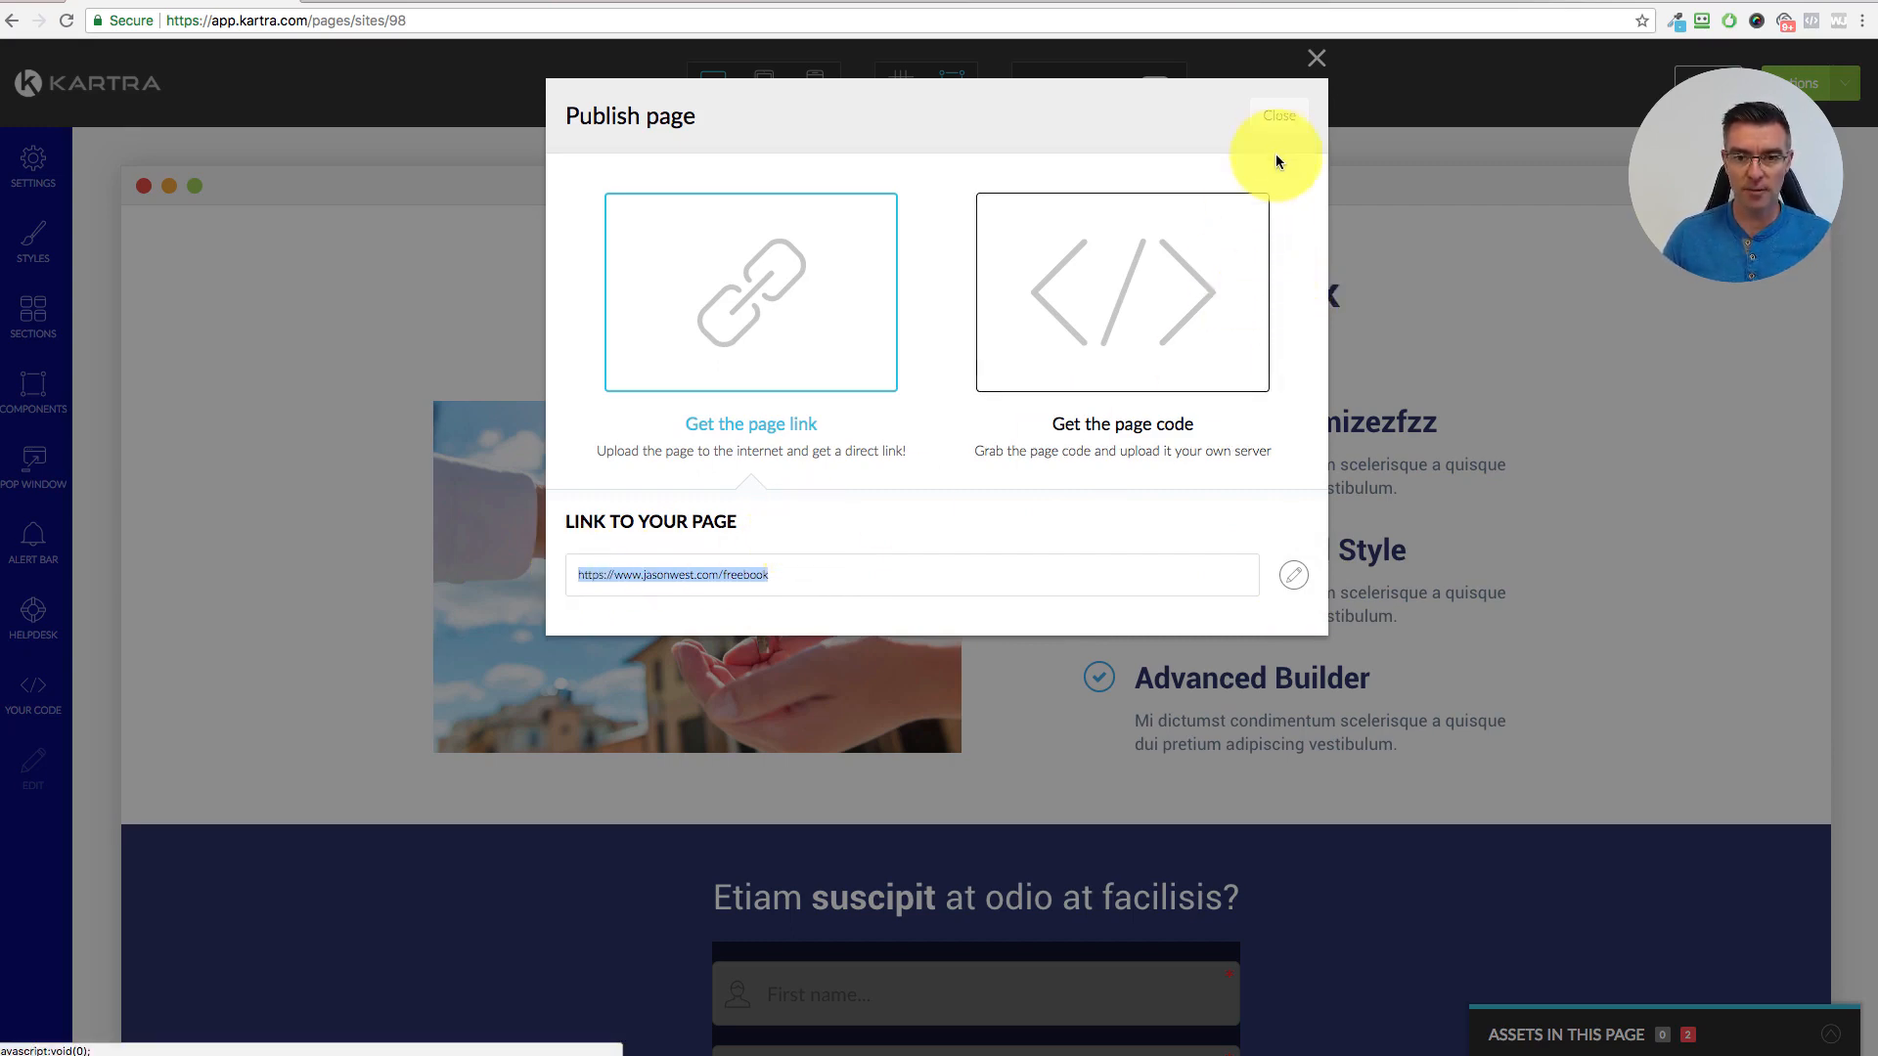
pyautogui.click(1291, 116)
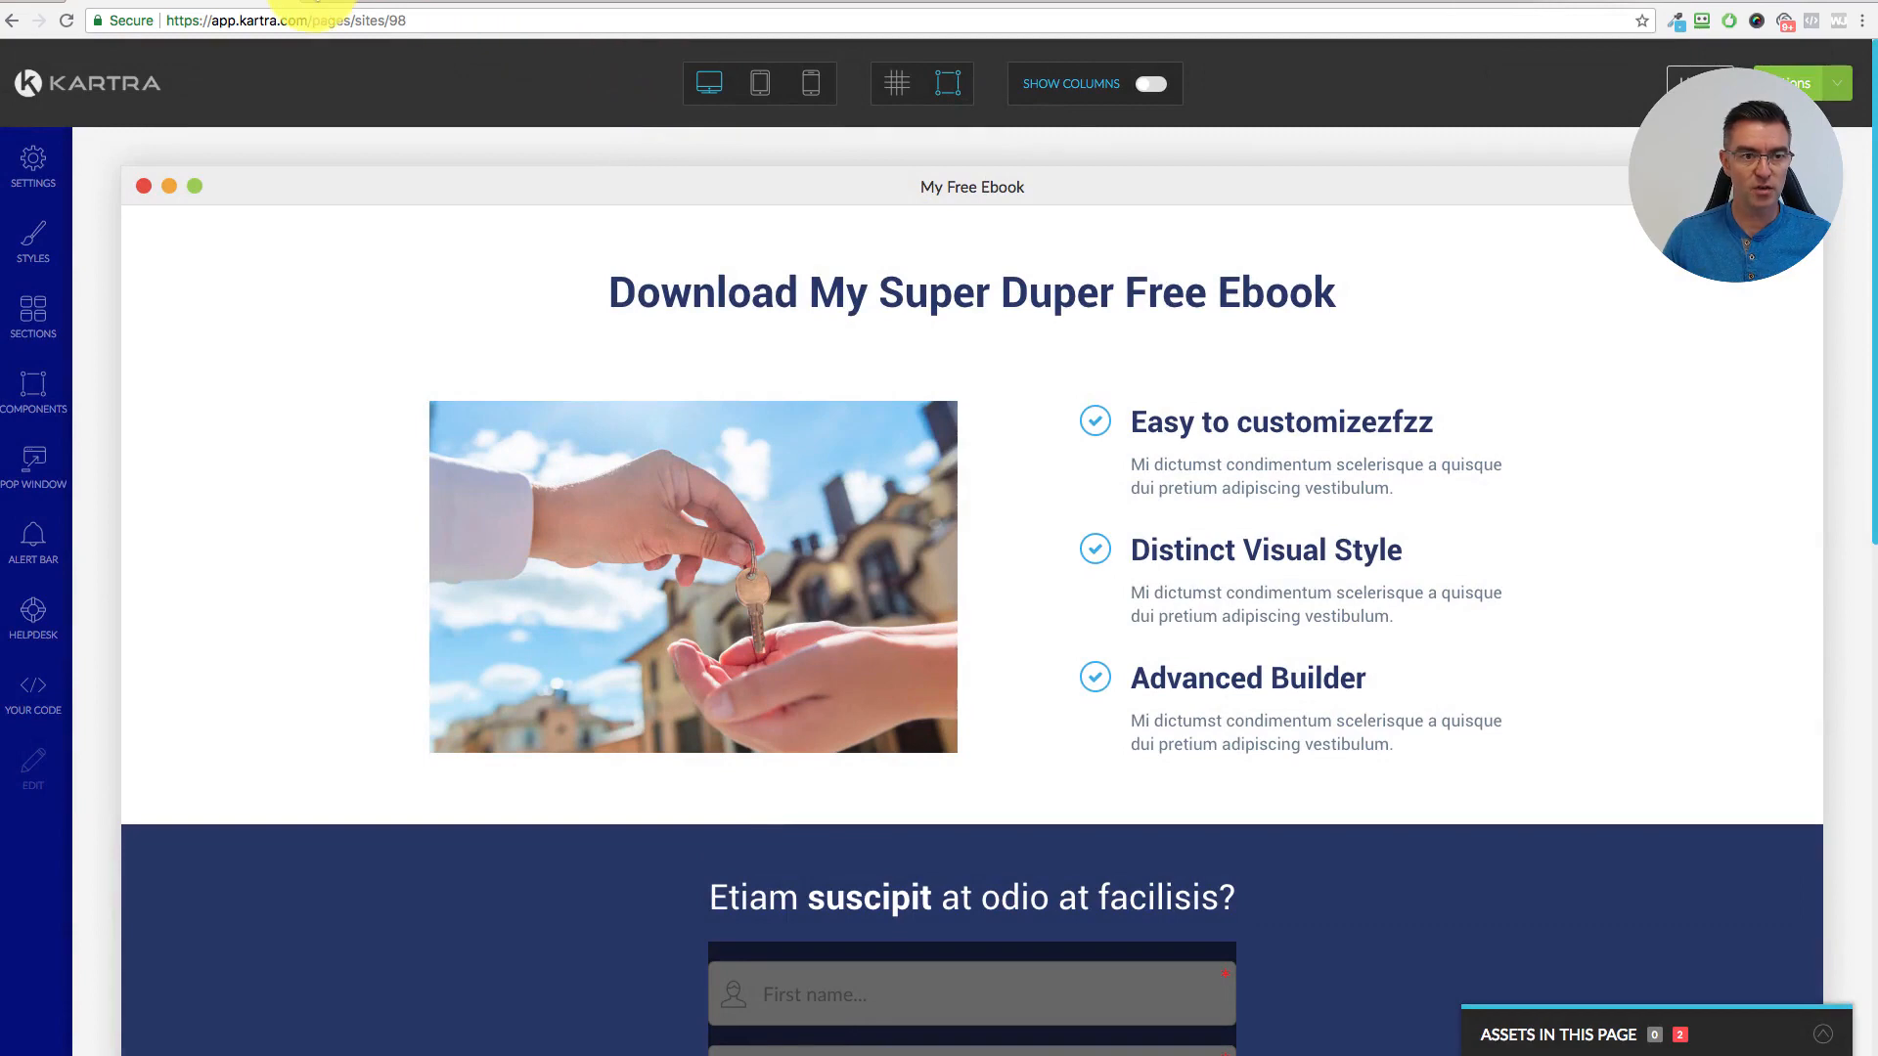
pyautogui.click(308, 4)
pyautogui.press('super+v')
pyautogui.press('Return')
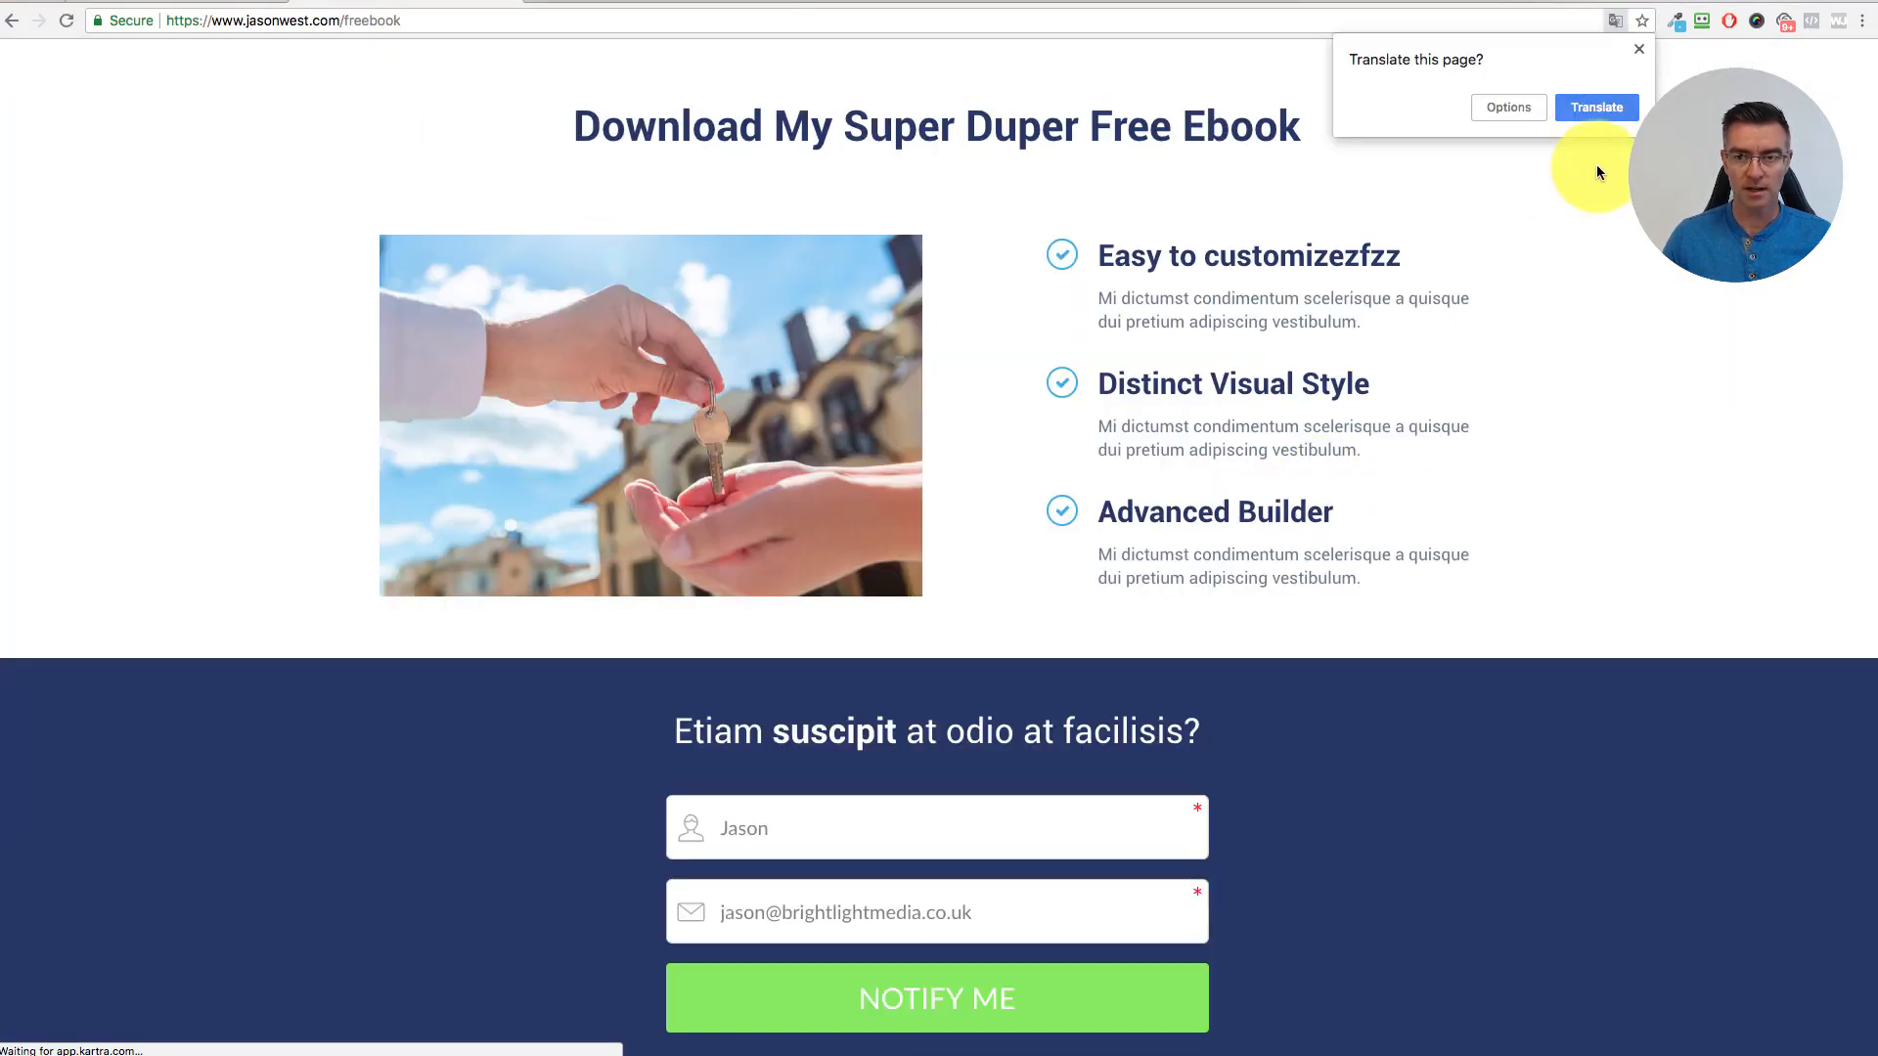
pyautogui.click(1639, 50)
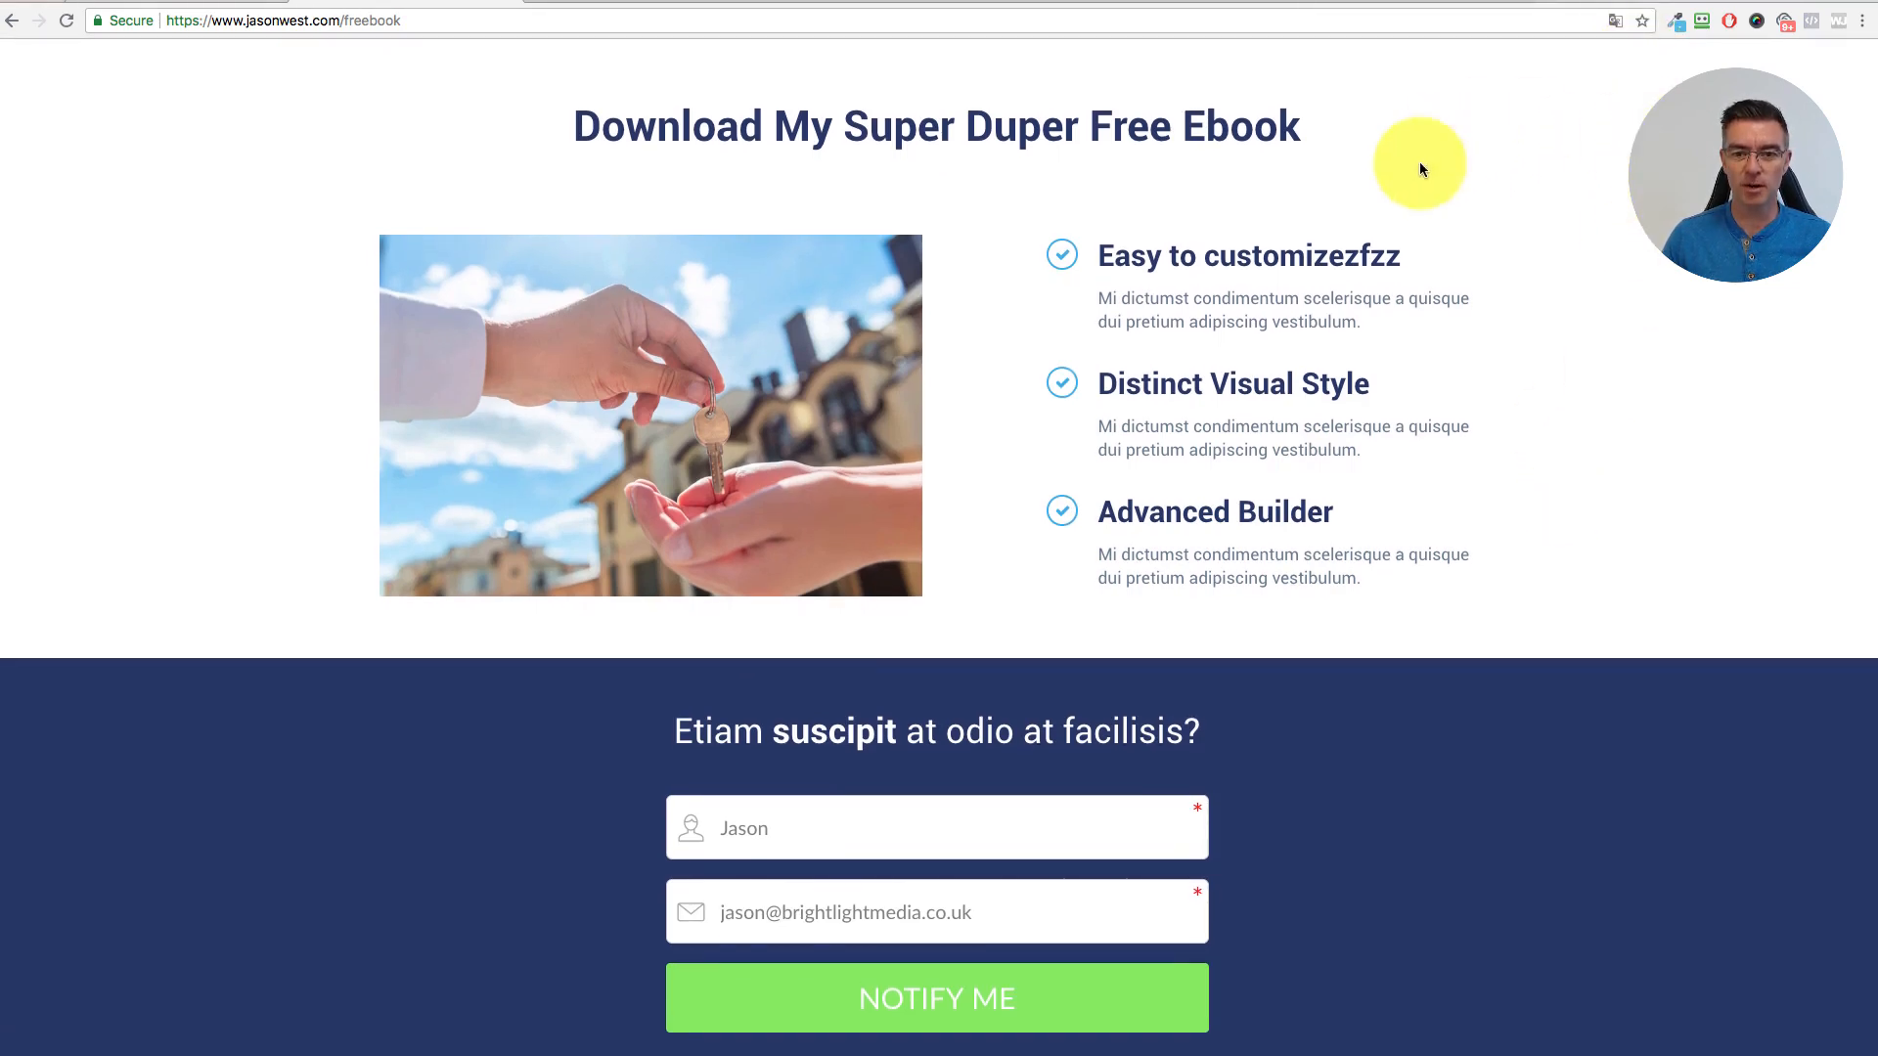
# - Look over the published page from the headline and feature list down to the testimonials
pyautogui.tripleClick(1130, 426)
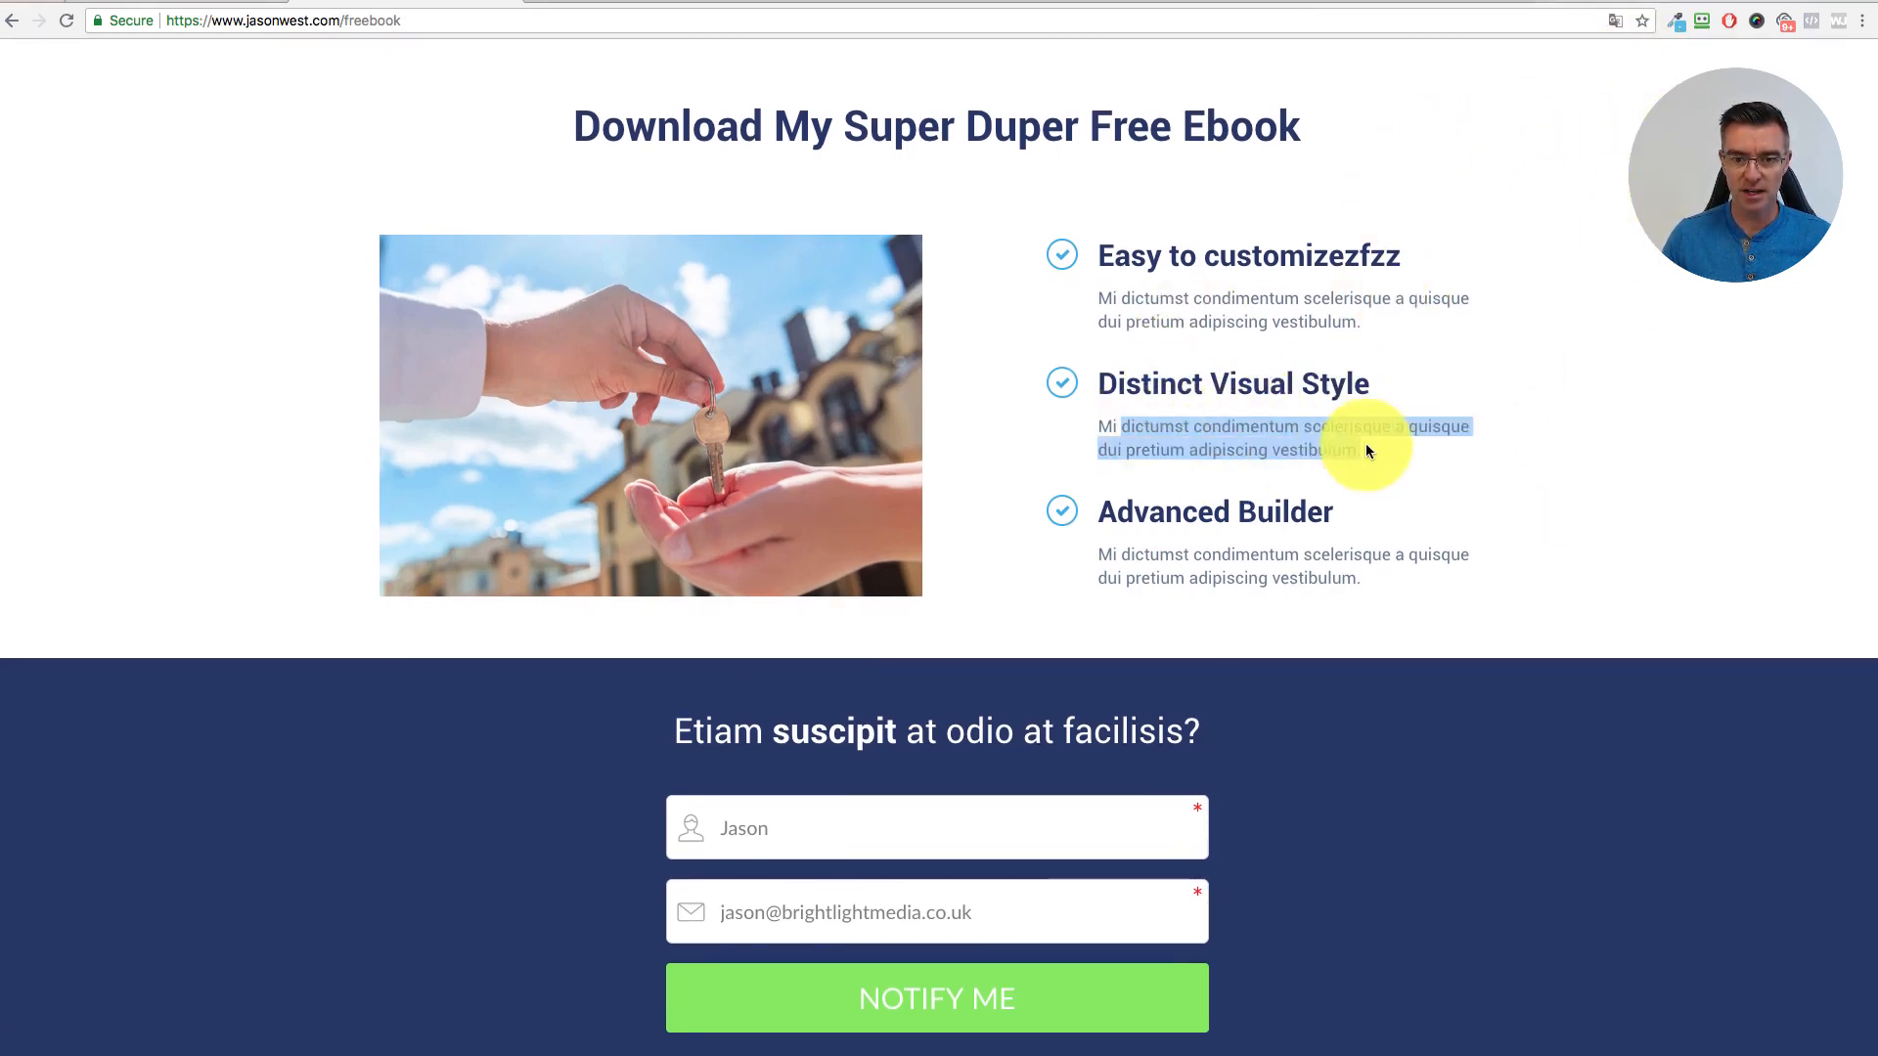
pyautogui.click(1330, 436)
pyautogui.scroll(-2, 1530, 411)
pyautogui.scroll(-7, 1532, 418)
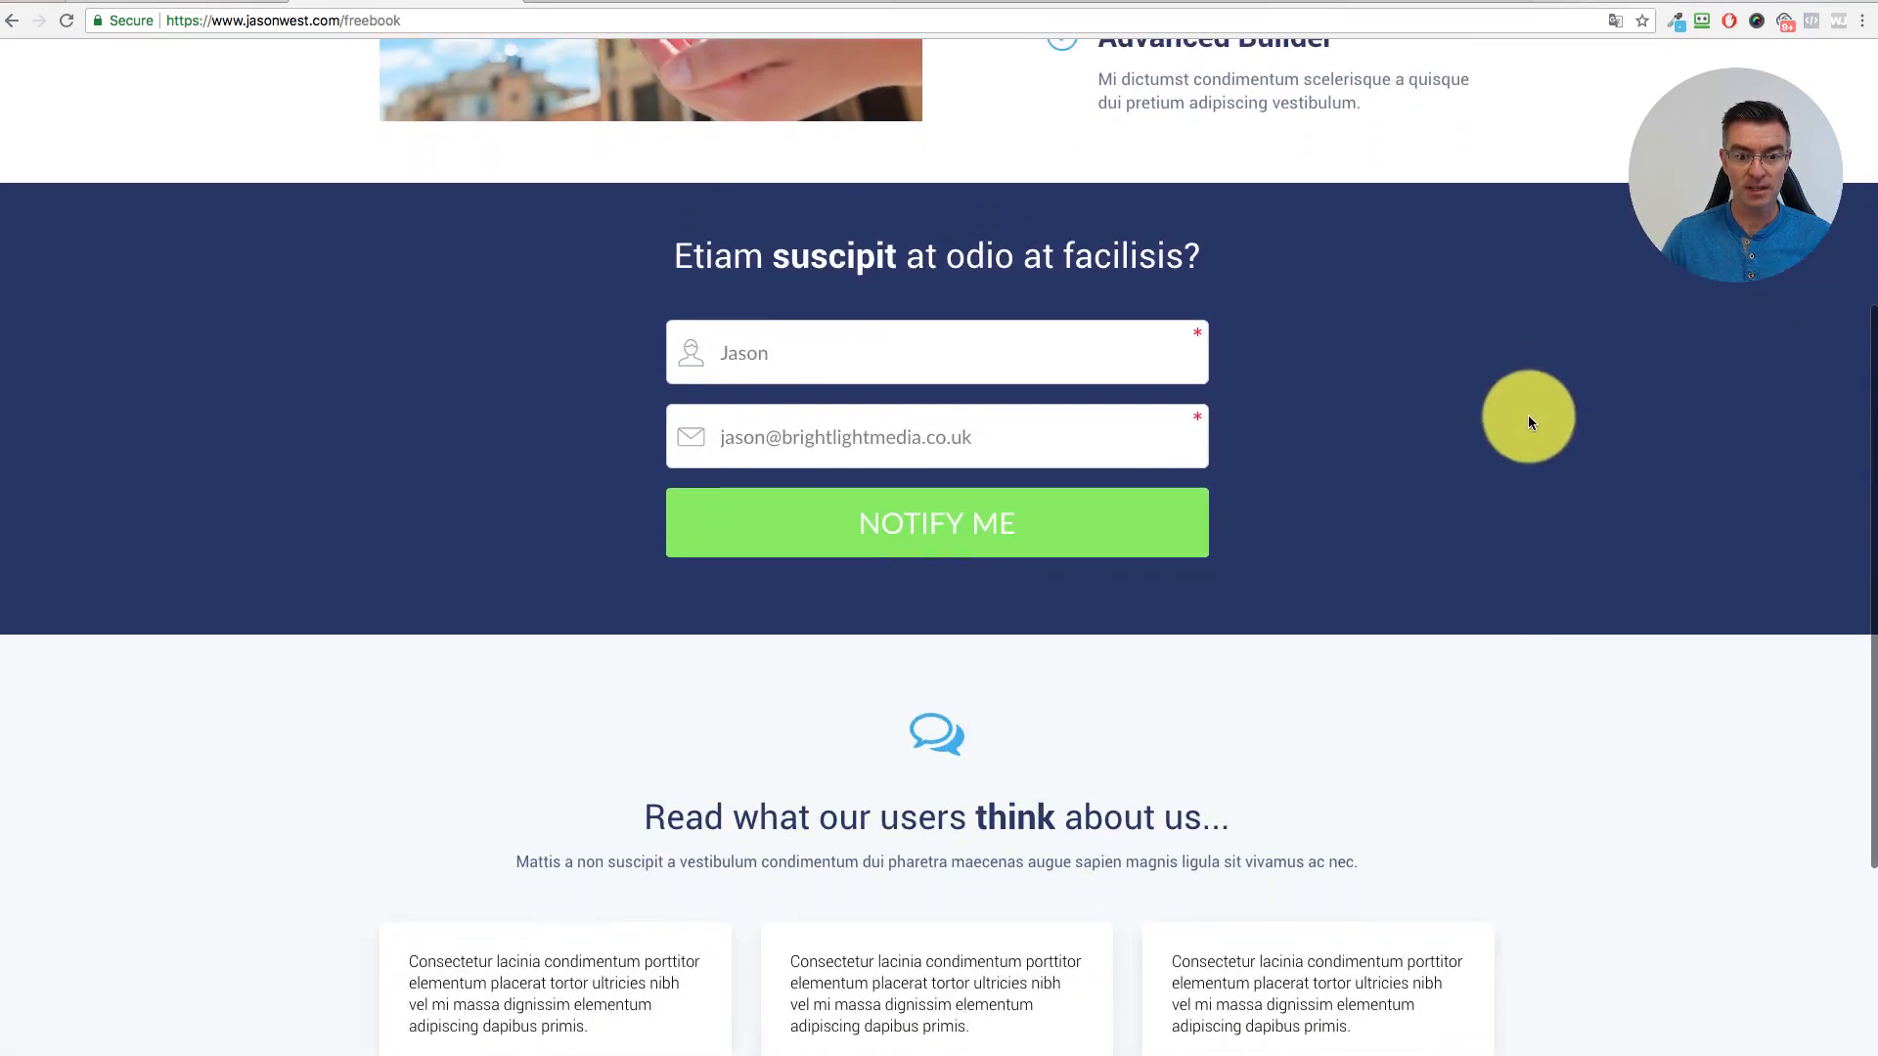
pyautogui.scroll(8, 1646, 450)
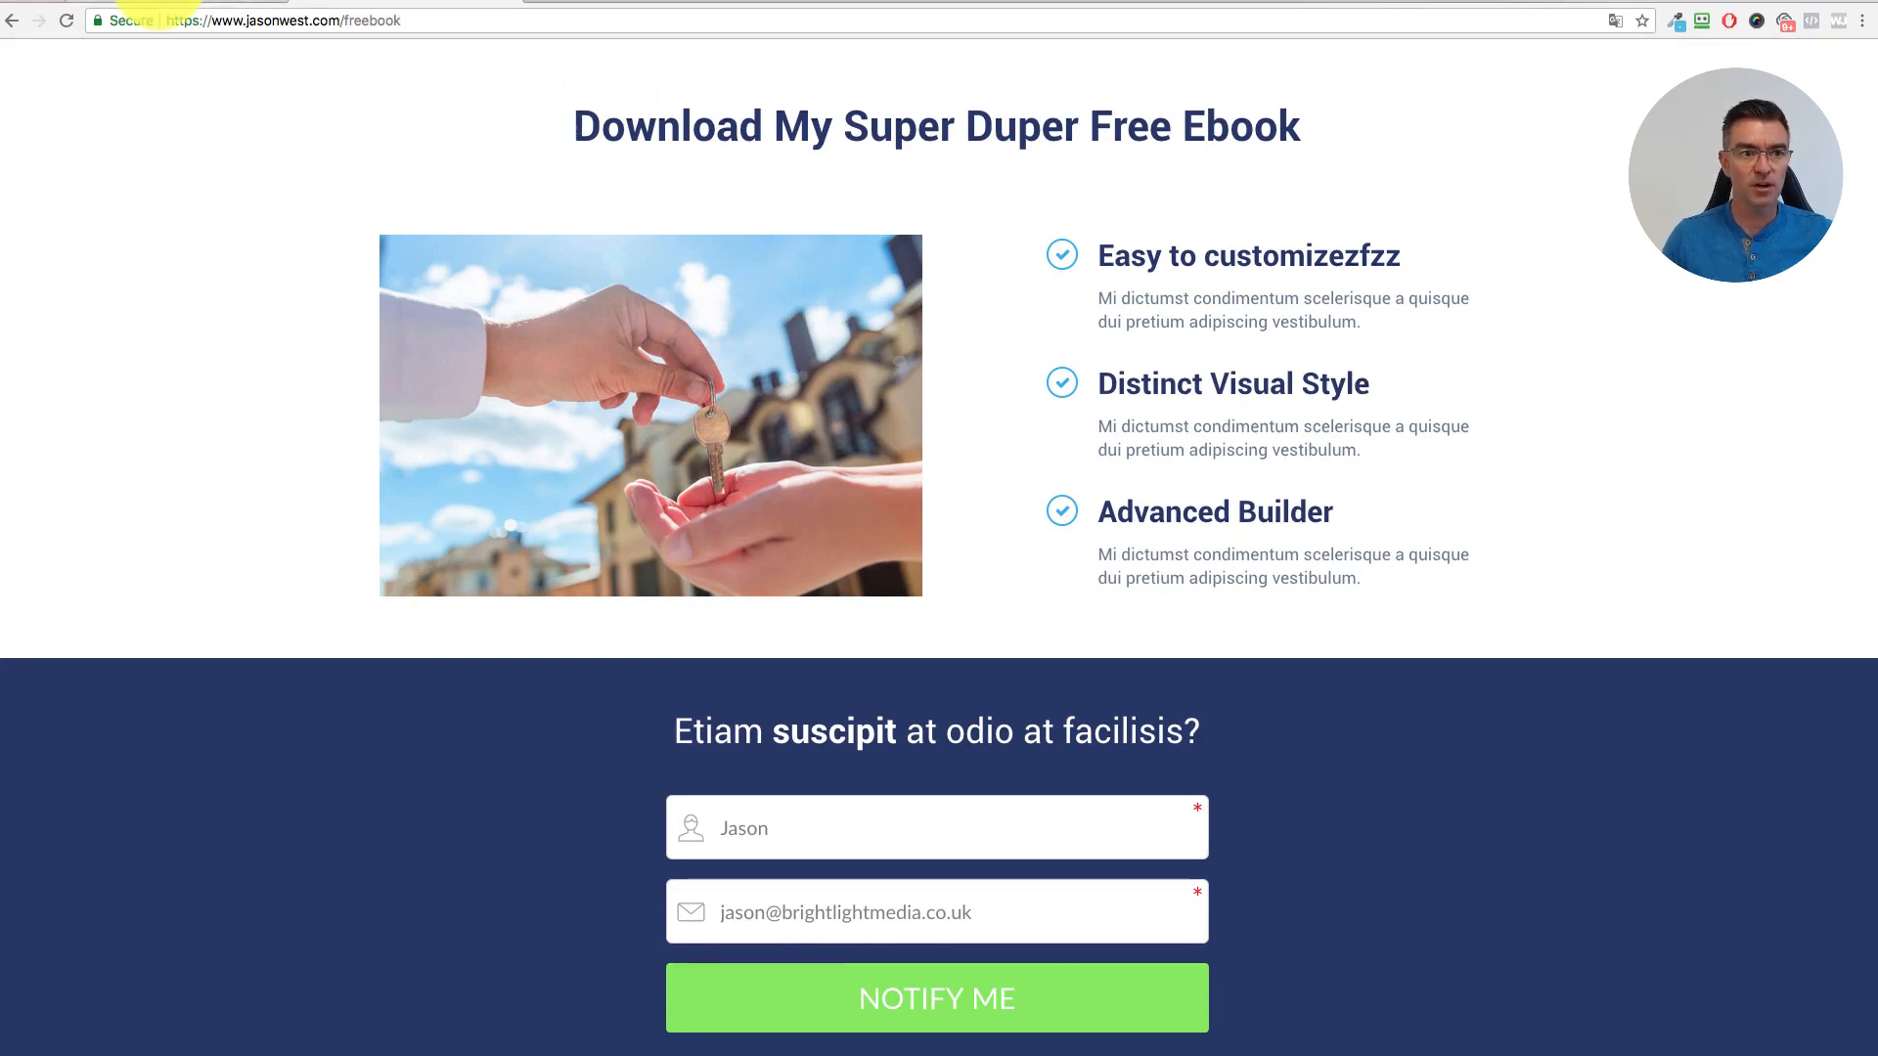
# - Go back to the page editor tab, look through the page, and exit to the dashboard's list of pages
pyautogui.click(157, 11)
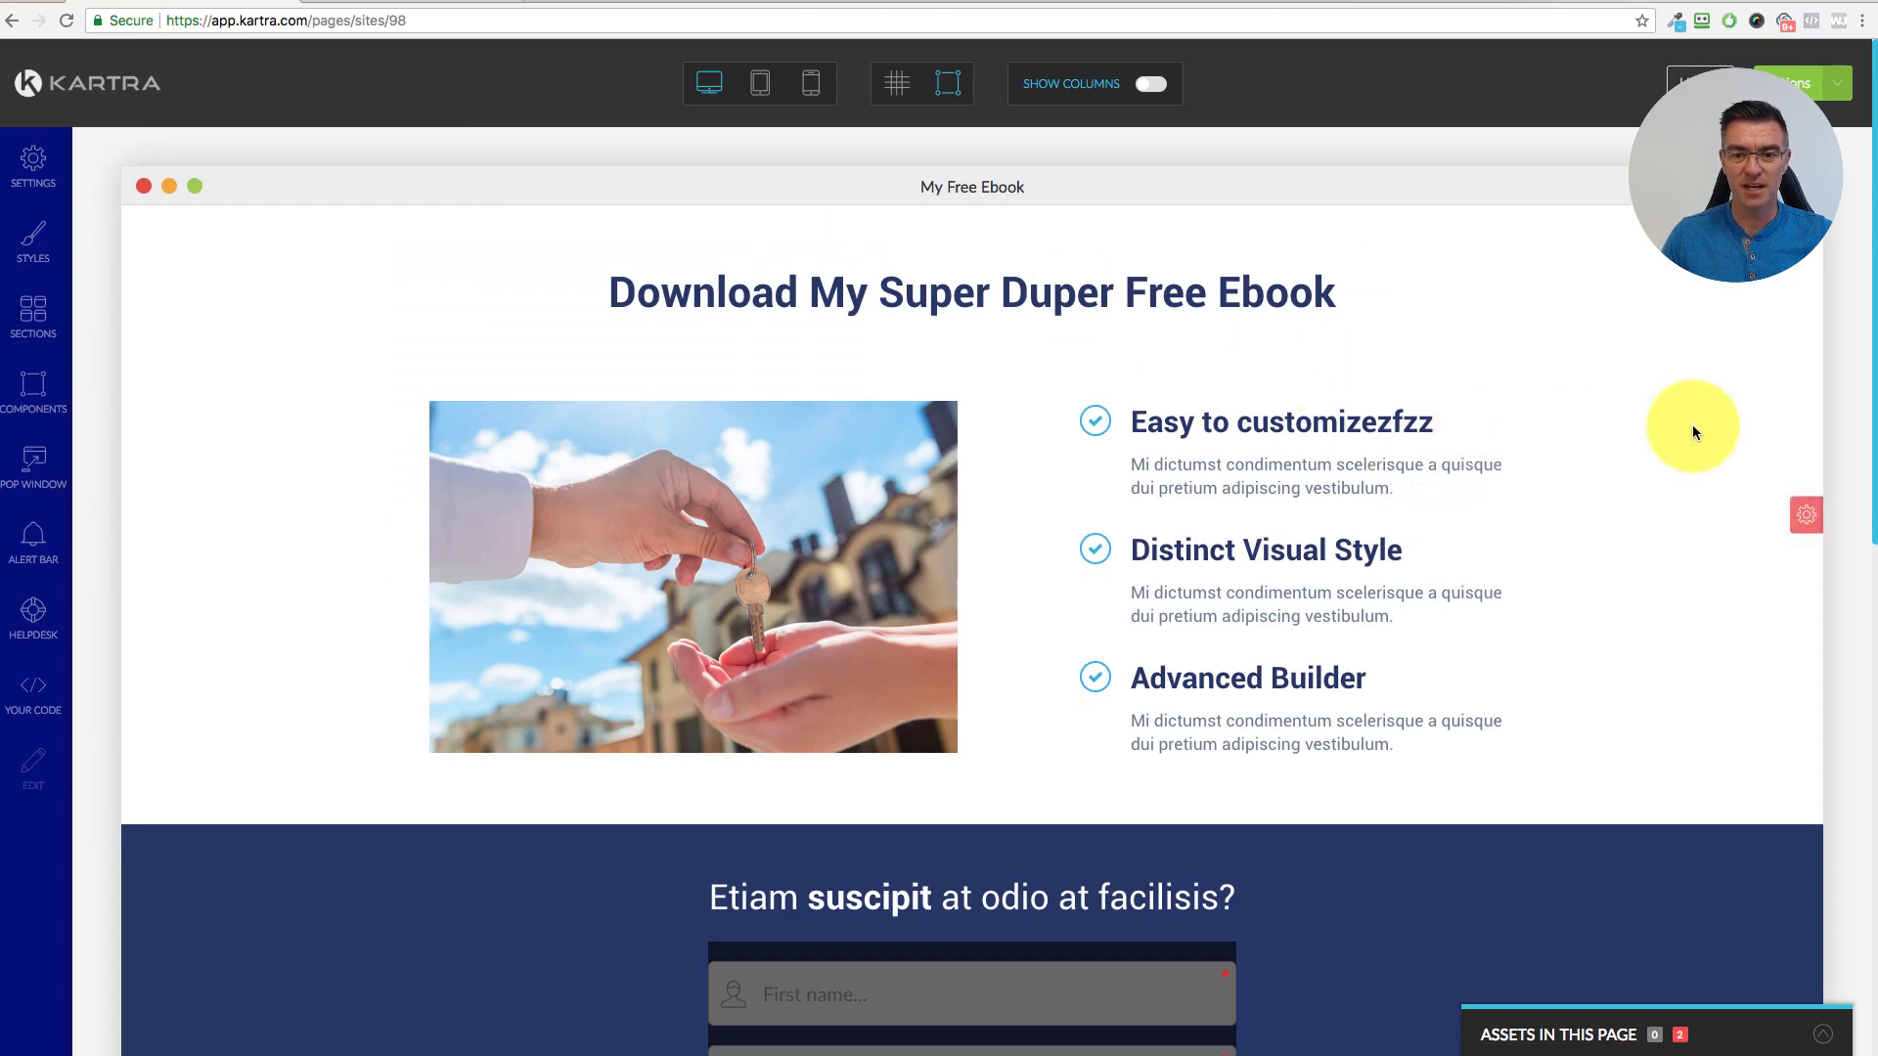
pyautogui.scroll(-5, 1705, 442)
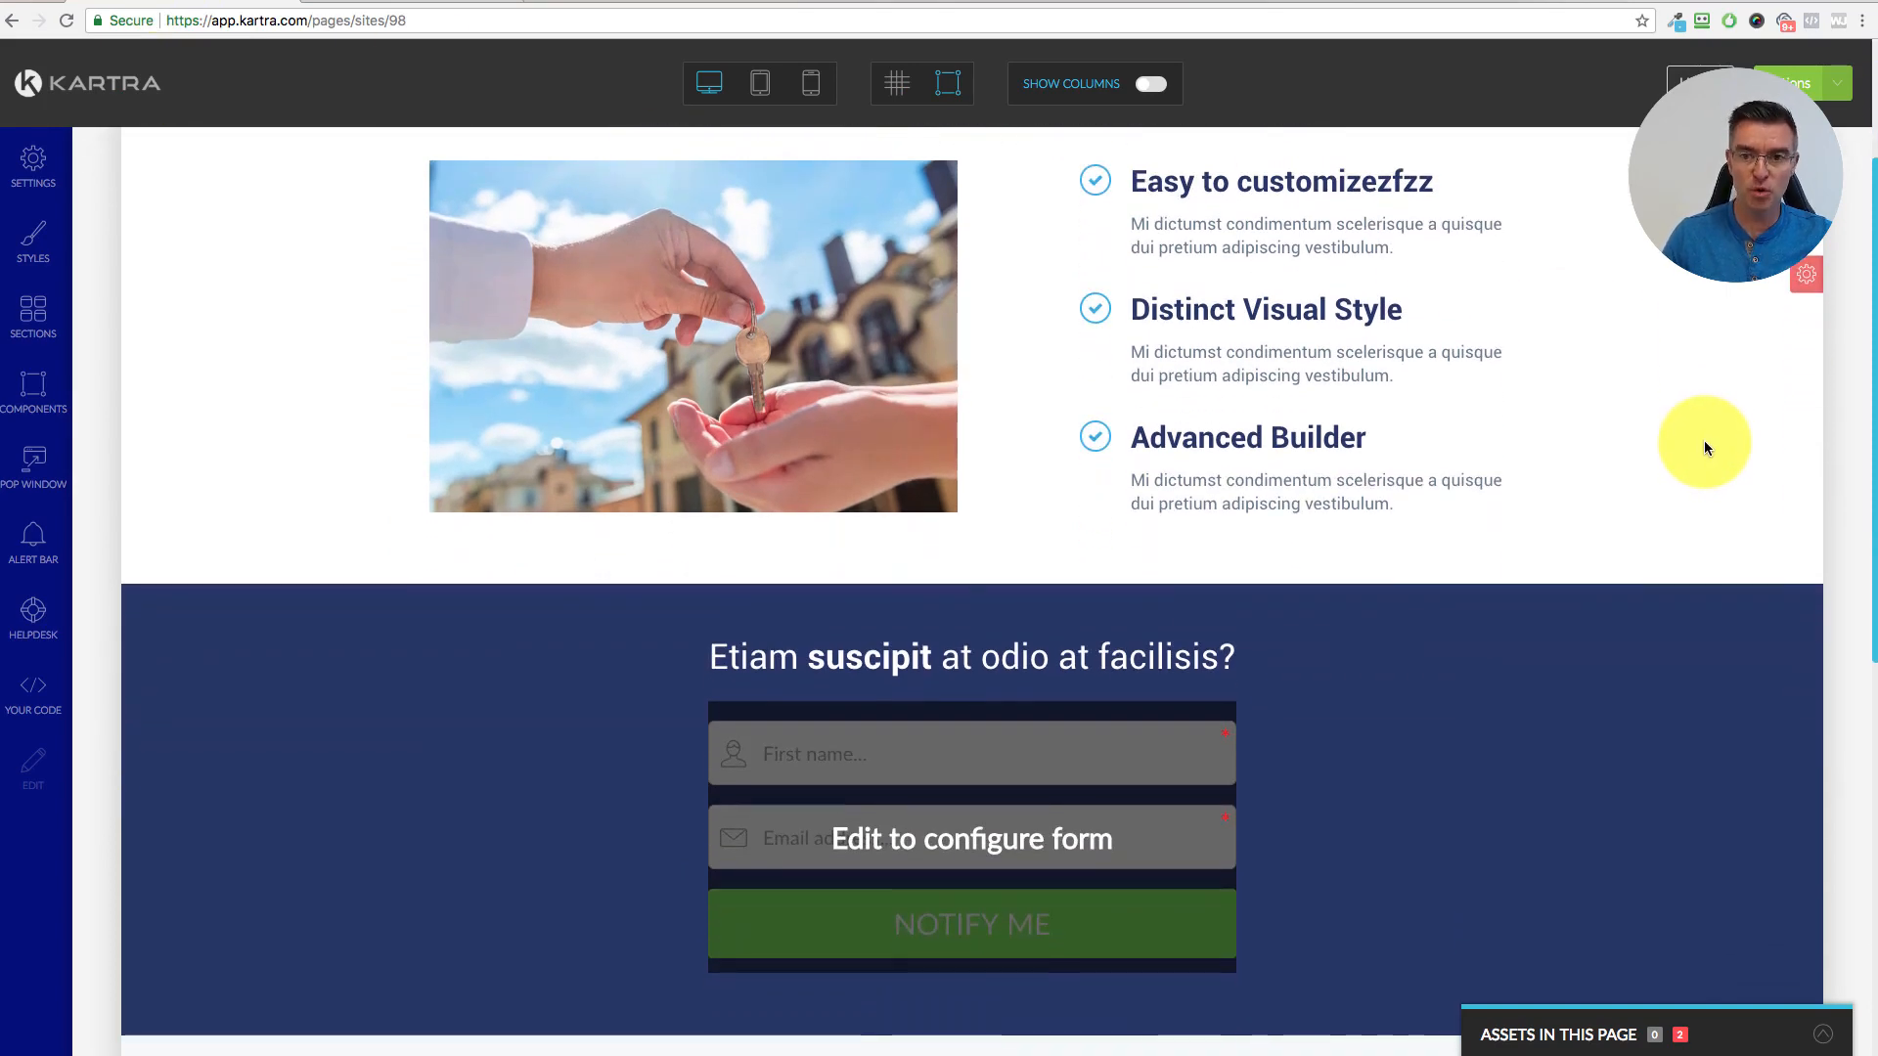
pyautogui.scroll(-15, 1575, 405)
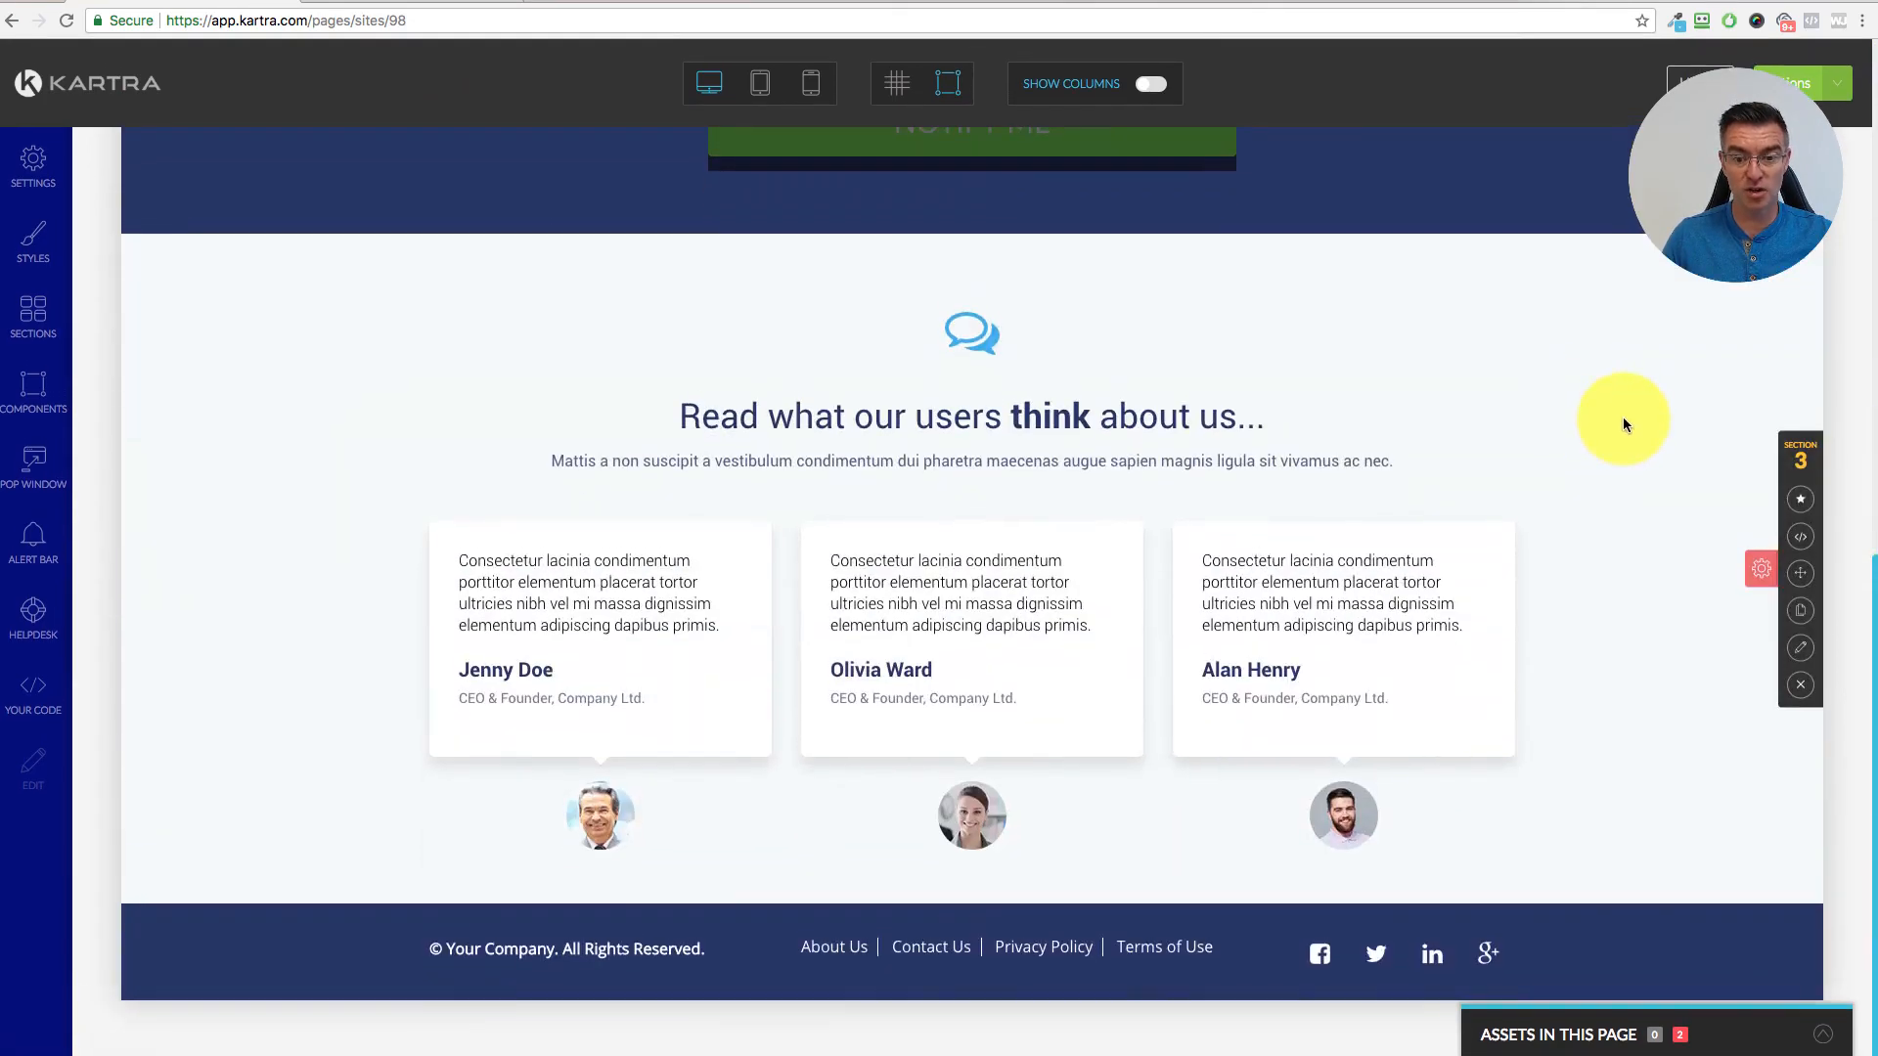
pyautogui.scroll(20, 1620, 417)
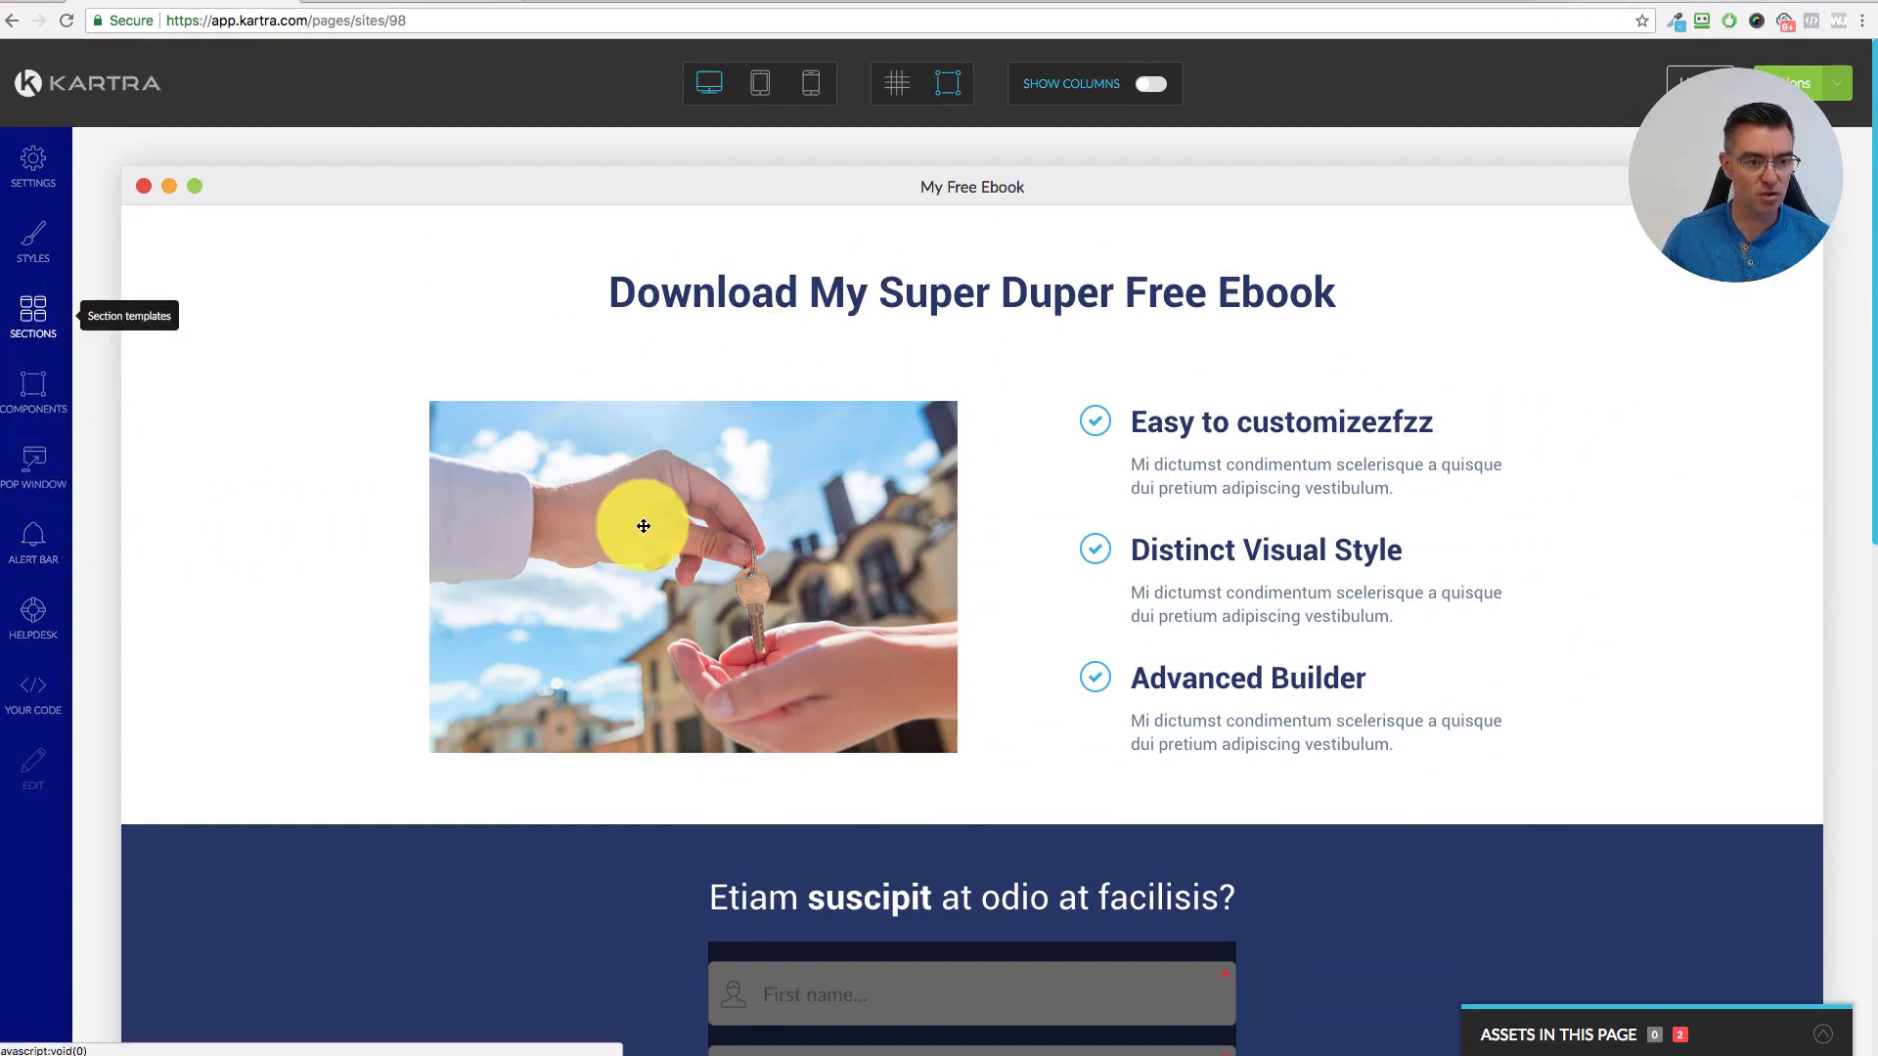
pyautogui.click(1837, 83)
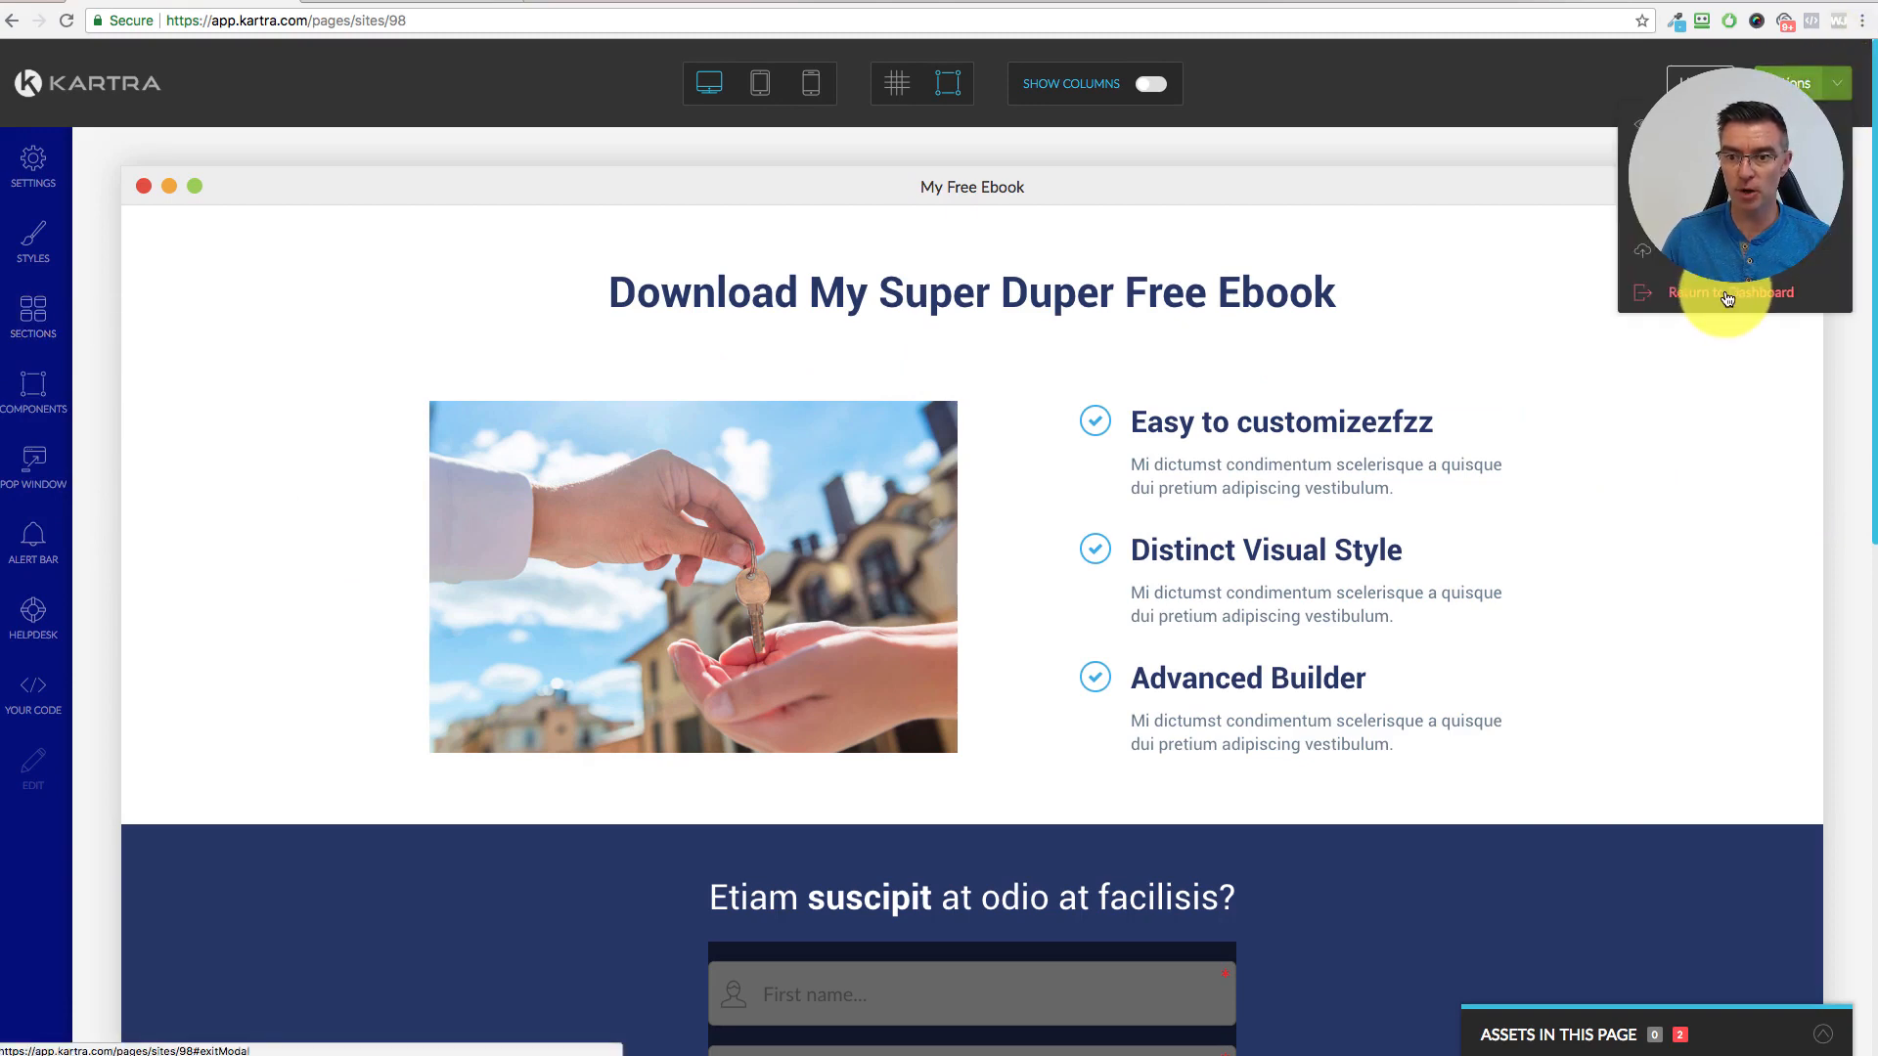
pyautogui.click(1728, 297)
pyautogui.click(1116, 119)
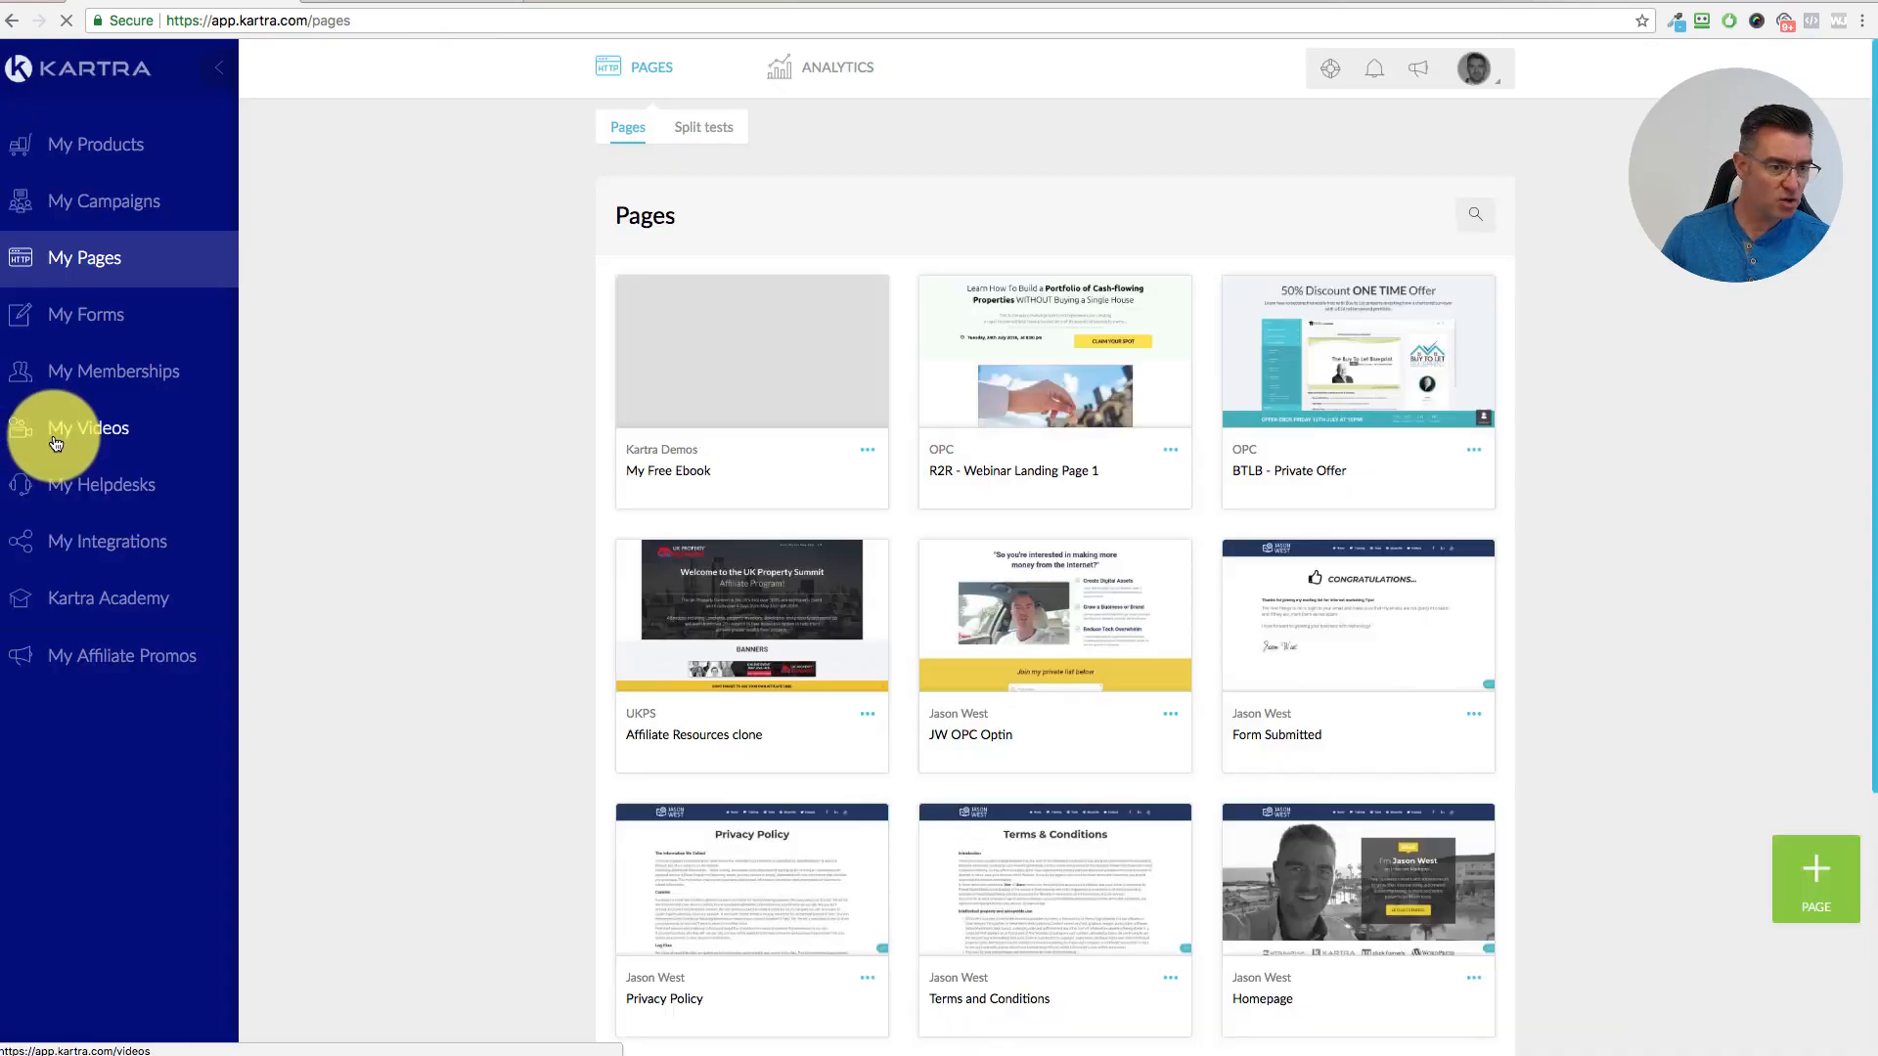
# - Open the Demo Optin form from the list of forms for editing
pyautogui.click(86, 321)
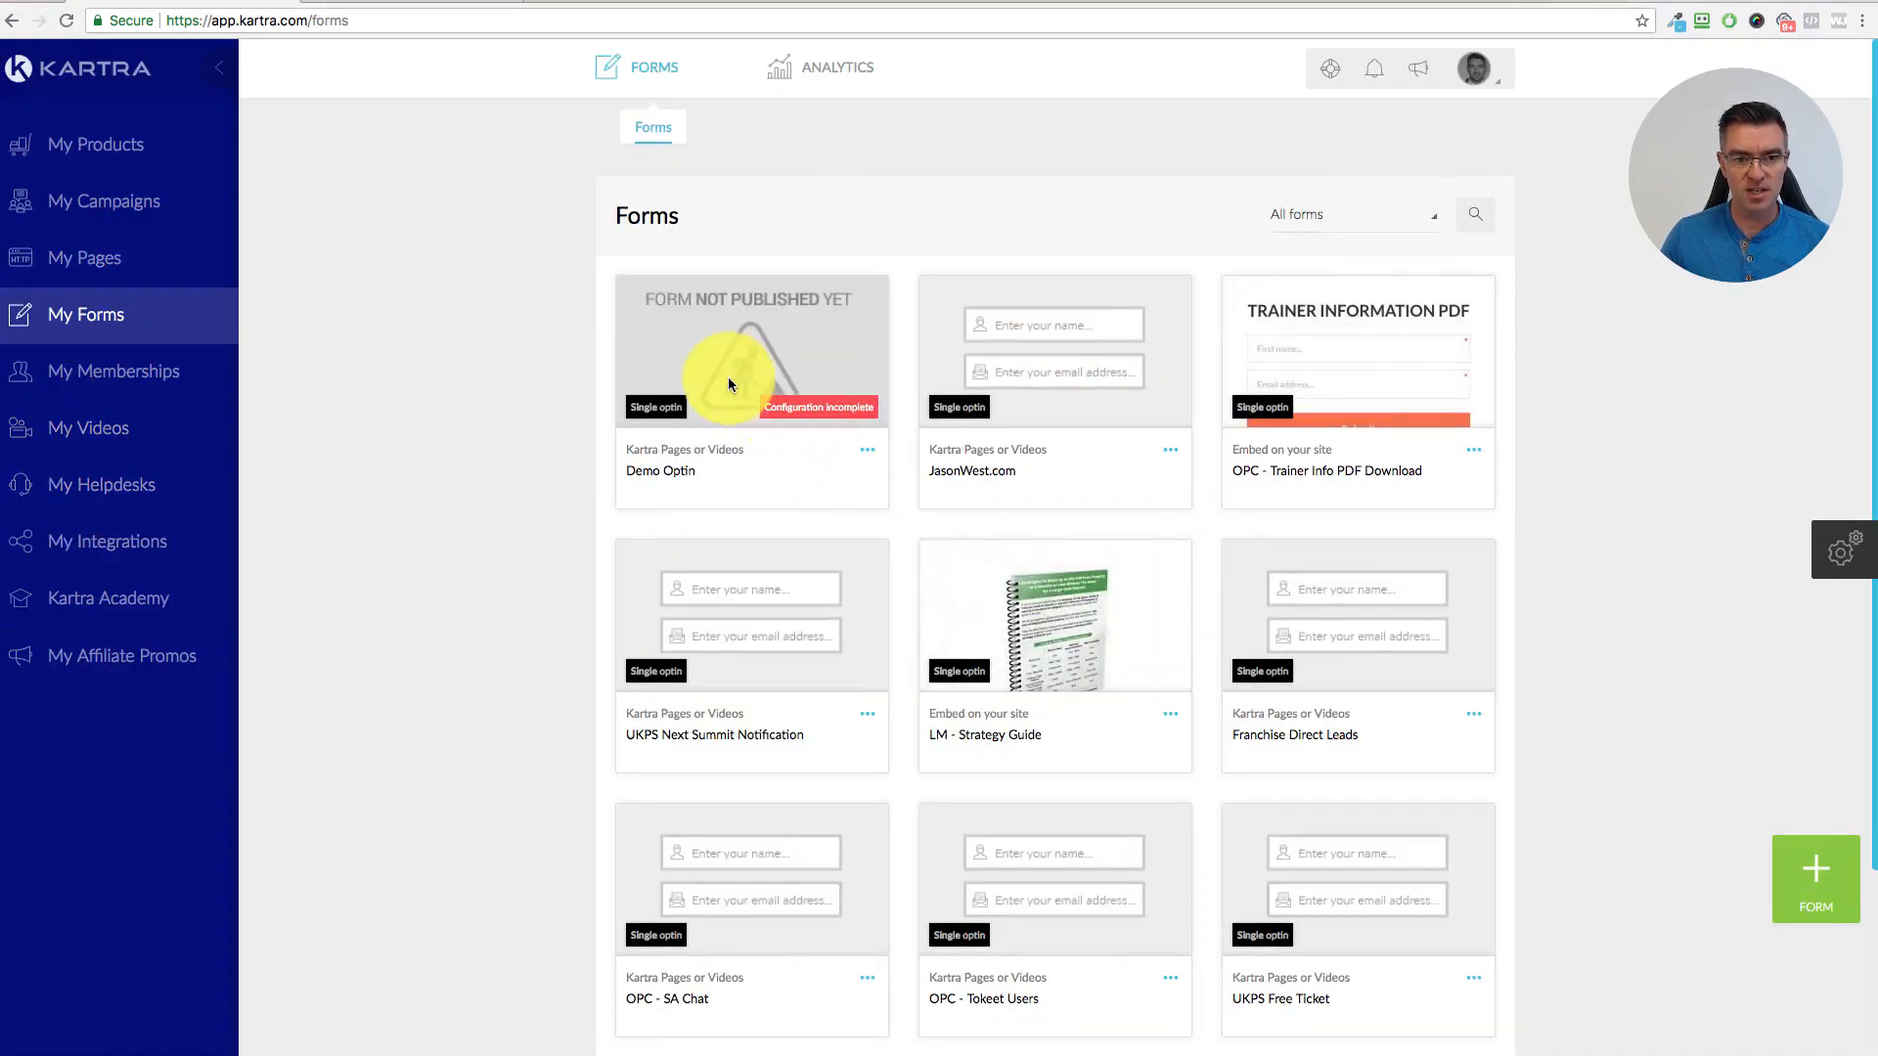
pyautogui.click(867, 450)
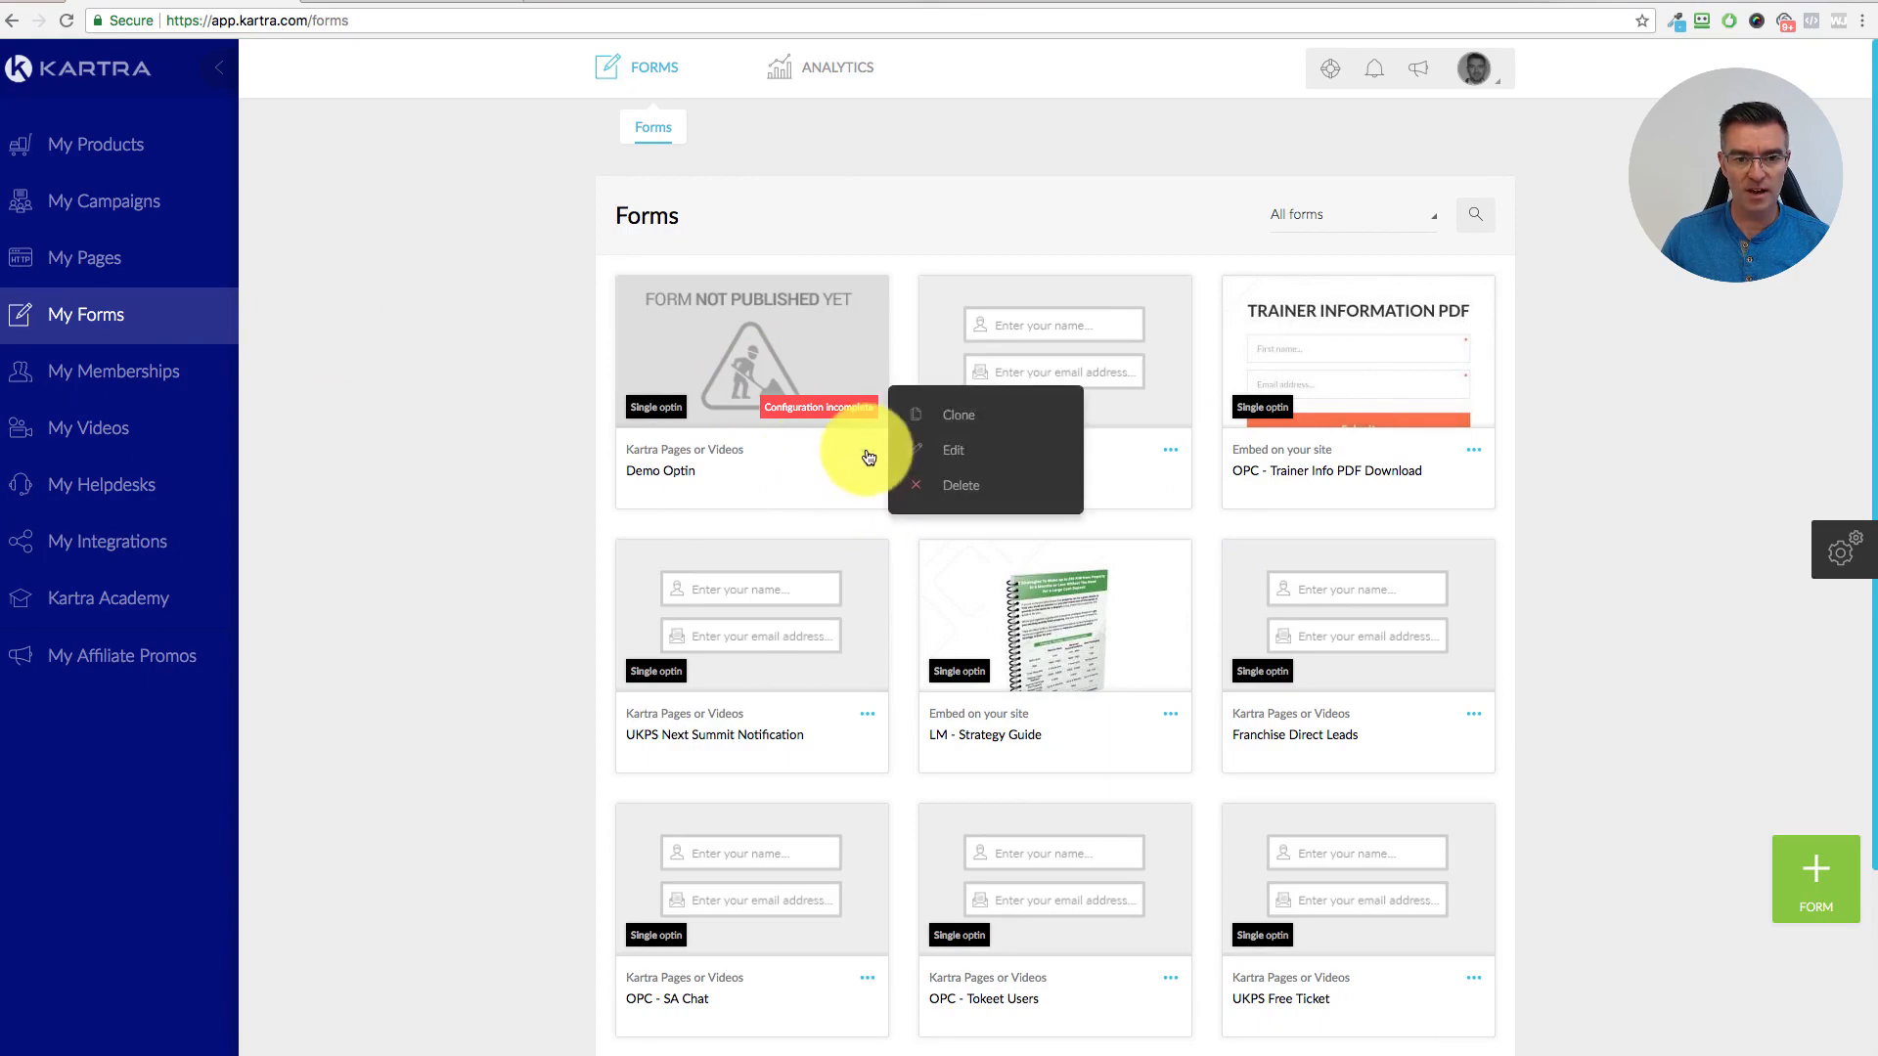
pyautogui.click(945, 448)
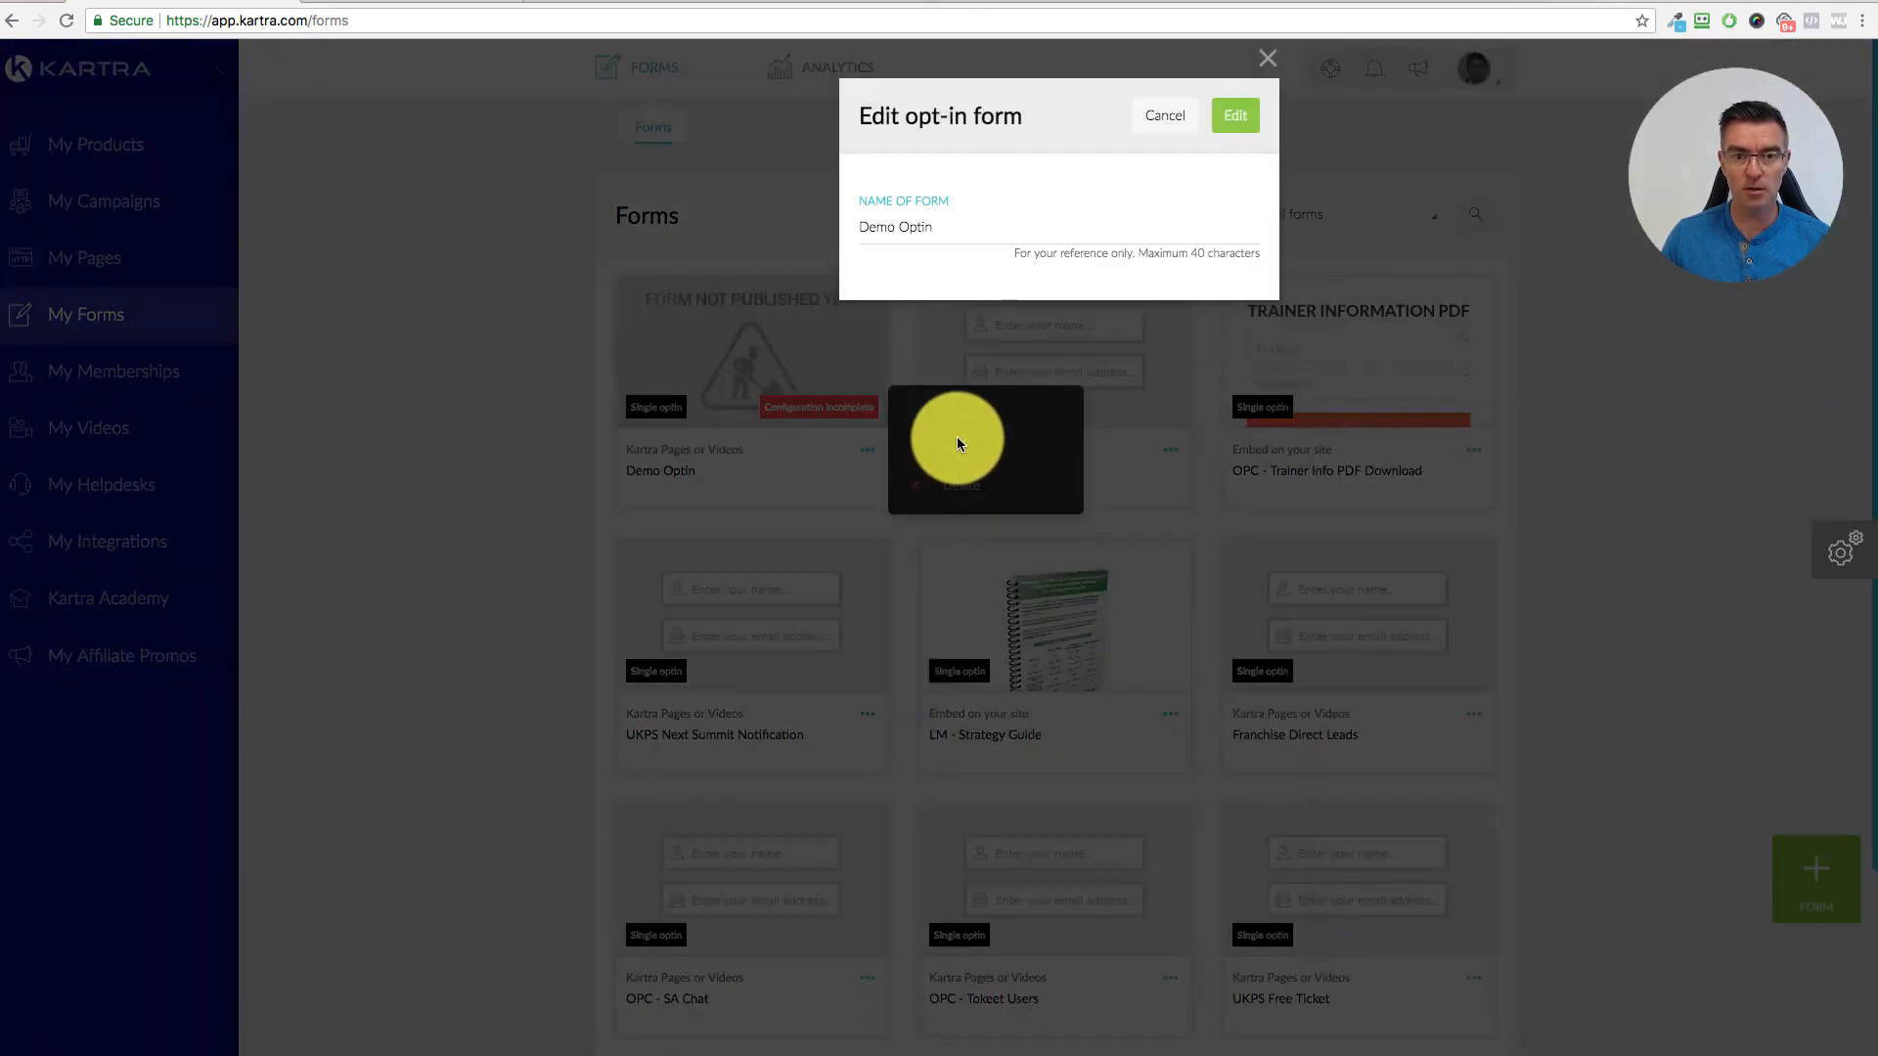
pyautogui.click(1248, 116)
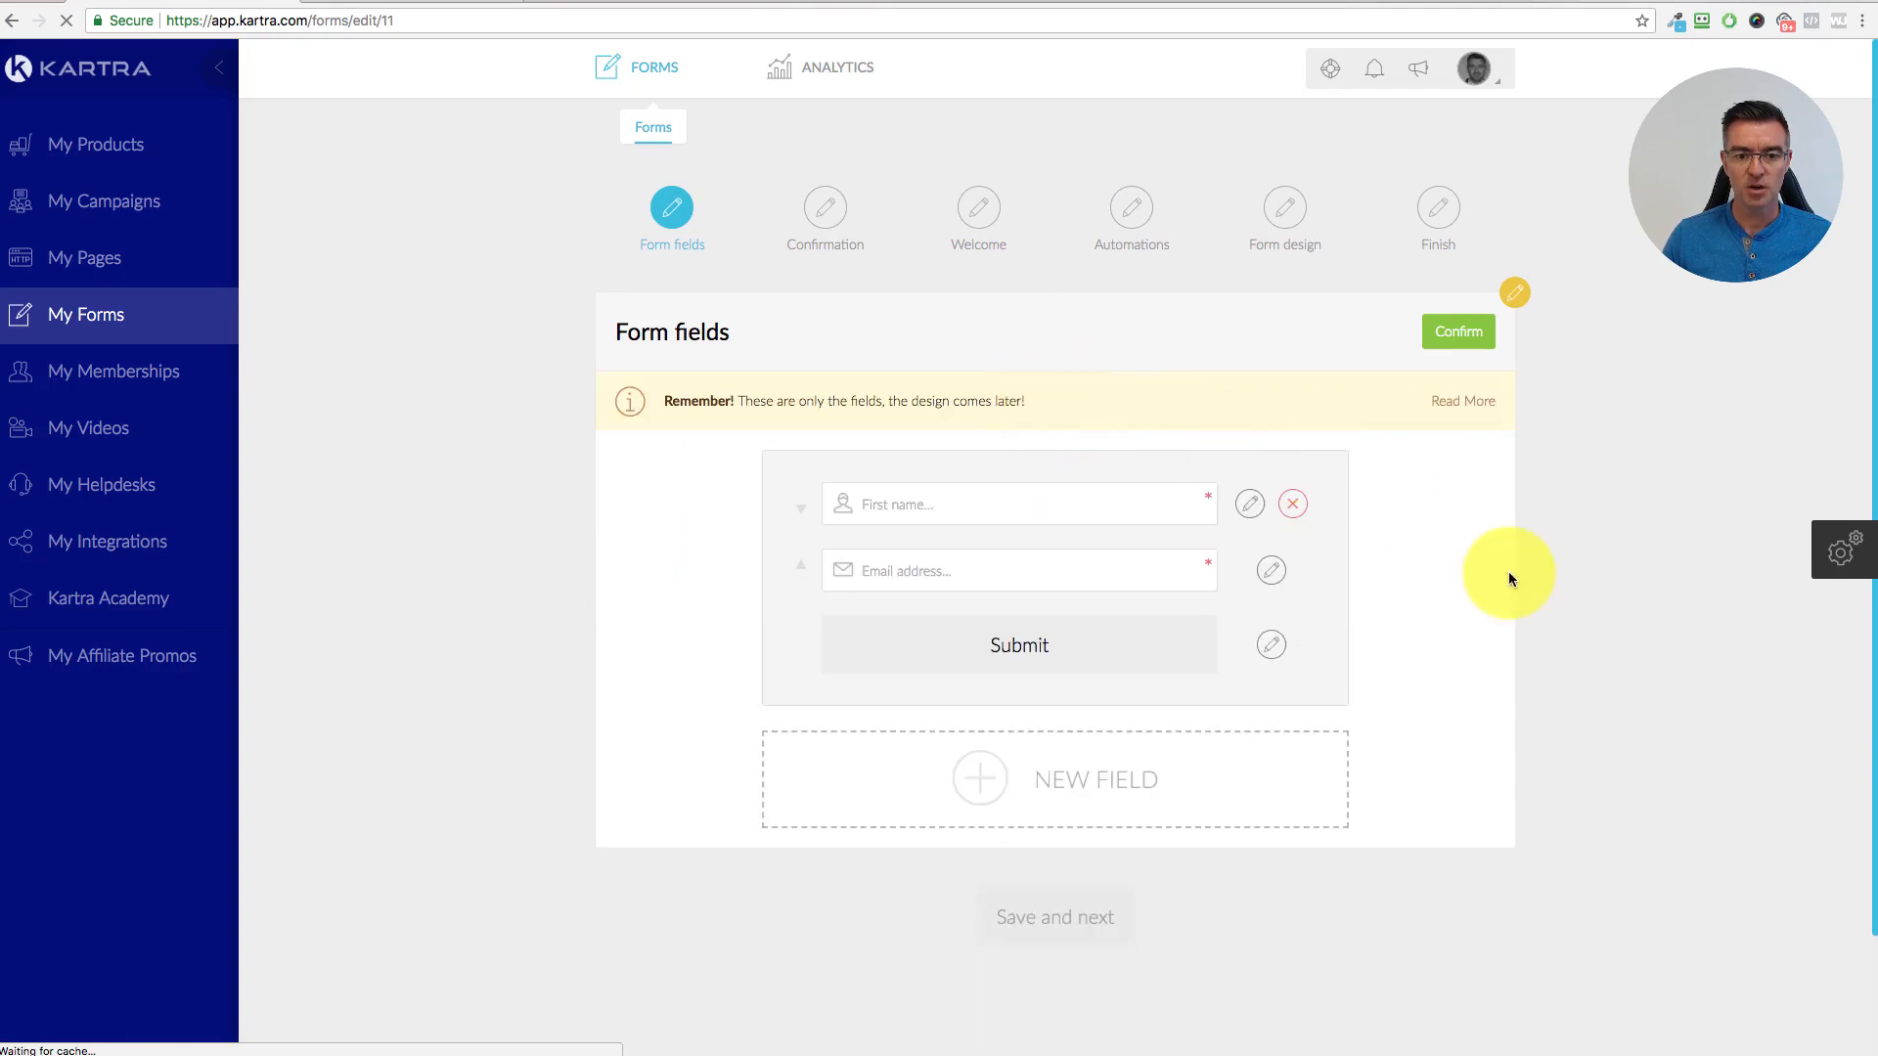
# - Add the predefined Website field to the form as a required field, and save the form fields
pyautogui.scroll(-1, 1096, 544)
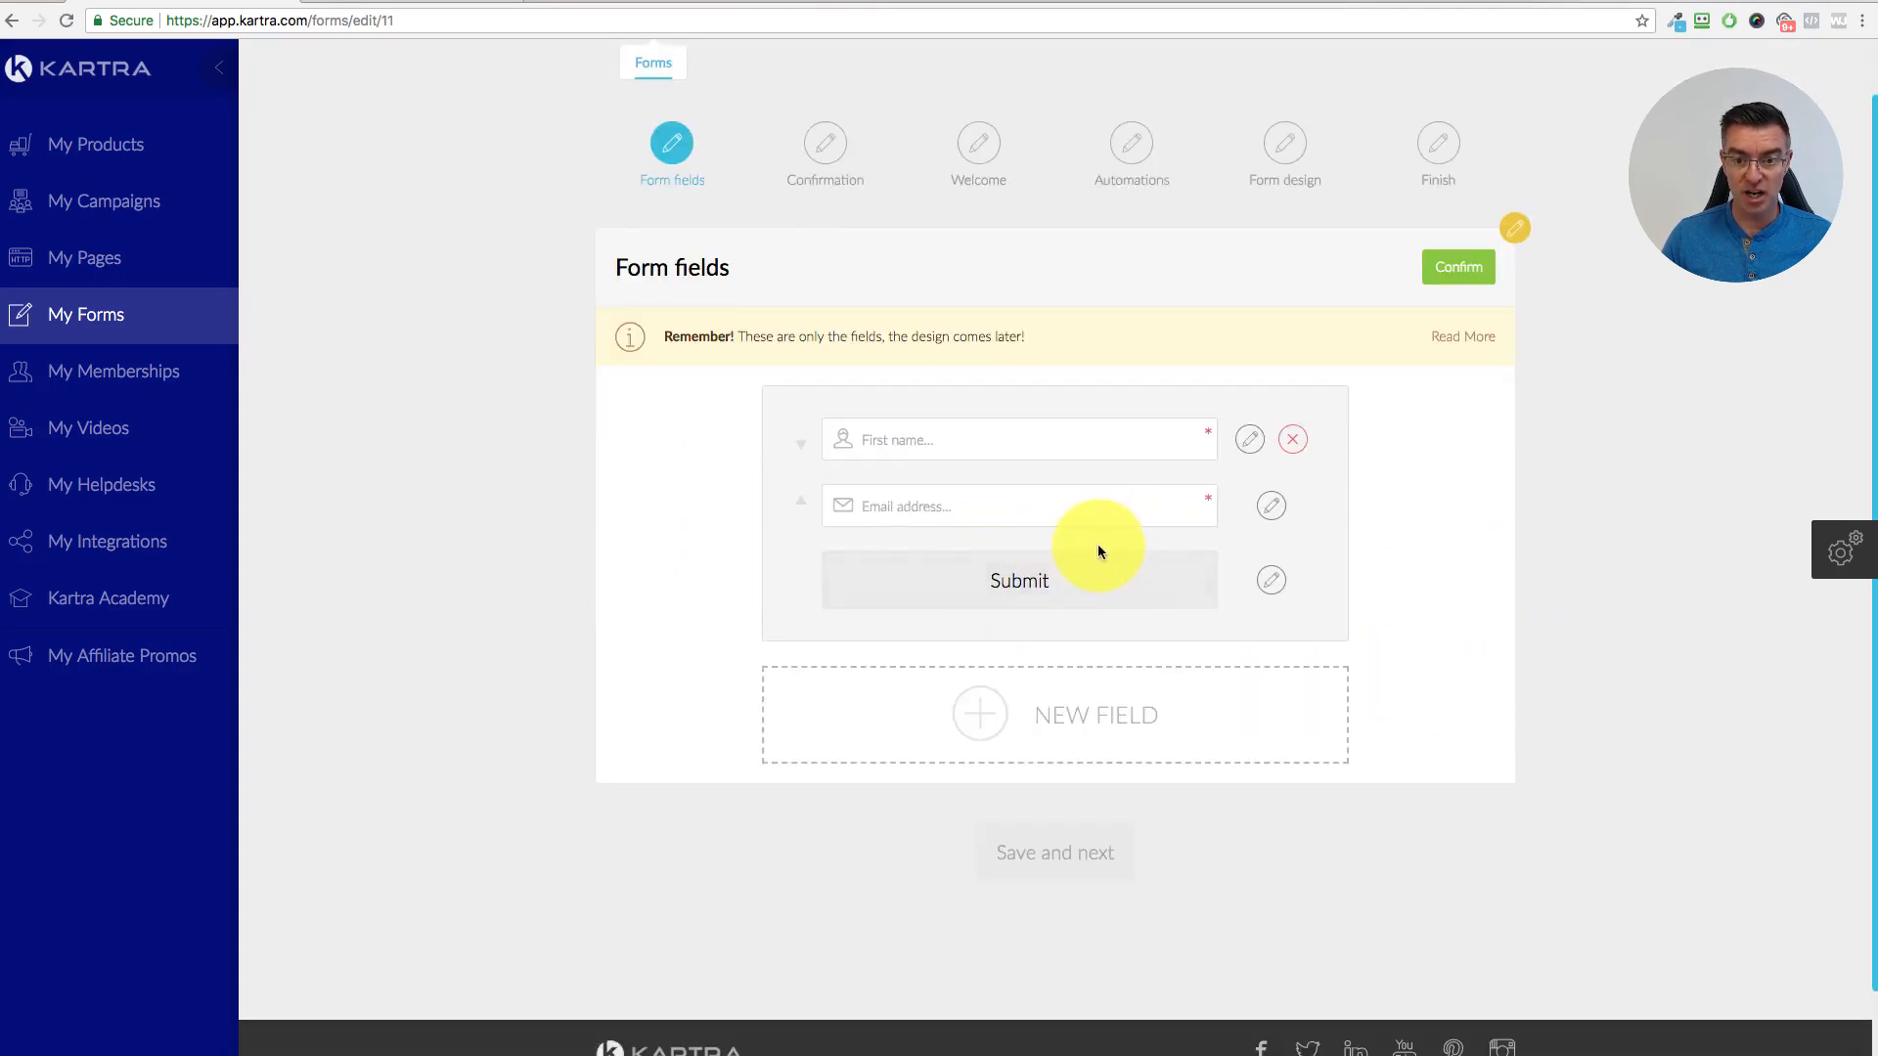
pyautogui.click(996, 713)
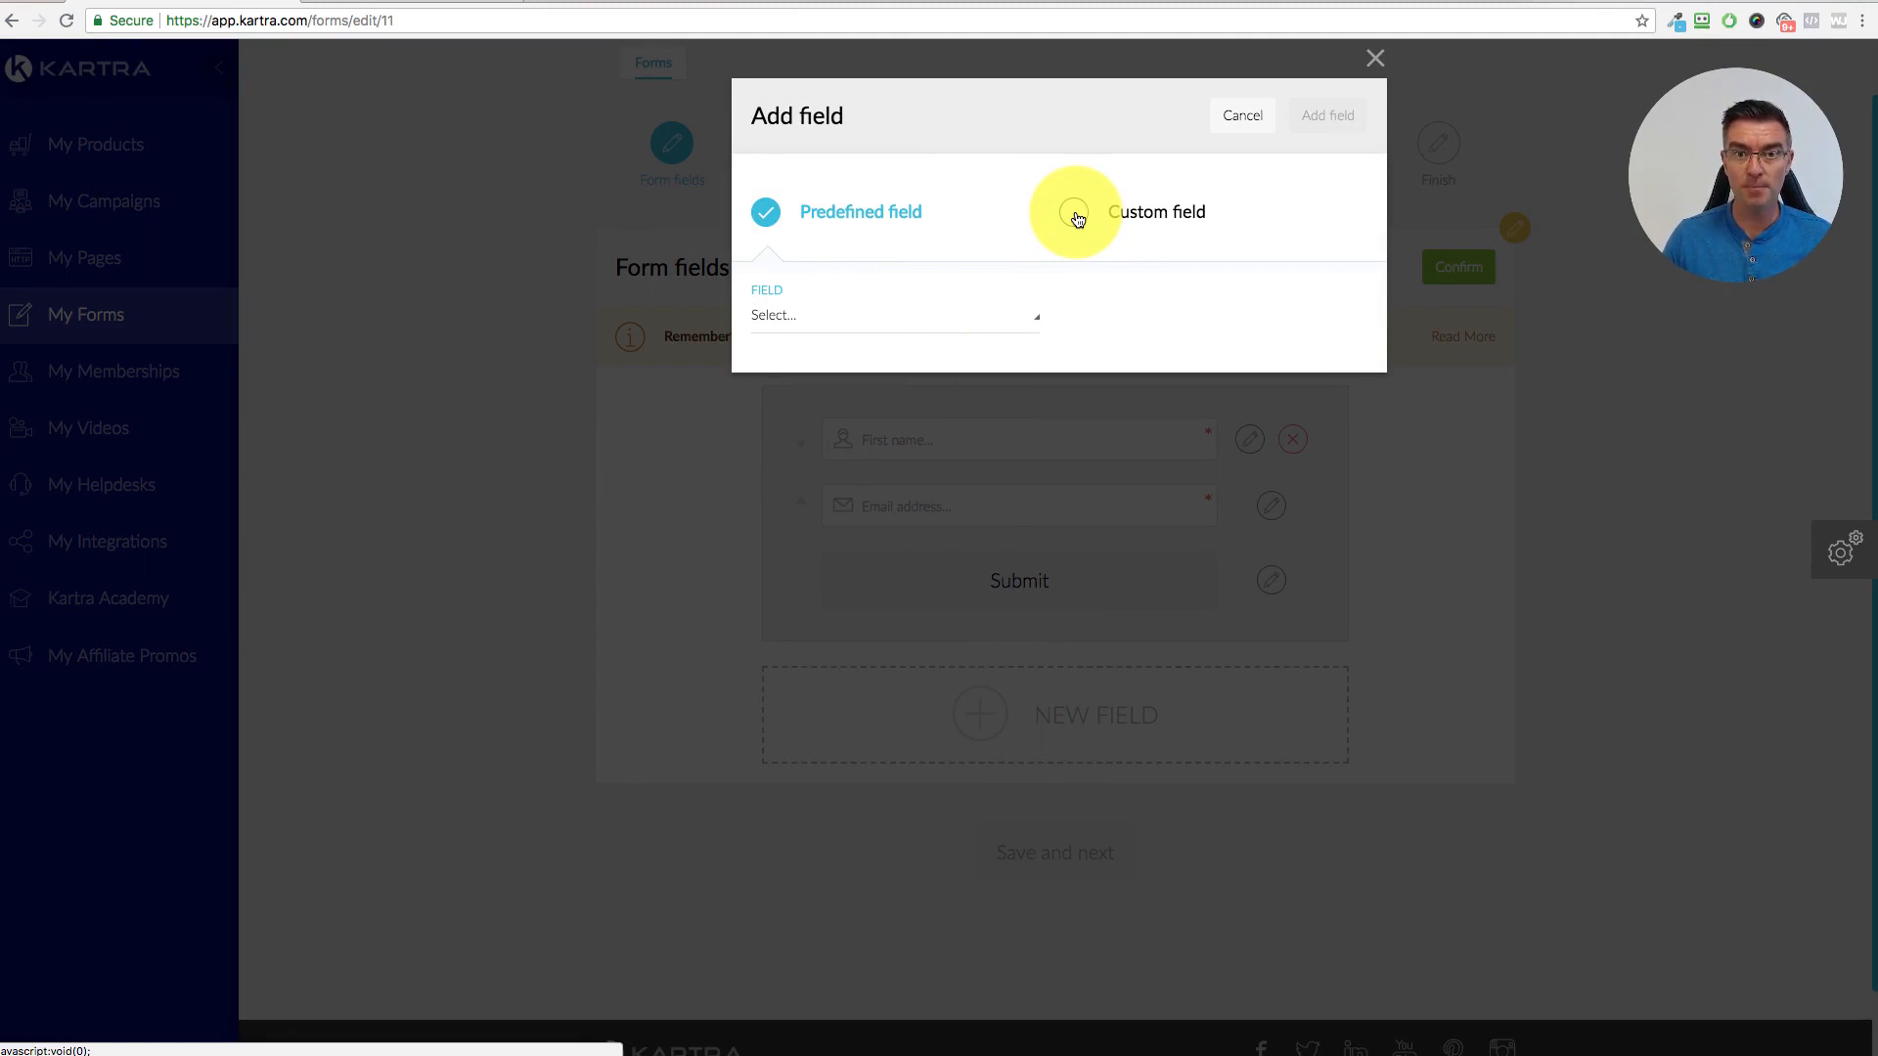
pyautogui.click(1013, 329)
pyautogui.scroll(-1, 850, 509)
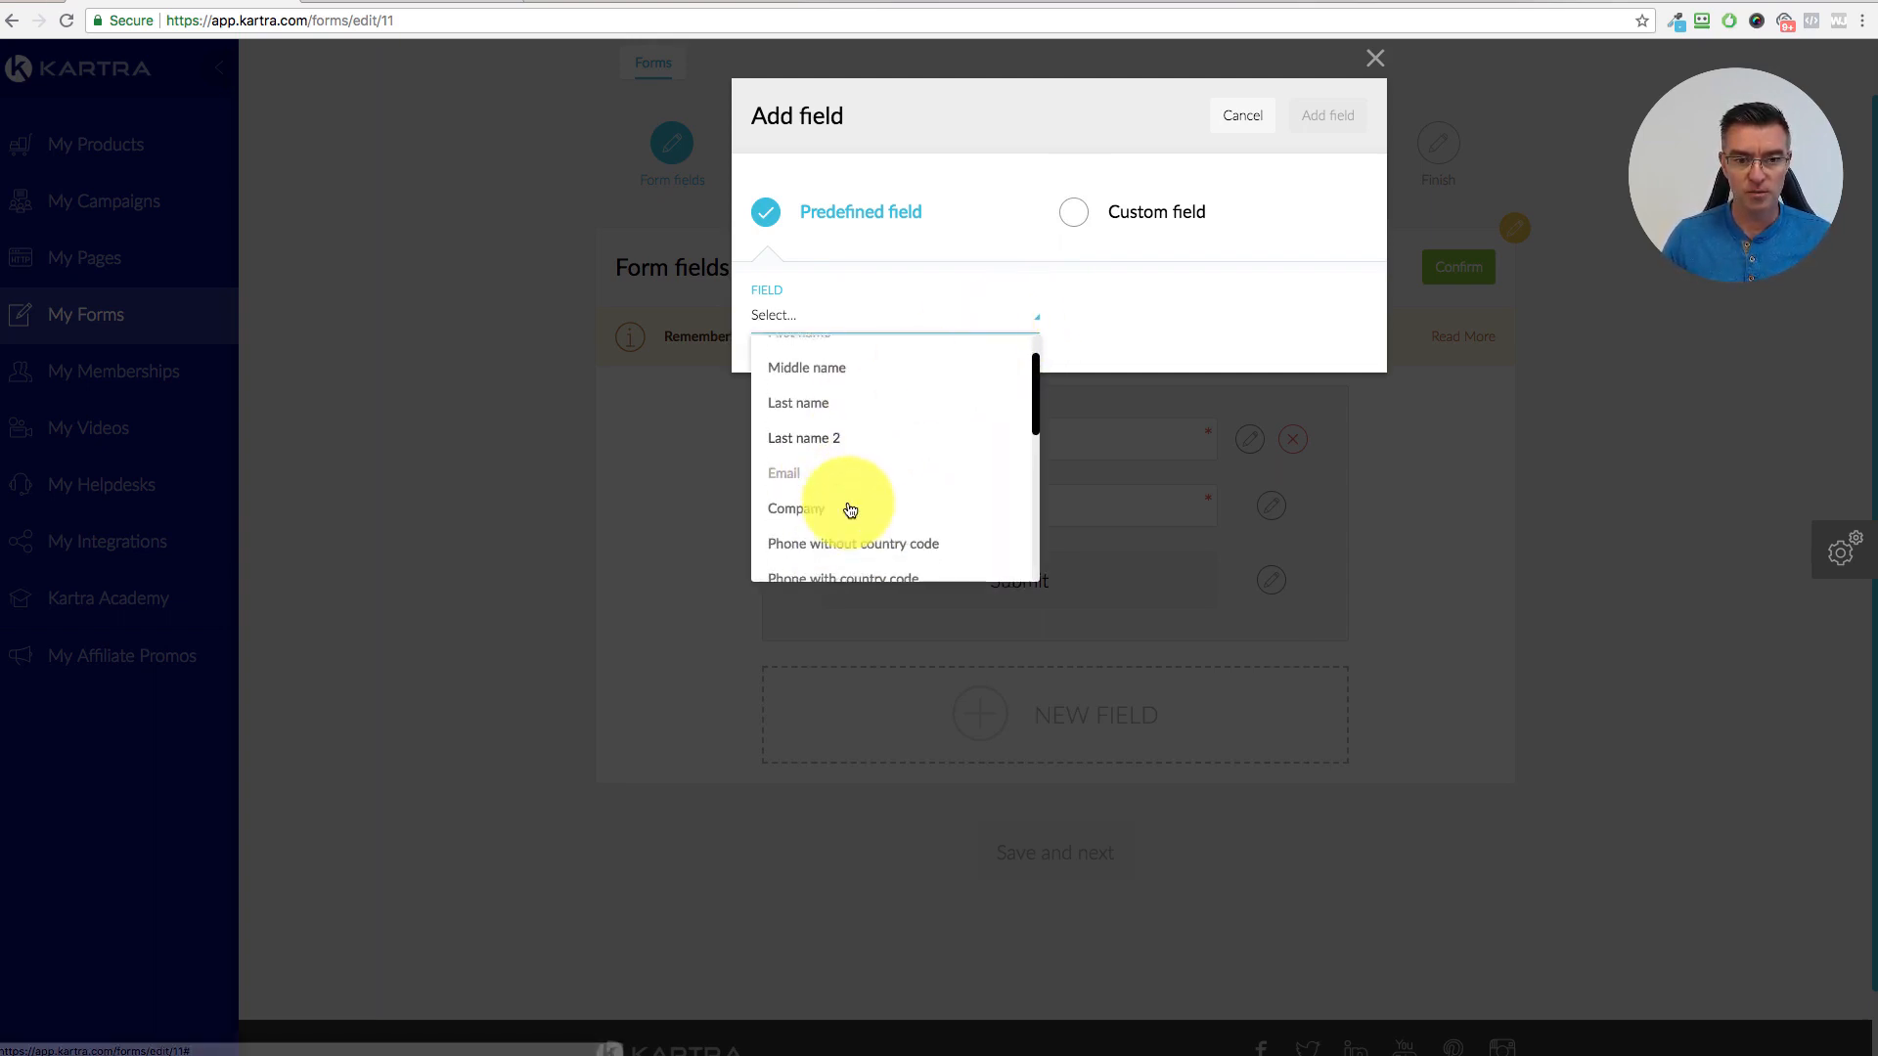
pyautogui.scroll(-5, 850, 510)
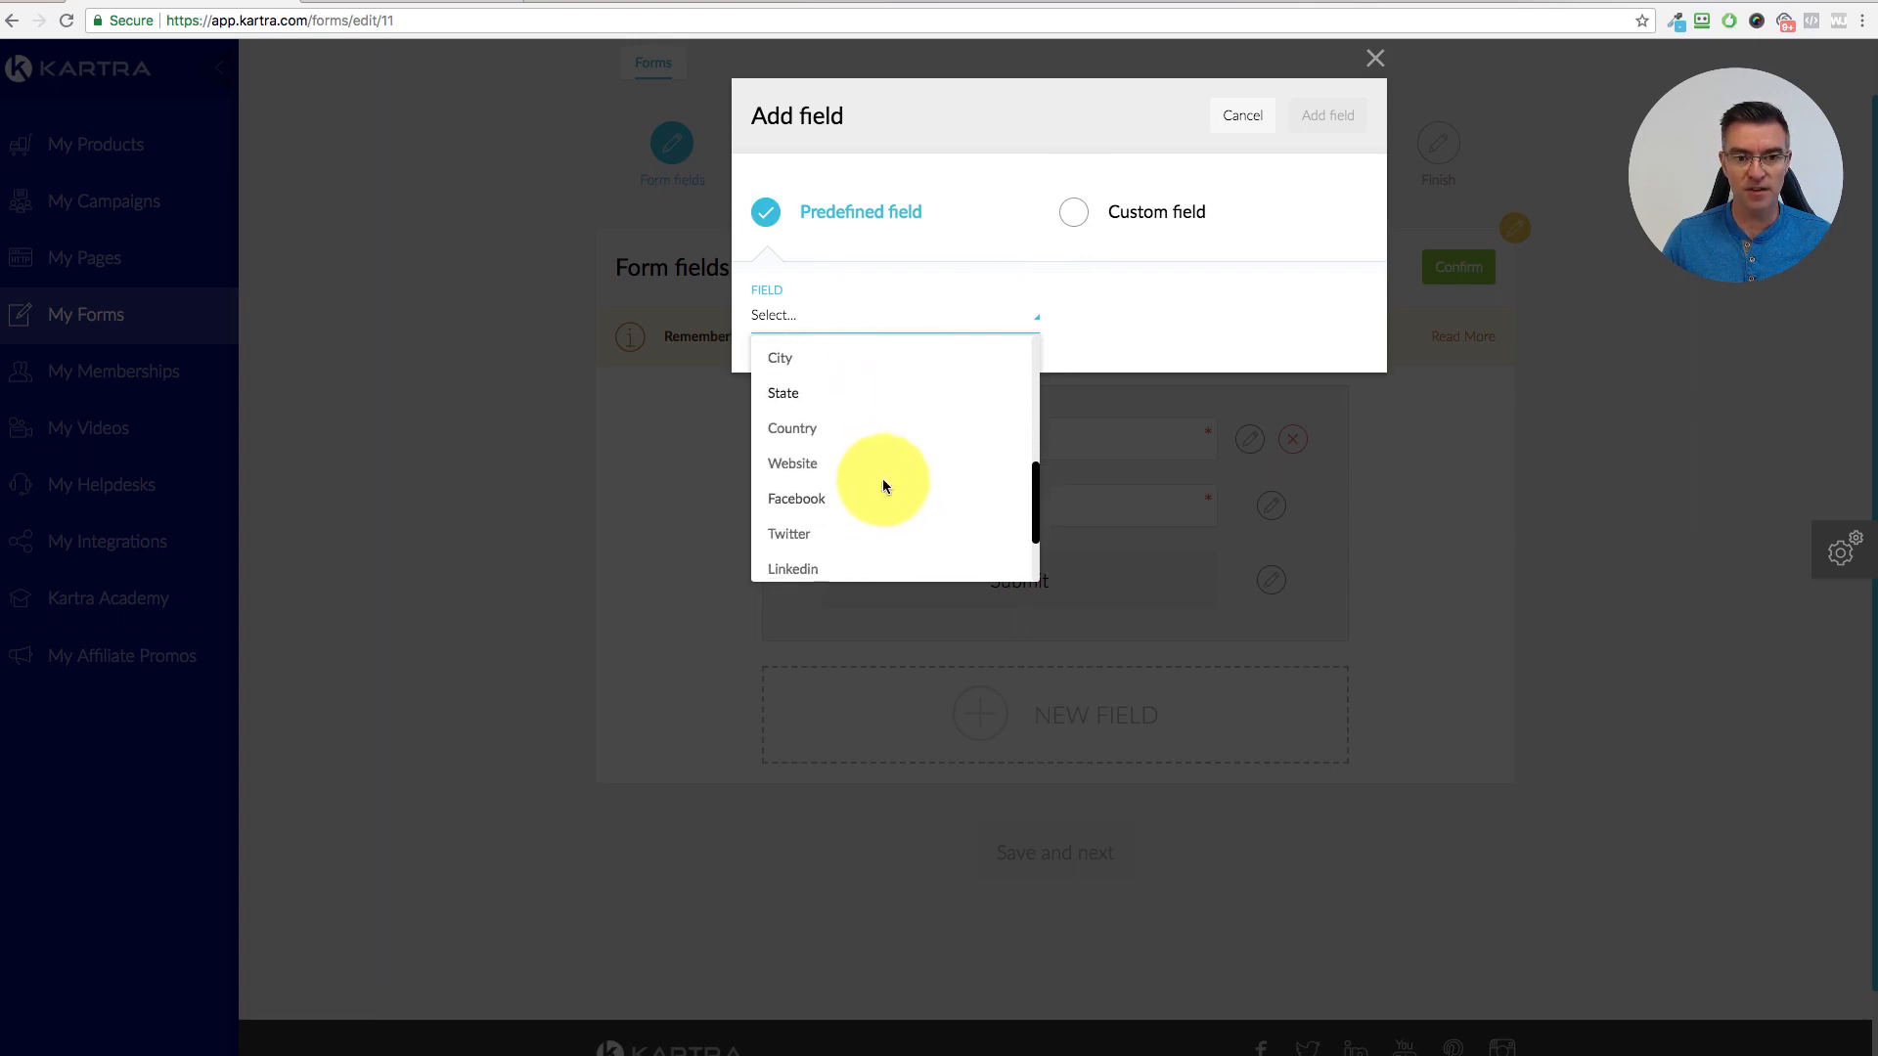
pyautogui.click(794, 465)
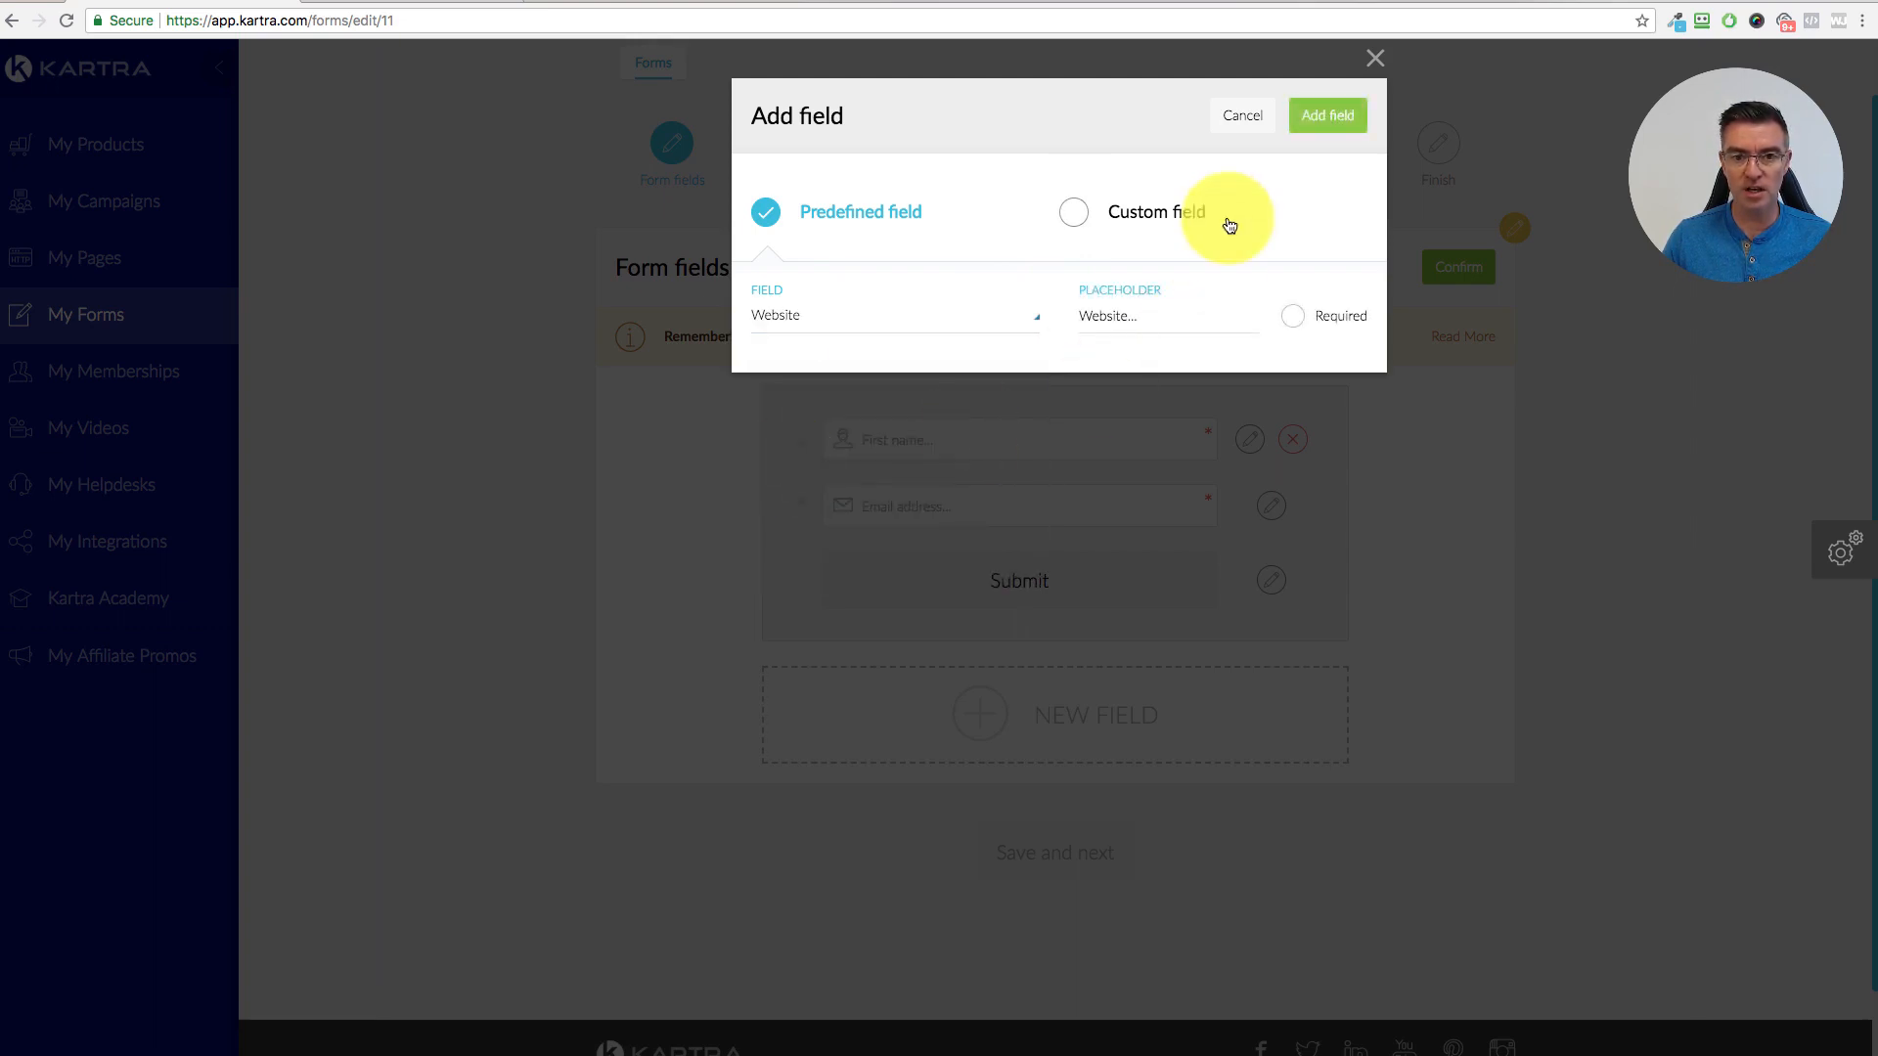
pyautogui.click(1293, 317)
pyautogui.click(1331, 117)
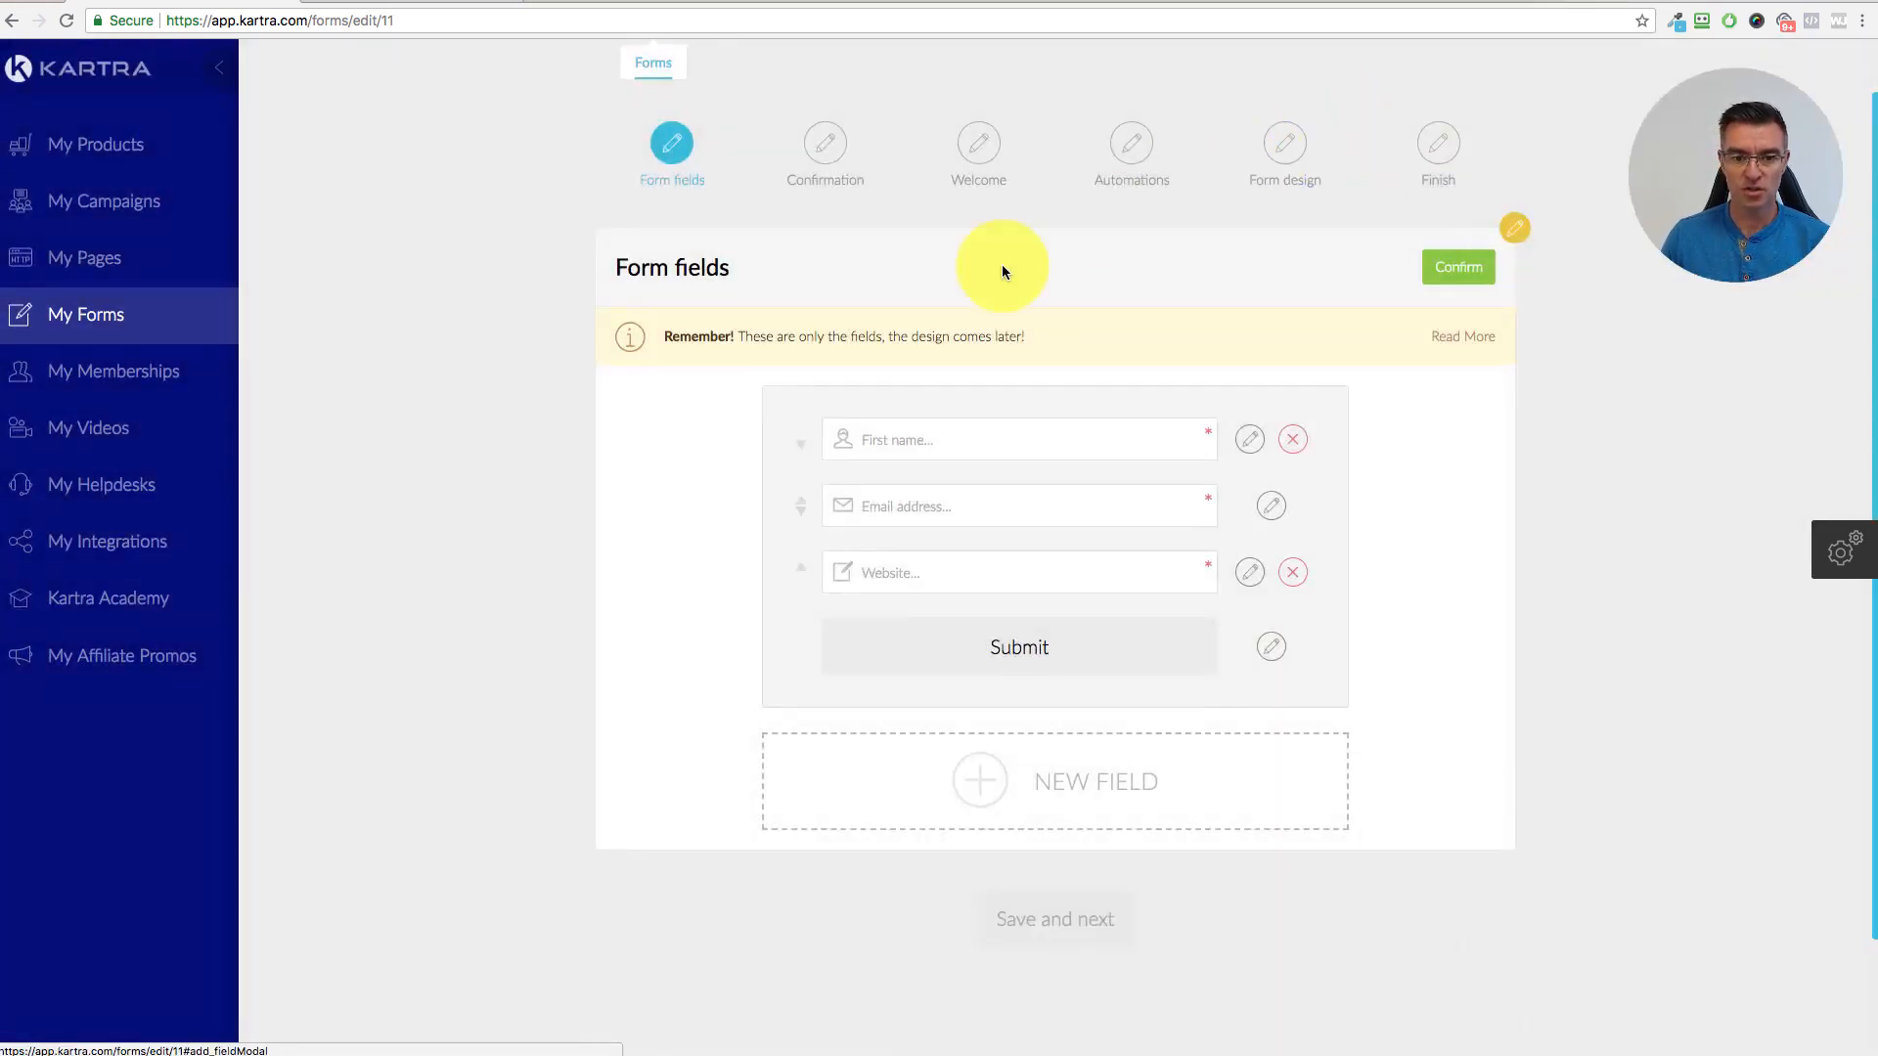
pyautogui.click(1481, 268)
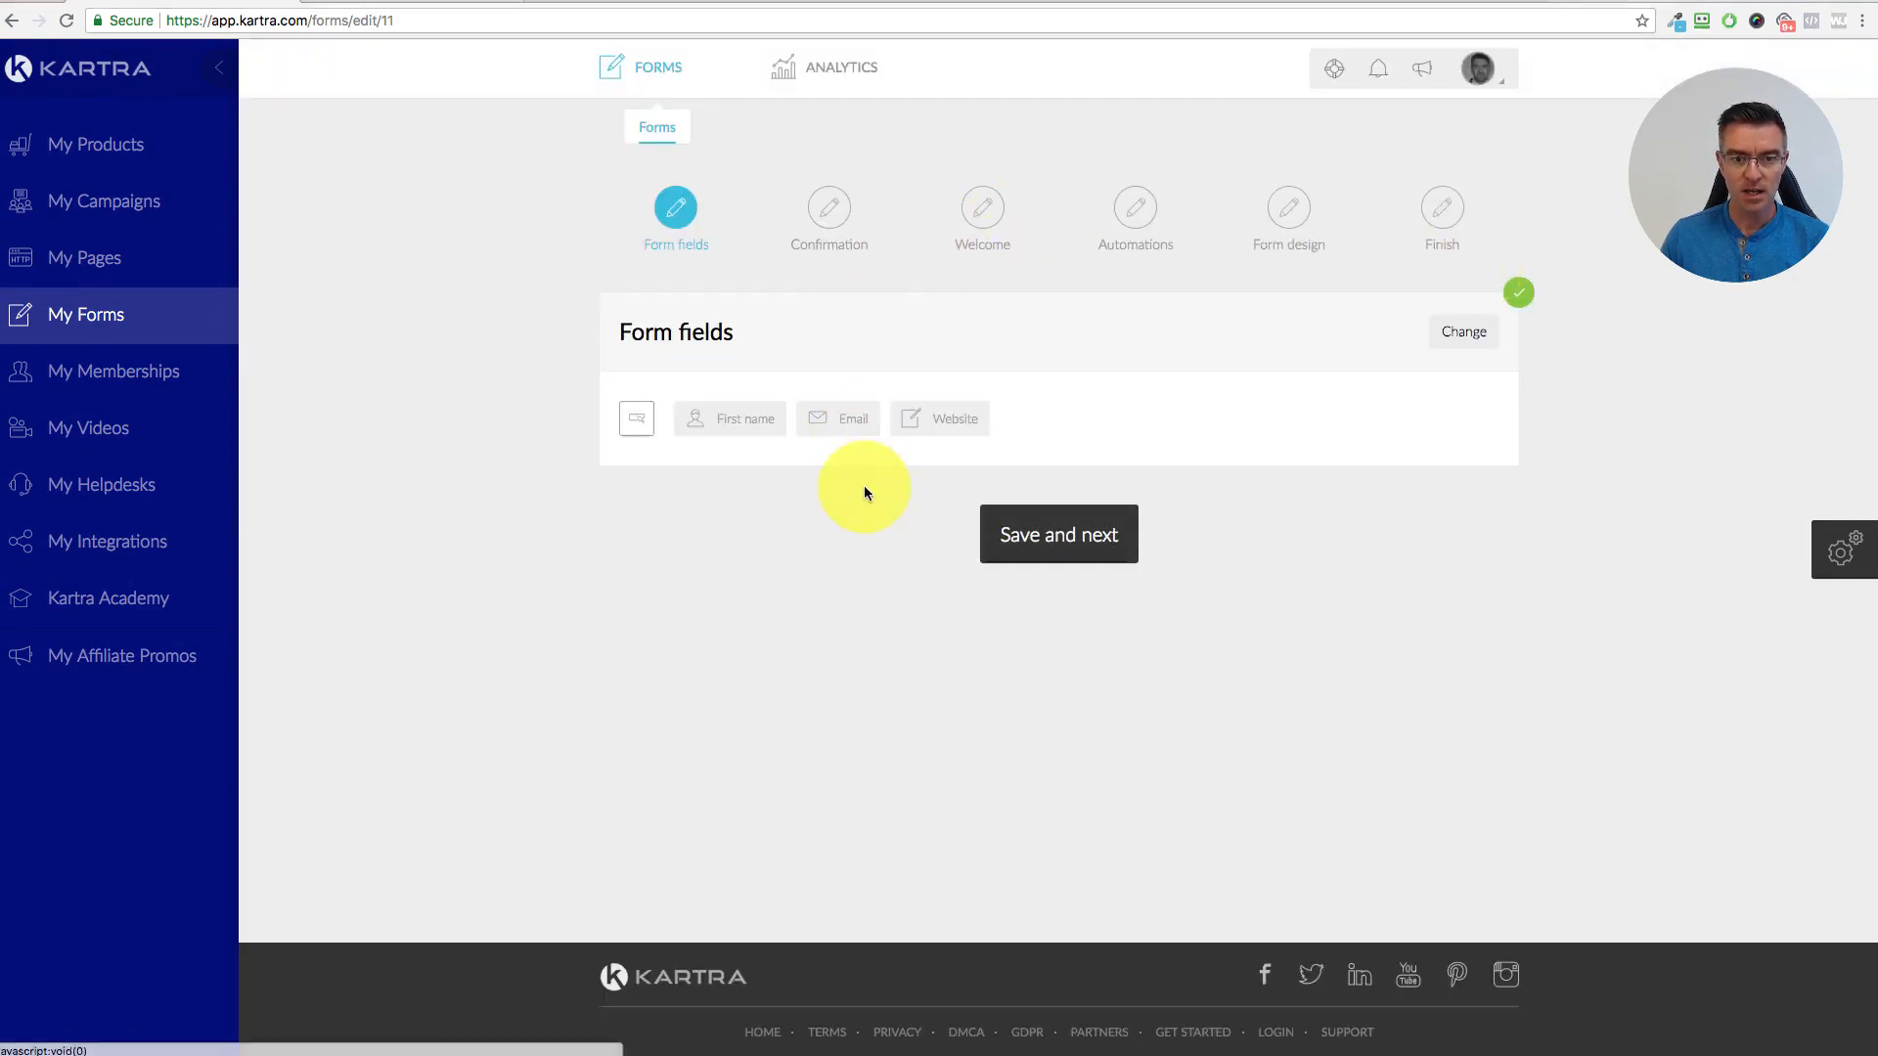
pyautogui.click(1077, 536)
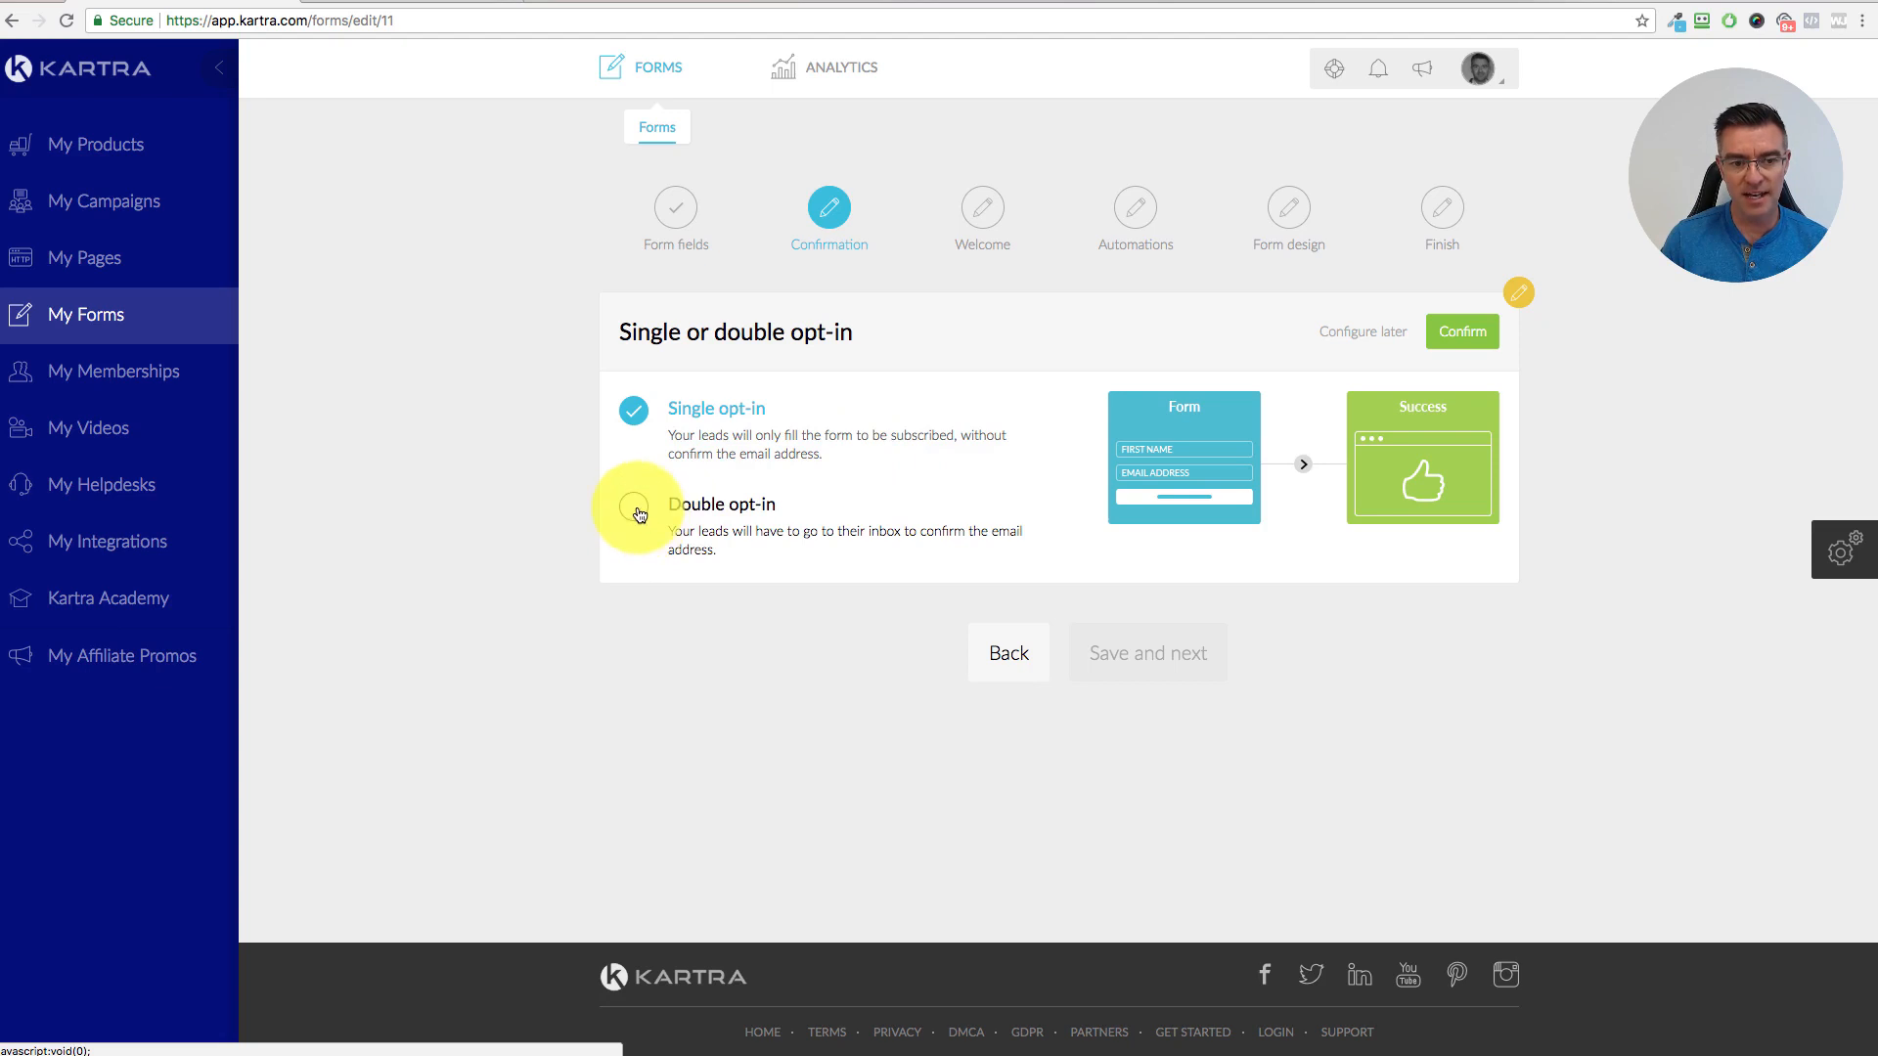
# - Choose double opt-in for the form and confirm sending the confirmation link by email through KartraMail
pyautogui.click(688, 511)
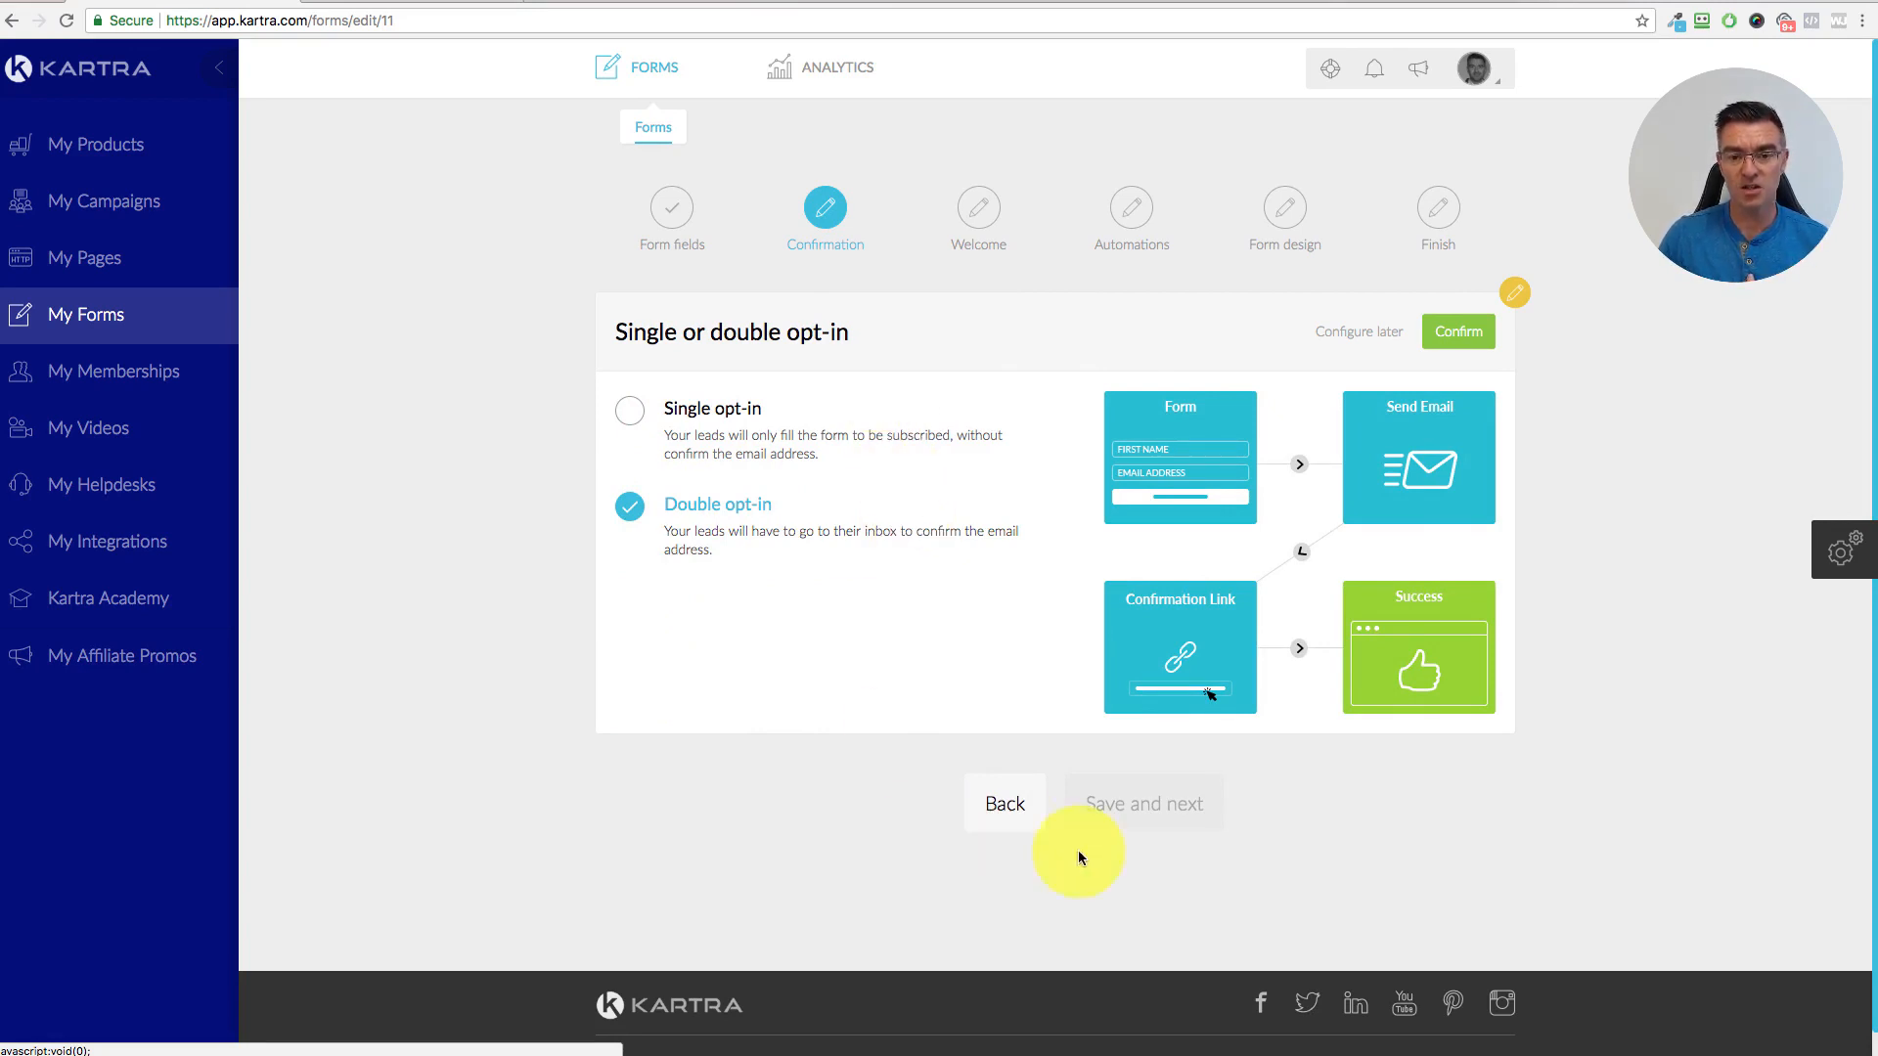
pyautogui.click(1481, 330)
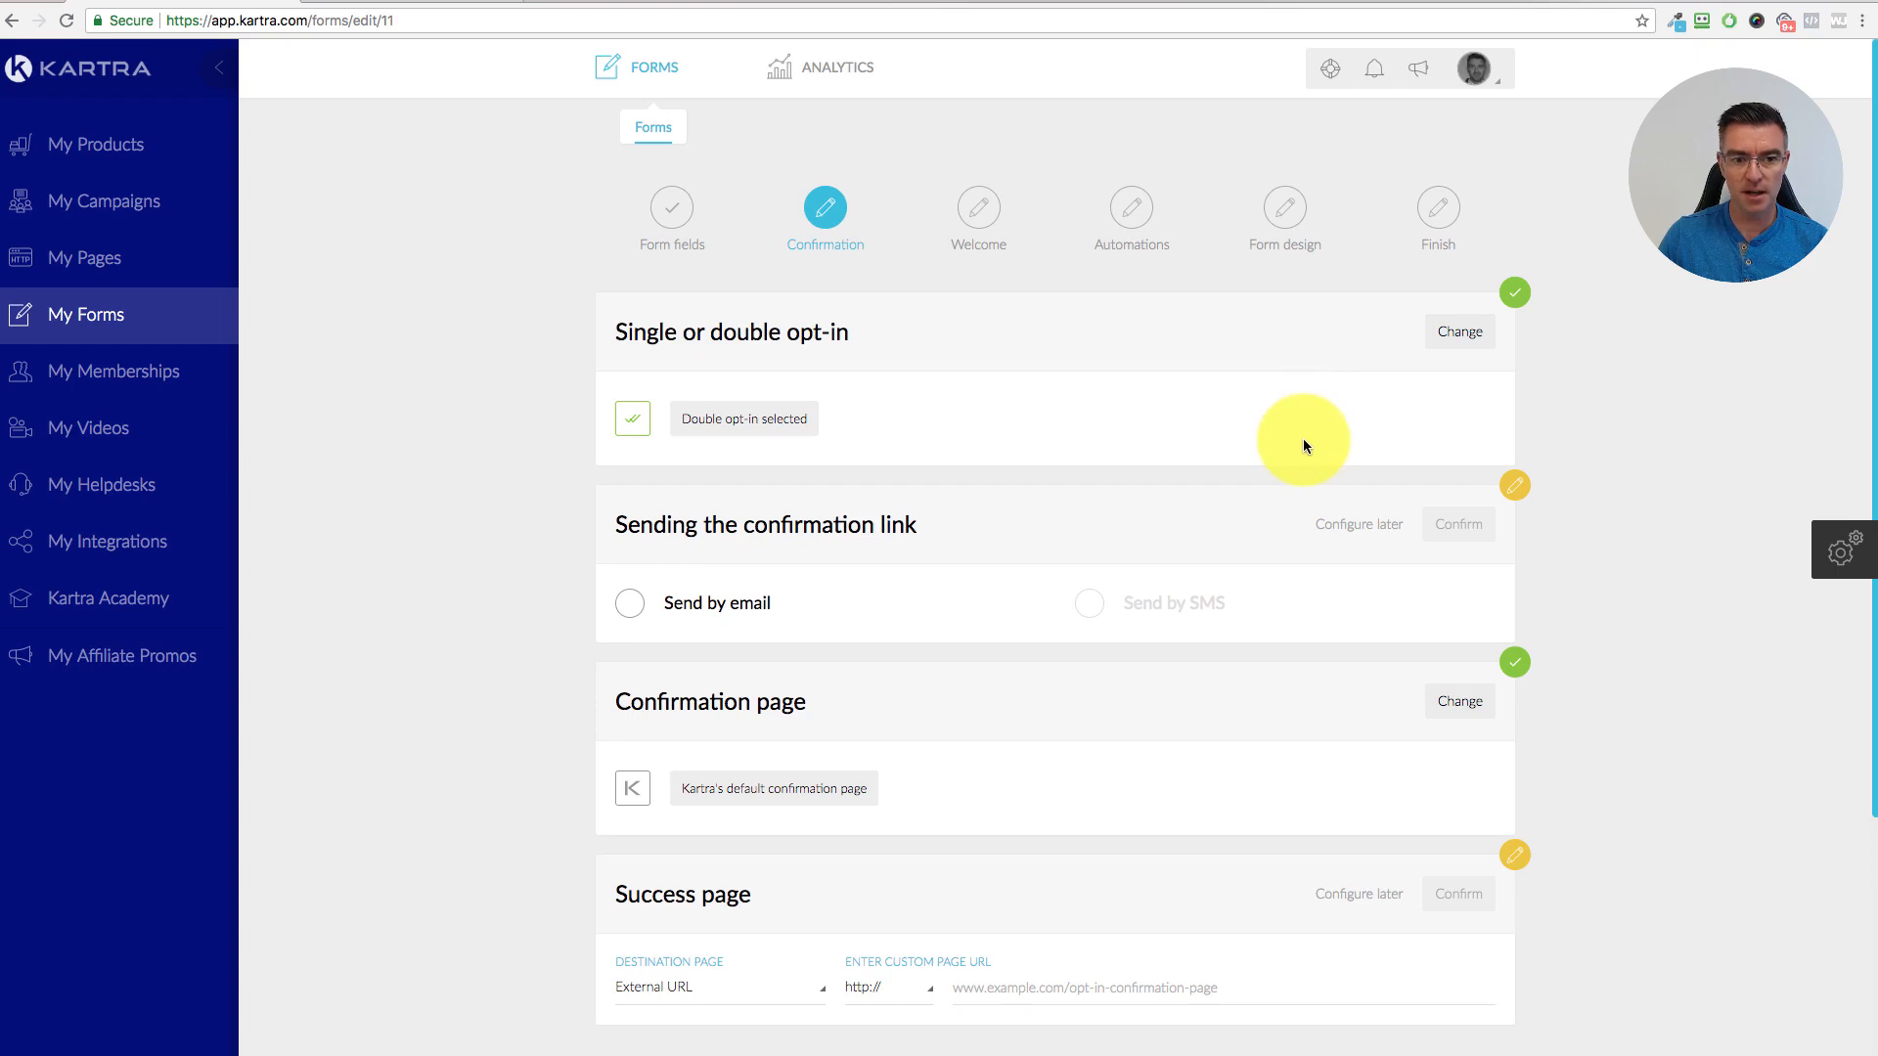
pyautogui.scroll(-2, 1303, 445)
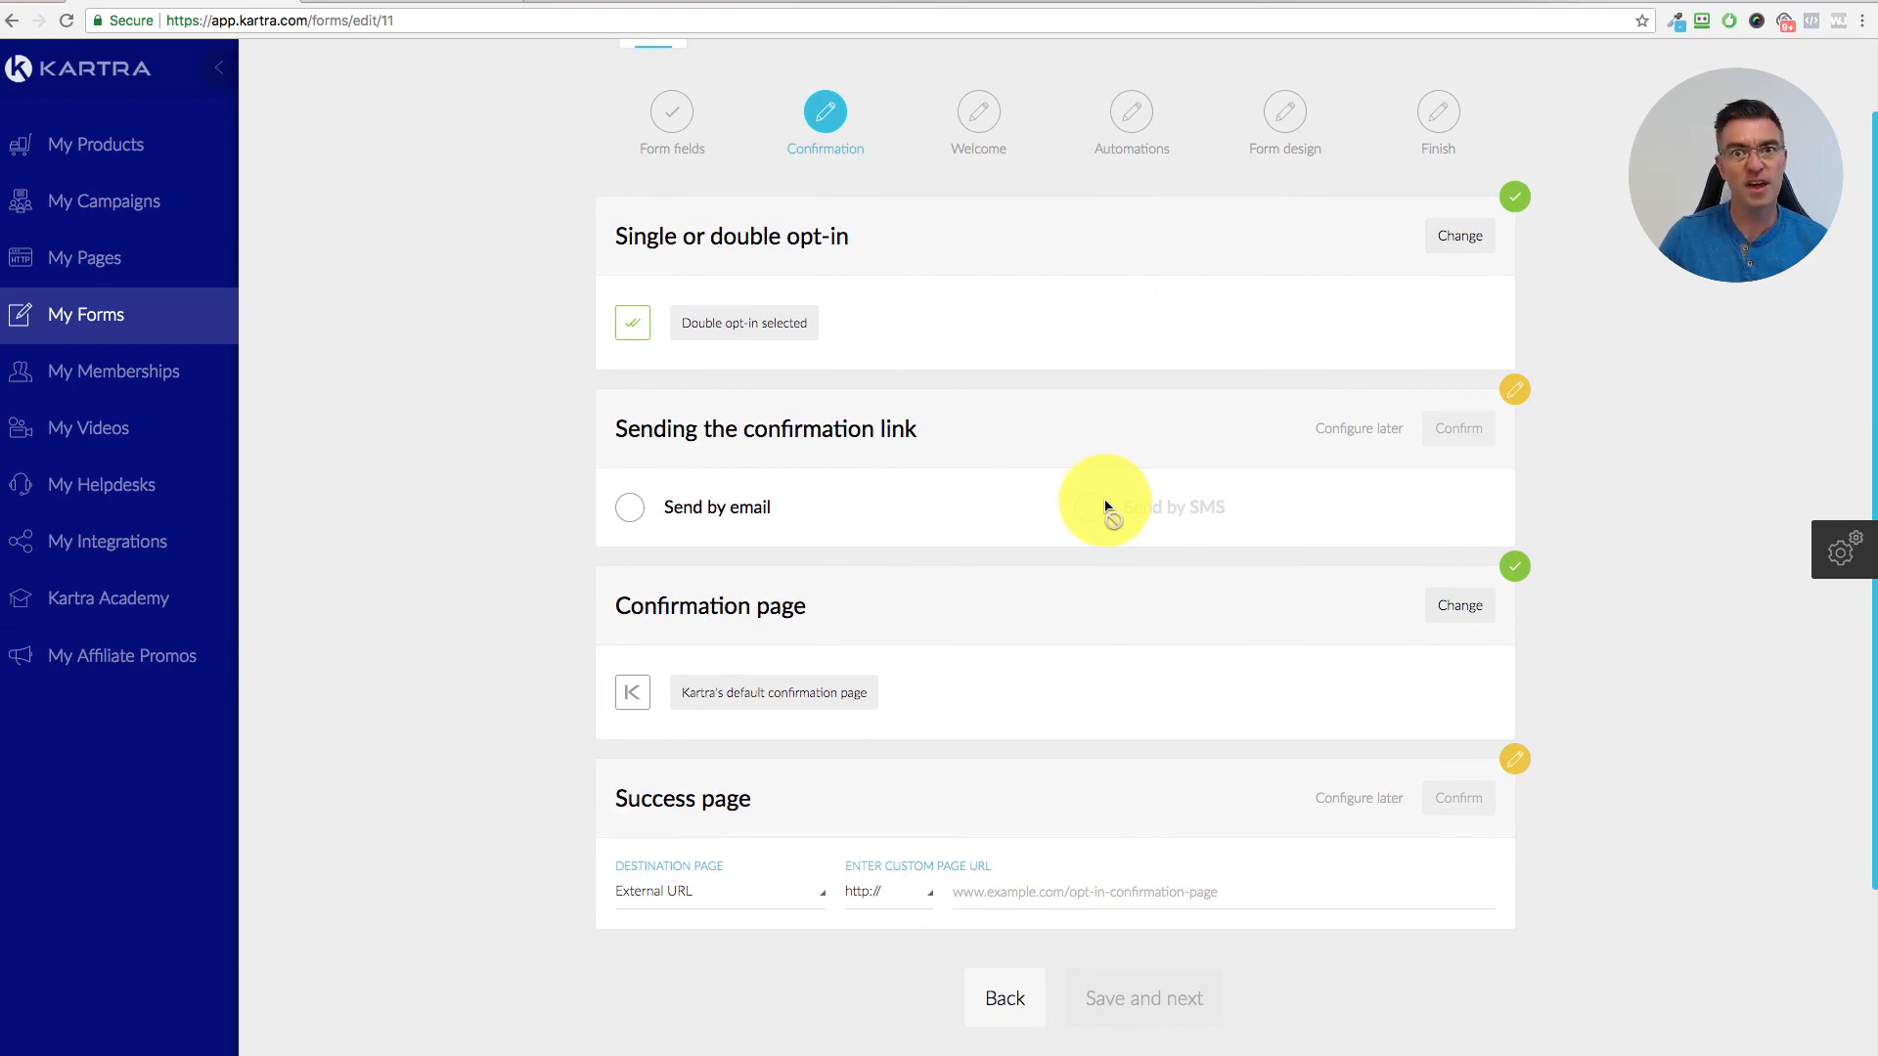
pyautogui.click(631, 508)
pyautogui.scroll(-1, 979, 636)
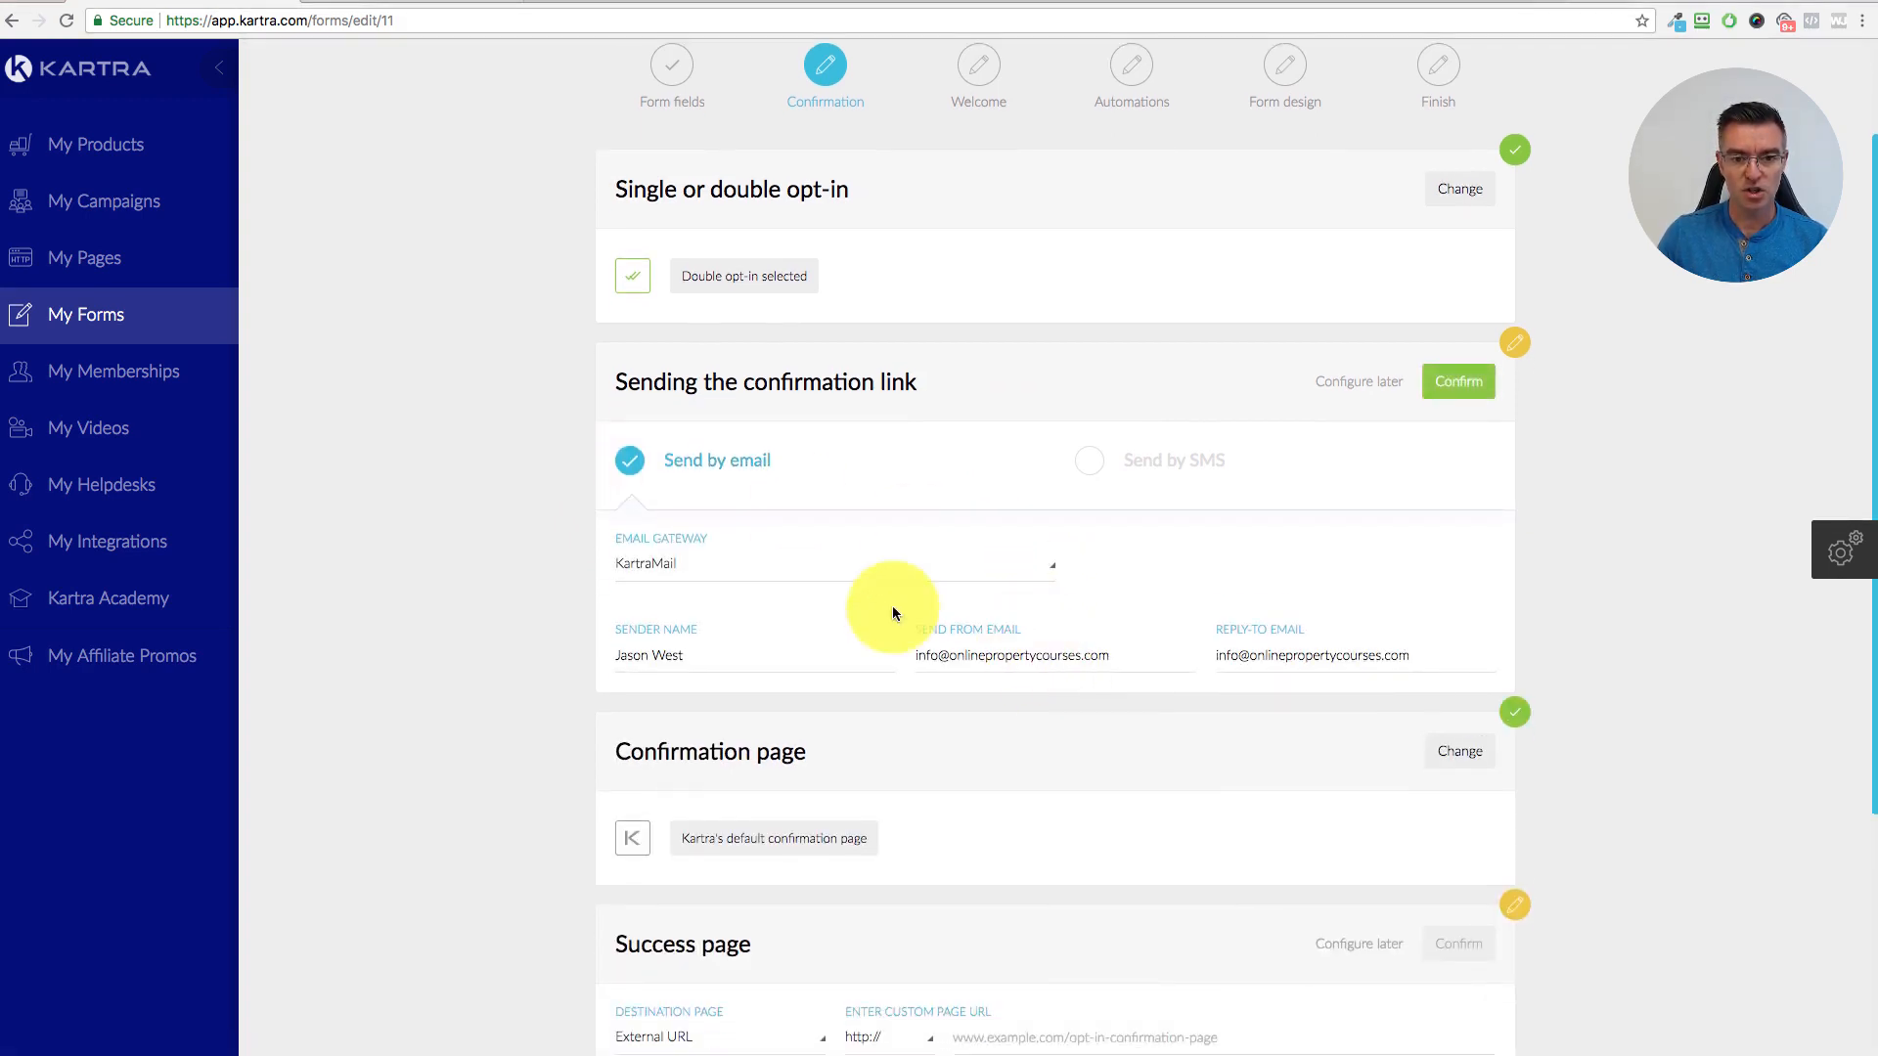
pyautogui.click(1465, 384)
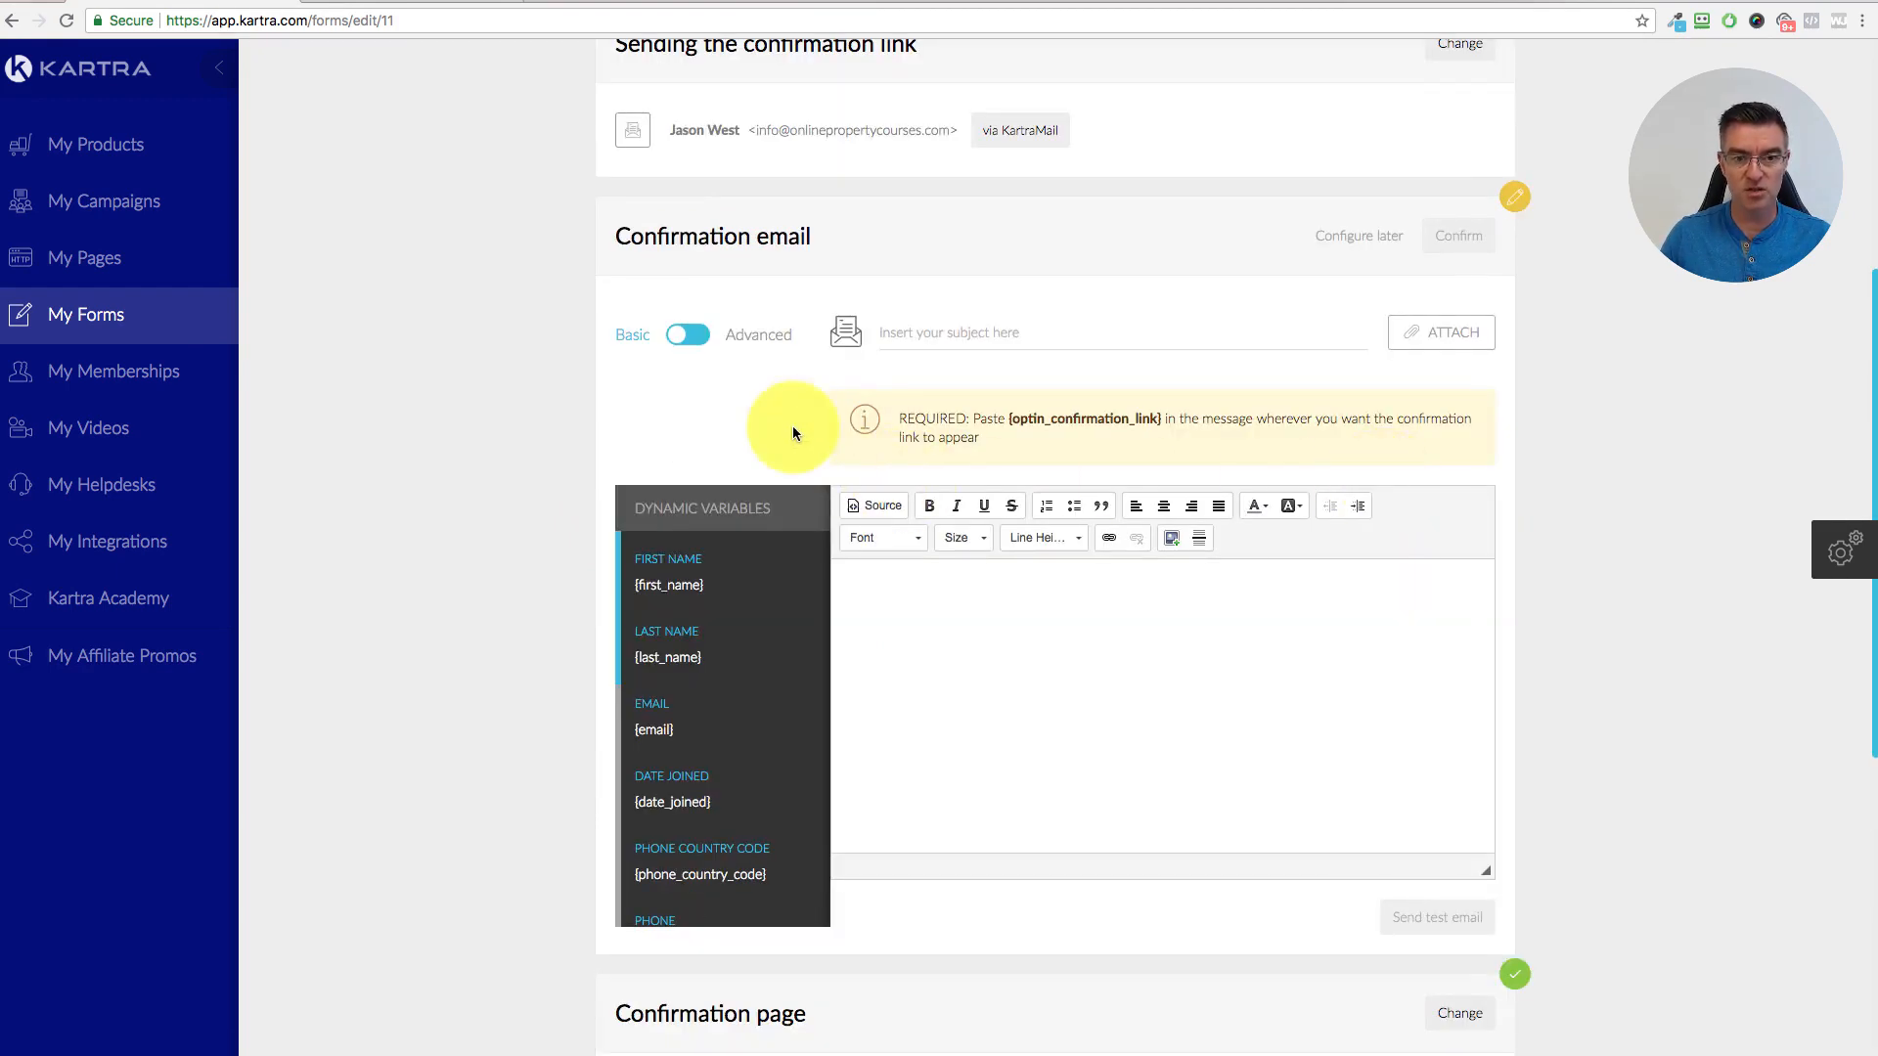
# - Try both the advanced and basic confirmation email editors, entering the sample text ryerwyretyrety in the basic one
pyautogui.click(980, 649)
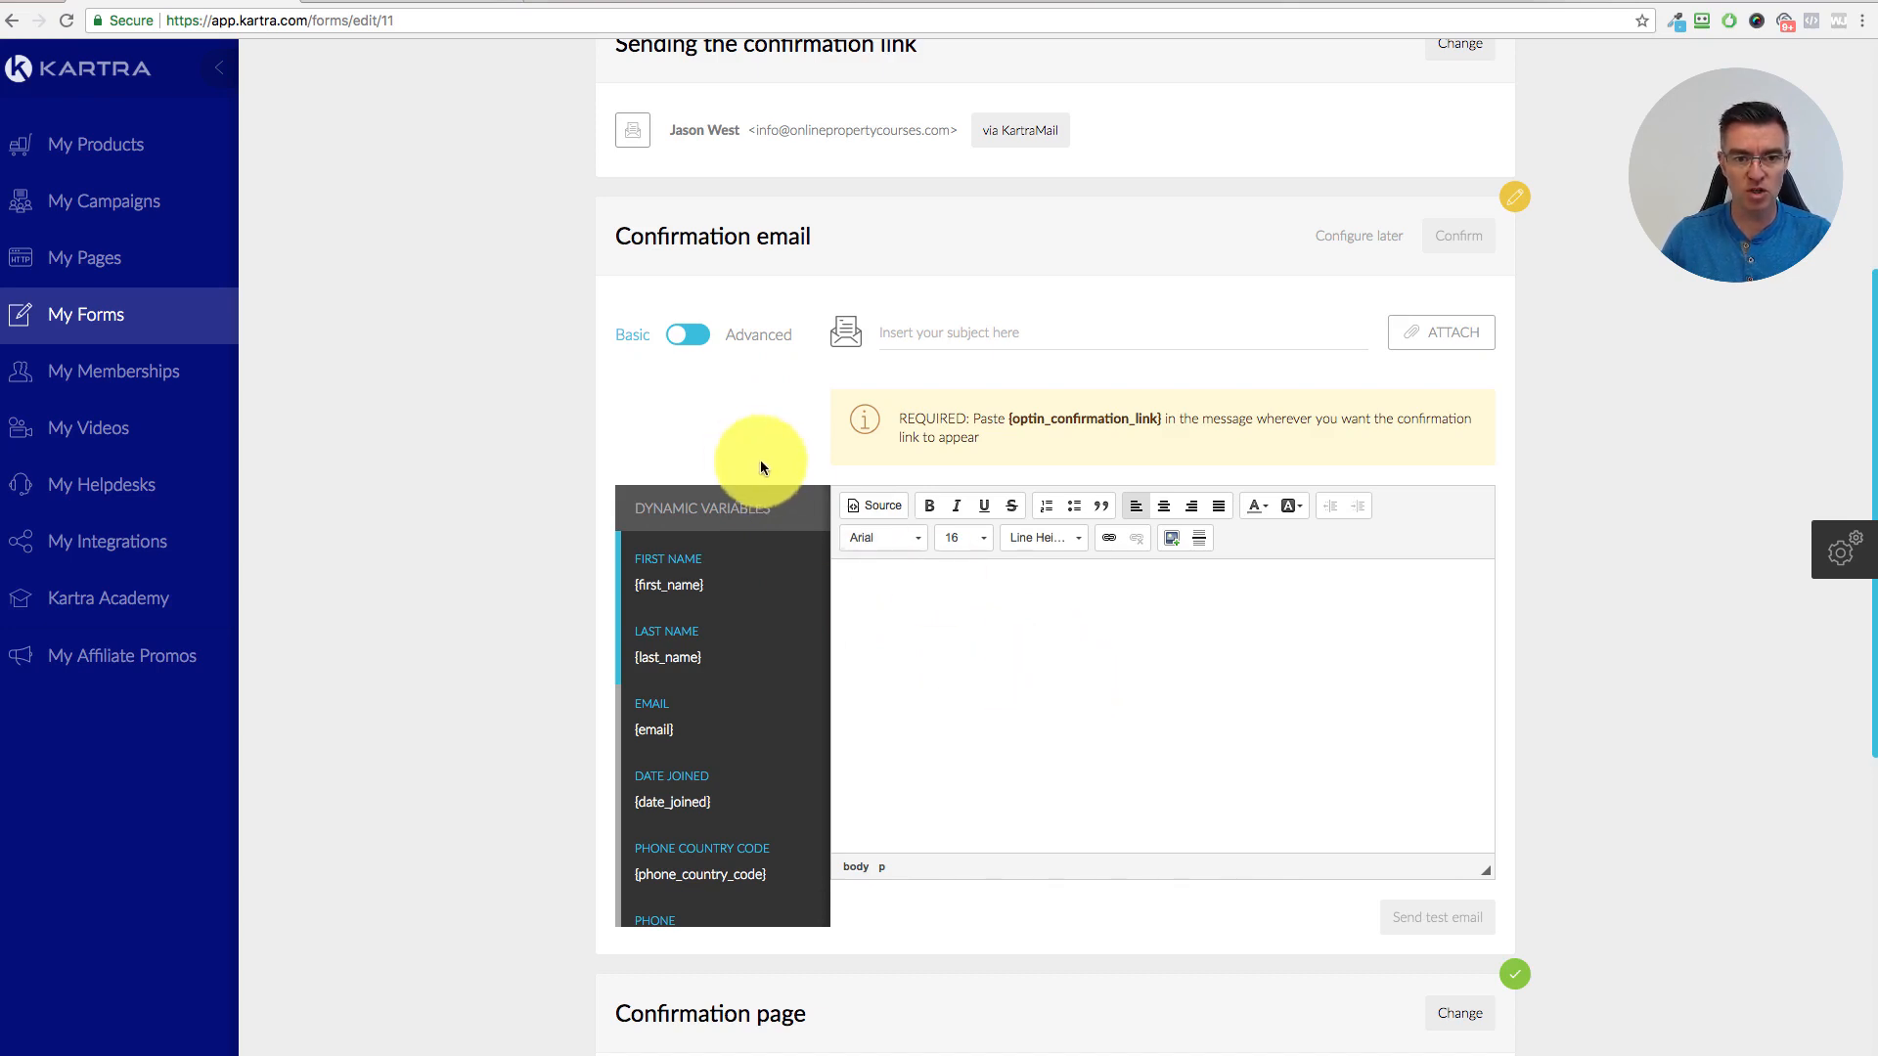
pyautogui.click(702, 340)
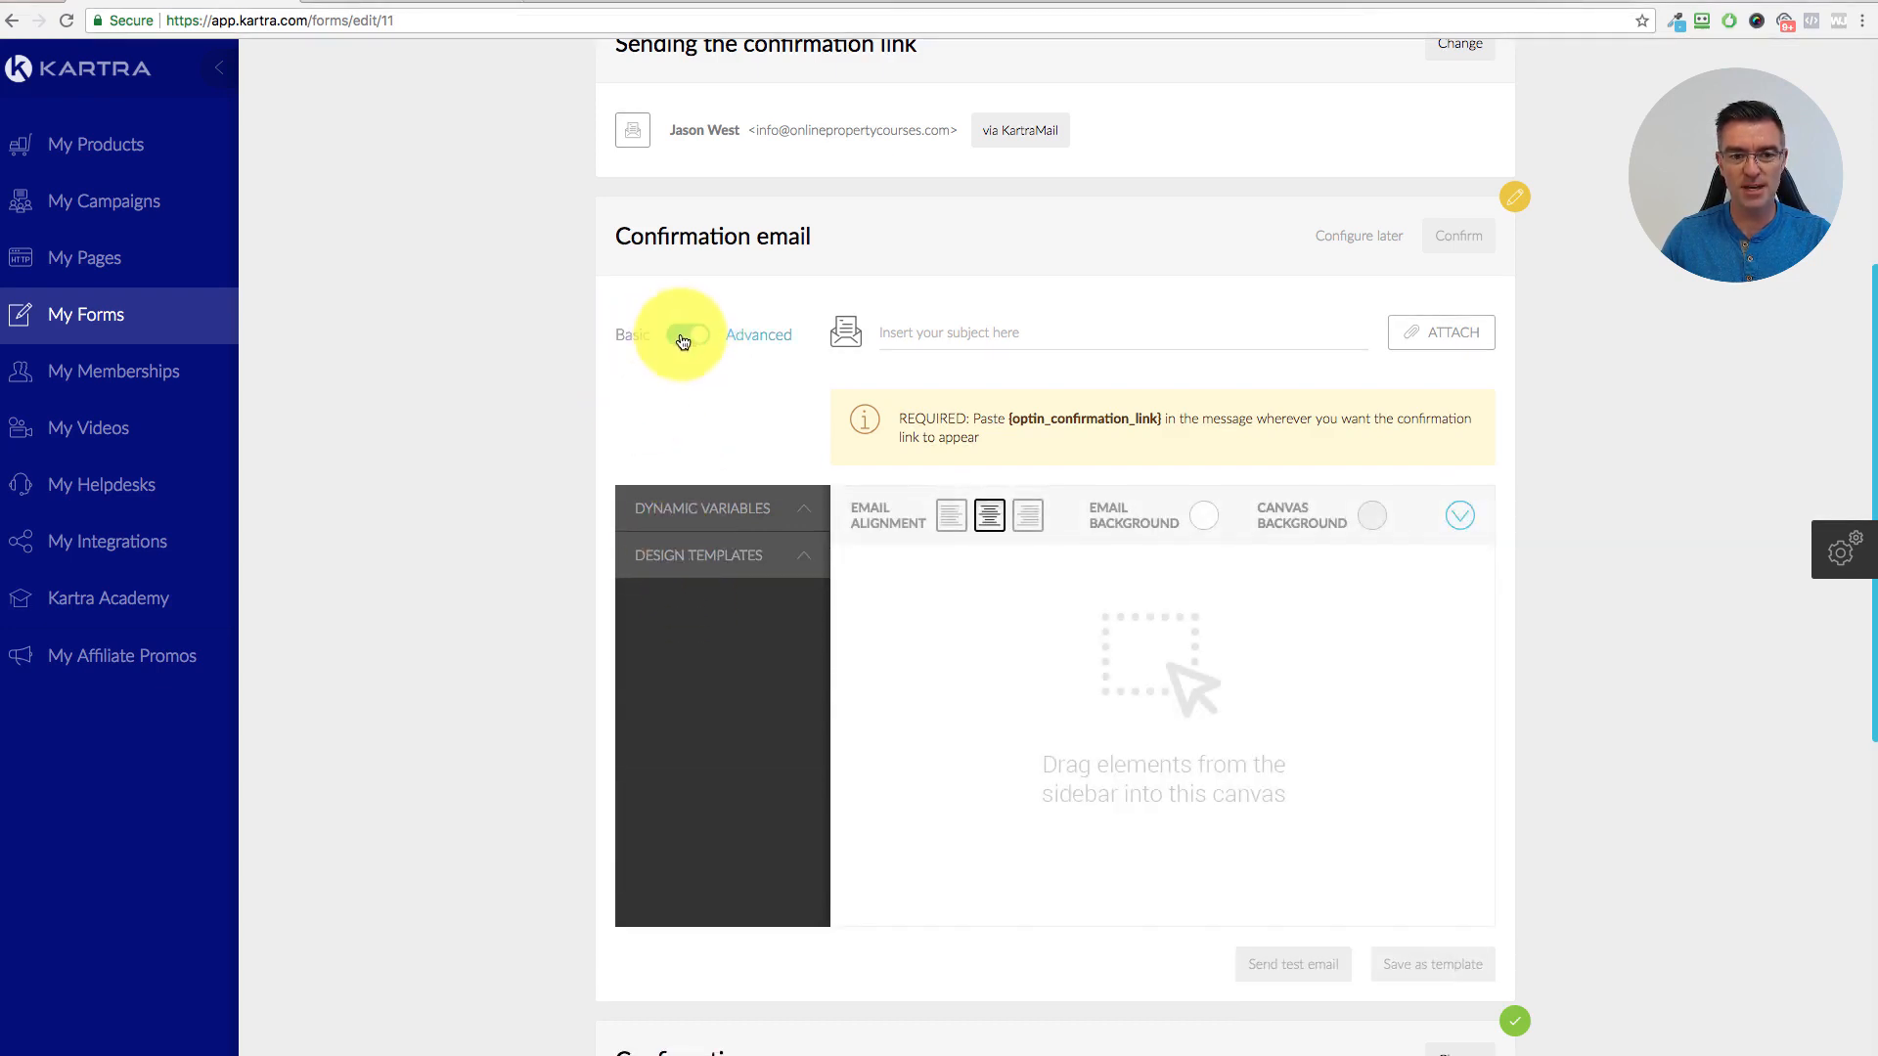
pyautogui.click(683, 339)
pyautogui.click(993, 660)
pyautogui.write('ryerwyretyrety')
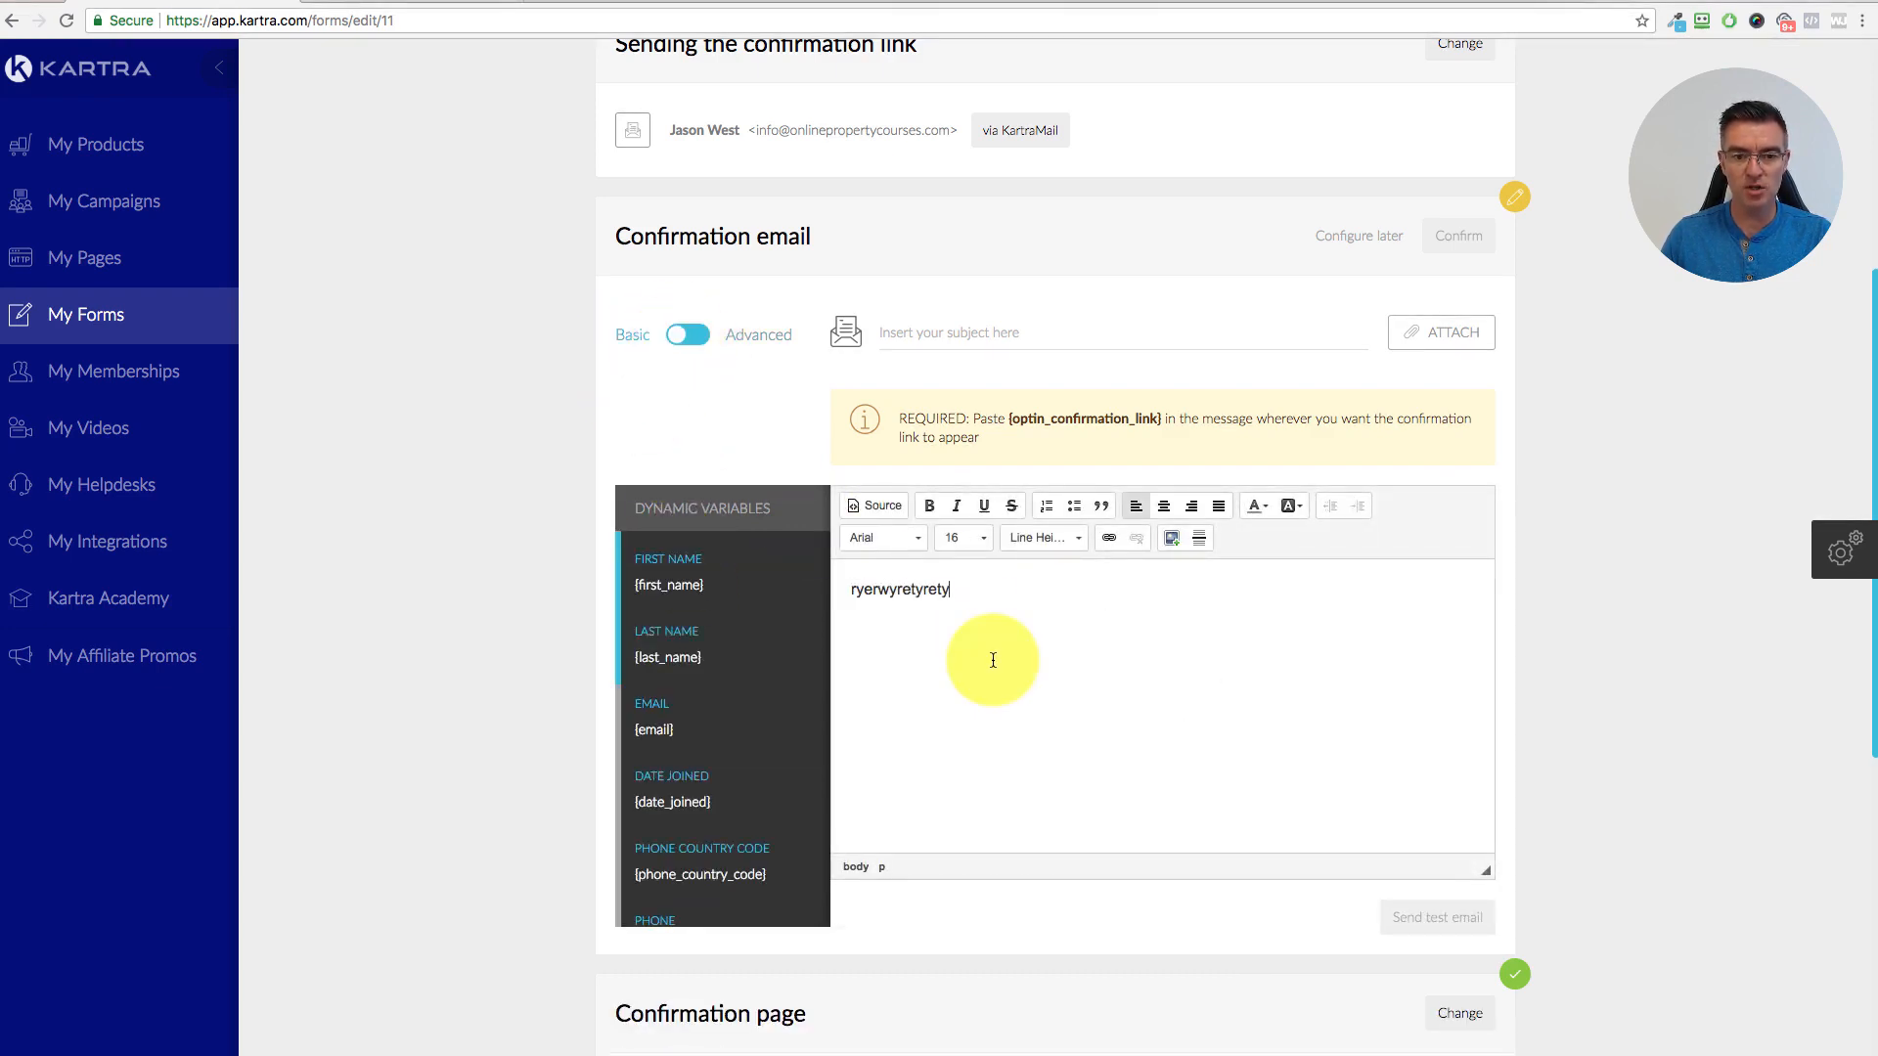
# - Switch the confirmation email to the advanced editor and look through its full design templates
pyautogui.click(702, 340)
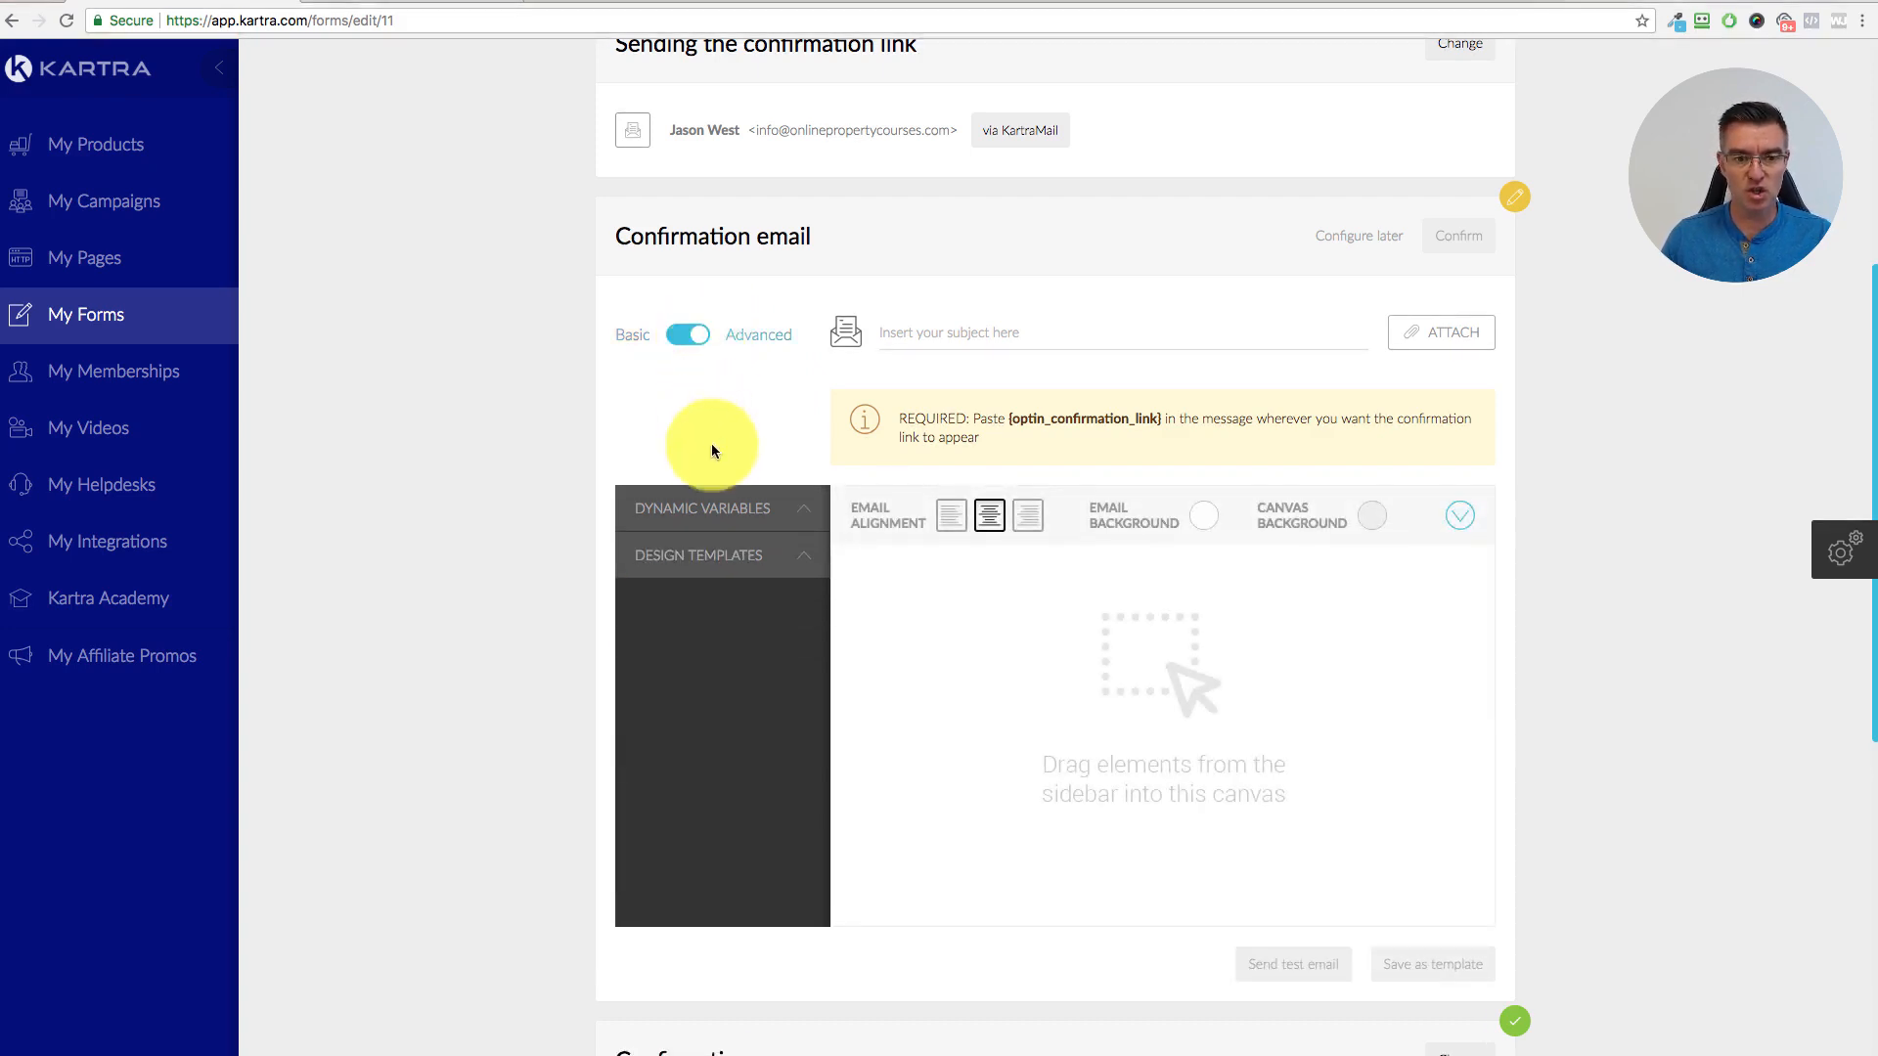
pyautogui.click(802, 560)
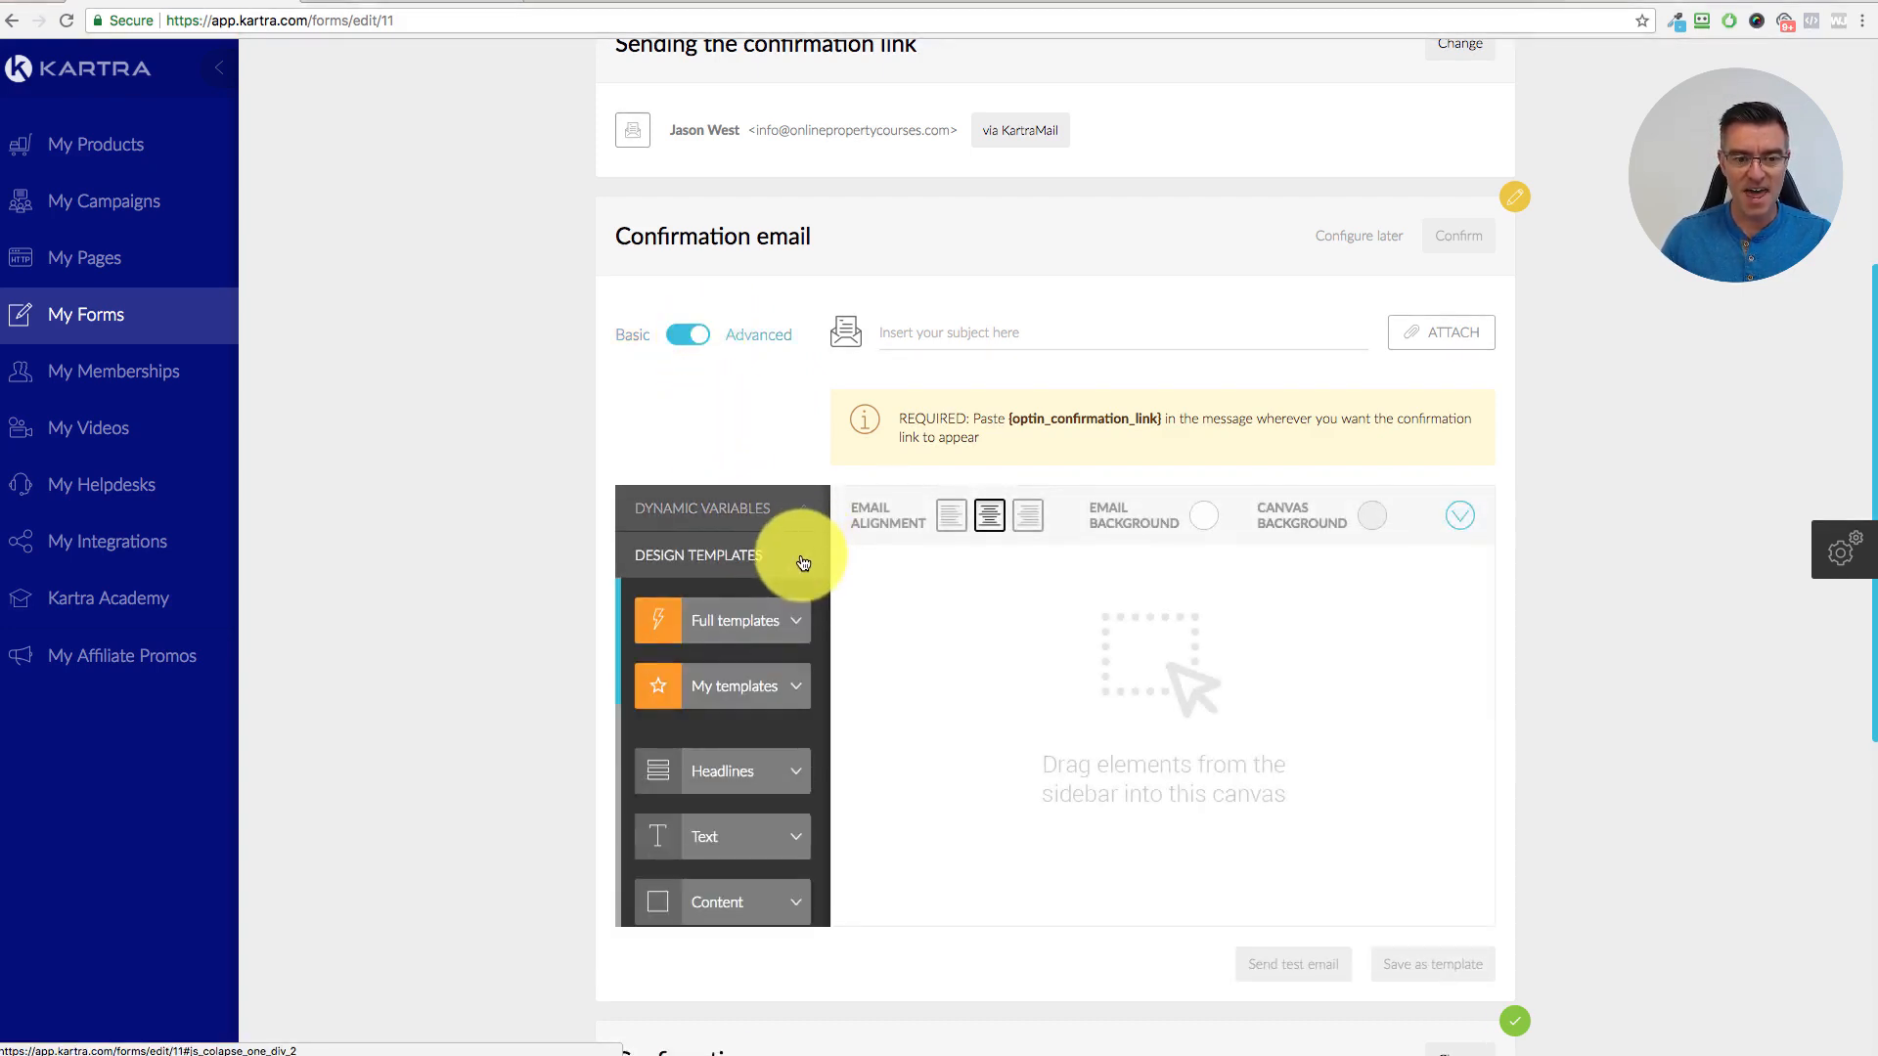
pyautogui.click(786, 620)
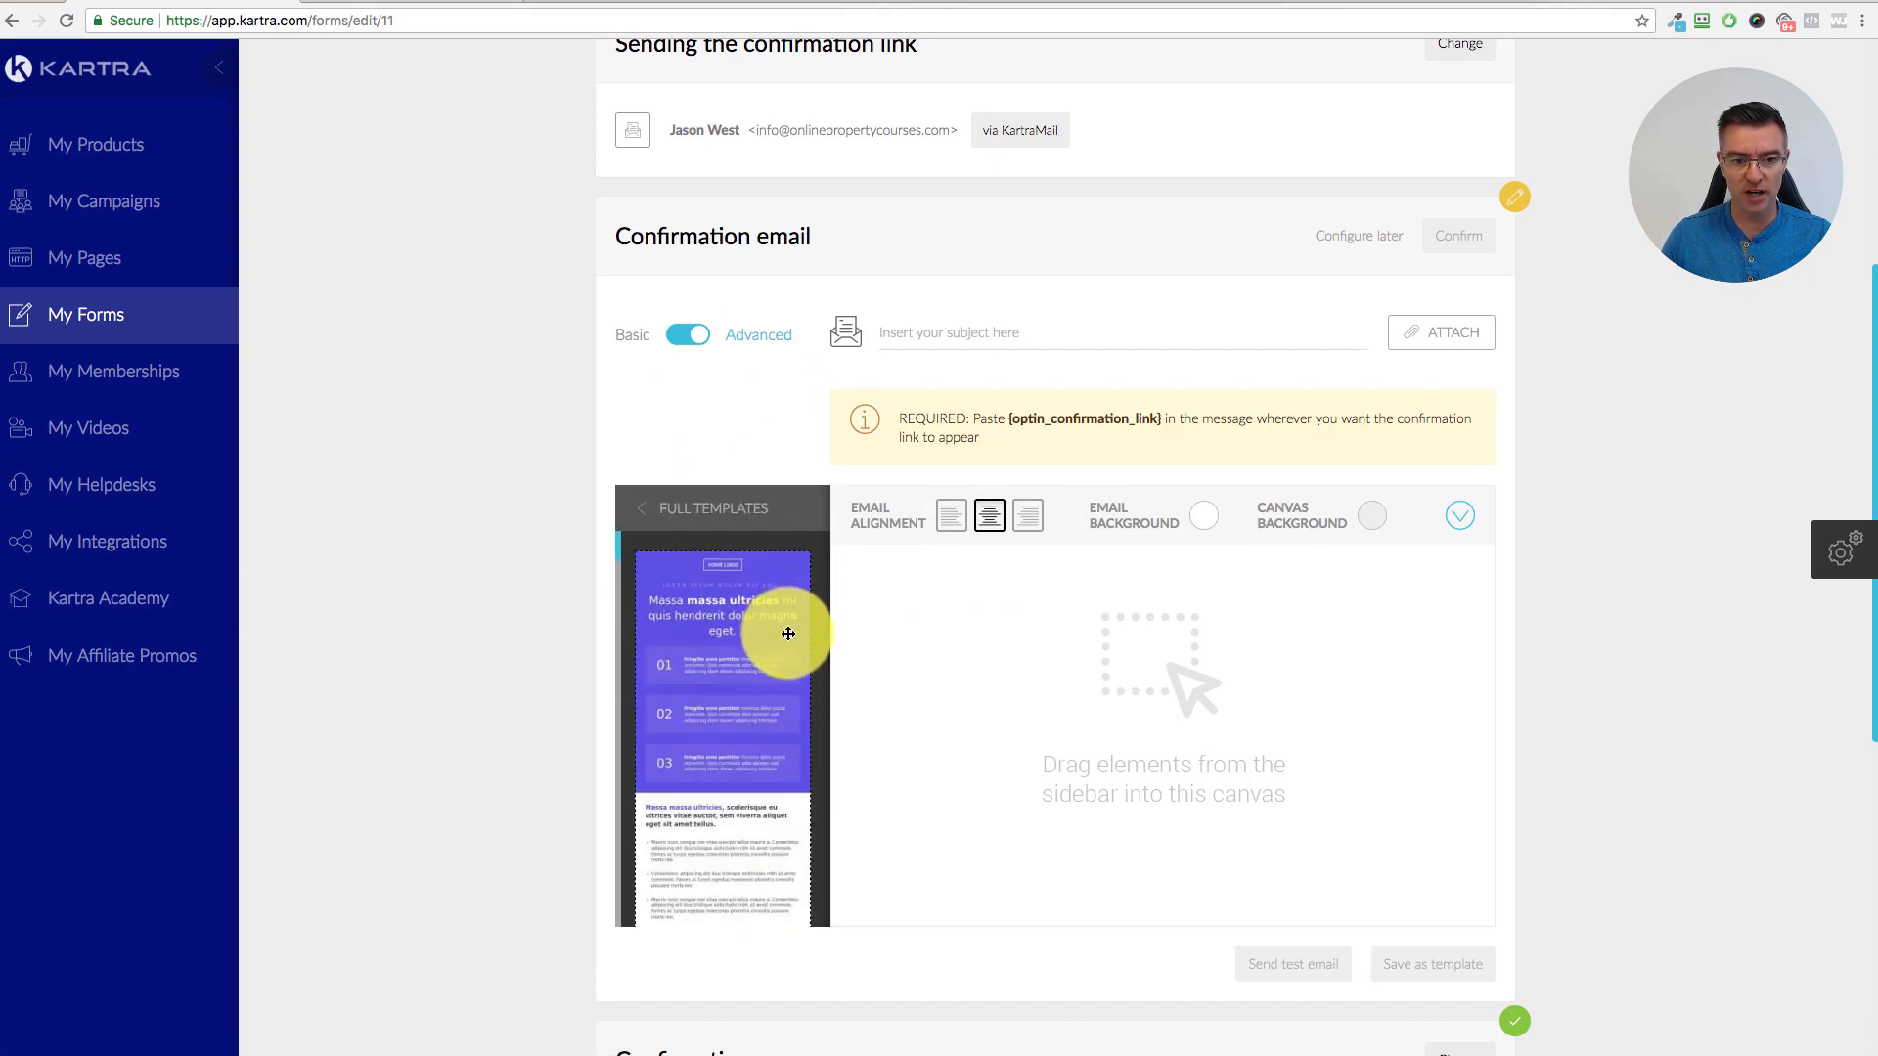
pyautogui.scroll(-15, 790, 635)
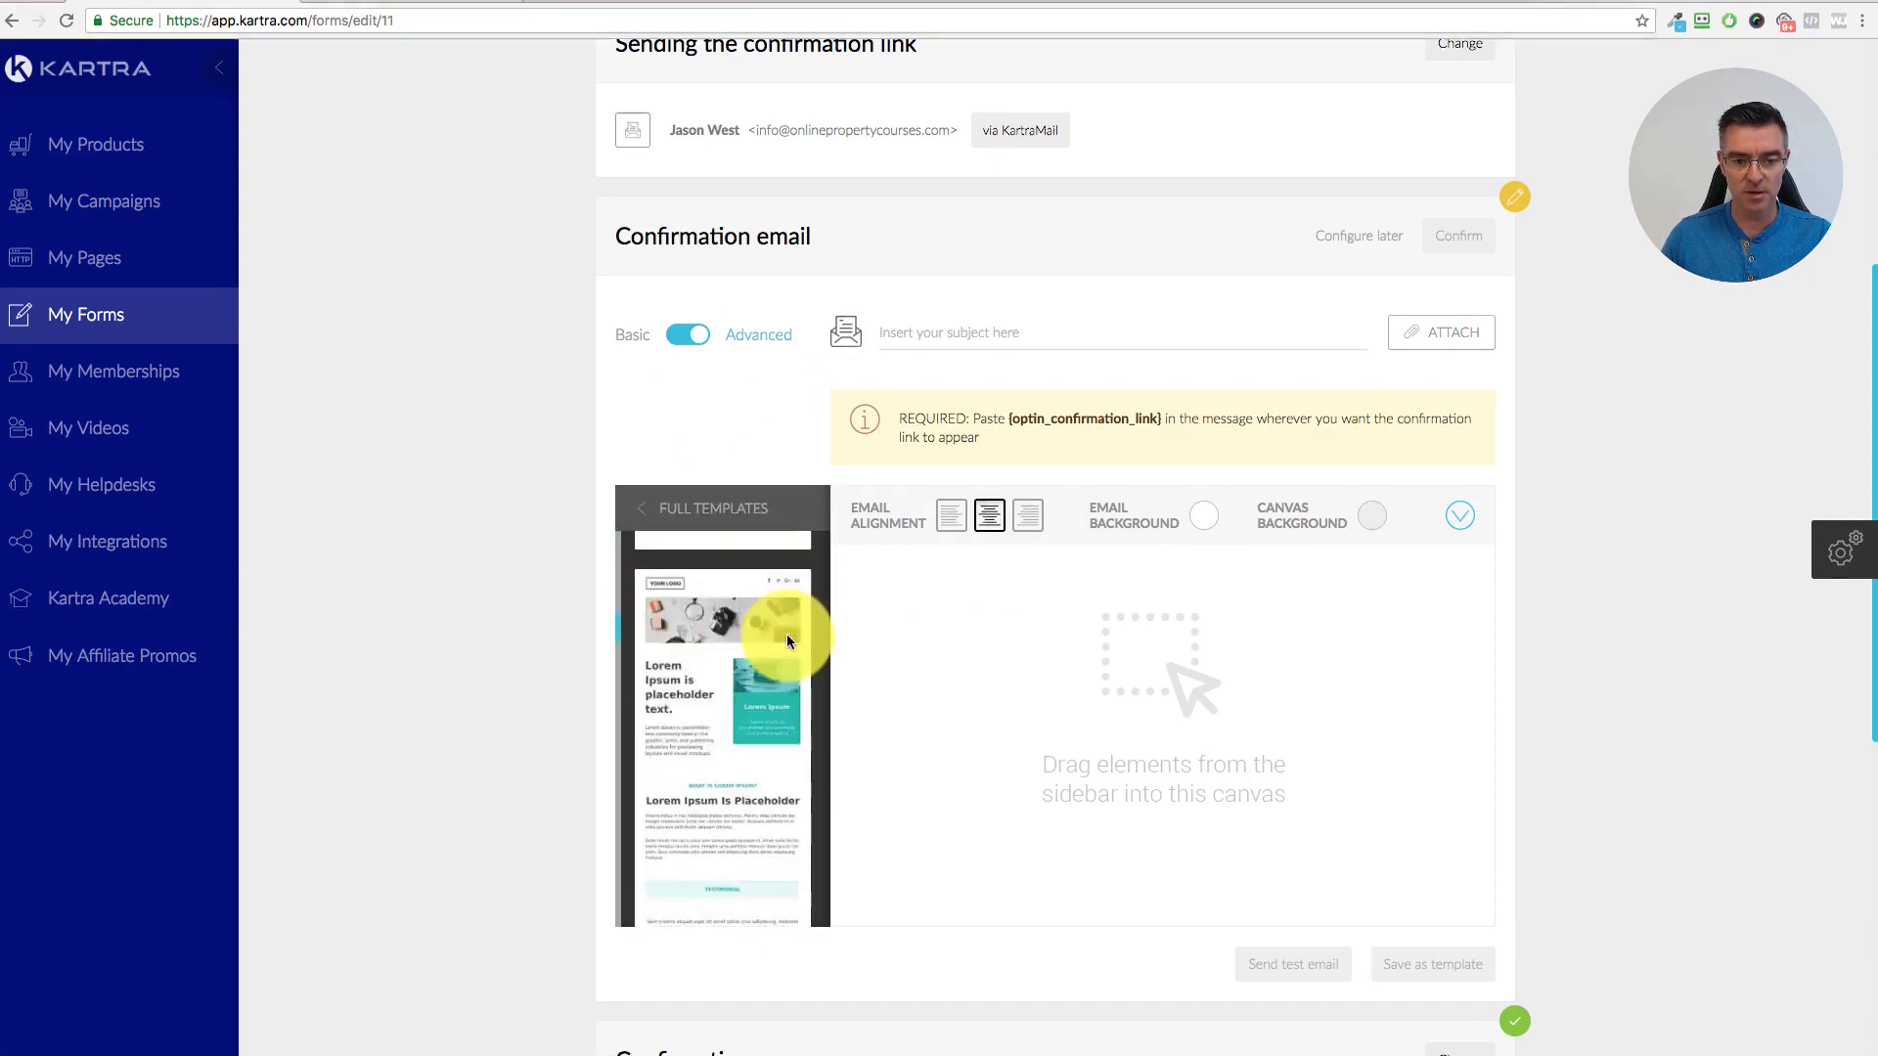
pyautogui.scroll(-15, 790, 637)
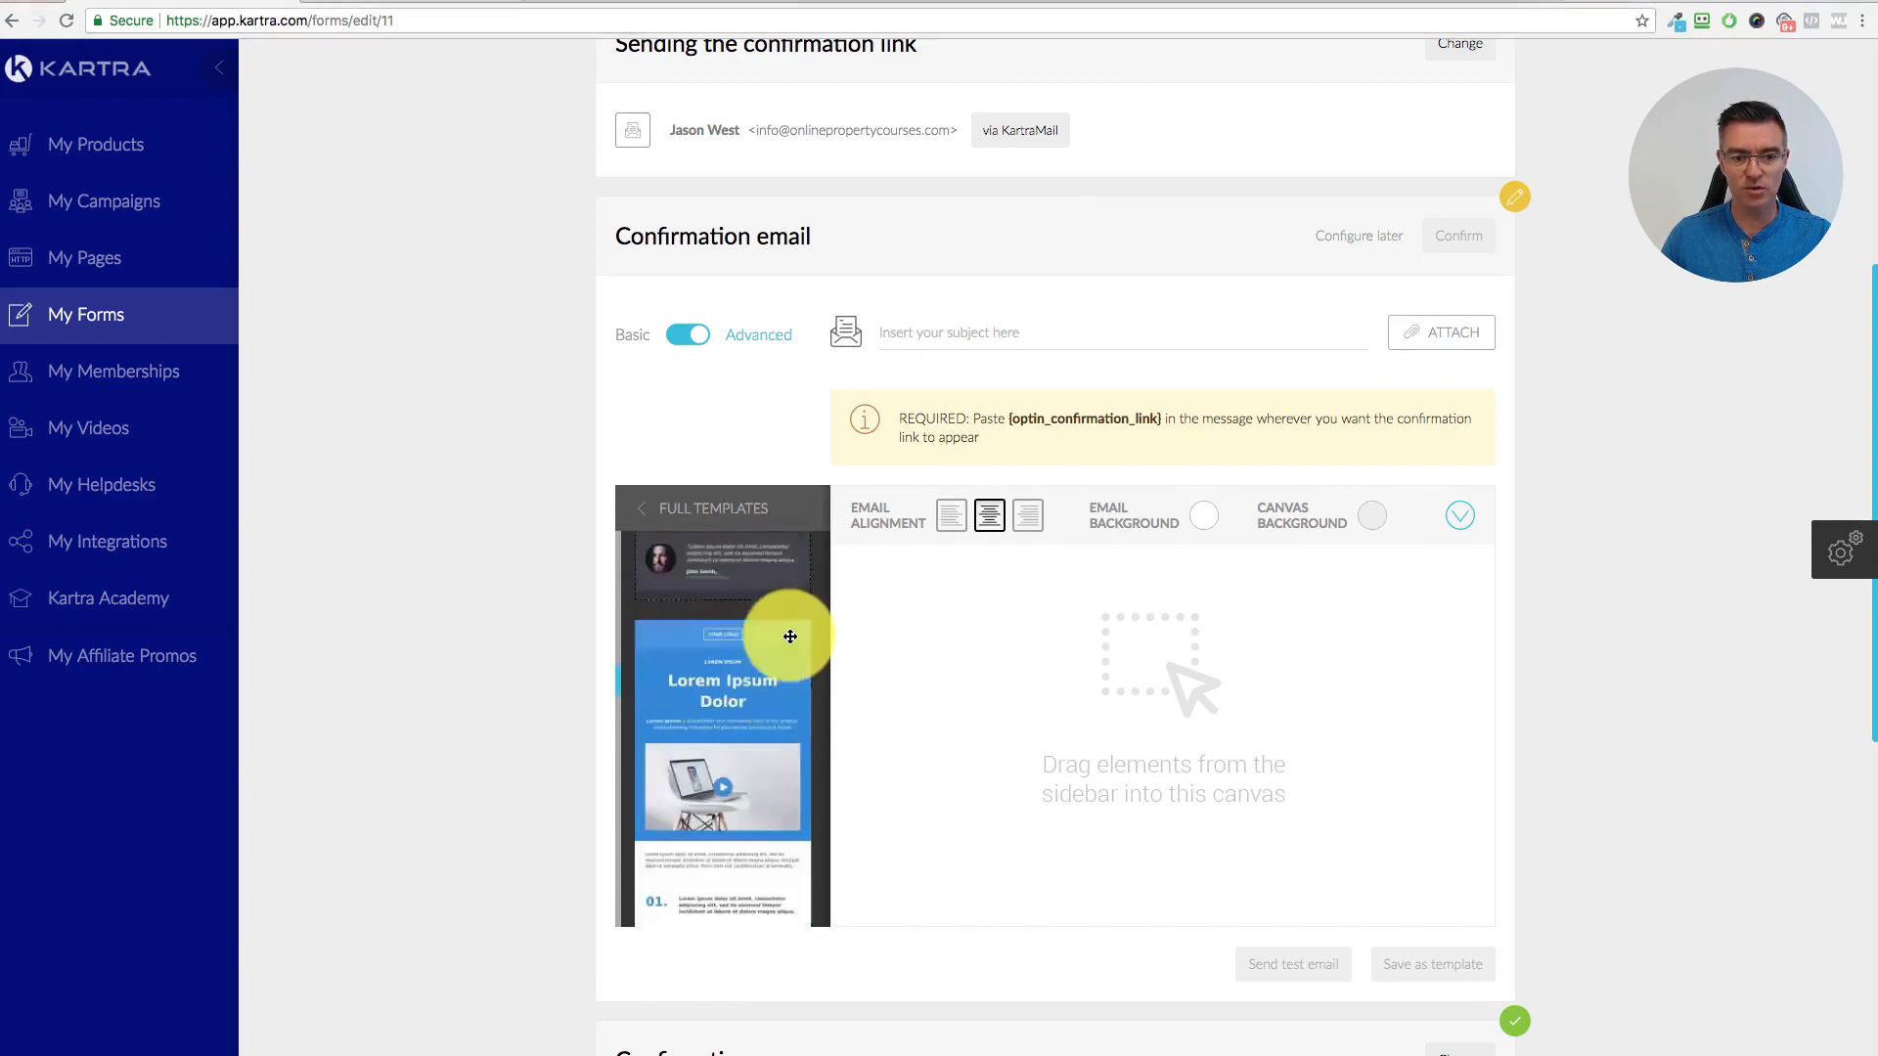
pyautogui.scroll(-10, 787, 636)
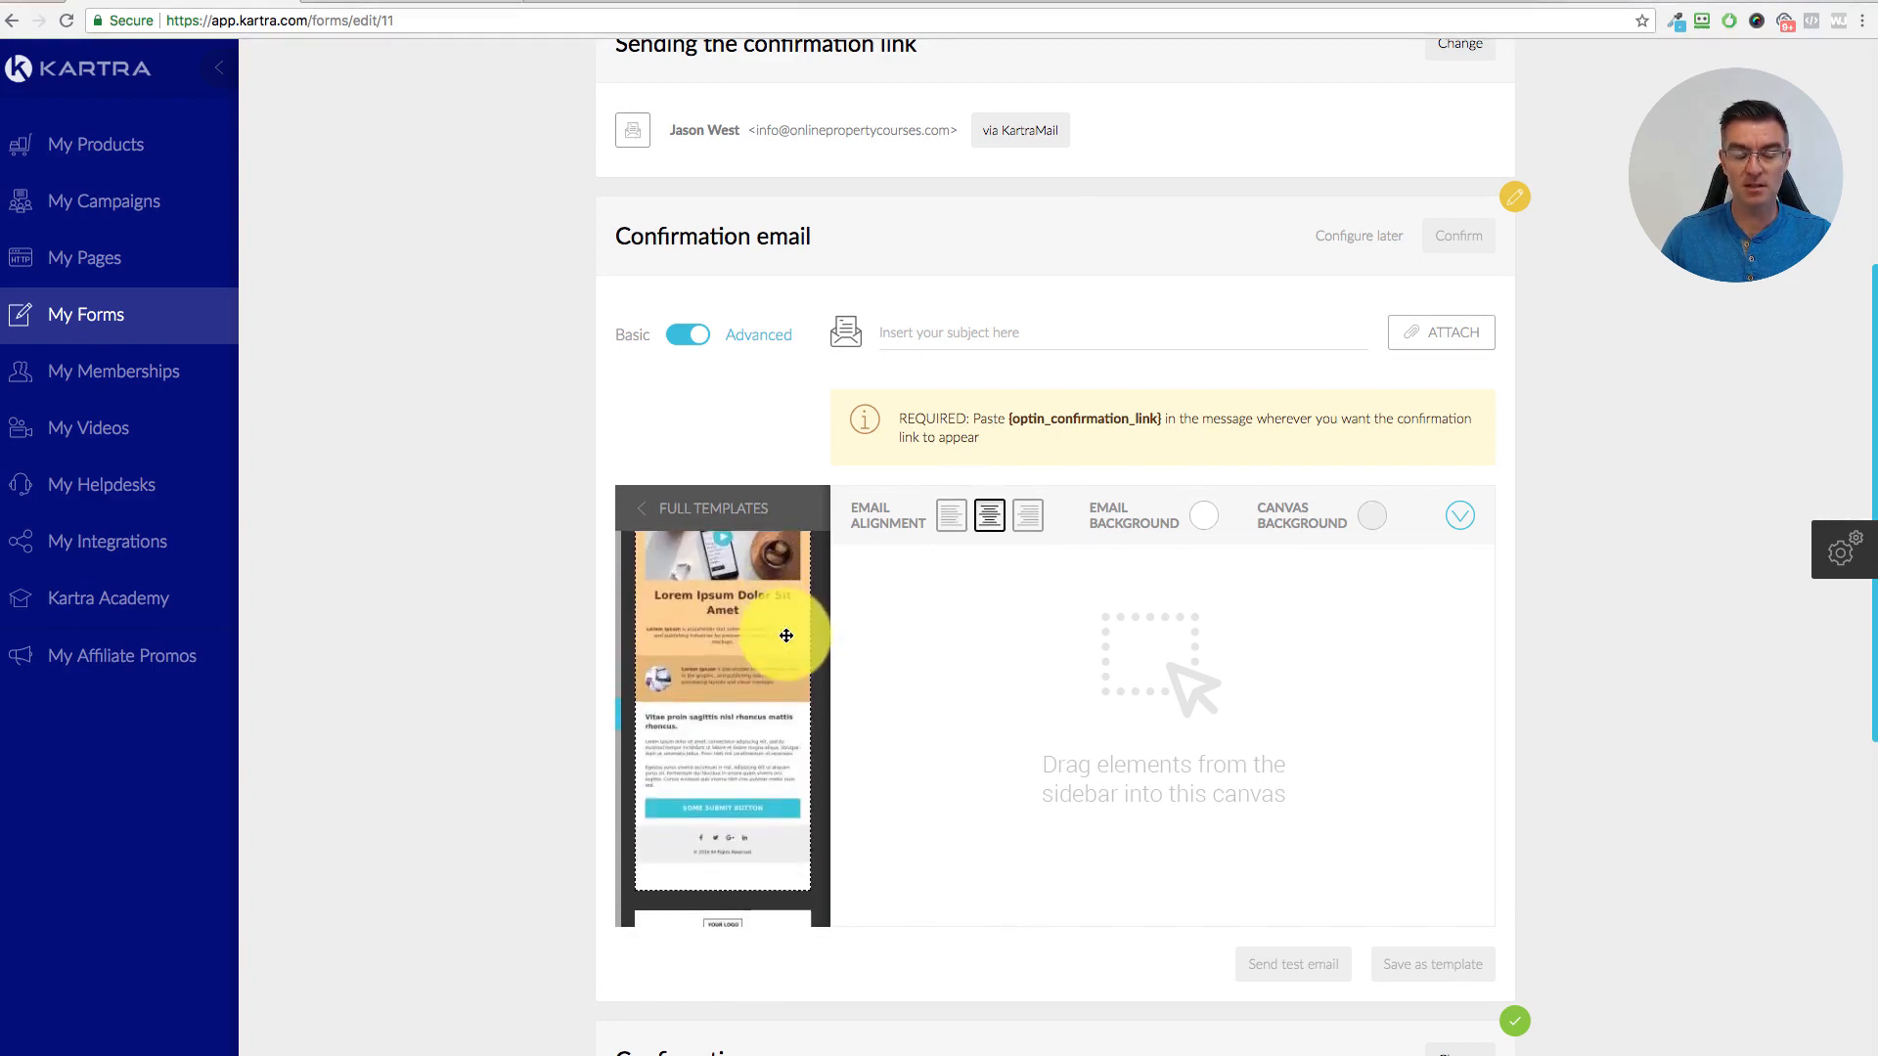
pyautogui.scroll(-4, 786, 637)
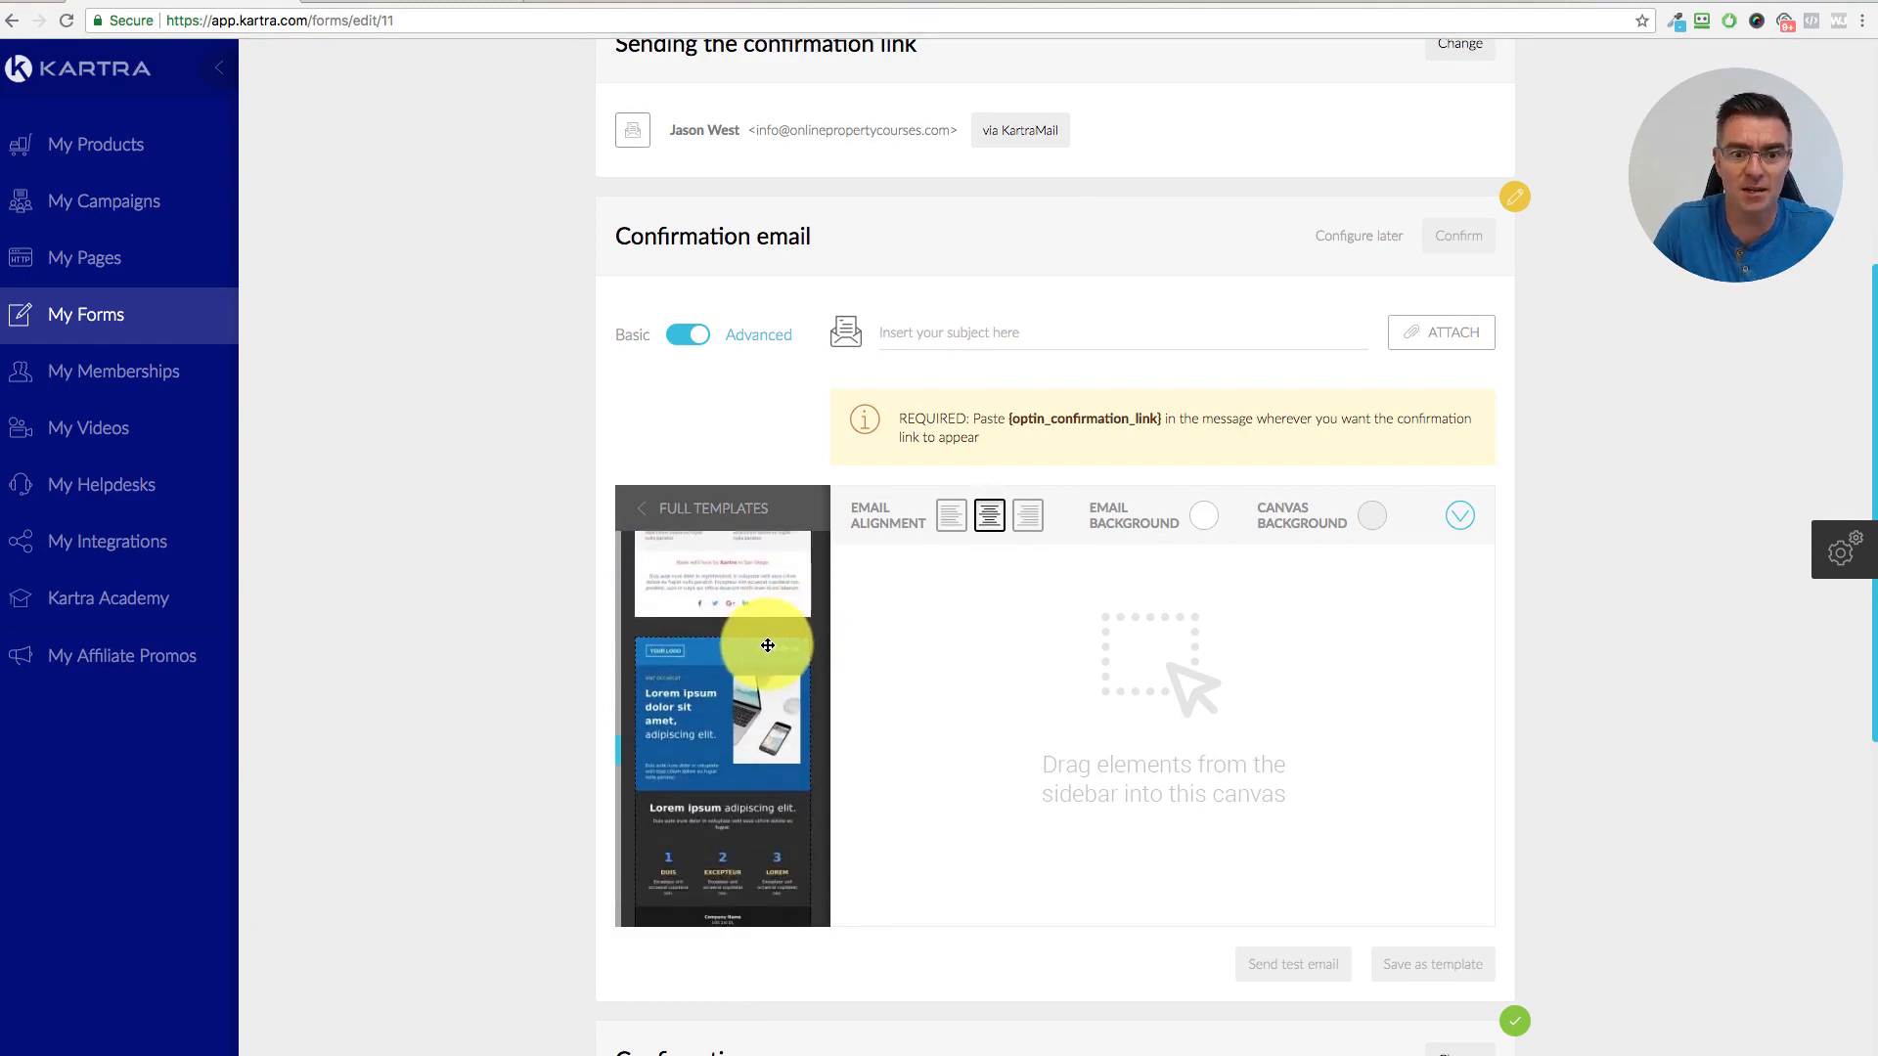
pyautogui.scroll(4, 767, 637)
# - Insert the single-image Sweet Roll Chocolate Toffee content block into the confirmation email's canvas
pyautogui.click(642, 510)
pyautogui.scroll(-5, 759, 642)
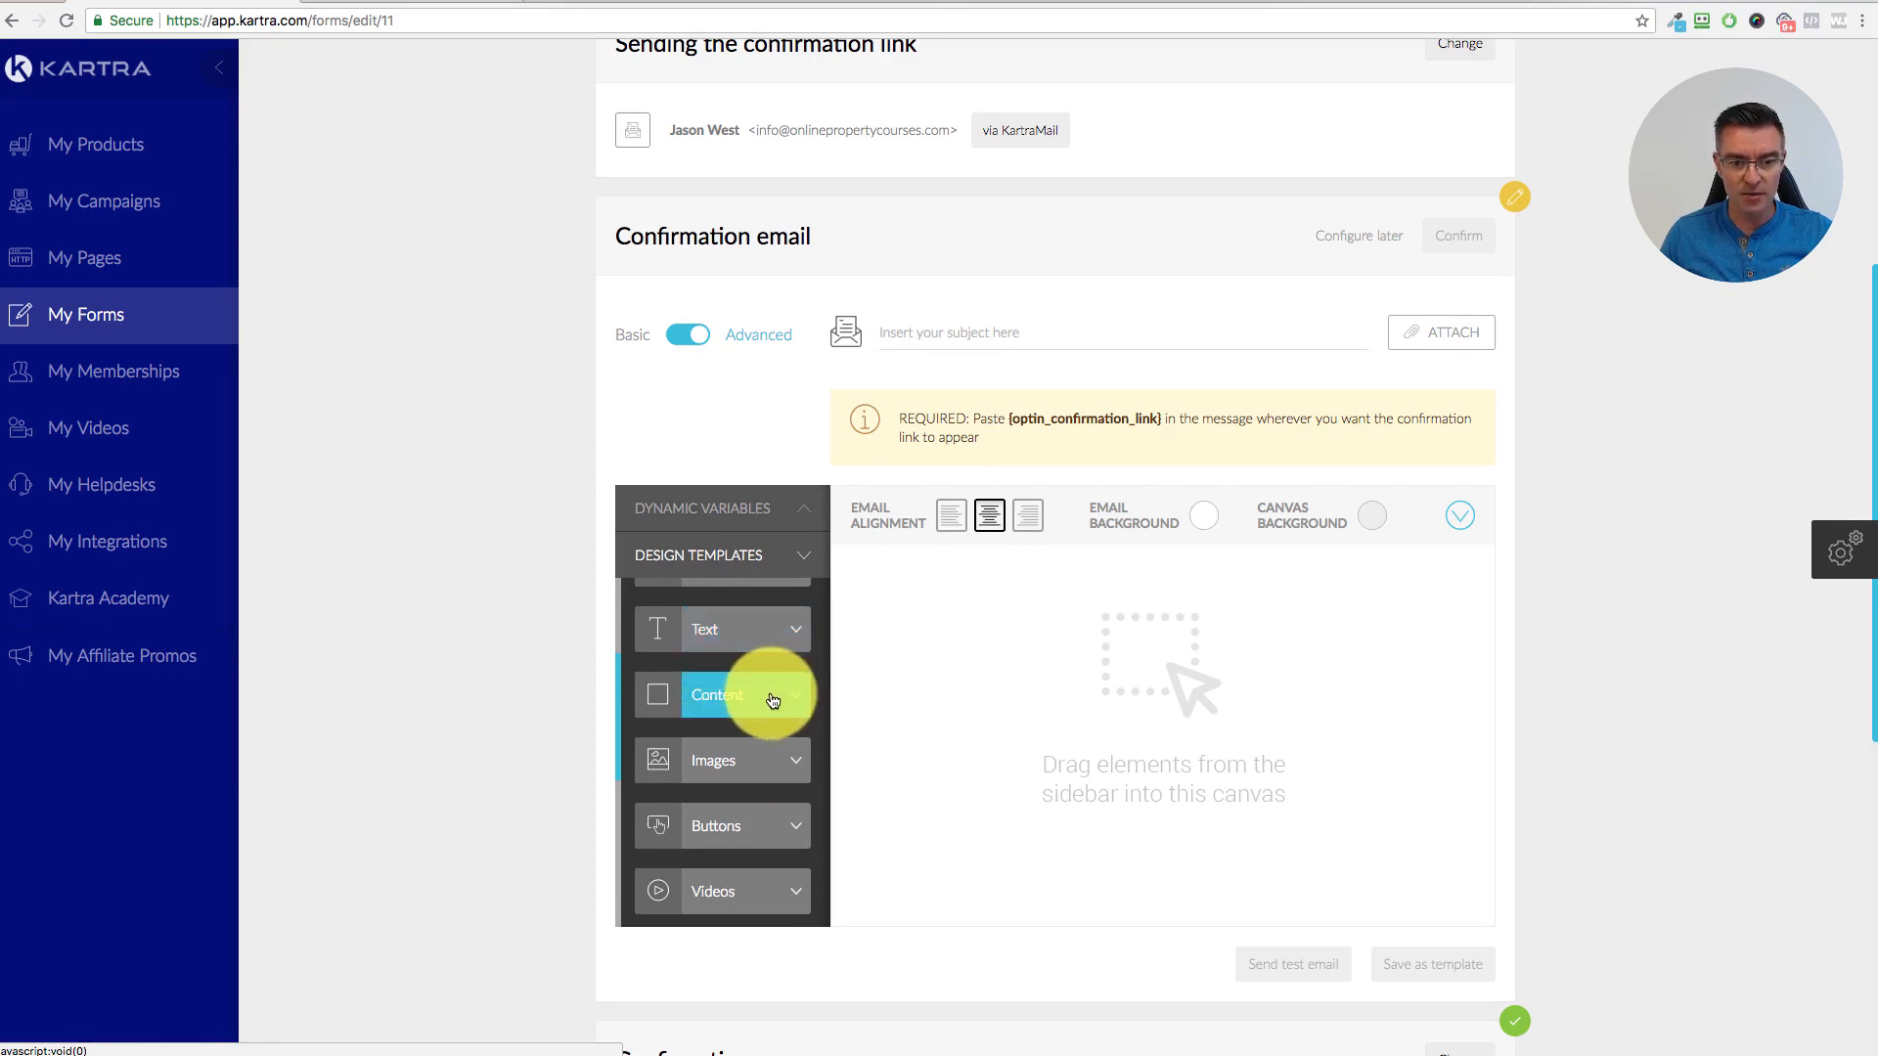
pyautogui.click(766, 699)
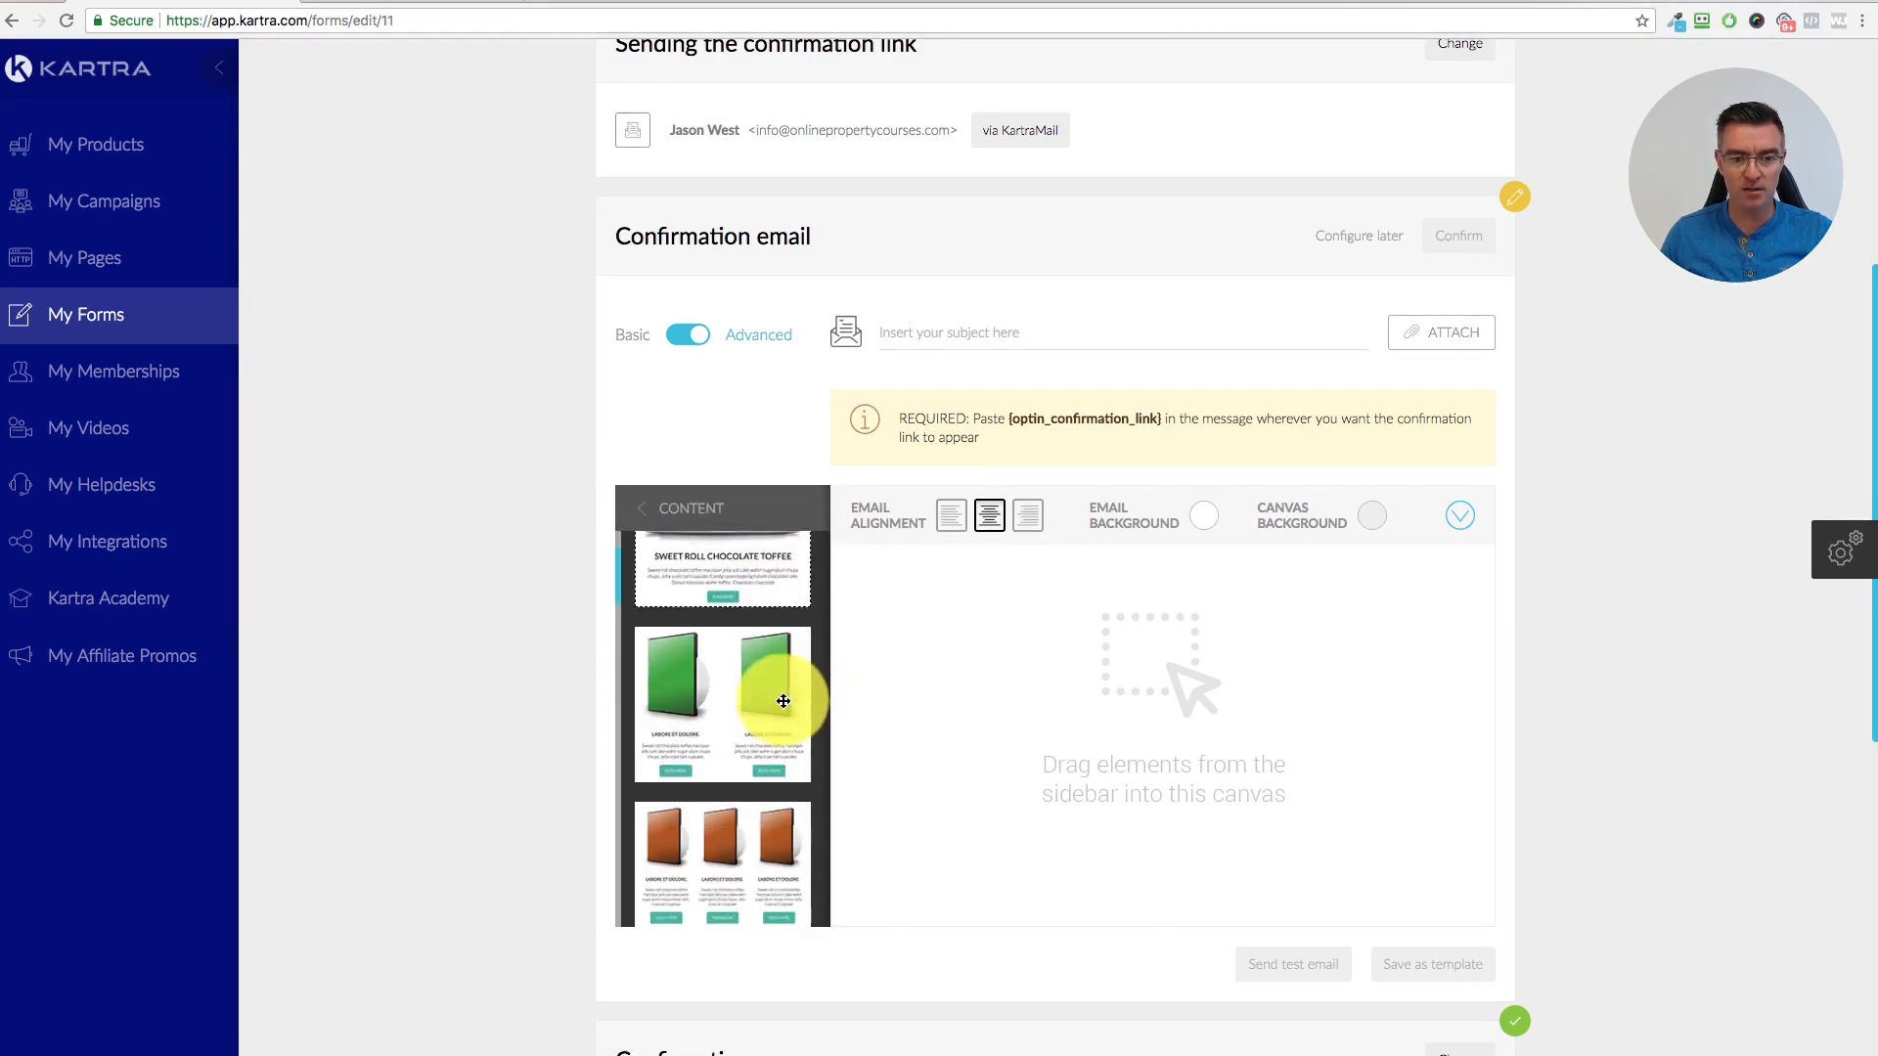
pyautogui.moveTo(713, 600); pyautogui.dragTo(1110, 585)
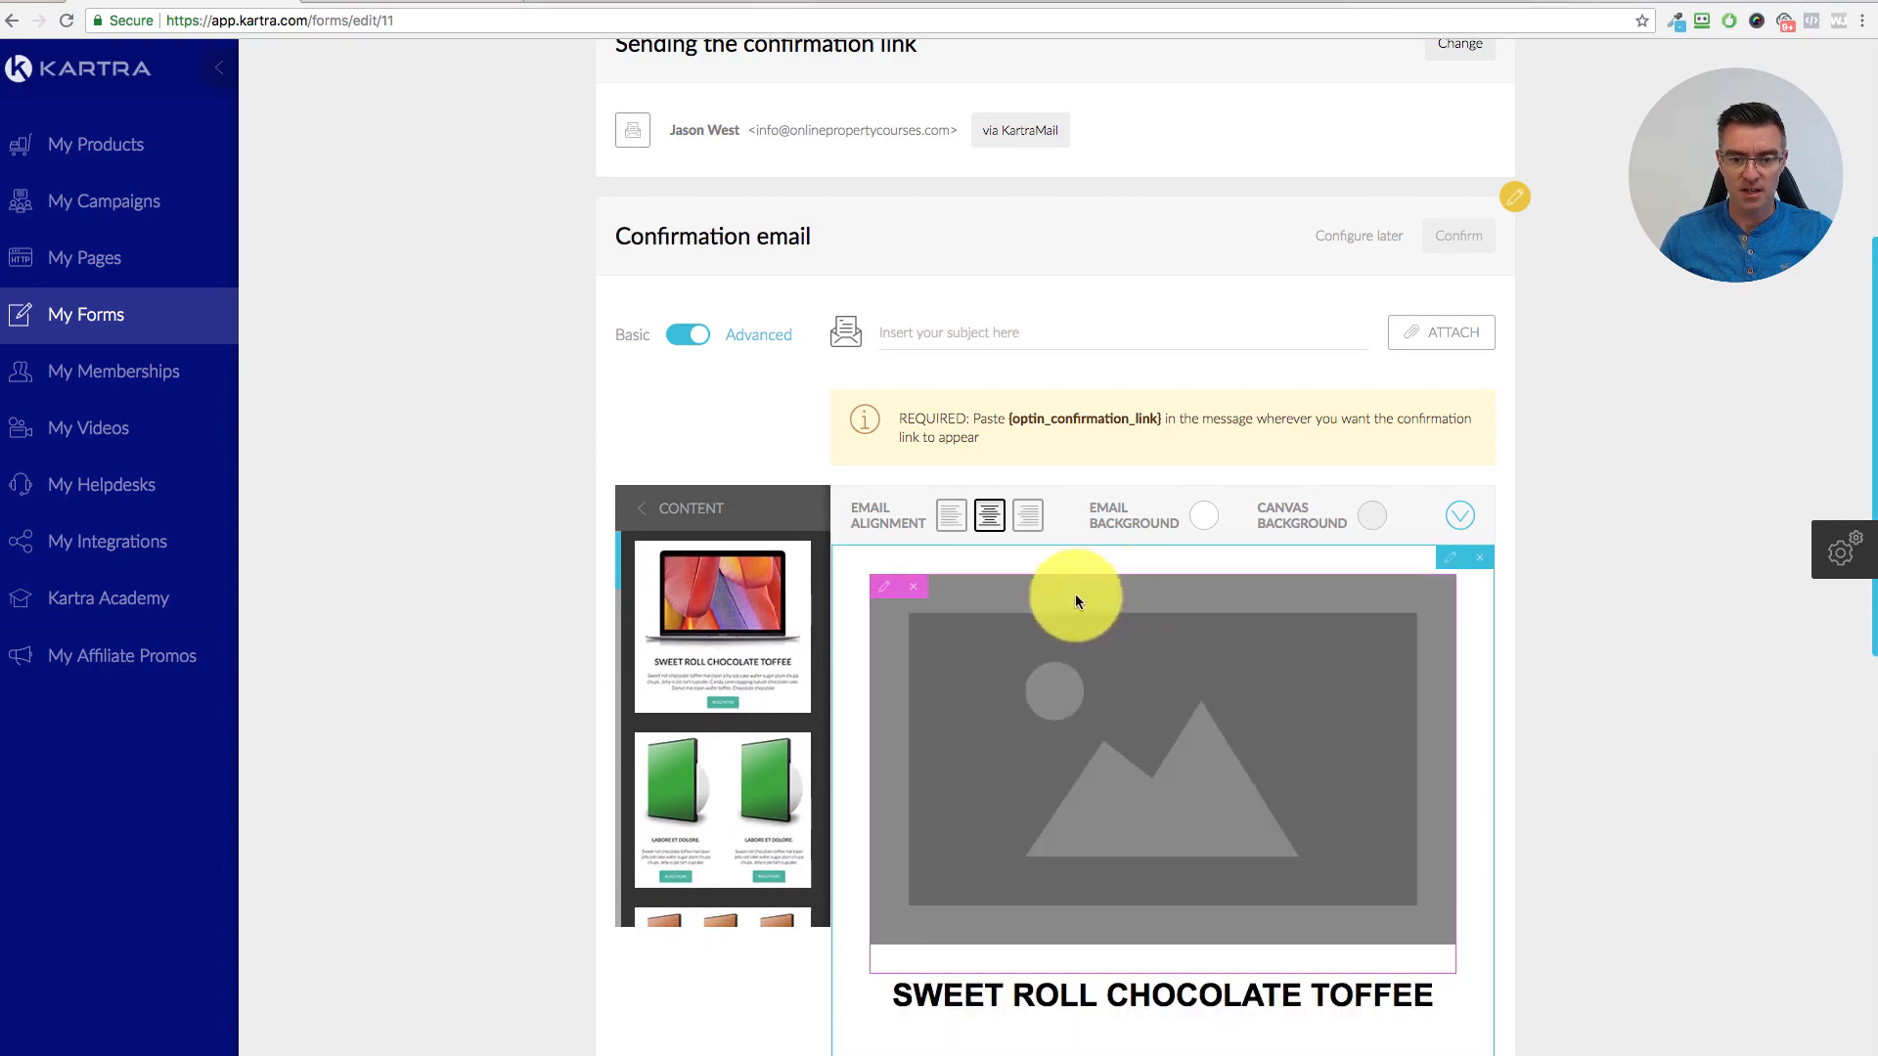
pyautogui.scroll(-3, 1387, 801)
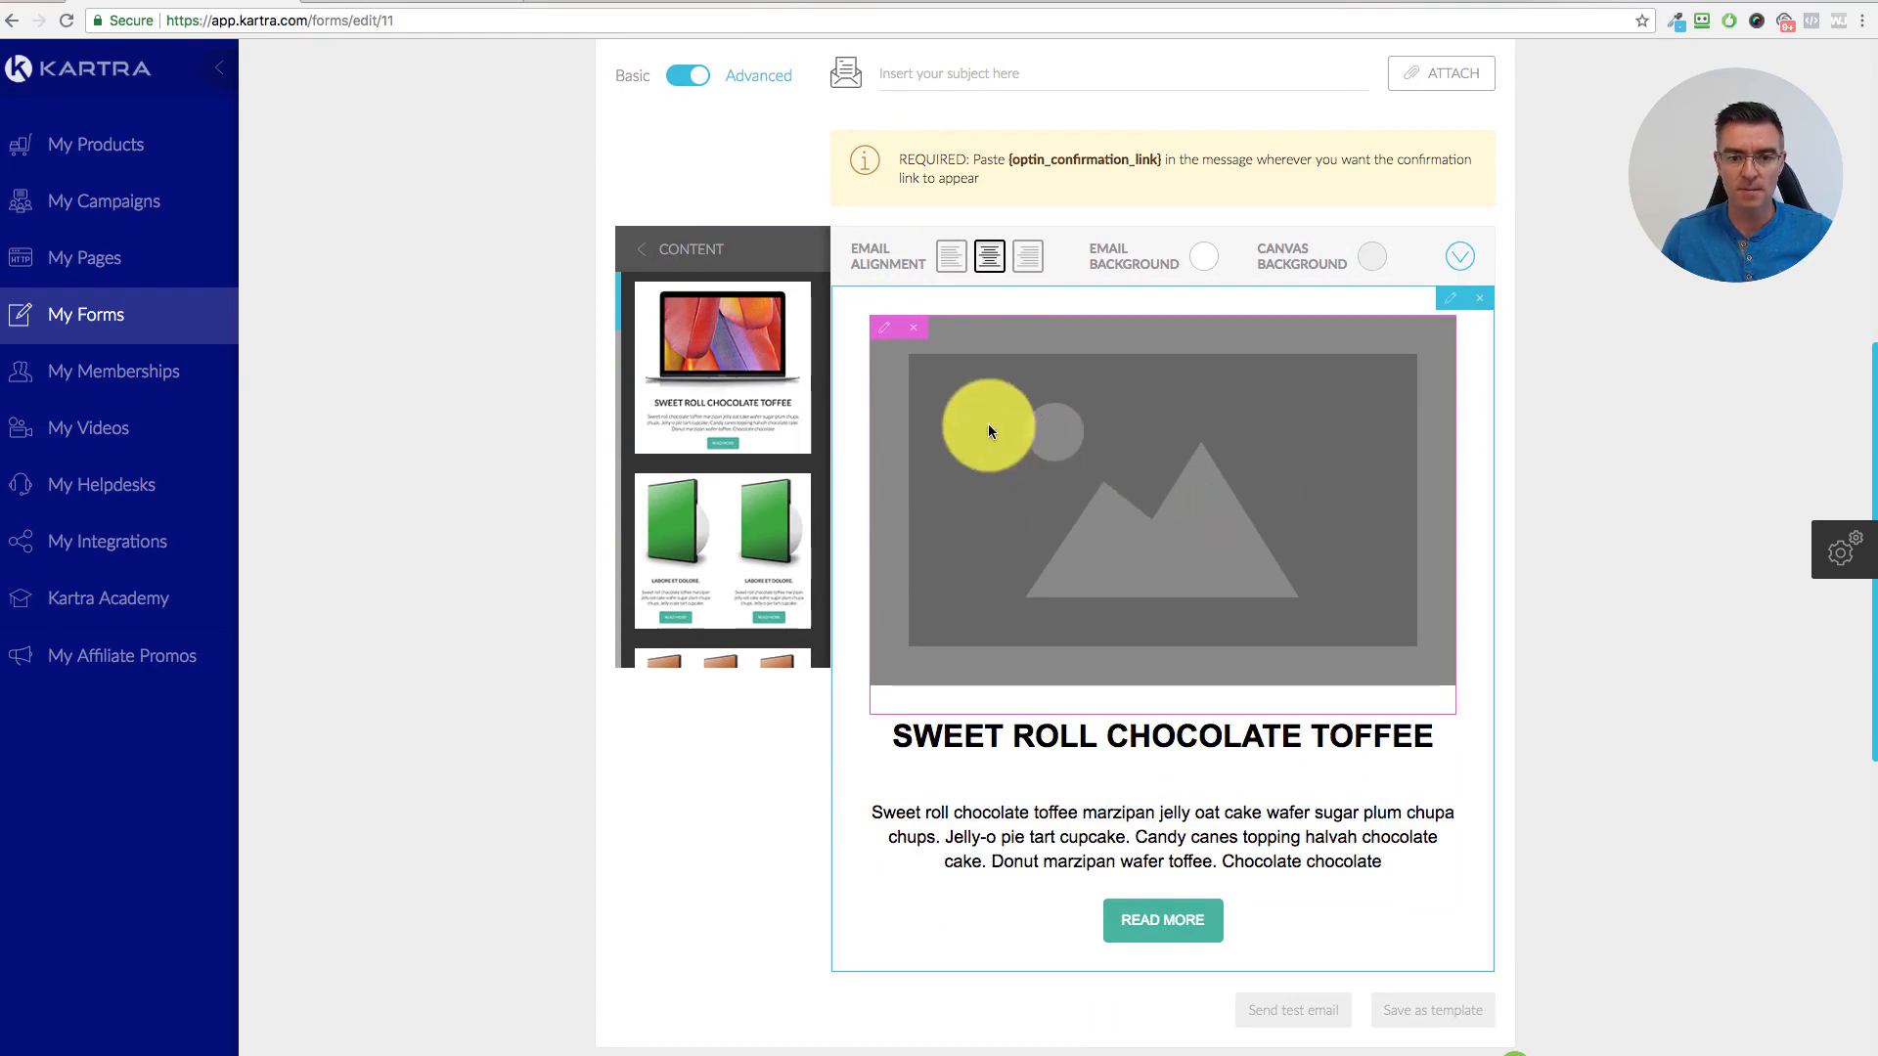
# - Postpone configuring the confirmation email and the success page, and save the confirmation stage
pyautogui.scroll(5, 906, 486)
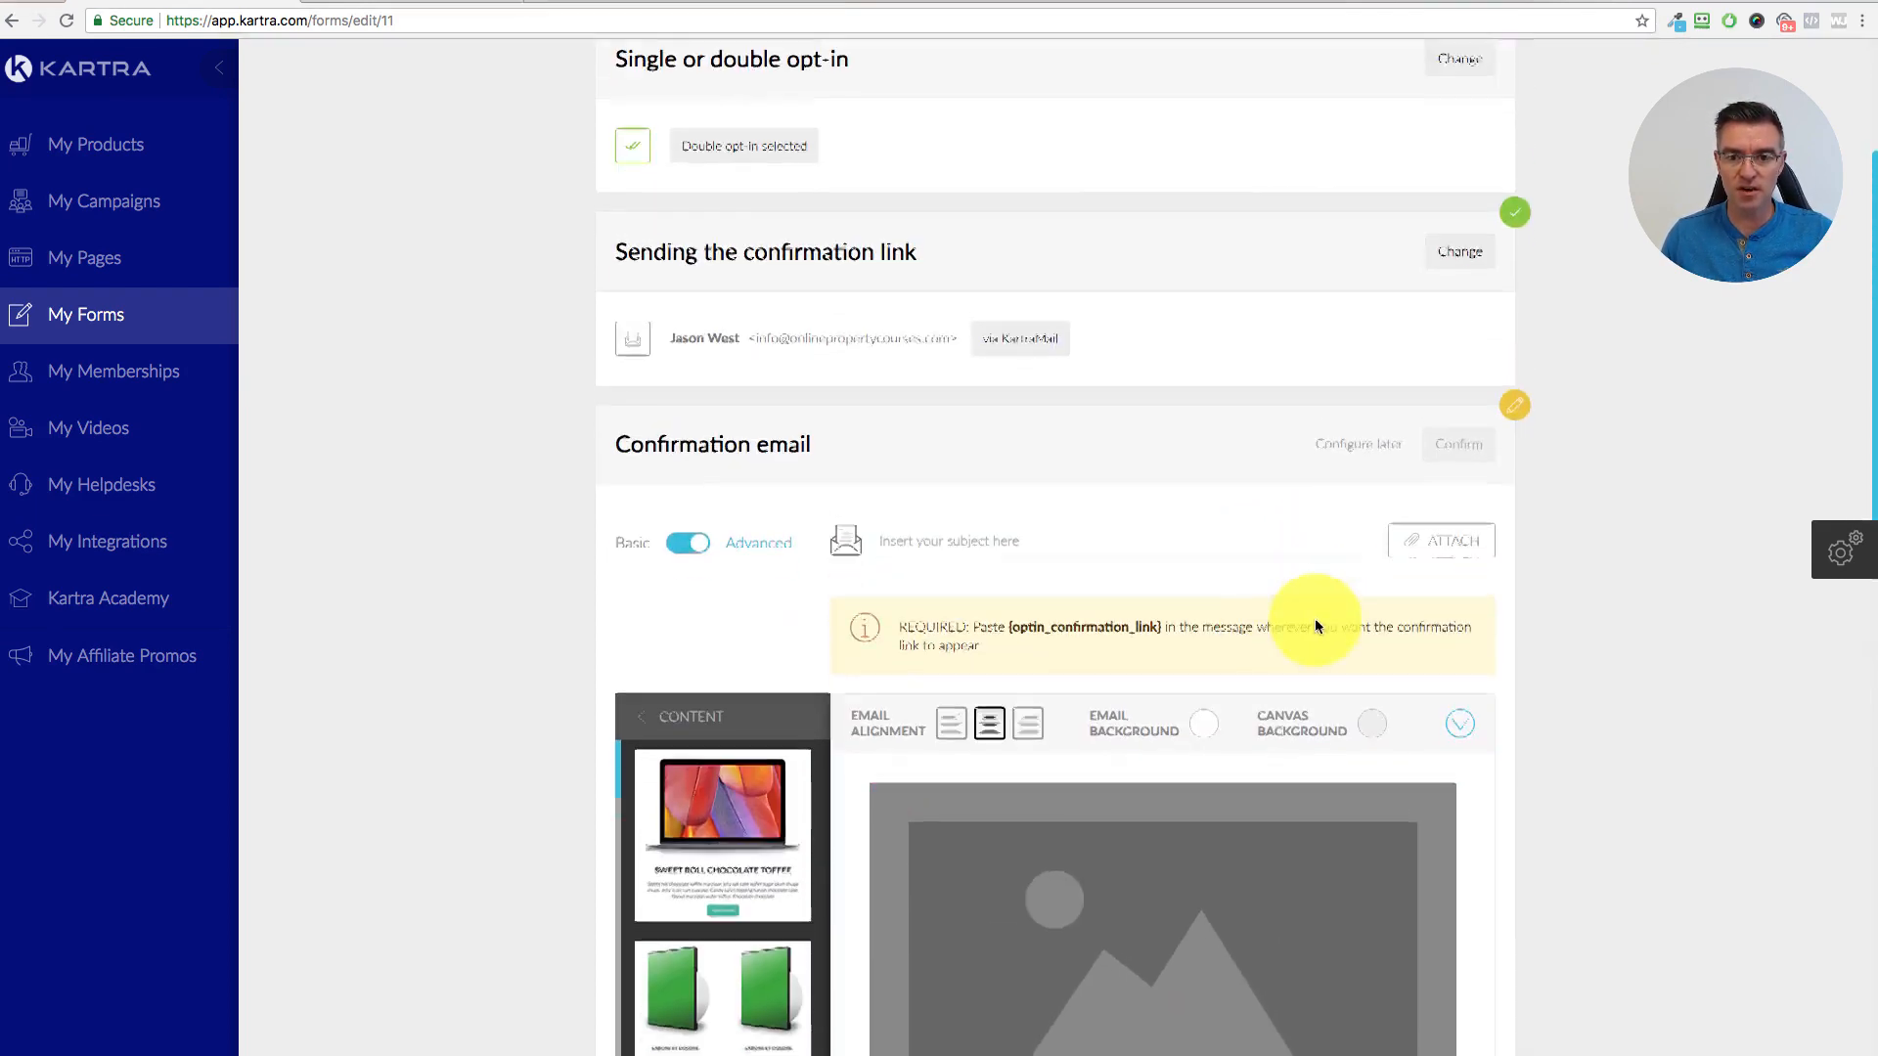
pyautogui.scroll(-3, 1315, 621)
pyautogui.scroll(-5, 1317, 619)
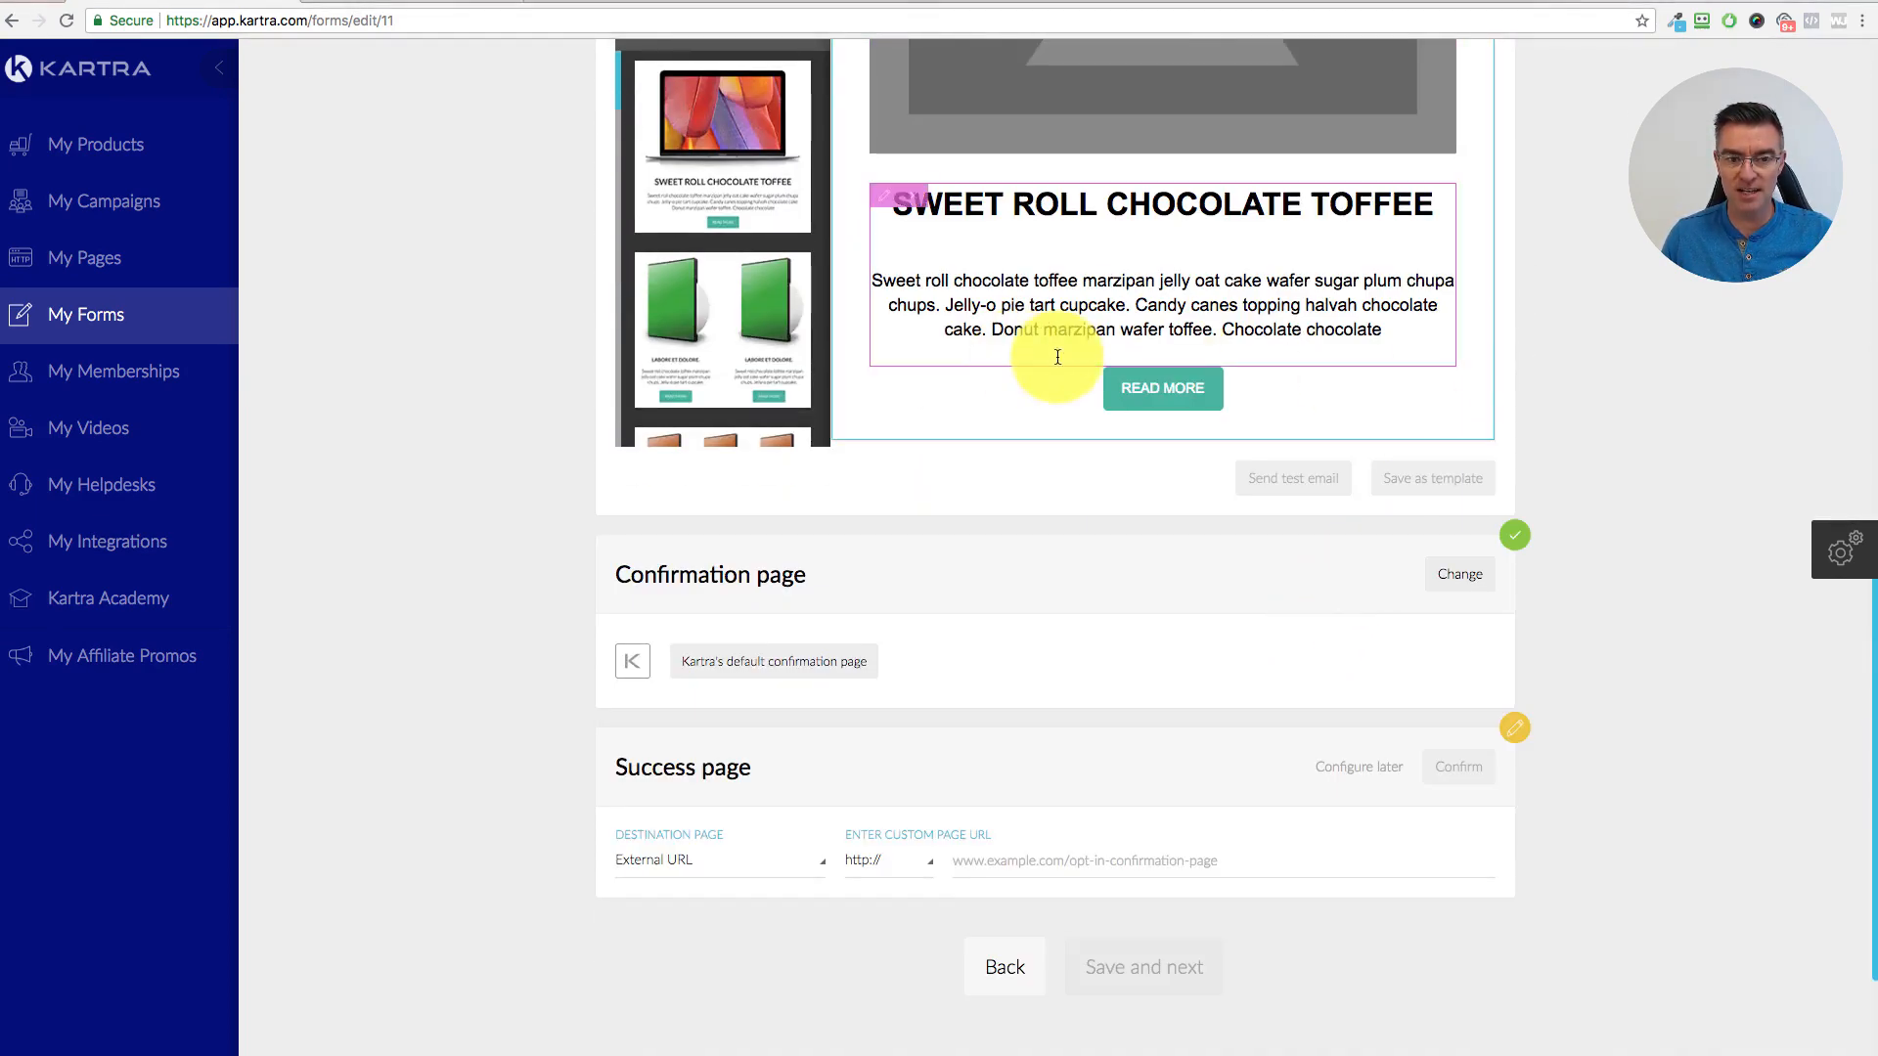
pyautogui.scroll(7, 1189, 436)
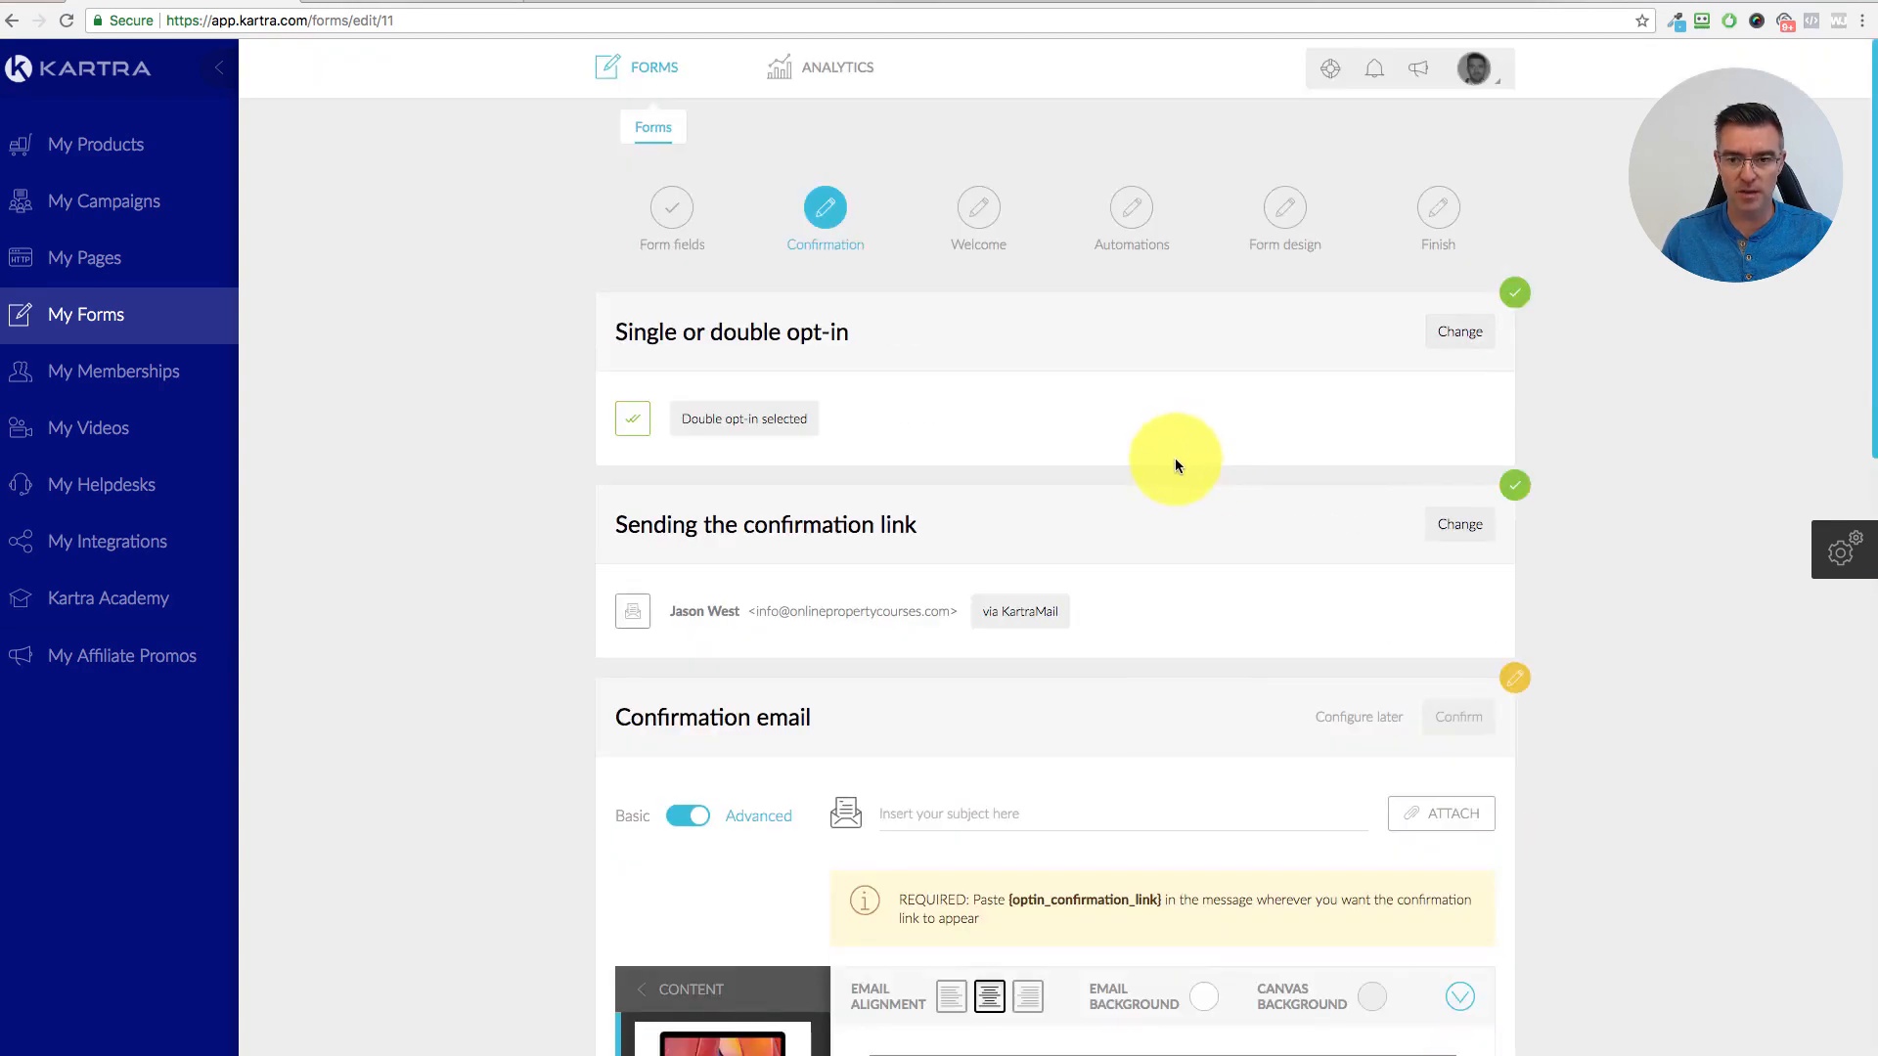
pyautogui.scroll(-2, 1194, 470)
pyautogui.scroll(-2, 1209, 485)
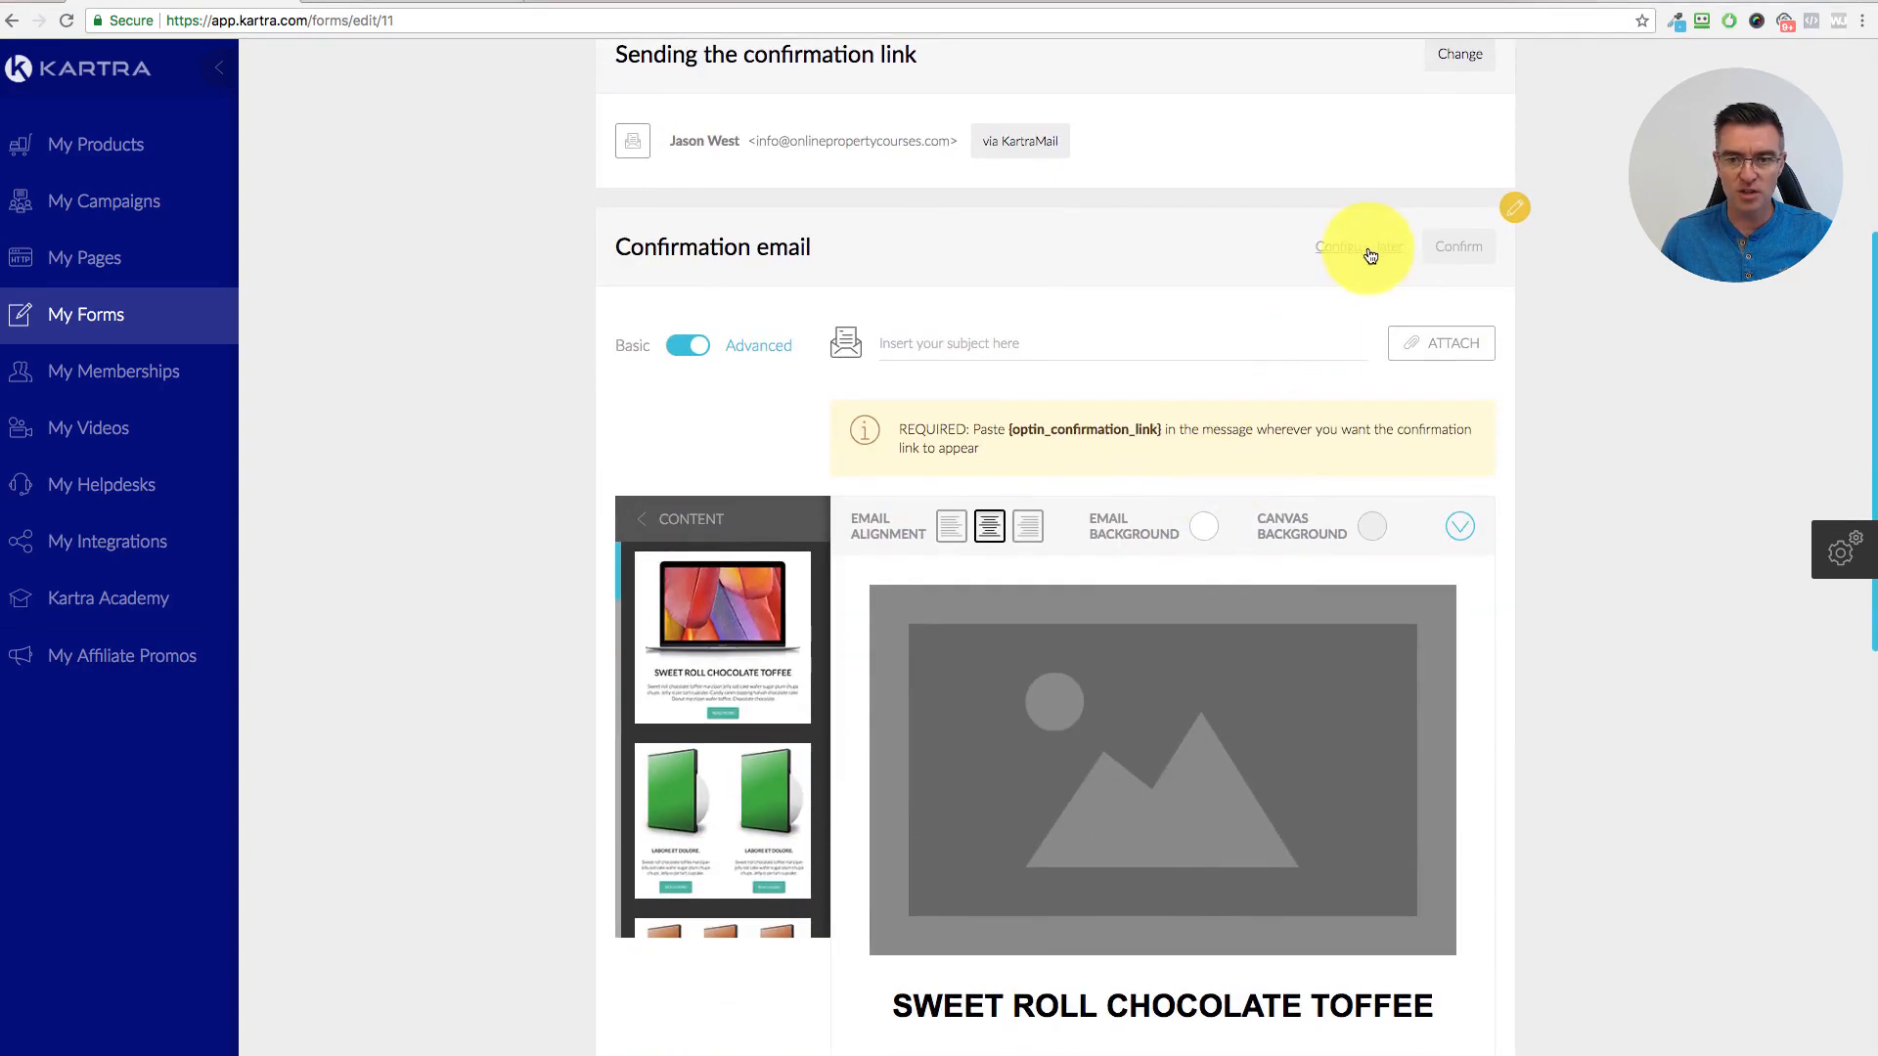
pyautogui.click(1367, 251)
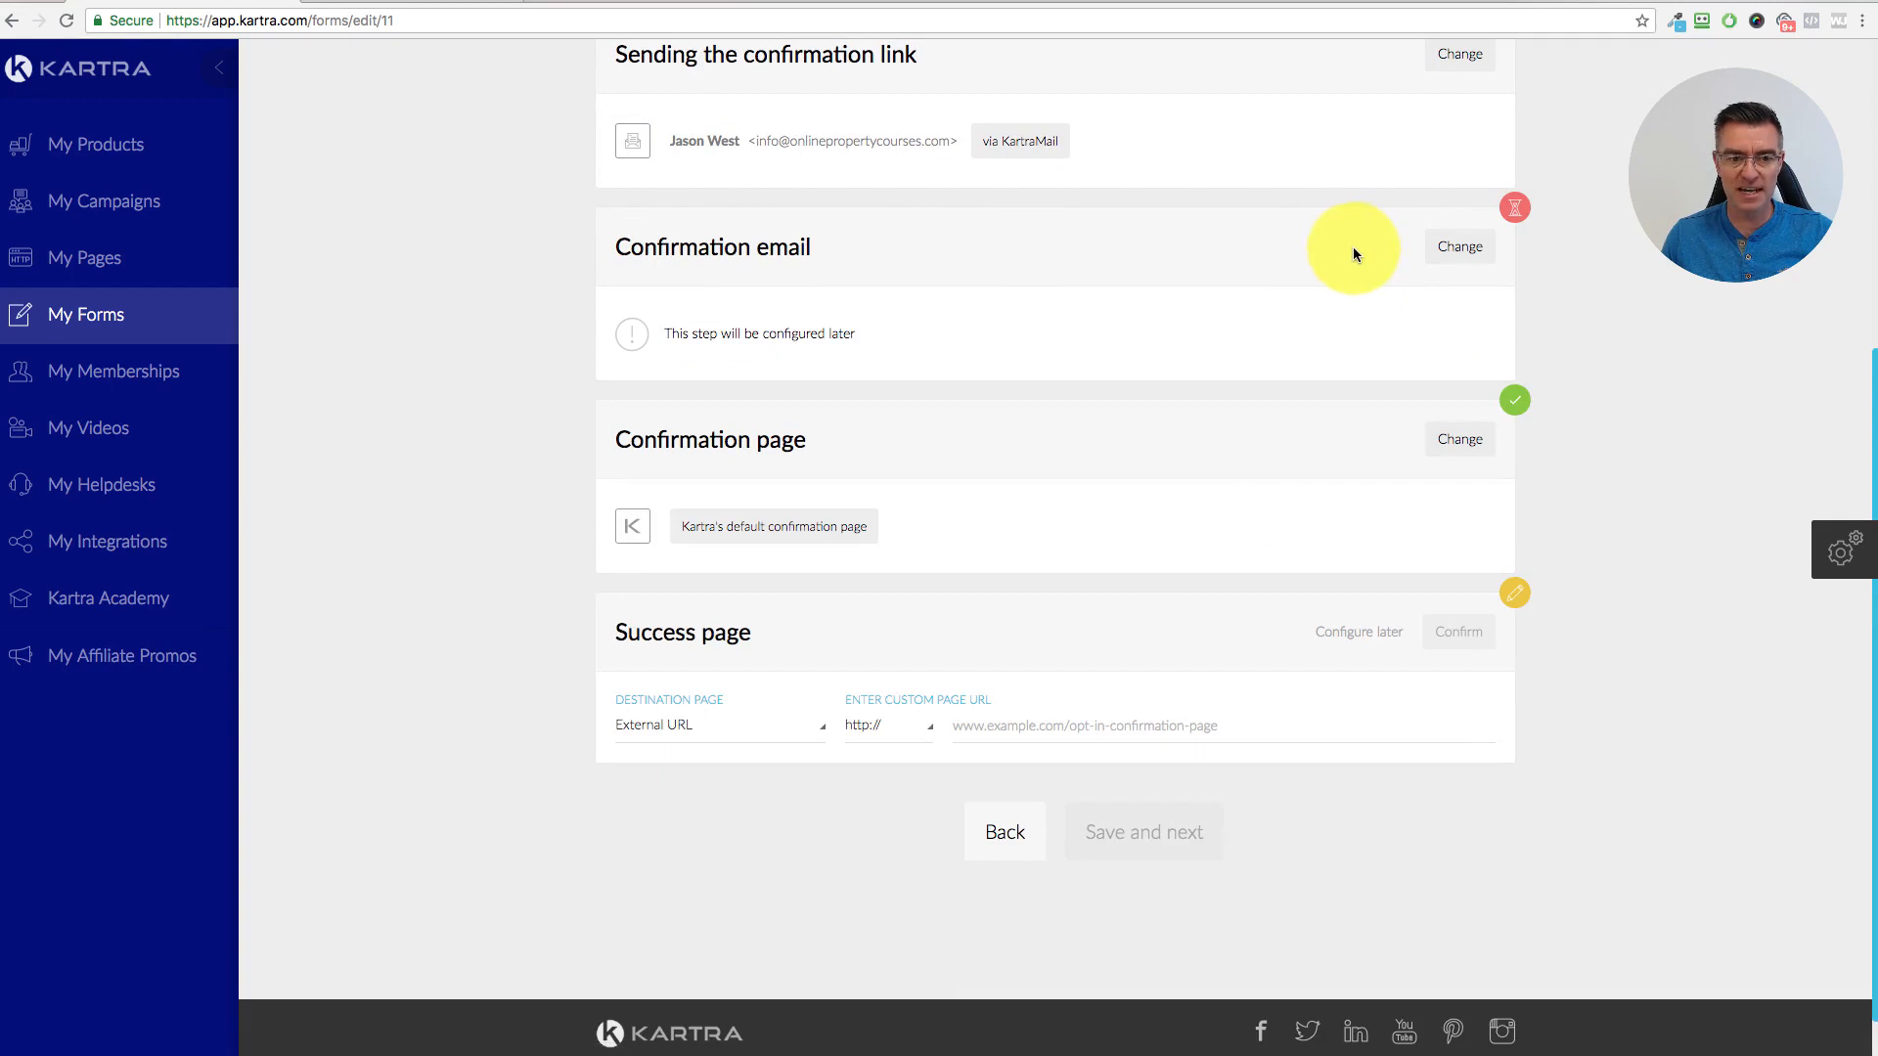
pyautogui.click(1378, 638)
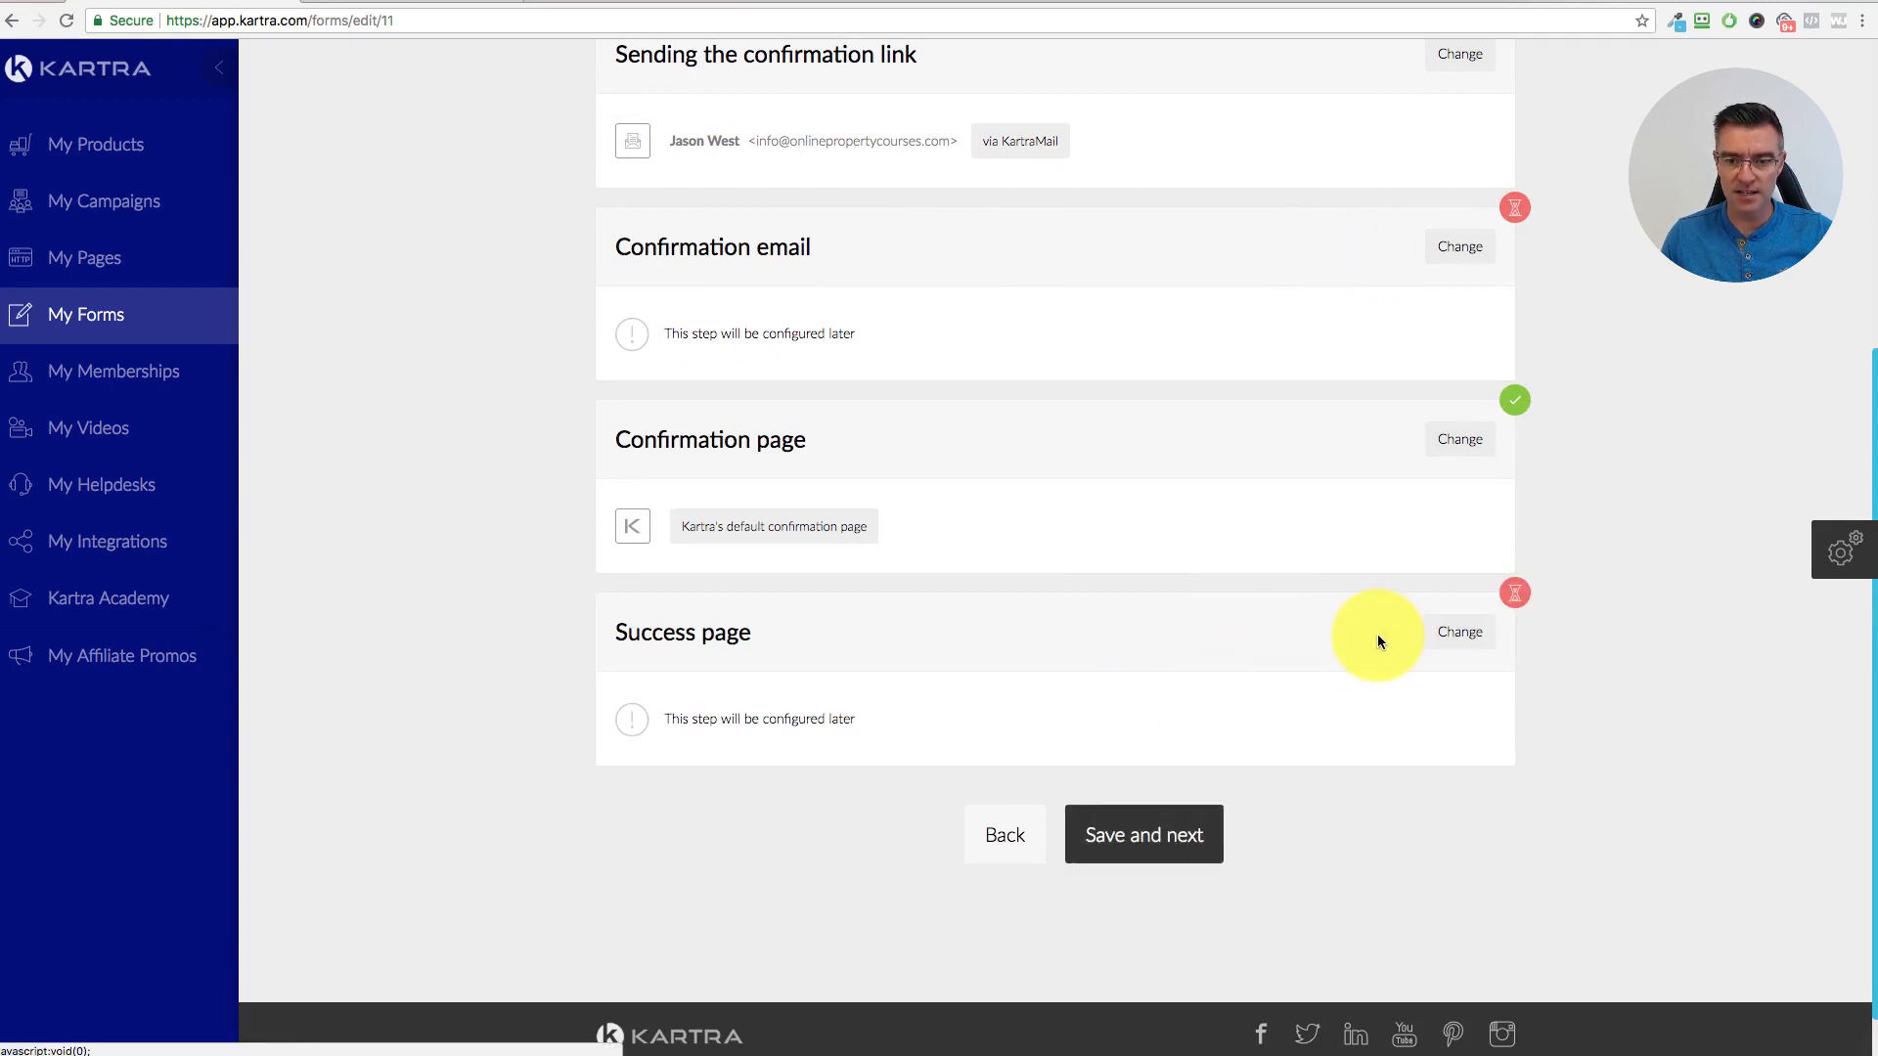
pyautogui.click(1184, 833)
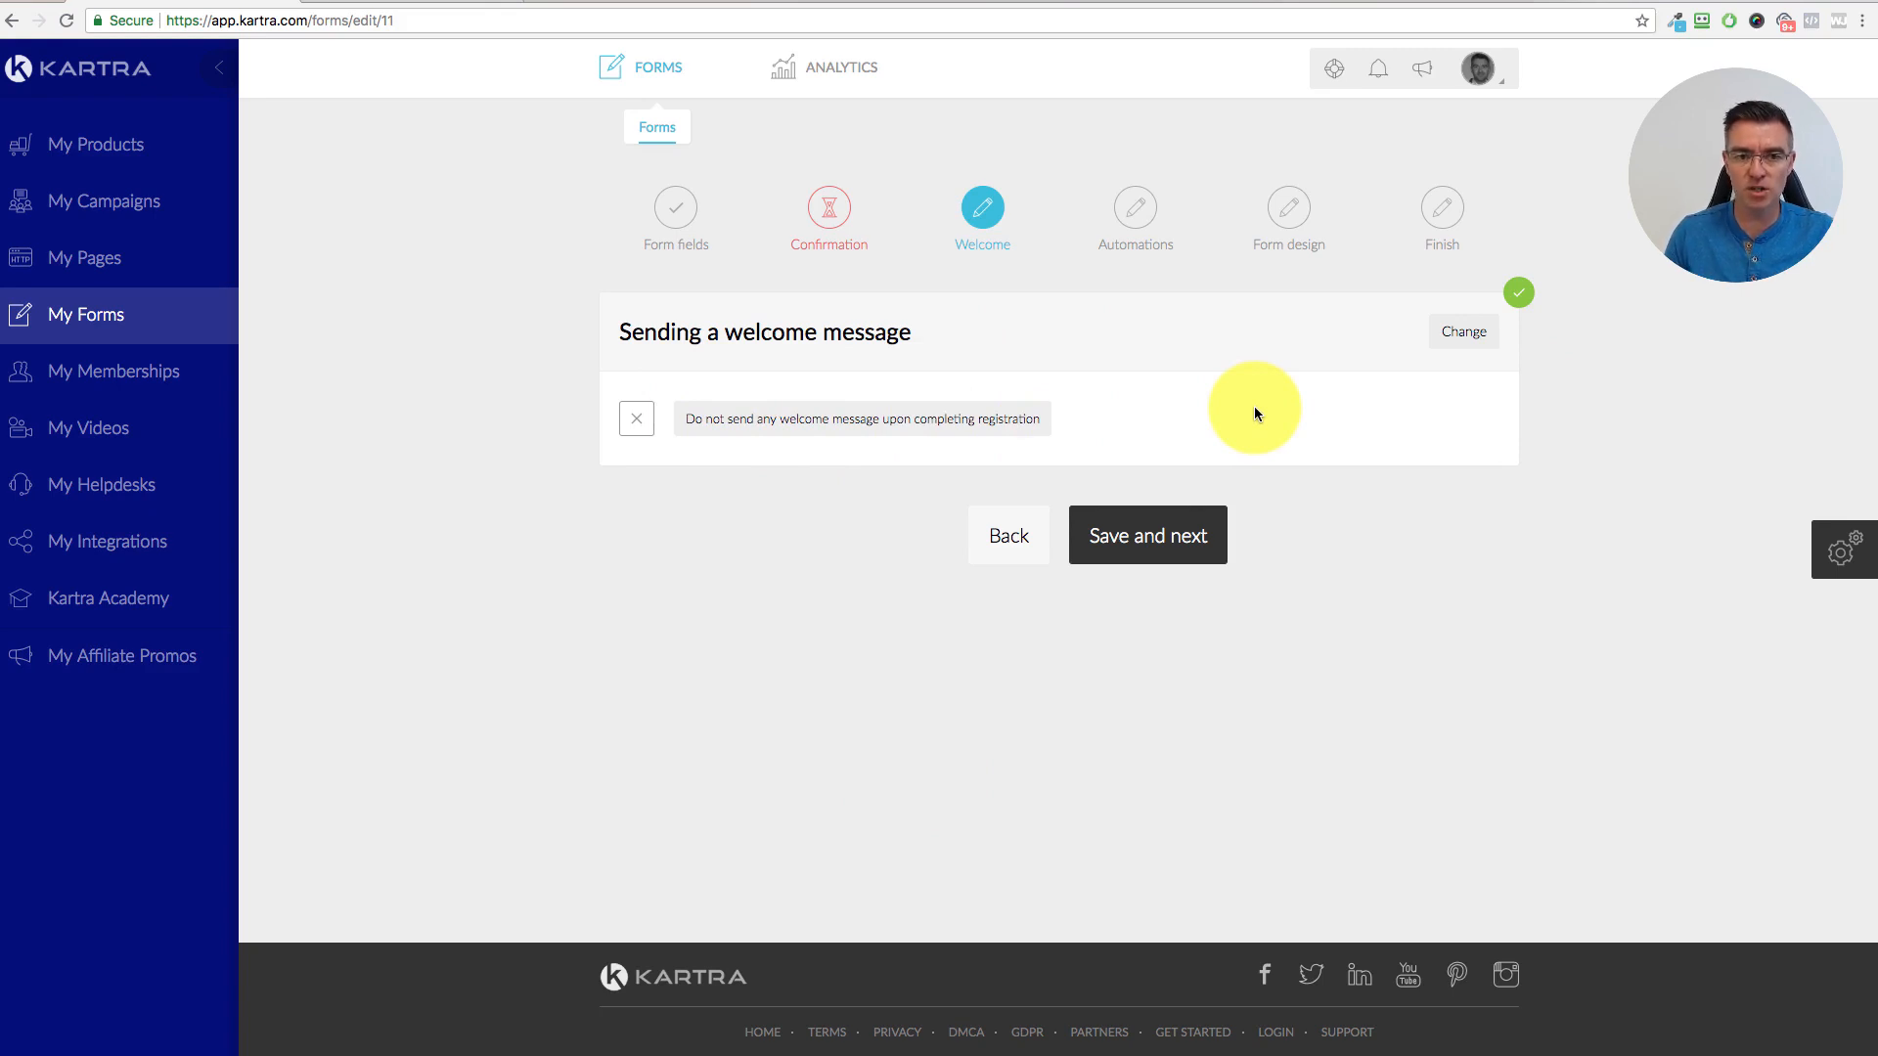
# - Save the default welcome and automations settings, and finish the form with display in a Kartra Page or a Kartra Video
pyautogui.click(1176, 556)
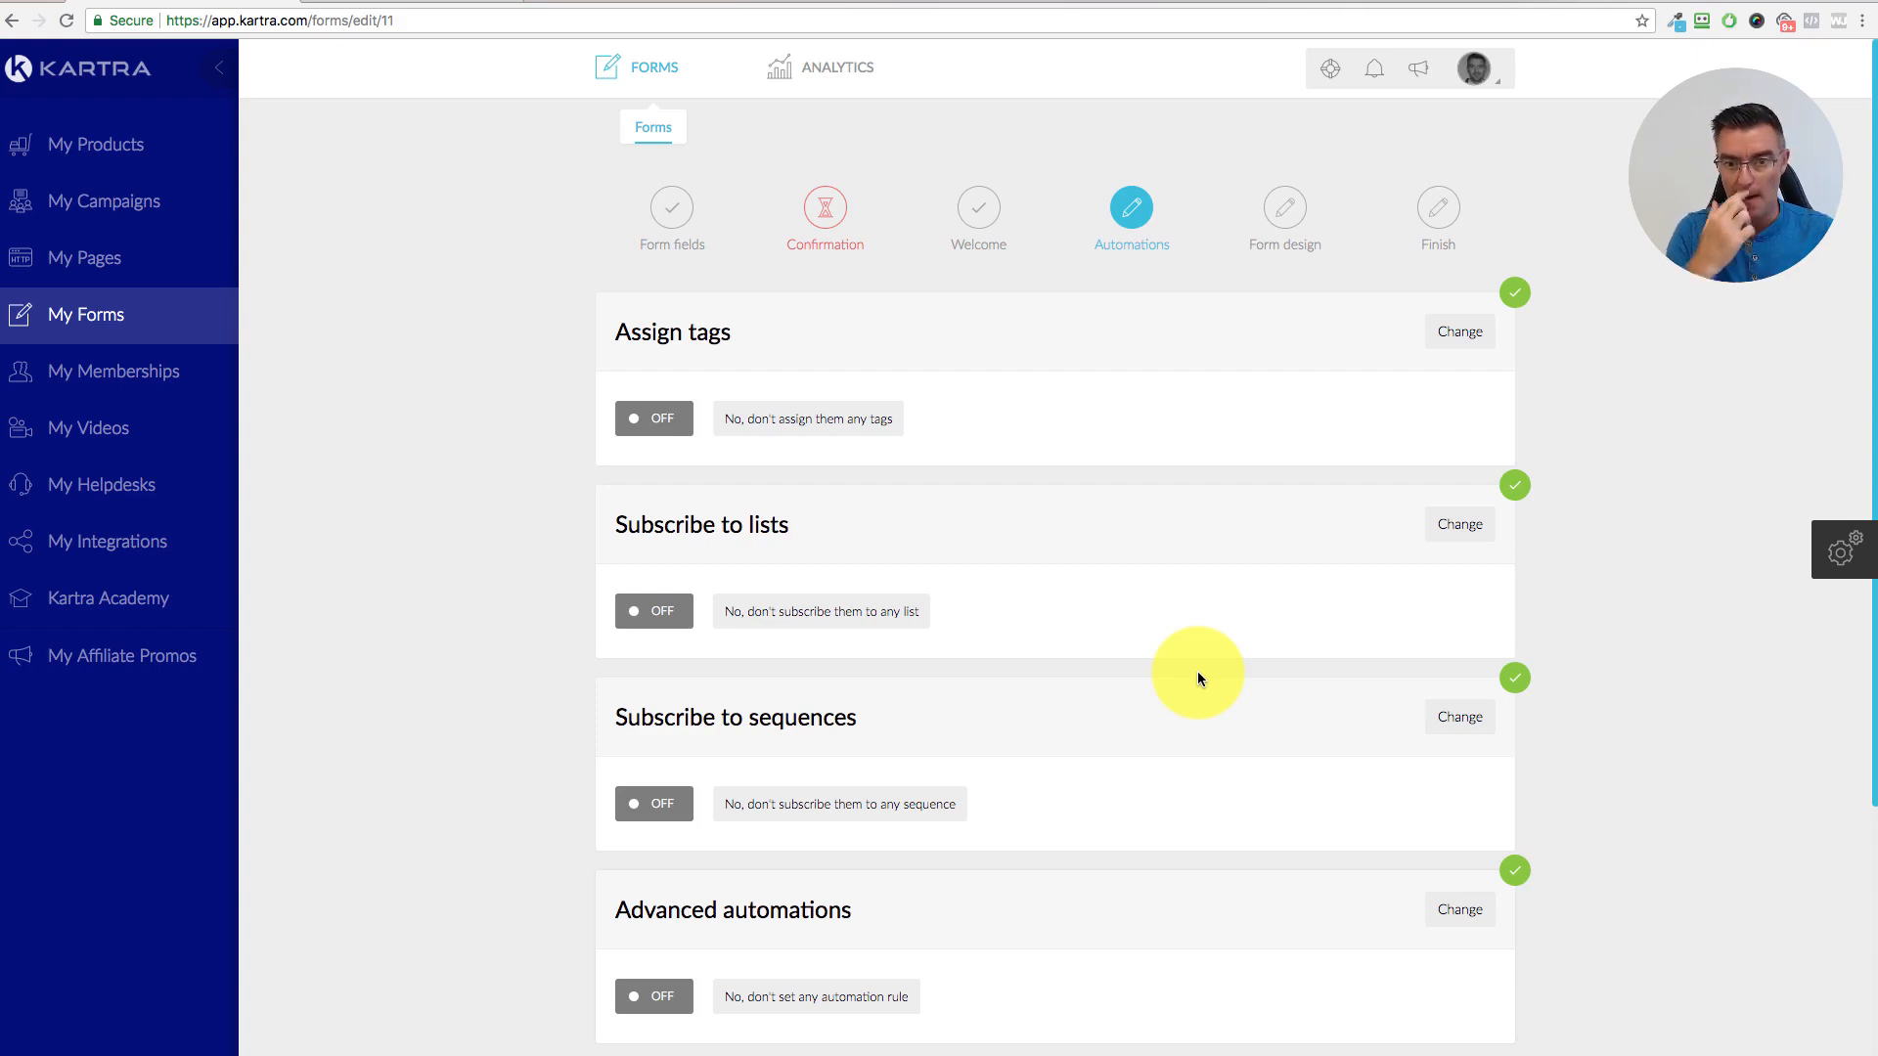
pyautogui.scroll(-3, 1262, 501)
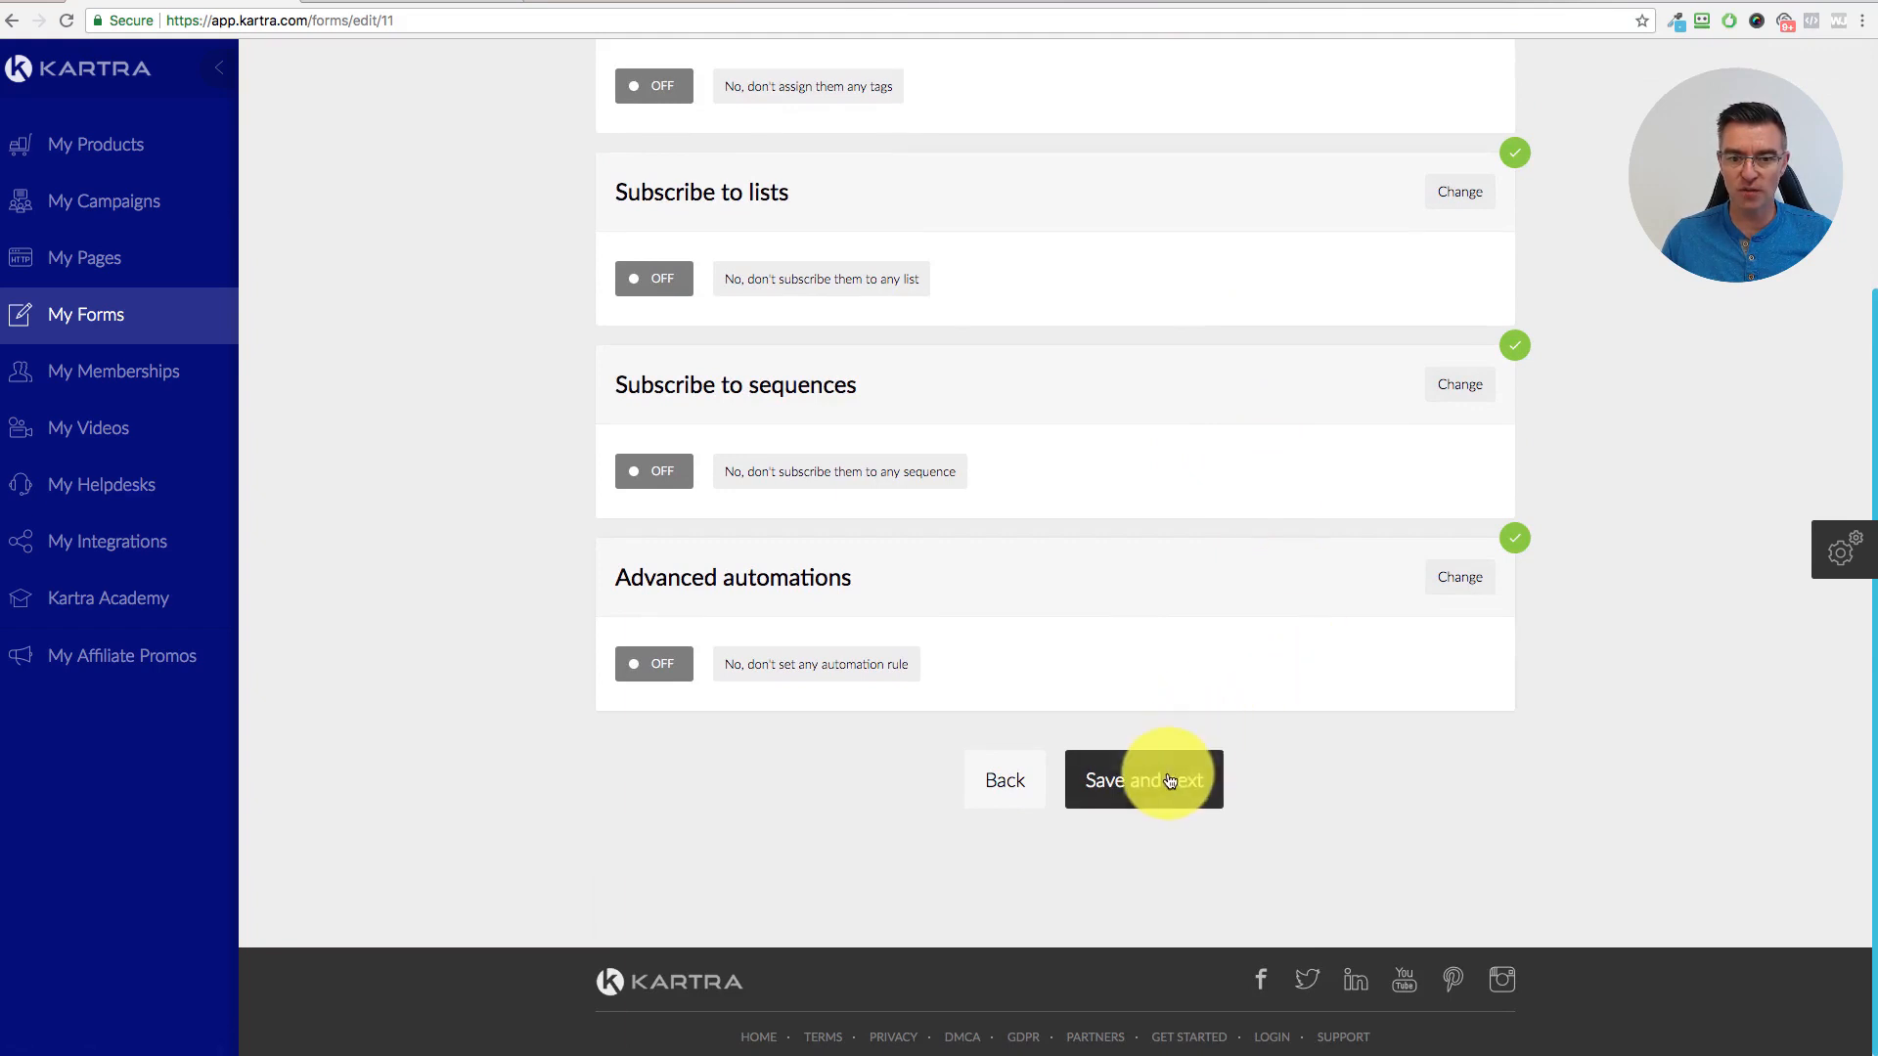
pyautogui.click(1201, 762)
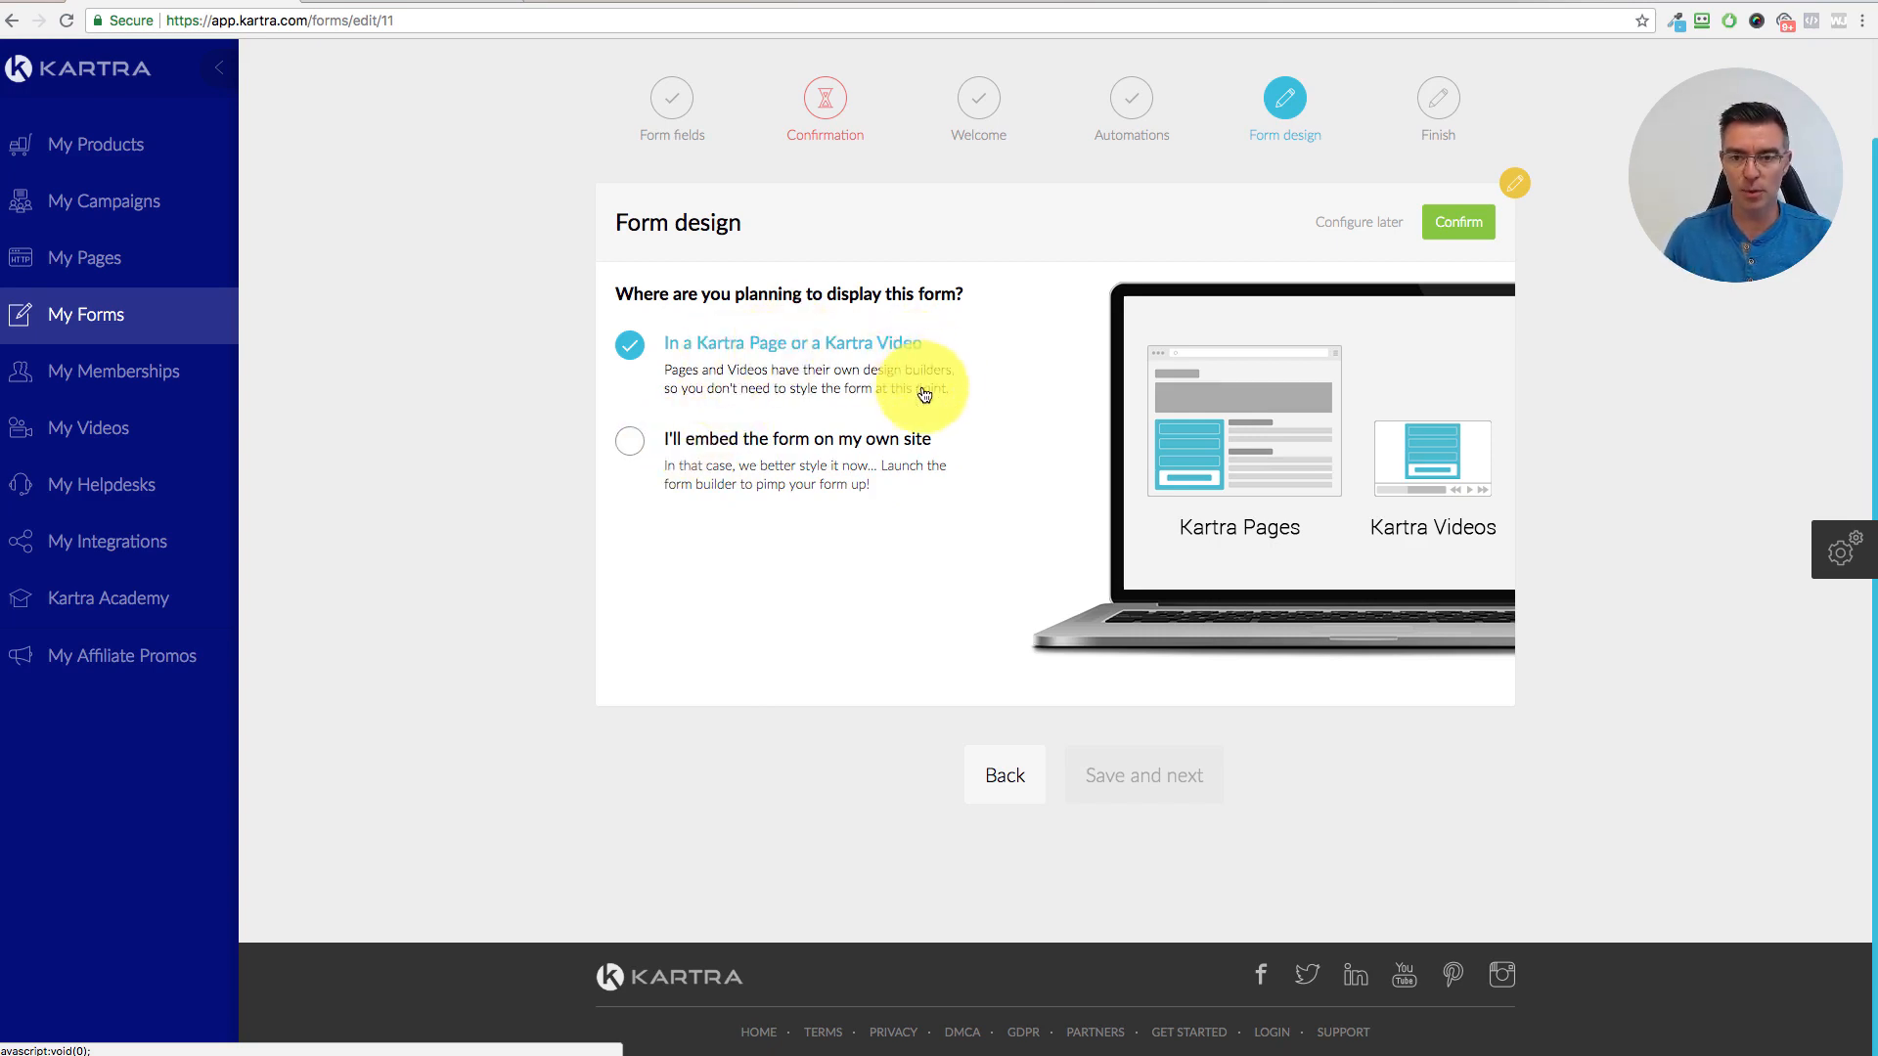
pyautogui.click(1457, 223)
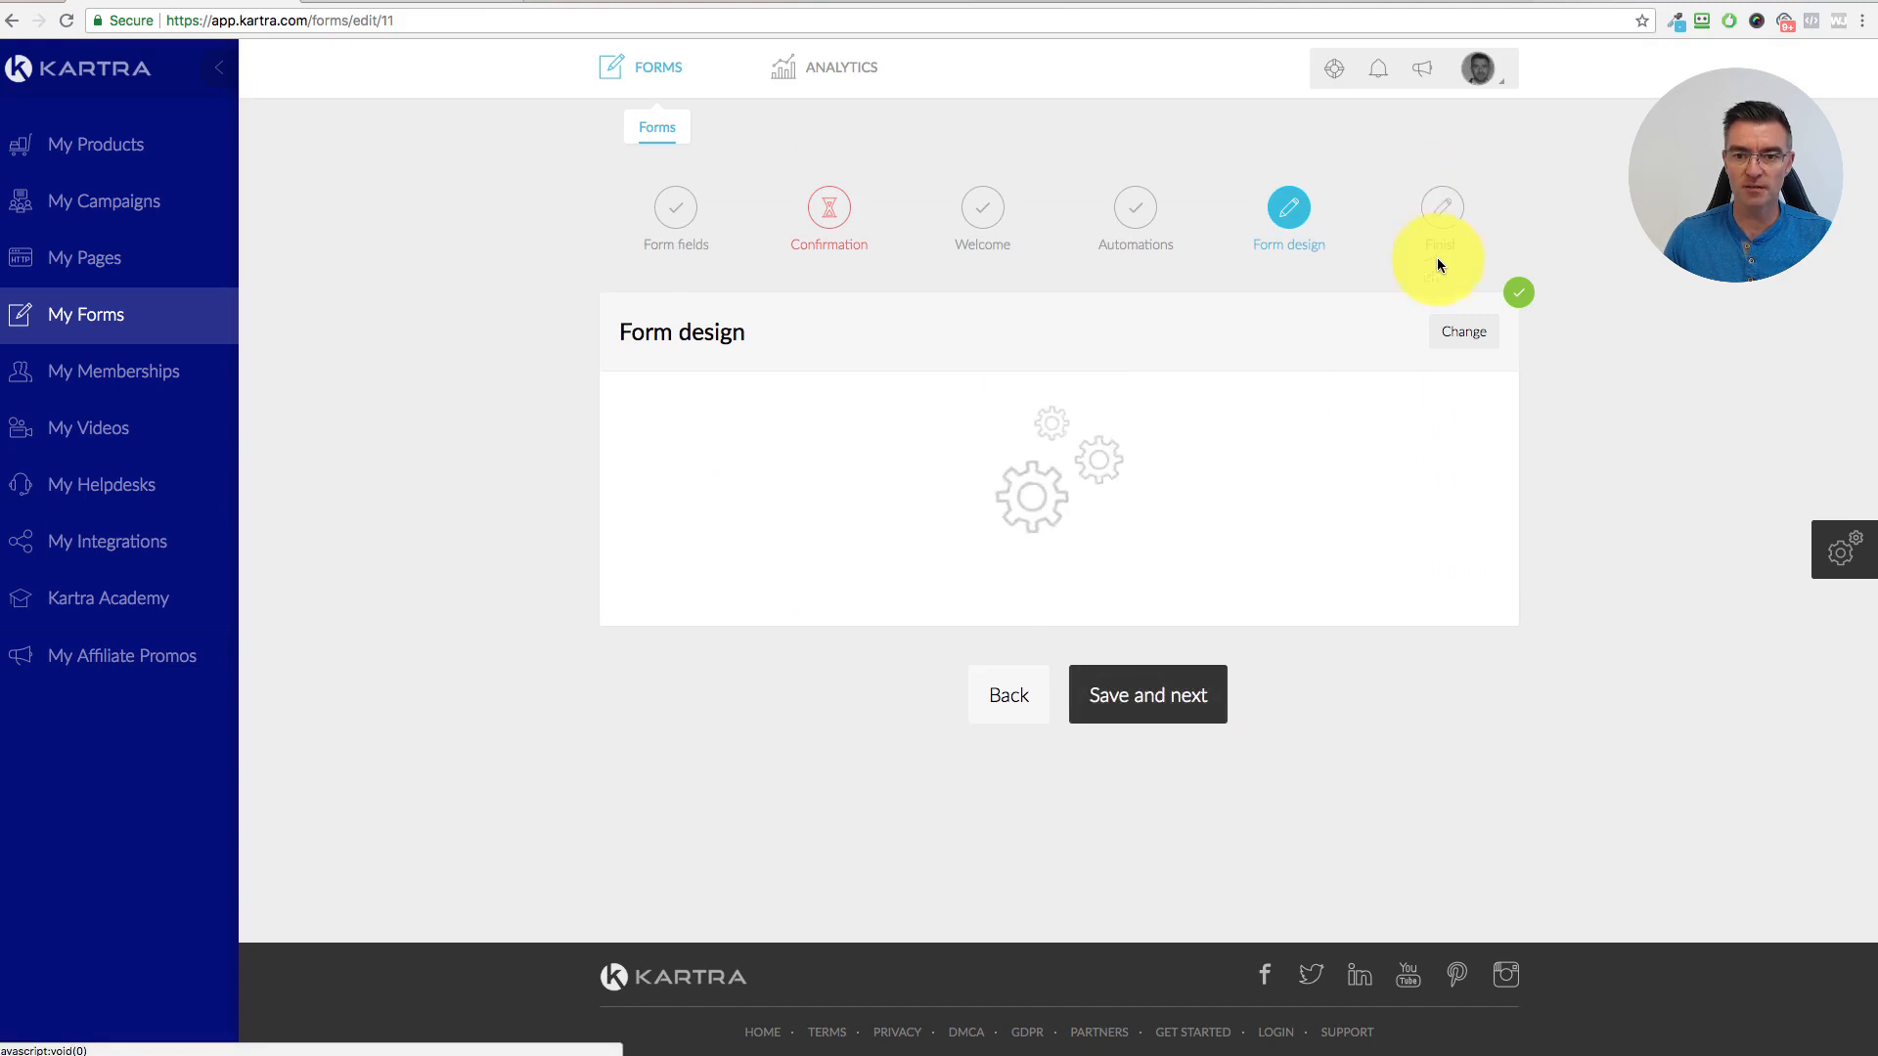
pyautogui.click(1142, 536)
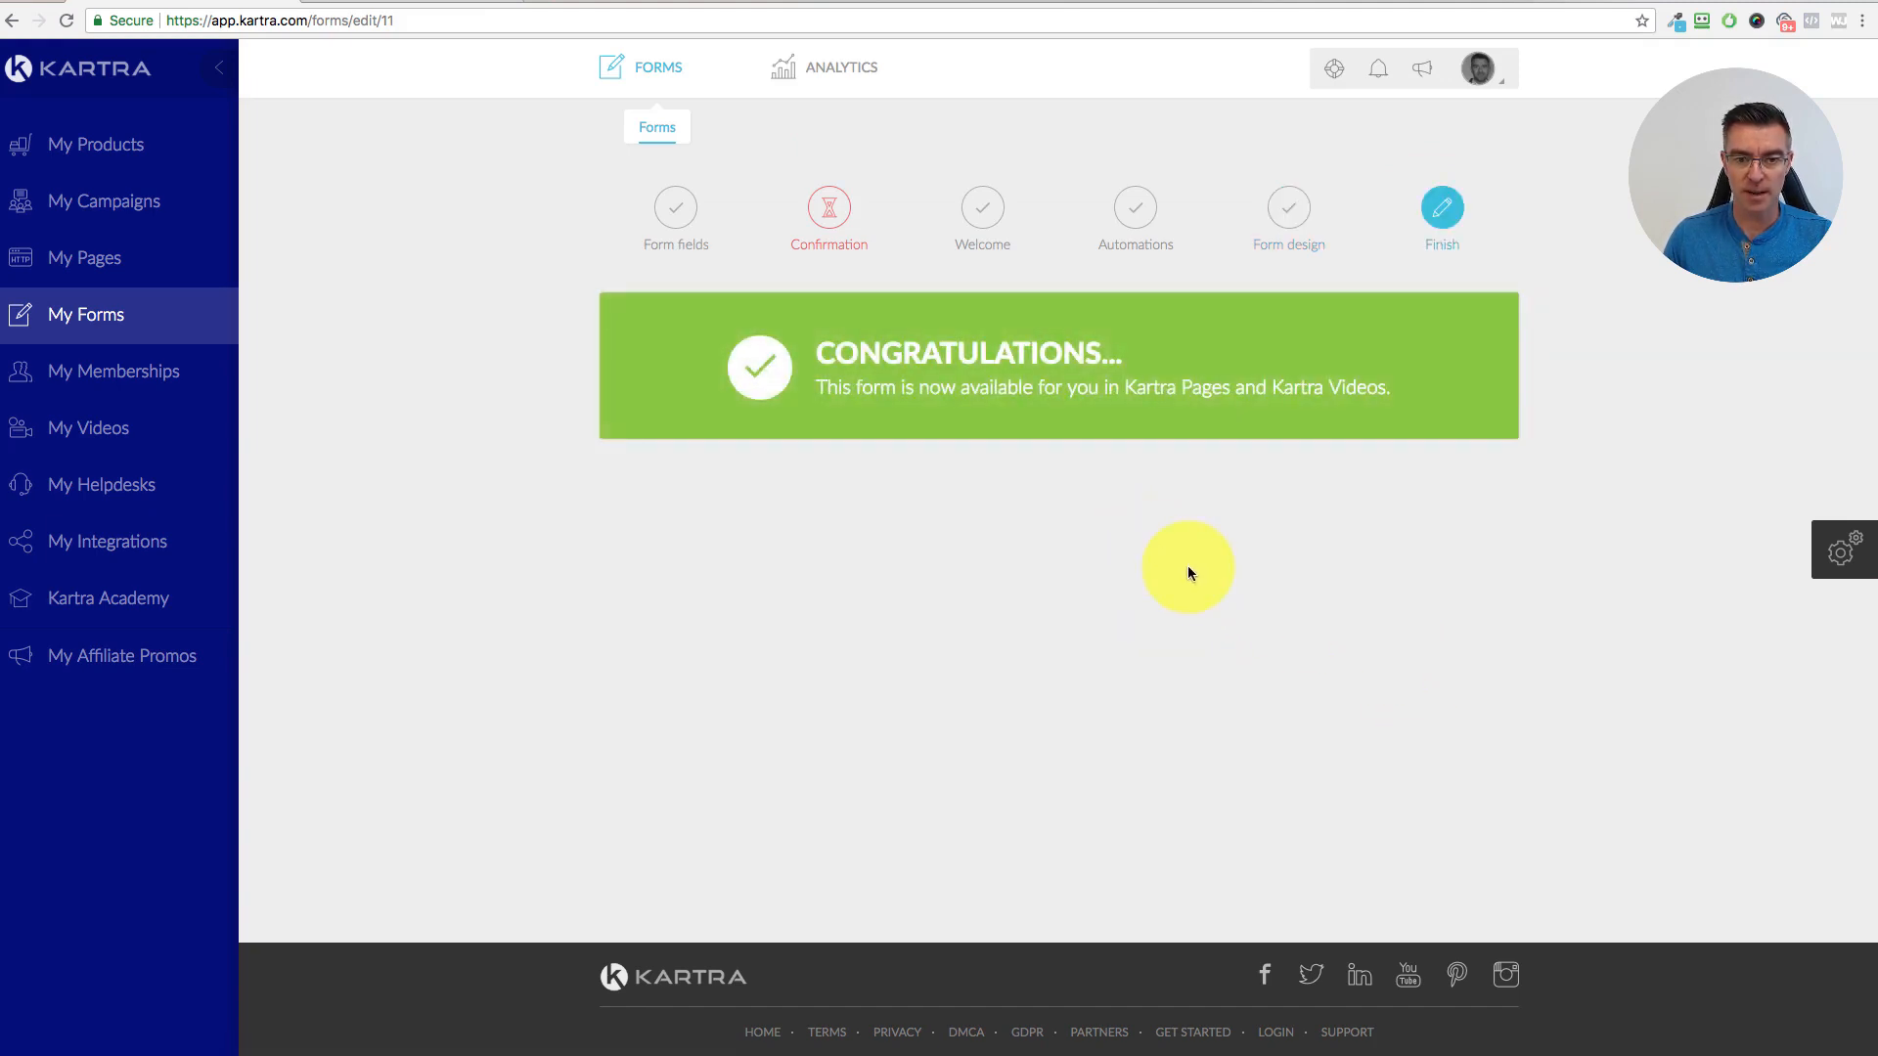